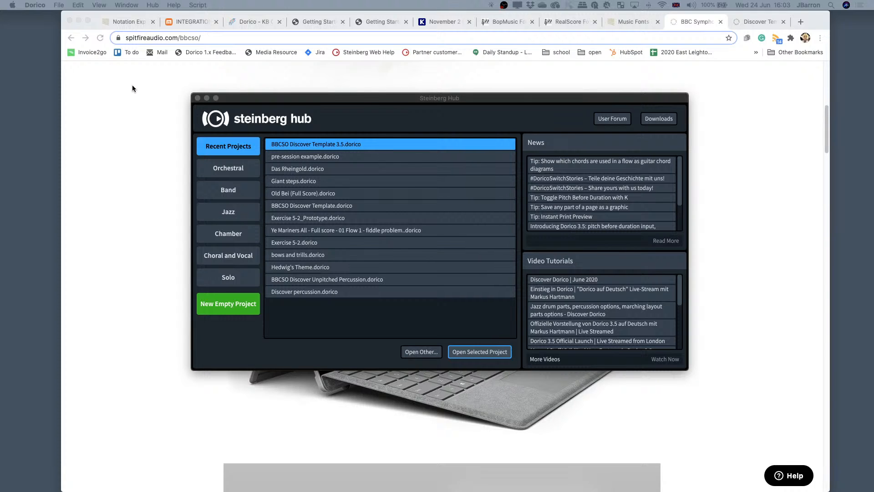
- Switch to Chrome and review the Notation Express Stream Deck Profile for Dorico page, including its demo video section and product image gallery
{"action": "left_click", "coordinate": [122, 21]}
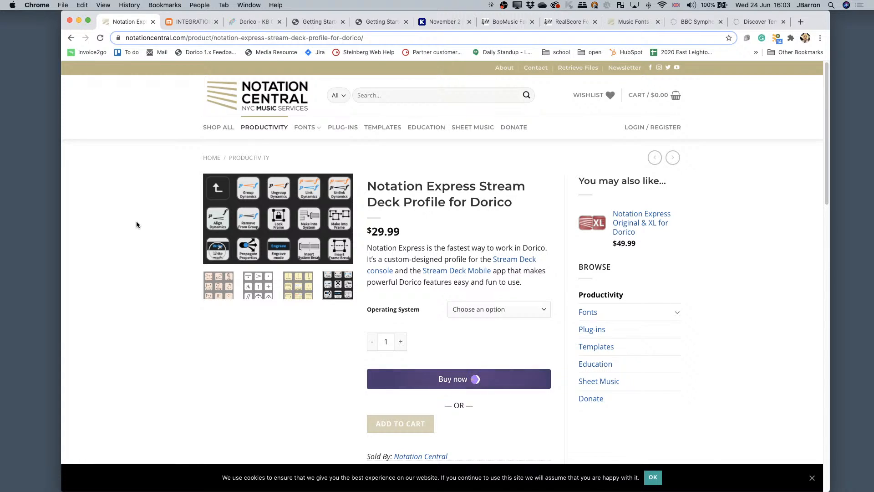
{"action": "scroll", "coordinate": [130, 275], "scroll_direction": "down", "scroll_amount": 1}
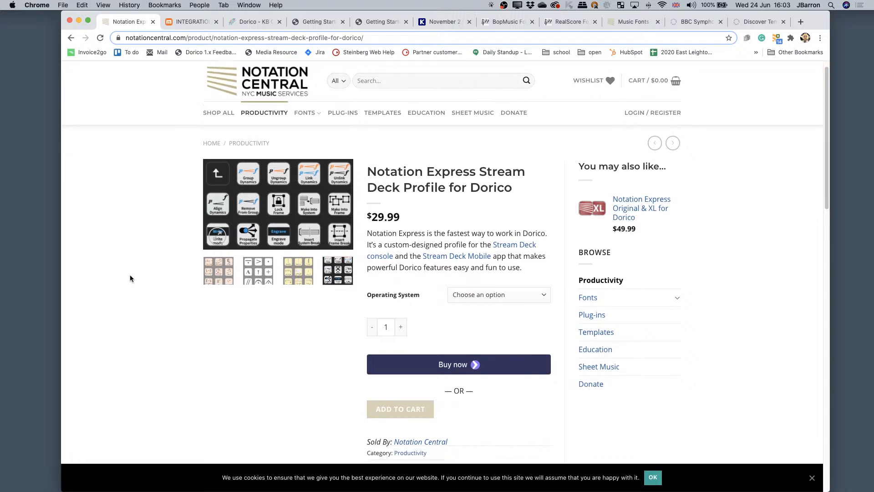
{"action": "scroll", "coordinate": [130, 276], "scroll_direction": "down", "scroll_amount": 10}
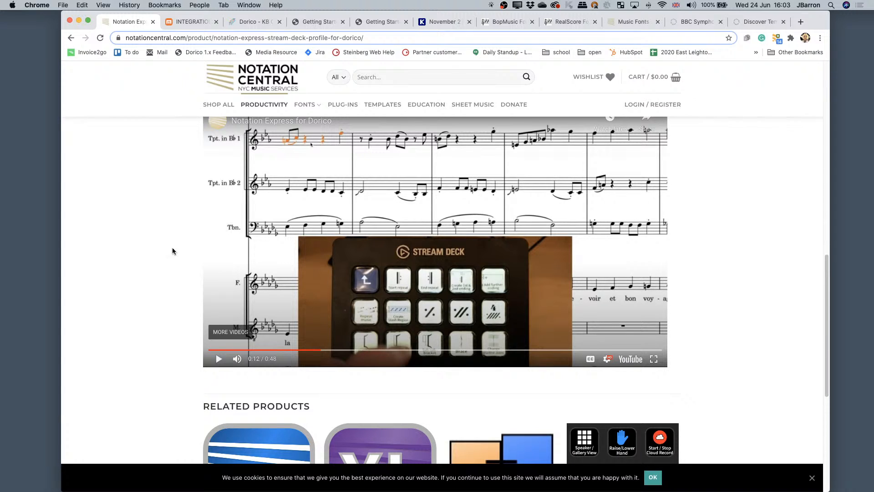
{"action": "scroll", "coordinate": [169, 228], "scroll_direction": "up", "scroll_amount": 1}
{"action": "scroll", "coordinate": [168, 224], "scroll_direction": "up", "scroll_amount": 15}
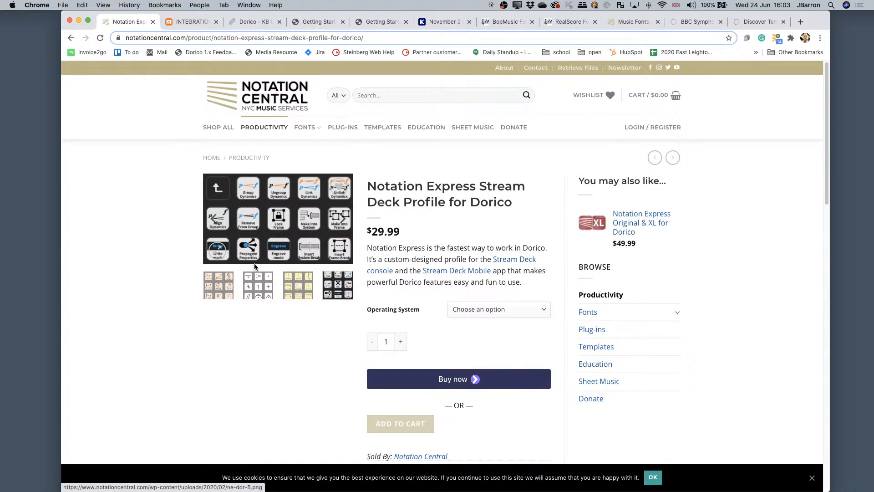
{"action": "left_click", "coordinate": [254, 280]}
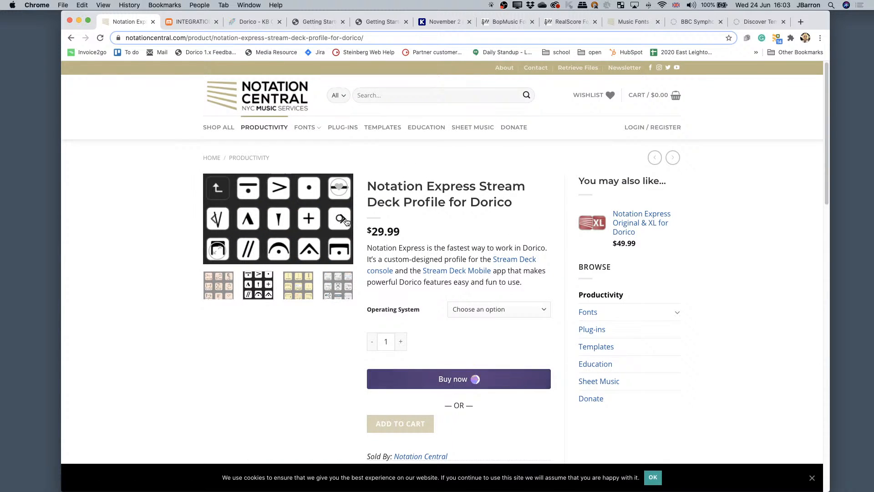
{"action": "left_click", "coordinate": [343, 222]}
{"action": "left_click", "coordinate": [343, 223]}
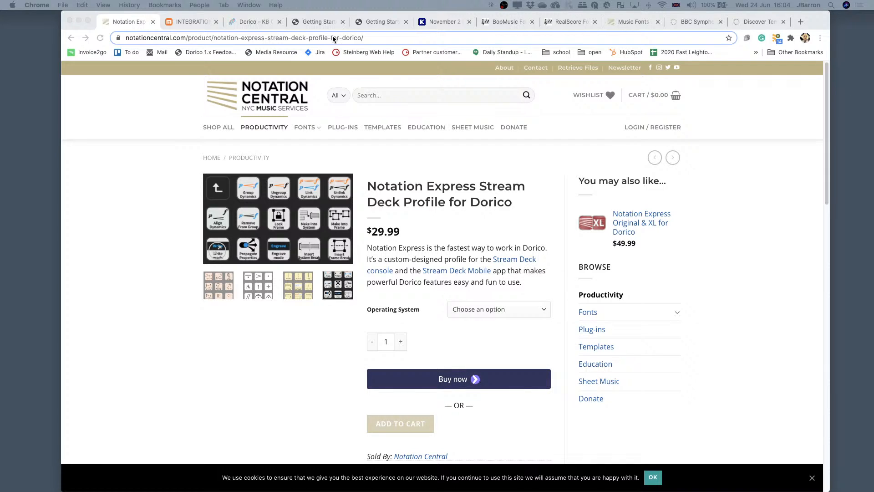
- Examine the Metagrid page on metasystem.io describing its integration with Dorico
{"action": "left_click", "coordinate": [187, 22]}
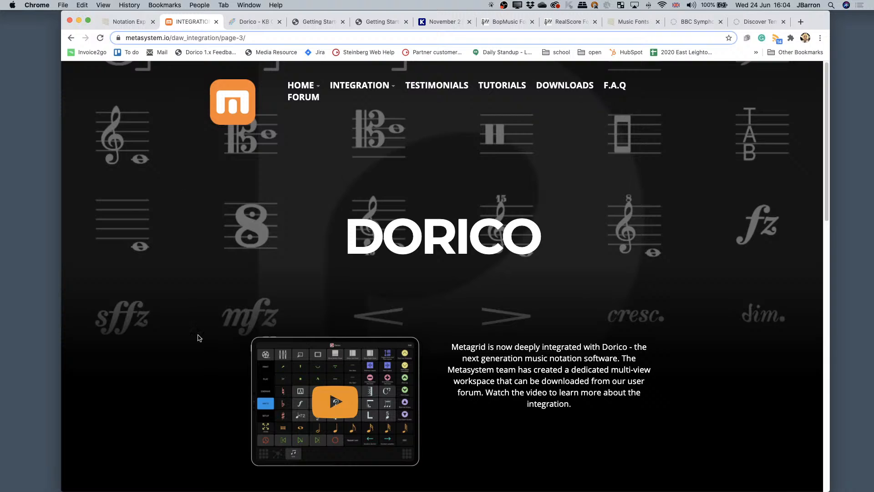
{"action": "scroll", "coordinate": [171, 362], "scroll_direction": "down", "scroll_amount": 1}
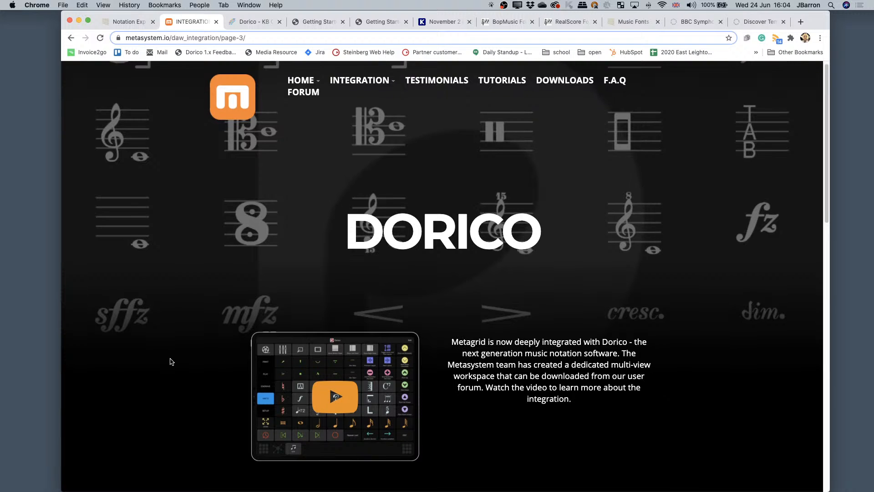
{"action": "scroll", "coordinate": [306, 388], "scroll_direction": "down", "scroll_amount": 3}
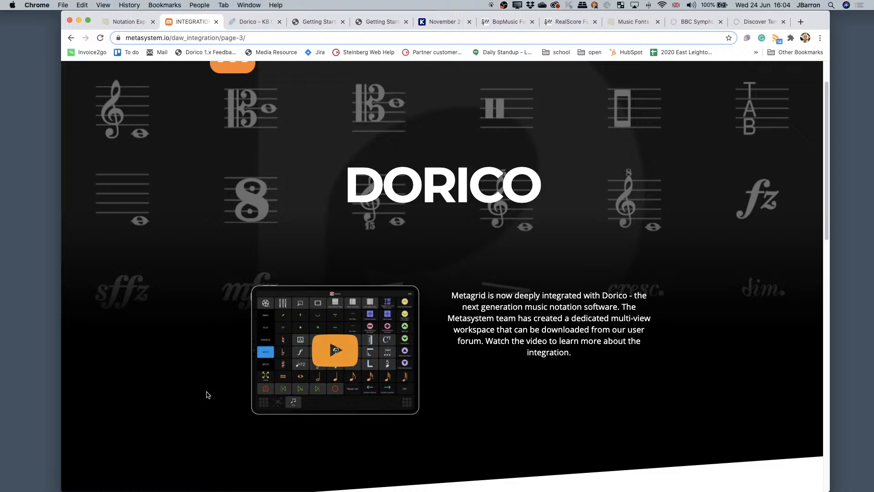
{"action": "scroll", "coordinate": [207, 393], "scroll_direction": "down", "scroll_amount": 1}
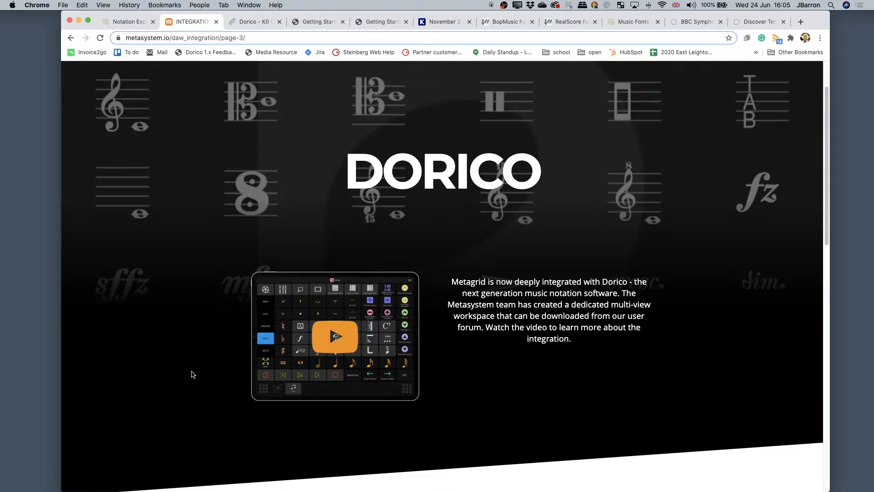
{"action": "scroll", "coordinate": [192, 375], "scroll_direction": "up", "scroll_amount": 3}
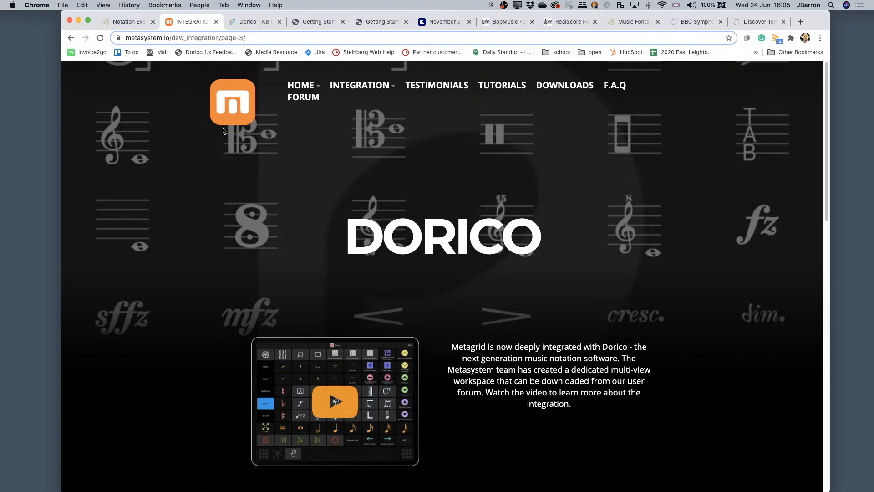
- View the Dorico Keyboard Cover on the KB Covers site, briefly enlarging its product image and checking the rest of the page
{"action": "left_click", "coordinate": [250, 22]}
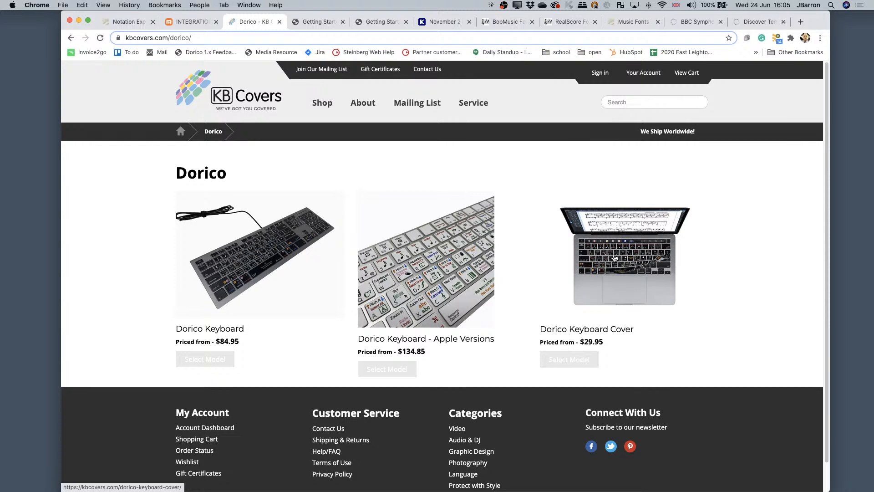
{"action": "left_click", "coordinate": [593, 262]}
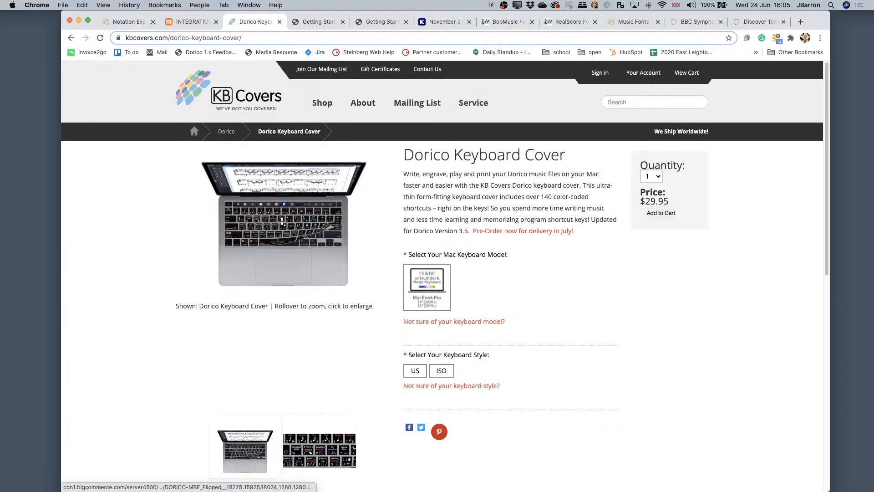
{"action": "left_click", "coordinate": [305, 247]}
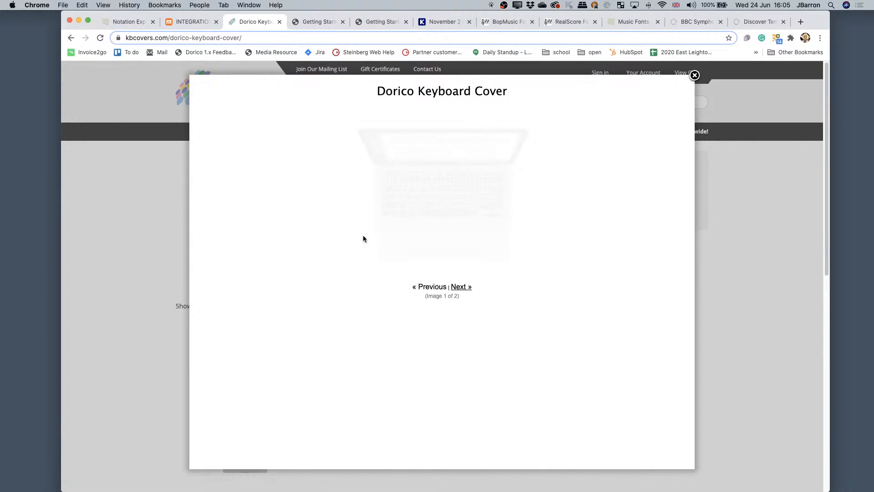
{"action": "left_click", "coordinate": [694, 75]}
{"action": "scroll", "coordinate": [327, 360], "scroll_direction": "down", "scroll_amount": 5}
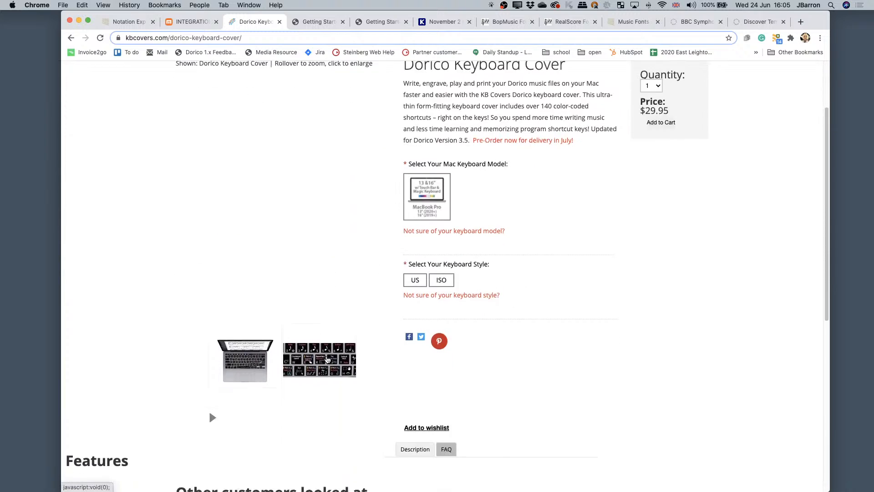
{"action": "scroll", "coordinate": [327, 360], "scroll_direction": "down", "scroll_amount": 5}
{"action": "scroll", "coordinate": [316, 312], "scroll_direction": "up", "scroll_amount": 12}
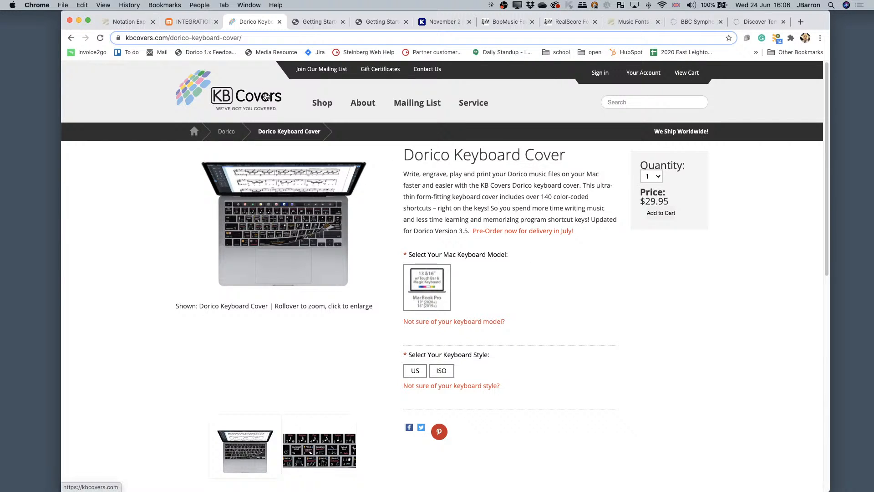
- Revisit the Notation Express, Metagrid and KB Covers pages in turn
{"action": "left_click", "coordinate": [122, 24]}
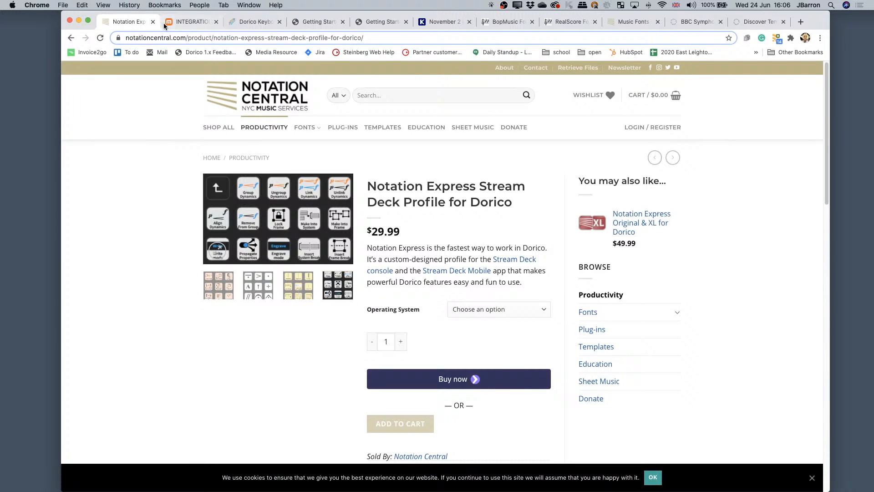
{"action": "left_click", "coordinate": [186, 26]}
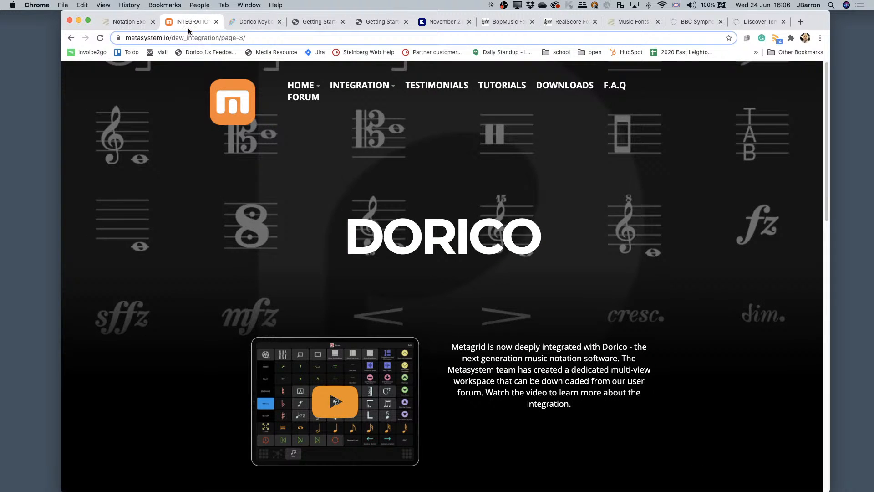
{"action": "left_click", "coordinate": [255, 23]}
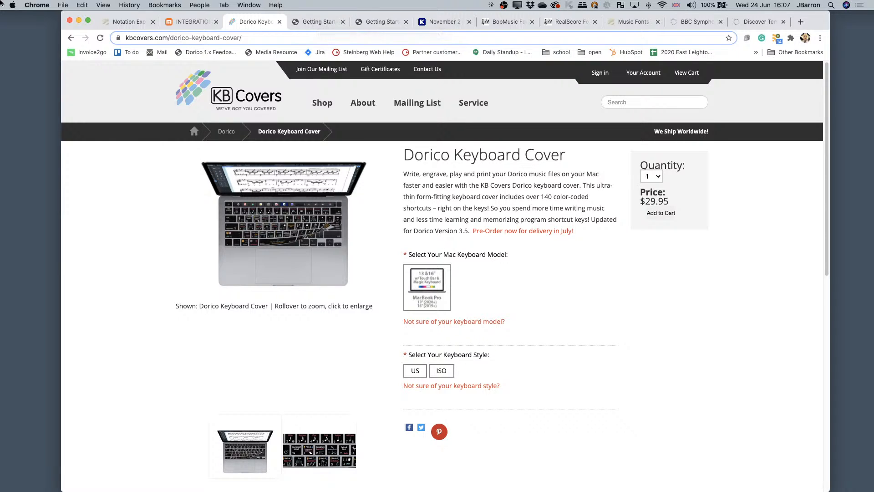
- Read through the Getting Started with Dorico 3.5 book page on the Music Tech Tuition site, down to the sample and purchase links
{"action": "left_click", "coordinate": [313, 22]}
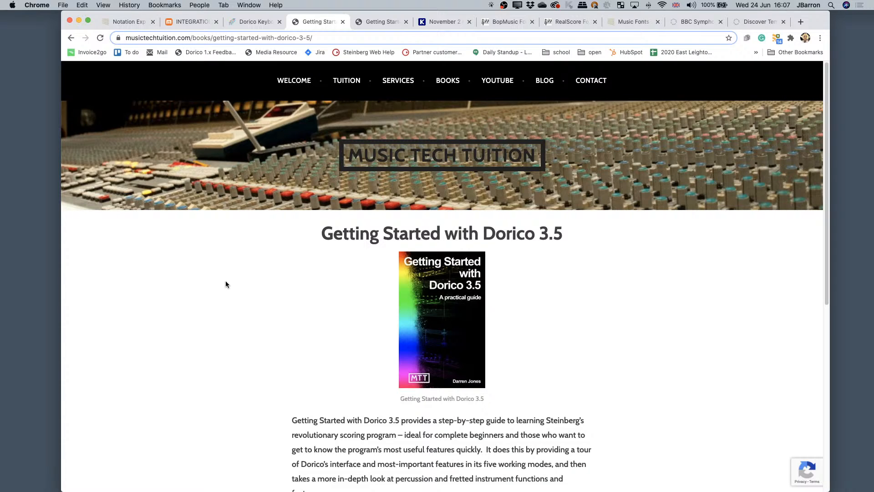
{"action": "scroll", "coordinate": [225, 284], "scroll_direction": "down", "scroll_amount": 2}
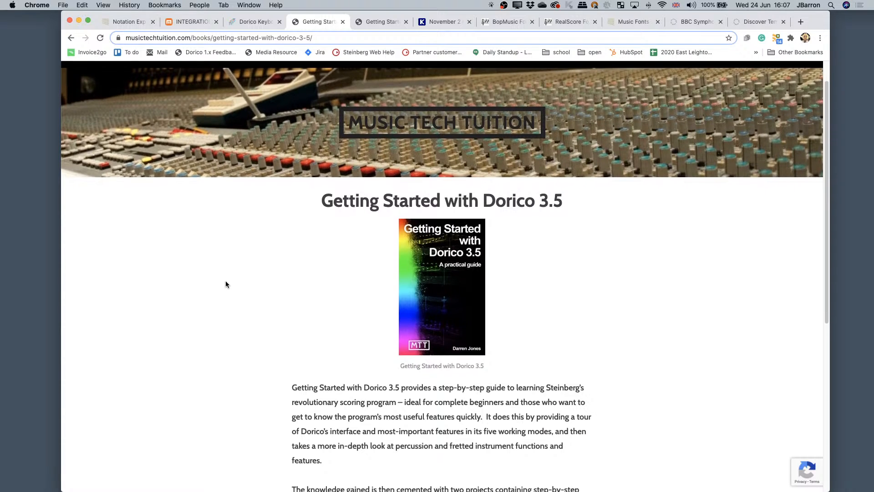
{"action": "scroll", "coordinate": [225, 285], "scroll_direction": "up", "scroll_amount": 2}
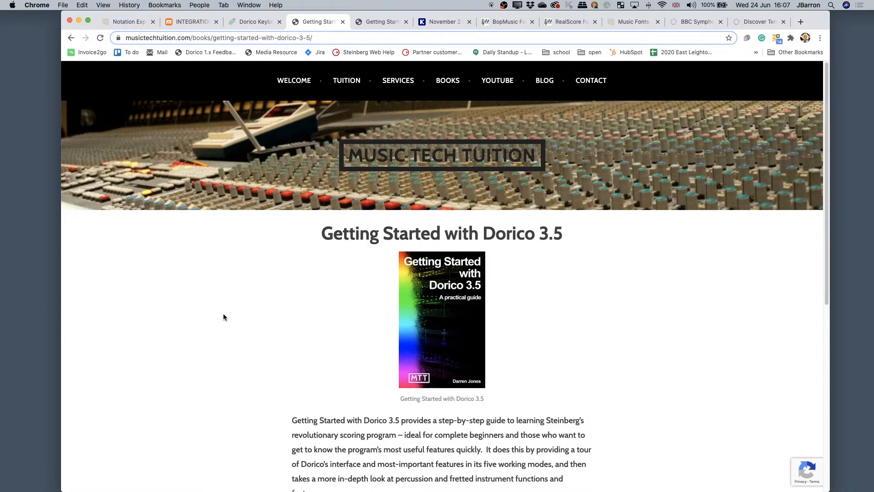
{"action": "scroll", "coordinate": [224, 317], "scroll_direction": "down", "scroll_amount": 3}
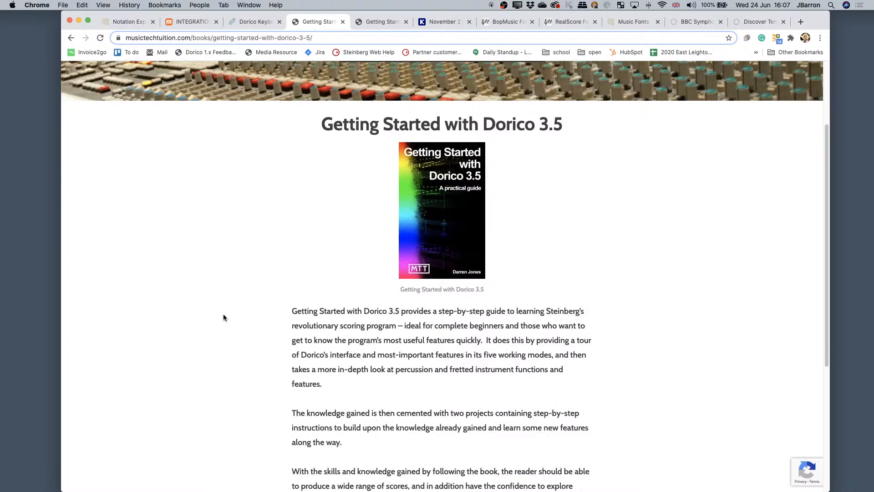
{"action": "scroll", "coordinate": [223, 317], "scroll_direction": "down", "scroll_amount": 3}
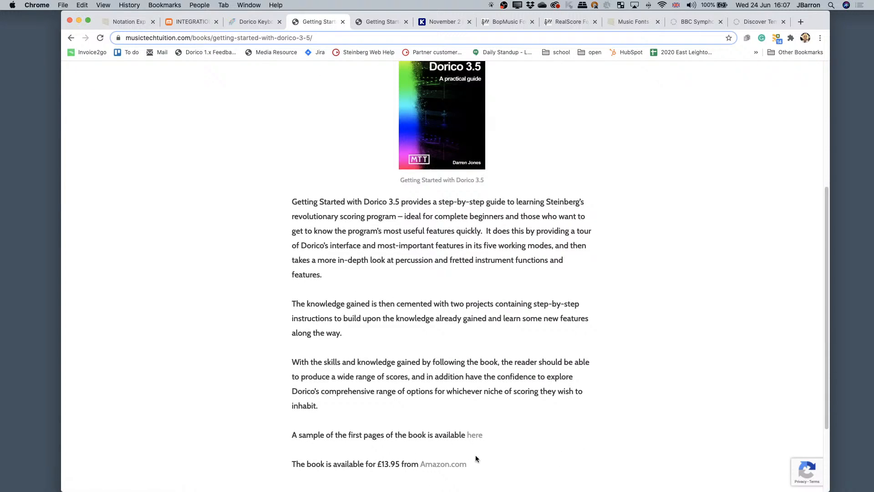
{"action": "scroll", "coordinate": [496, 453], "scroll_direction": "down", "scroll_amount": 2}
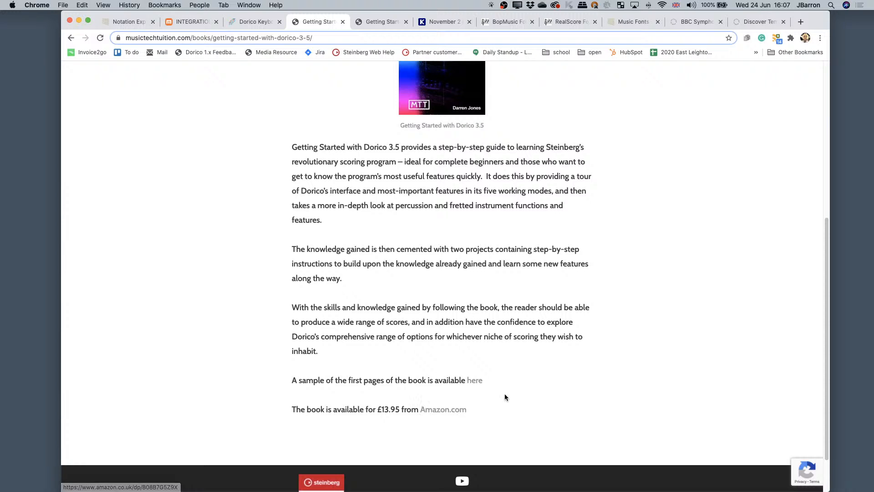
- Leaf backwards through the Getting Started with Dorico sample PDF from its last page towards the Setup chapter
{"action": "left_click", "coordinate": [382, 21]}
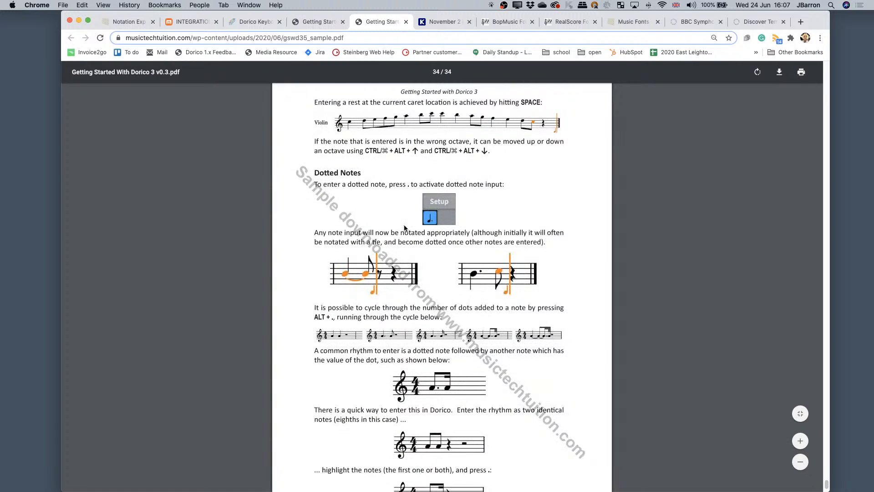
{"action": "scroll", "coordinate": [404, 228], "scroll_direction": "up", "scroll_amount": 20}
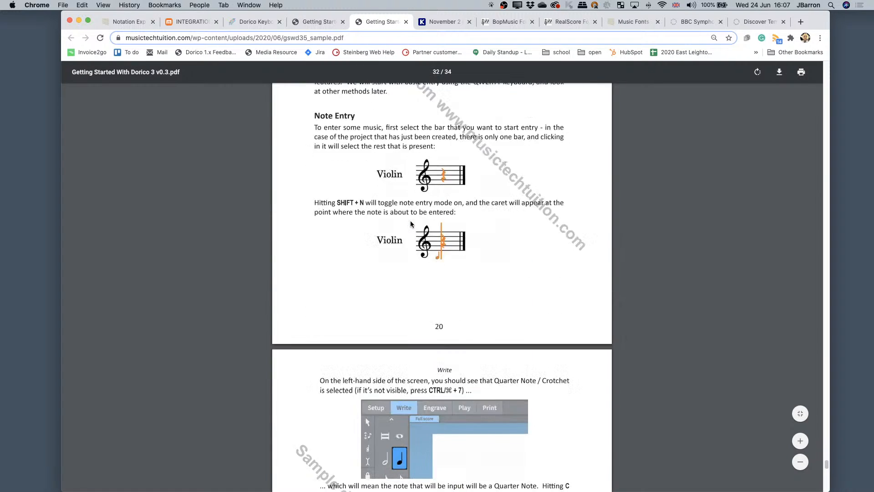
{"action": "scroll", "coordinate": [411, 220], "scroll_direction": "up", "scroll_amount": 20}
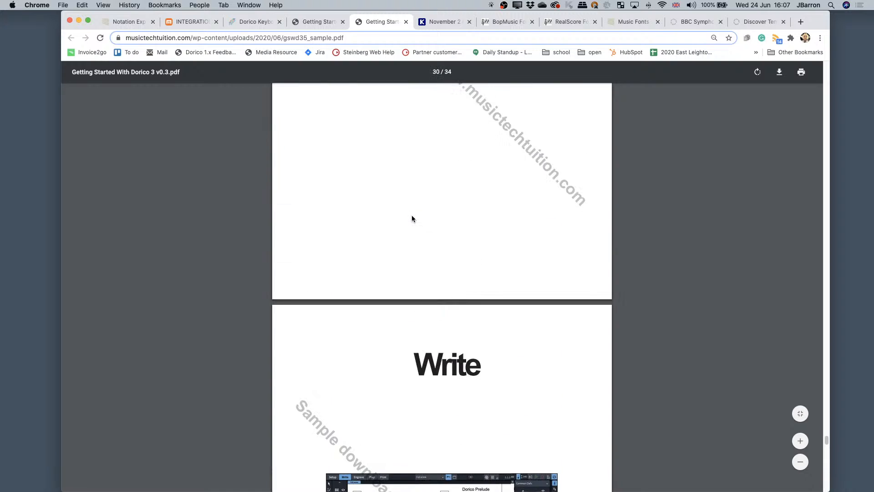
{"action": "scroll", "coordinate": [416, 219], "scroll_direction": "up", "scroll_amount": 20}
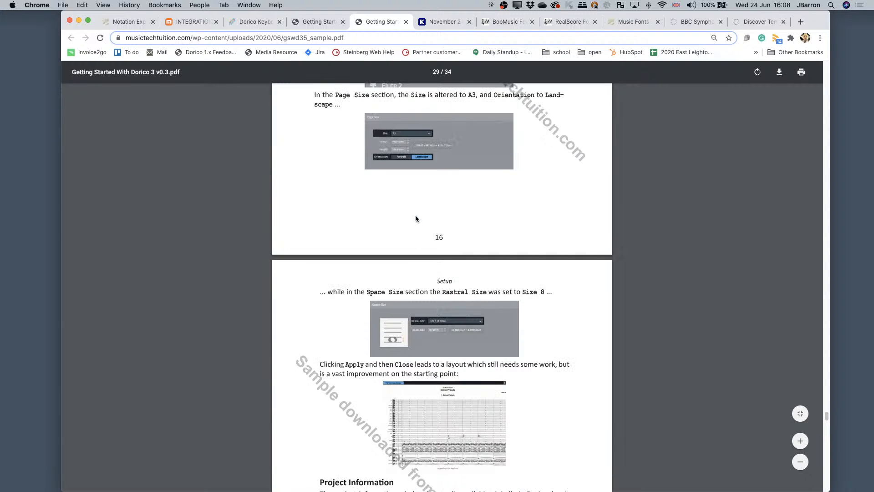
- Return to the Getting Started with Dorico 3.5 book page and view its cover and description
{"action": "left_click", "coordinate": [311, 22]}
{"action": "scroll", "coordinate": [469, 214], "scroll_direction": "up", "scroll_amount": 6}
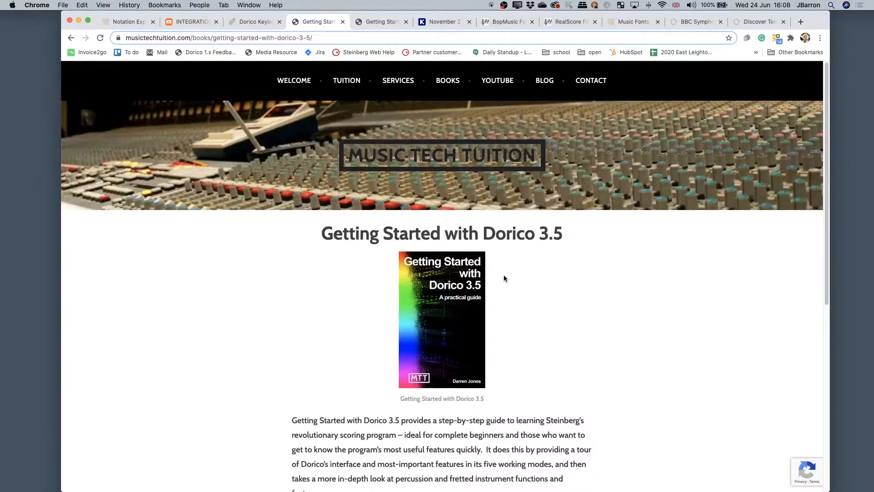
{"action": "scroll", "coordinate": [504, 275], "scroll_direction": "down", "scroll_amount": 3}
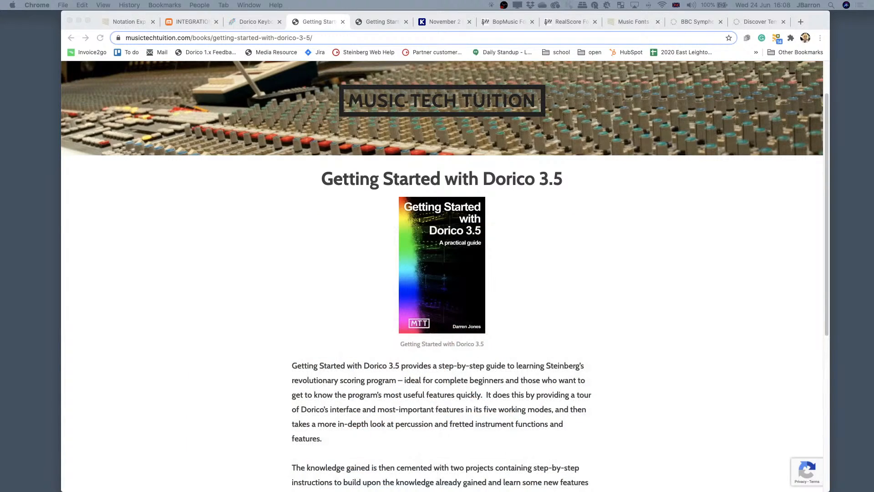
- Look over the November 2 music font page on the Klemm Music Technology site and enlarge the first score example
{"action": "left_click", "coordinate": [343, 216]}
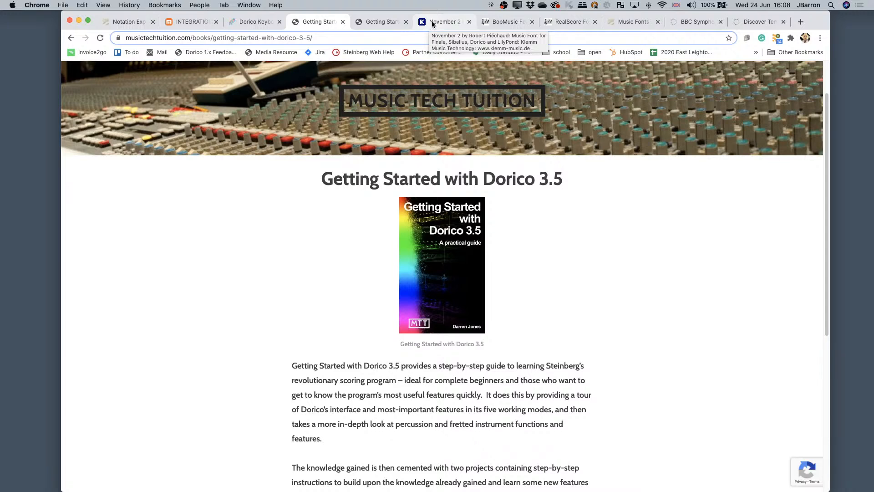
{"action": "left_click", "coordinate": [432, 24]}
{"action": "scroll", "coordinate": [173, 155], "scroll_direction": "up", "scroll_amount": 10}
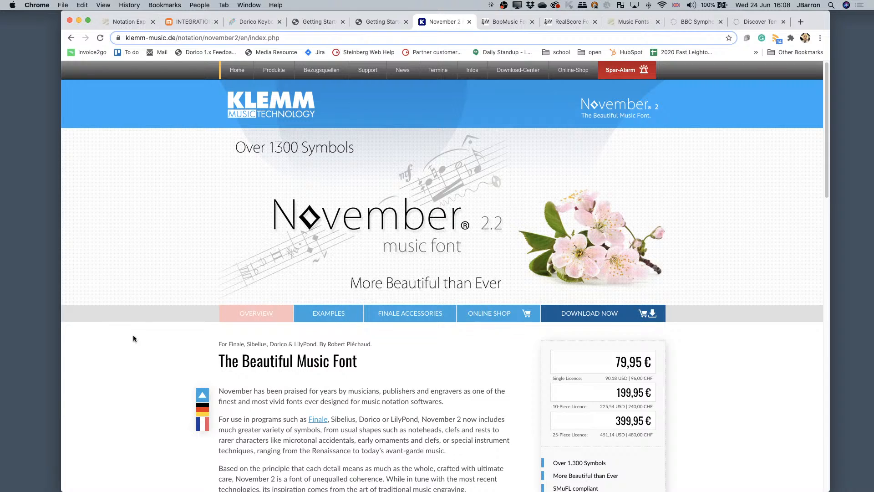
{"action": "scroll", "coordinate": [131, 364], "scroll_direction": "down", "scroll_amount": 3}
{"action": "scroll", "coordinate": [131, 367], "scroll_direction": "down", "scroll_amount": 10}
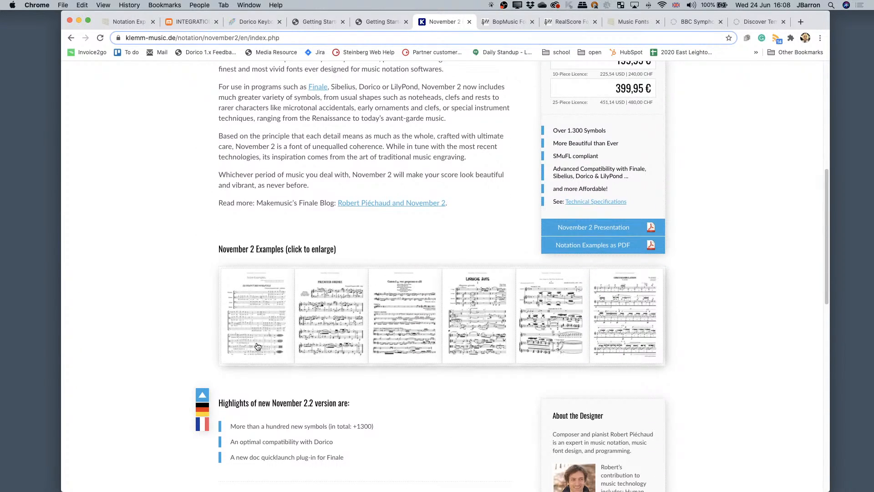
{"action": "left_click", "coordinate": [258, 346]}
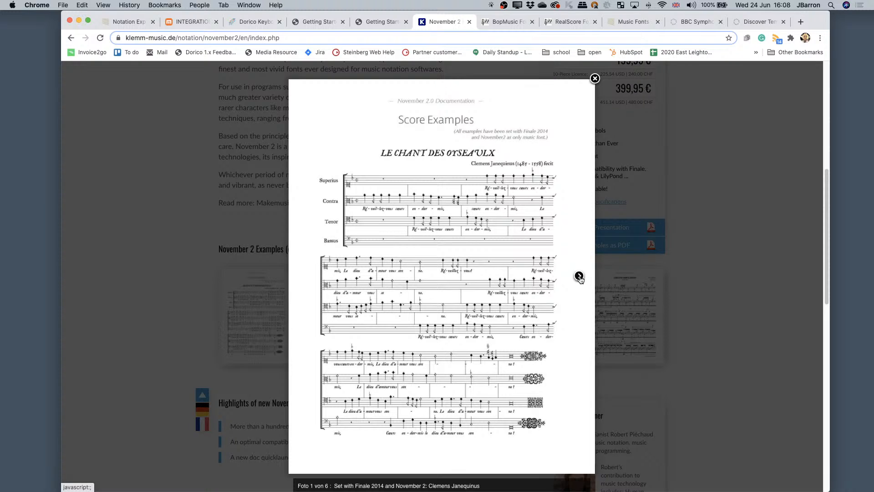
- Browse the enlarged November 2 score examples up to the Bach canon, close them and return to the page's font banner
{"action": "left_click", "coordinate": [579, 276]}
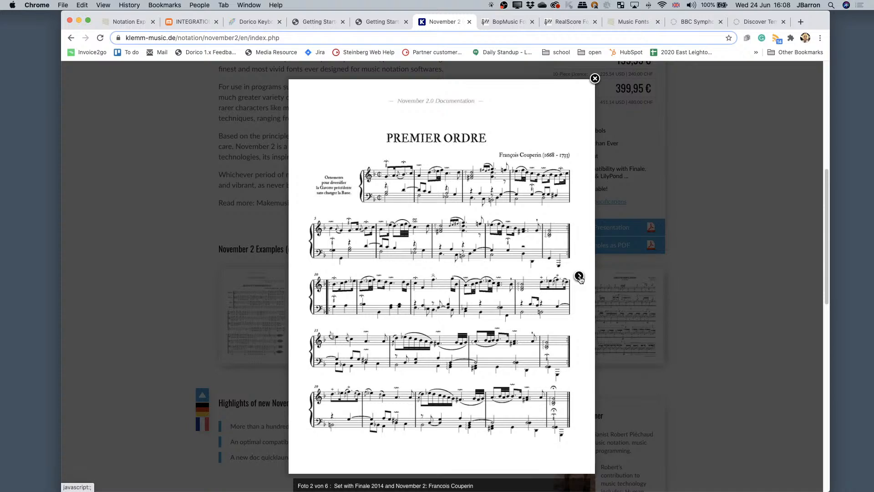
{"action": "left_click", "coordinate": [579, 276]}
{"action": "left_click", "coordinate": [579, 276]}
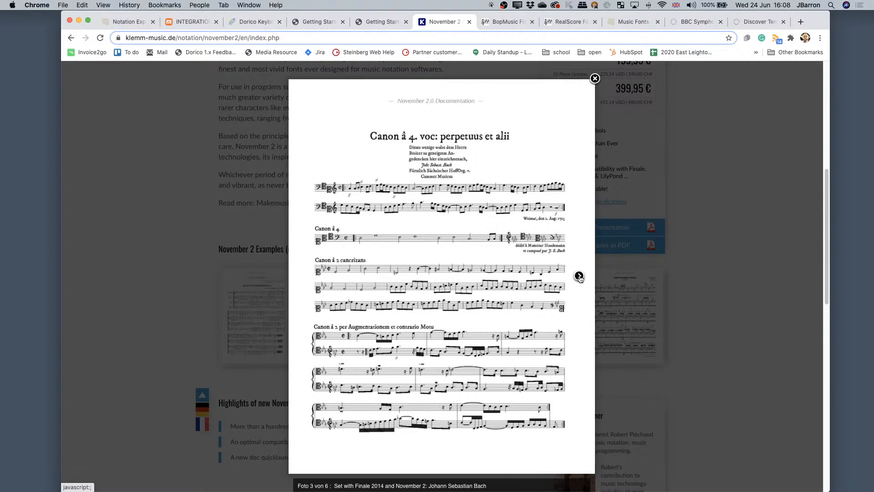
{"action": "left_click", "coordinate": [698, 267]}
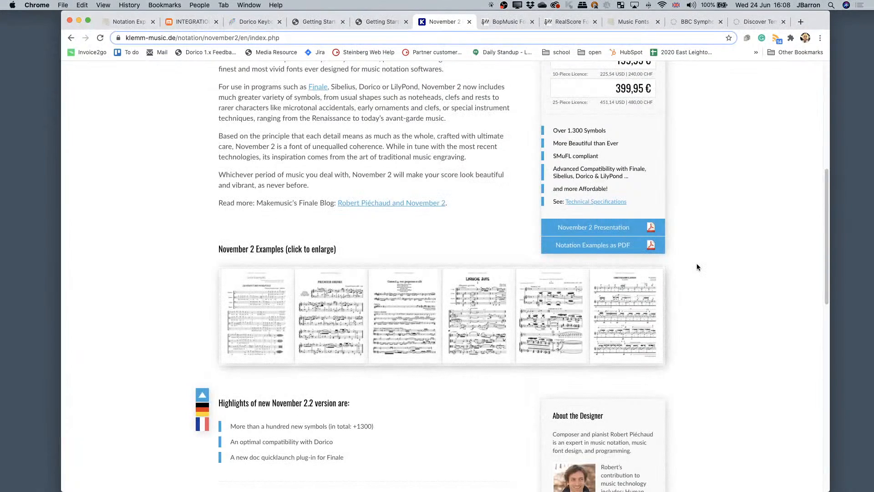
{"action": "scroll", "coordinate": [697, 263], "scroll_direction": "up", "scroll_amount": 3}
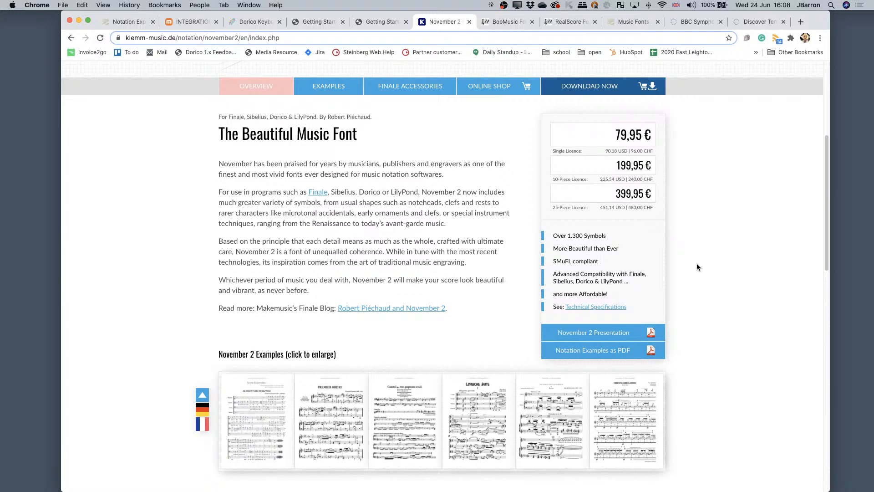
{"action": "scroll", "coordinate": [697, 267], "scroll_direction": "up", "scroll_amount": 5}
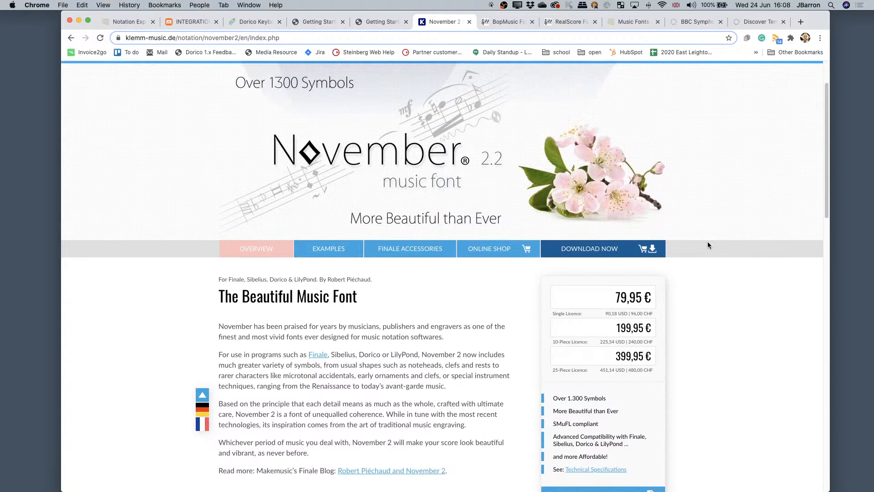
- View the BopMusic and RealScore font pages for Dorico, the Dorico music fonts at Notation Central and its Stream Deck profile page
{"action": "left_click", "coordinate": [500, 23]}
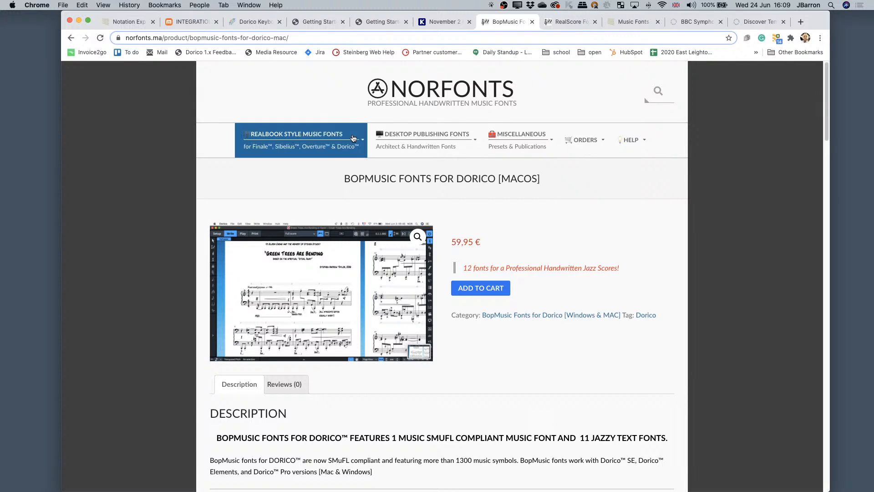
{"action": "left_click", "coordinate": [564, 22]}
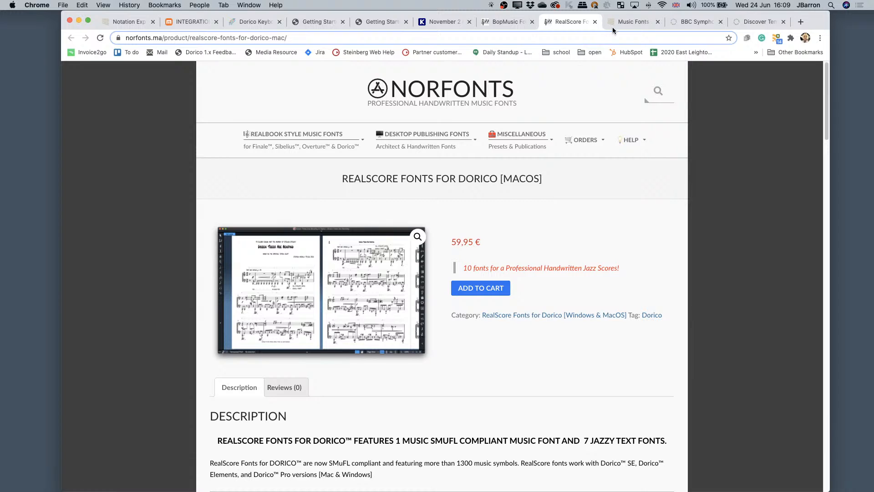
{"action": "left_click", "coordinate": [628, 23]}
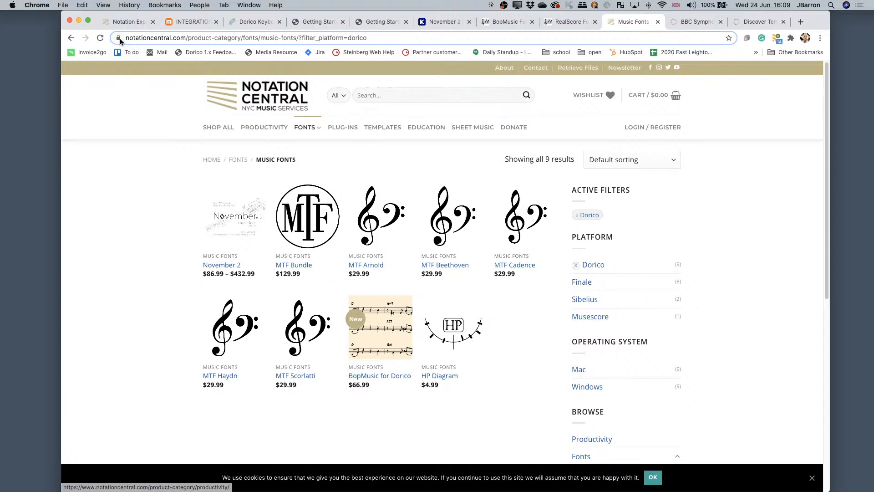
{"action": "left_click", "coordinate": [118, 22]}
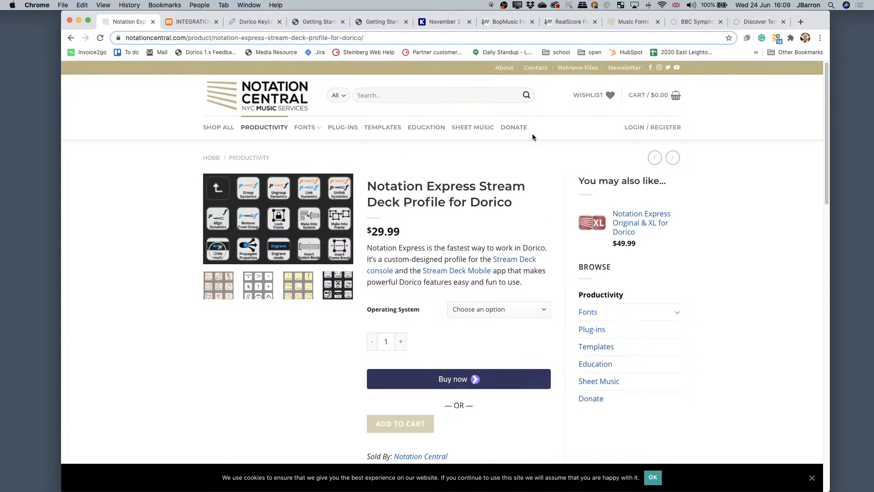
{"action": "left_click", "coordinate": [635, 21]}
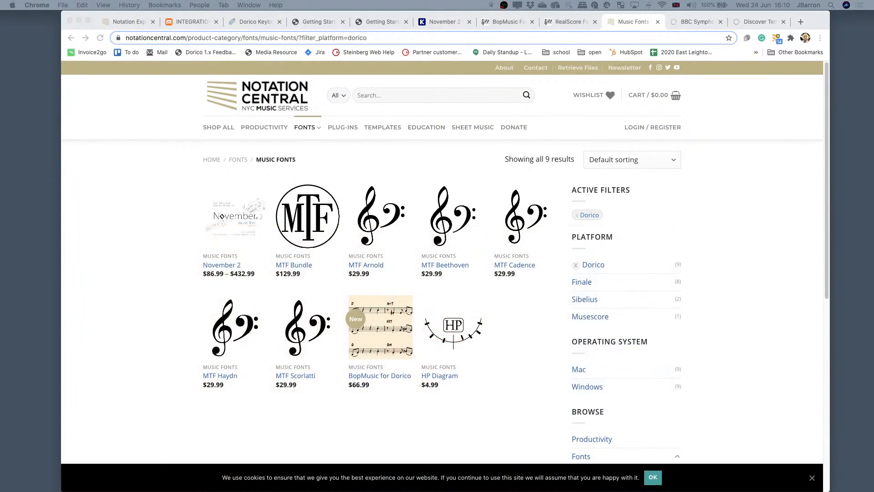
{"action": "left_click", "coordinate": [742, 173]}
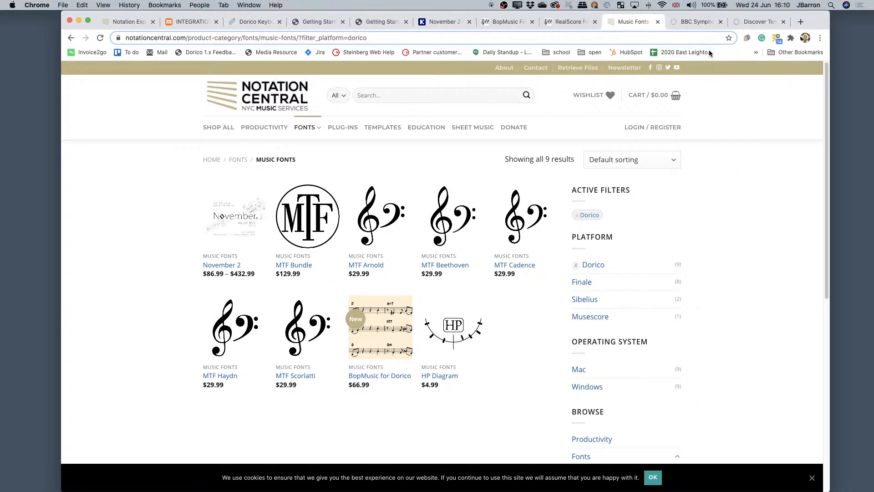
- Look over the Discover, Core and Professional editions on Spitfire Audio's BBC Symphony Orchestra page
{"action": "left_click", "coordinate": [695, 24]}
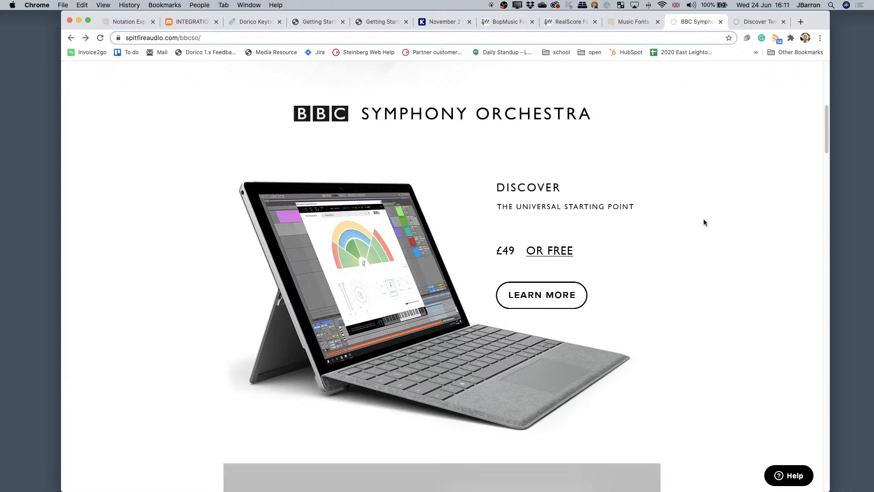
{"action": "scroll", "coordinate": [704, 220], "scroll_direction": "up", "scroll_amount": 8}
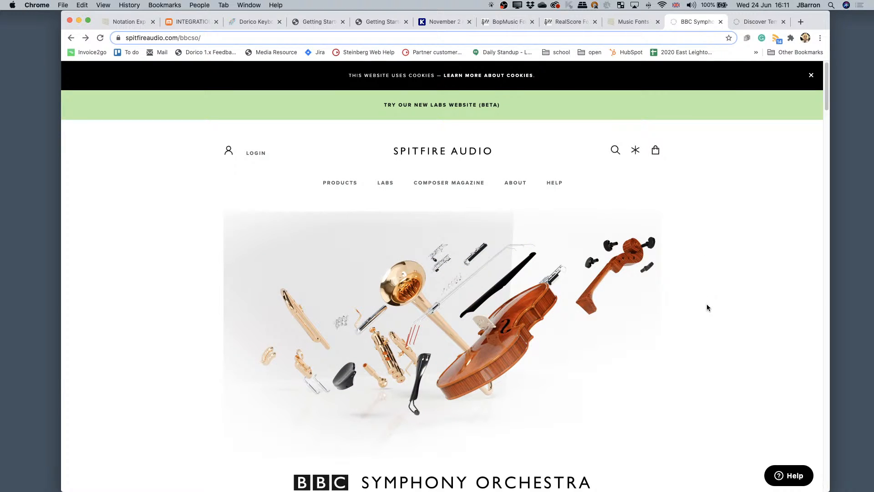
{"action": "scroll", "coordinate": [708, 310], "scroll_direction": "down", "scroll_amount": 6}
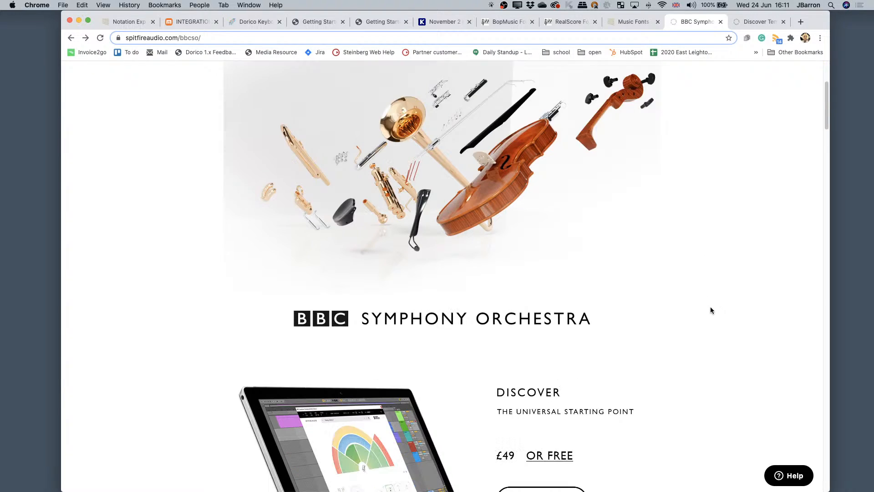
{"action": "scroll", "coordinate": [715, 310], "scroll_direction": "down", "scroll_amount": 3}
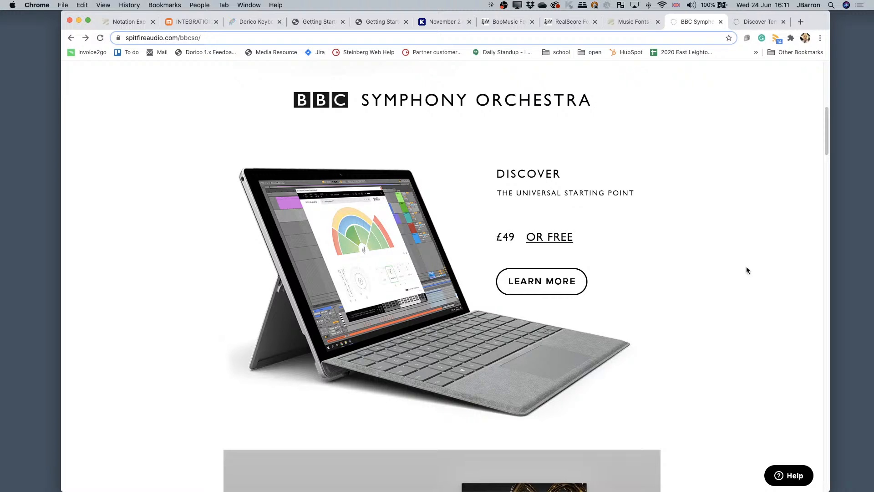
{"action": "scroll", "coordinate": [823, 140], "scroll_direction": "down", "scroll_amount": 12}
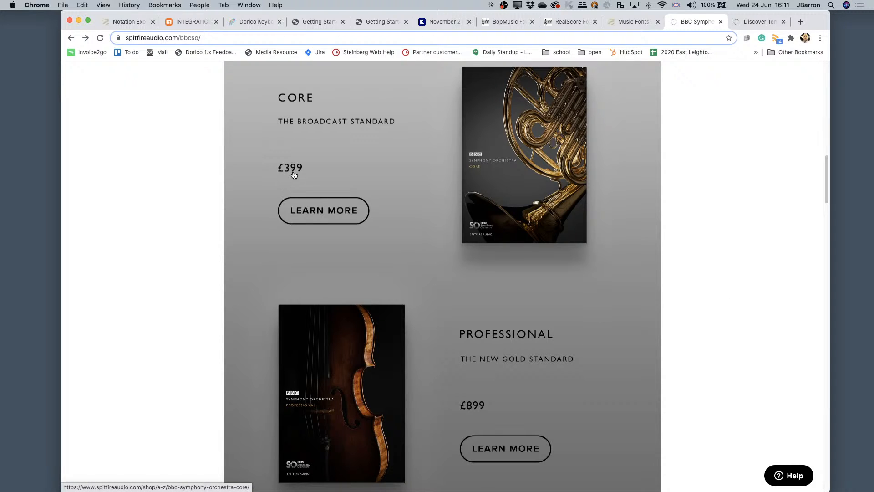
{"action": "scroll", "coordinate": [381, 150], "scroll_direction": "up", "scroll_amount": 2}
{"action": "scroll", "coordinate": [382, 150], "scroll_direction": "up", "scroll_amount": 8}
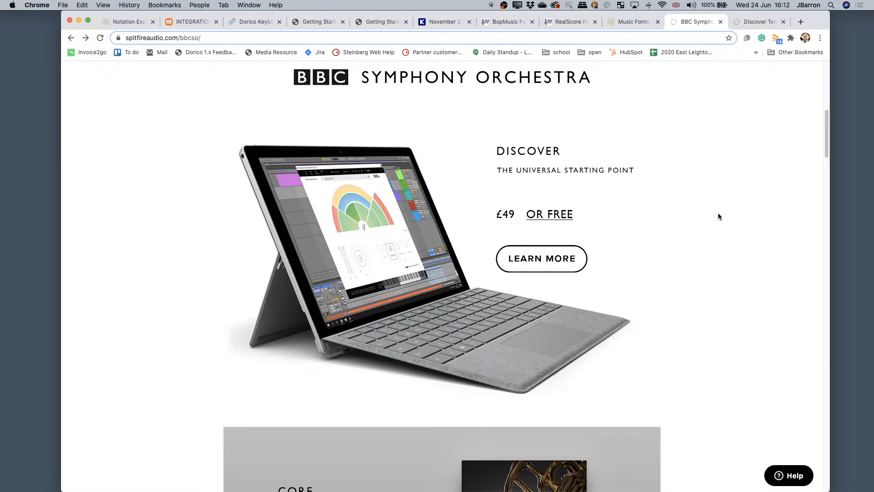
- Review the Mode Switching section and the edition comparison table on the BBC Symphony Orchestra page, and return to the Discover edition
{"action": "scroll", "coordinate": [737, 229], "scroll_direction": "down", "scroll_amount": 5}
{"action": "scroll", "coordinate": [737, 229], "scroll_direction": "down", "scroll_amount": 15}
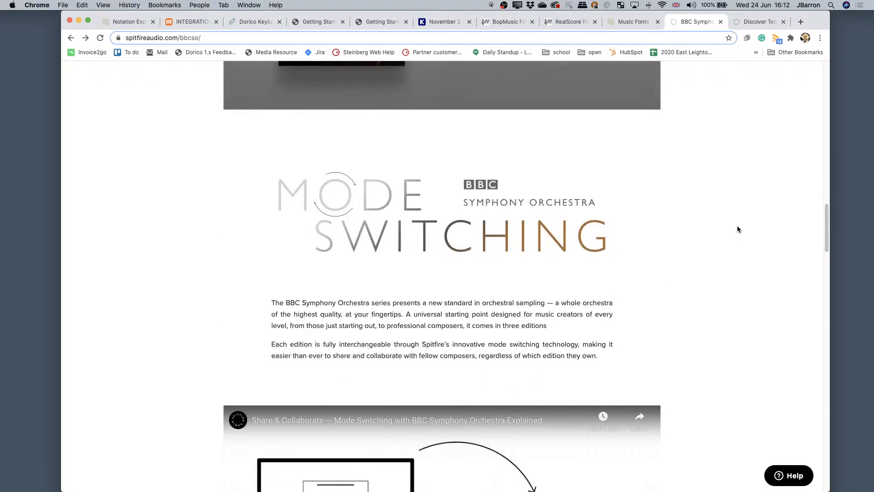
{"action": "scroll", "coordinate": [737, 229], "scroll_direction": "down", "scroll_amount": 3}
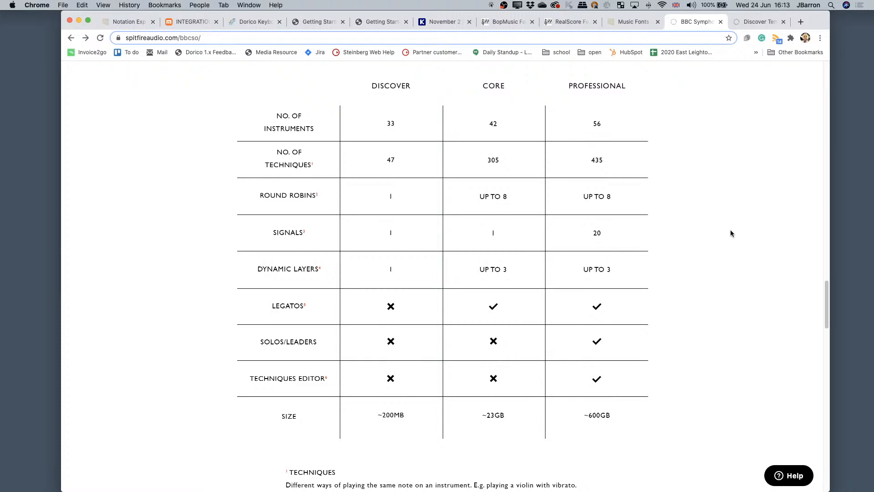
{"action": "scroll", "coordinate": [731, 232], "scroll_direction": "up", "scroll_amount": 15}
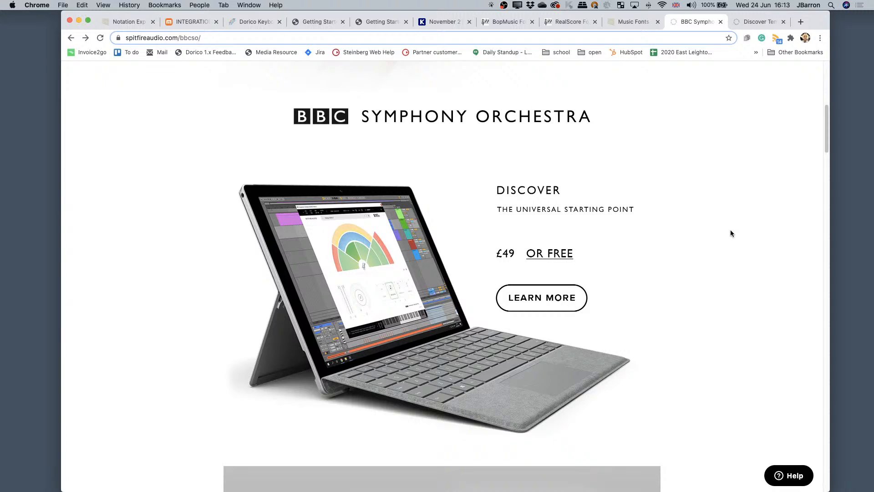
- View the Discover Templates post on The Page, including its list of downloadable DAW templates
{"action": "left_click", "coordinate": [754, 20]}
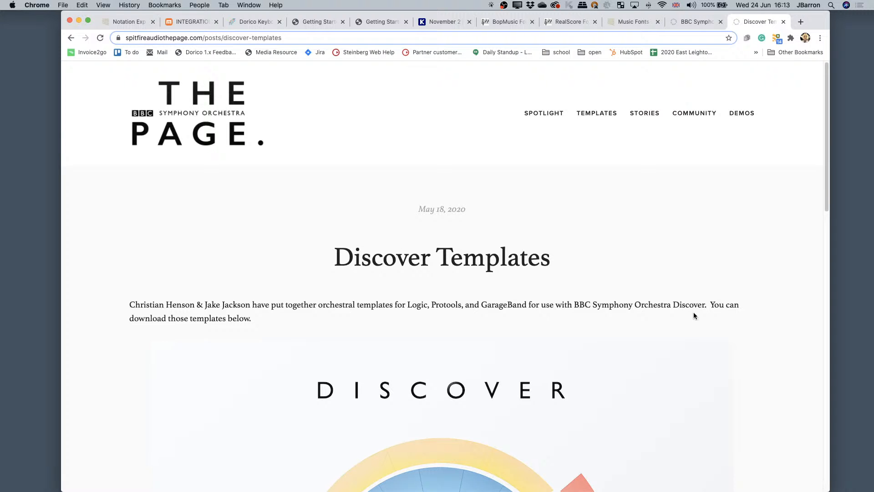
{"action": "scroll", "coordinate": [737, 359], "scroll_direction": "down", "scroll_amount": 10}
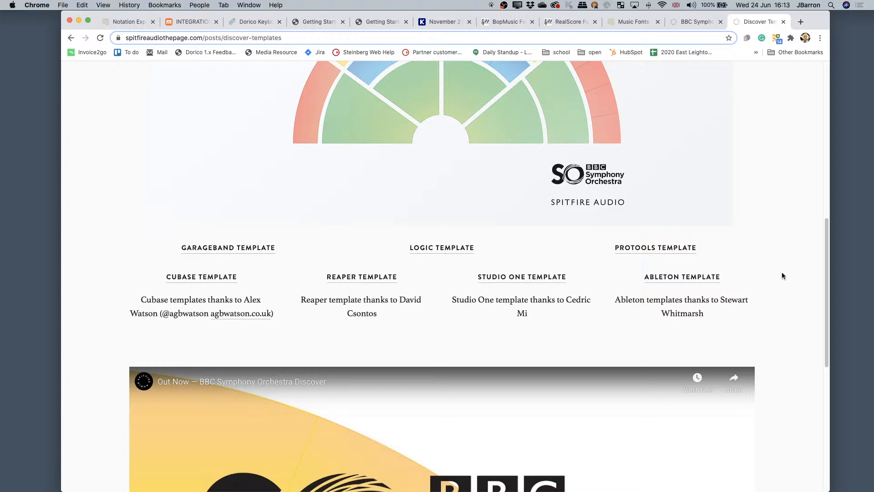
{"action": "scroll", "coordinate": [782, 276], "scroll_direction": "up", "scroll_amount": 5}
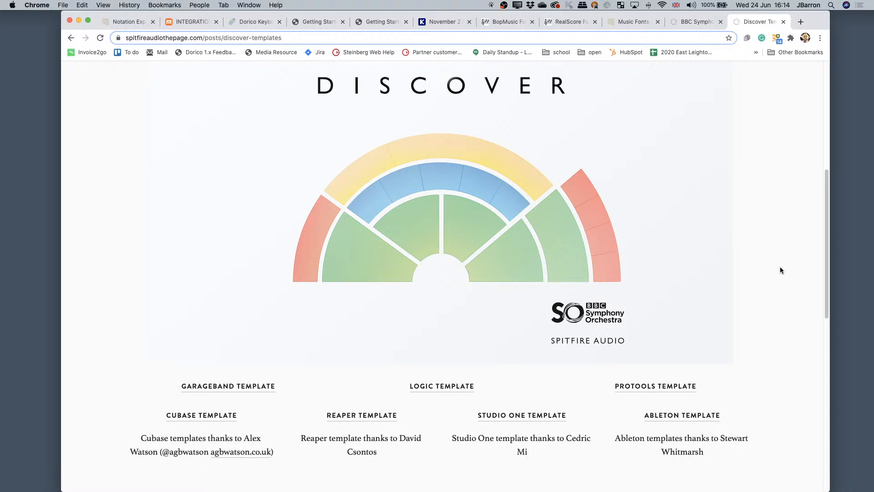
{"action": "scroll", "coordinate": [781, 269], "scroll_direction": "down", "scroll_amount": 1}
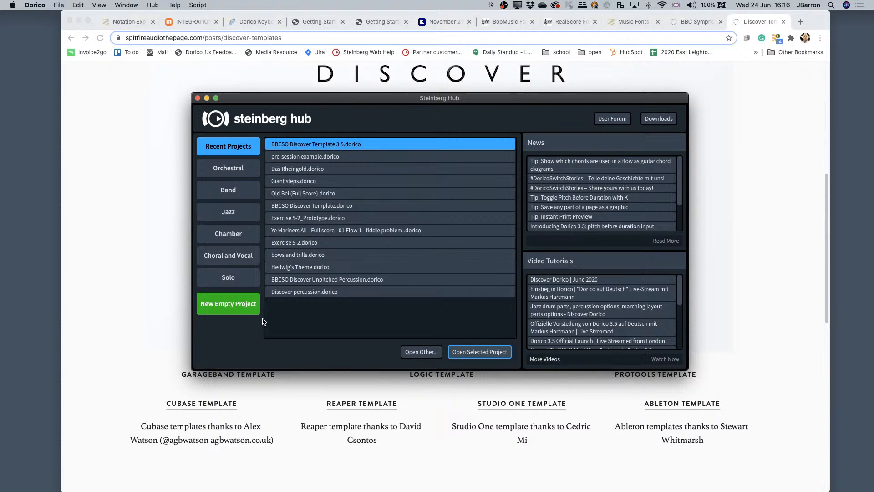
- Create a new empty project from the Steinberg Hub in Dorico and maximize its window
{"action": "left_click", "coordinate": [231, 312]}
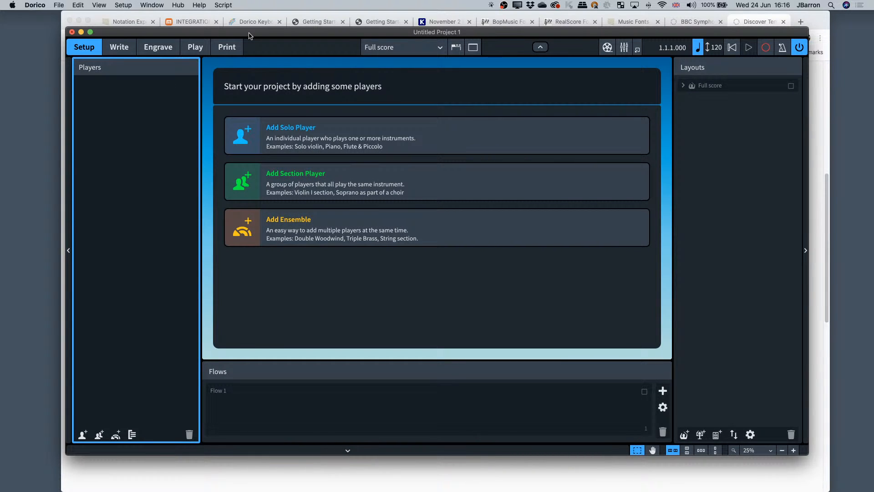
{"action": "double_click", "coordinate": [249, 33]}
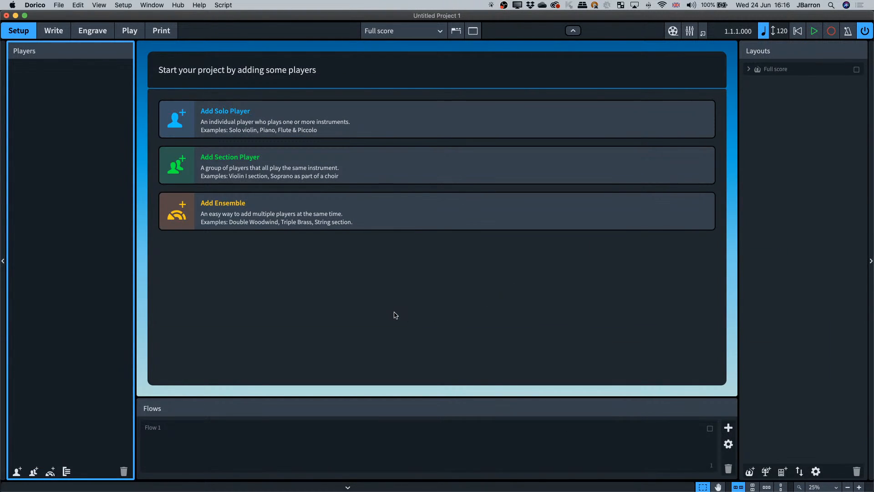
- Check the allowed and blocked VST2 plug-ins in the Dorico preferences and close the dialog
{"action": "left_click", "coordinate": [31, 7]}
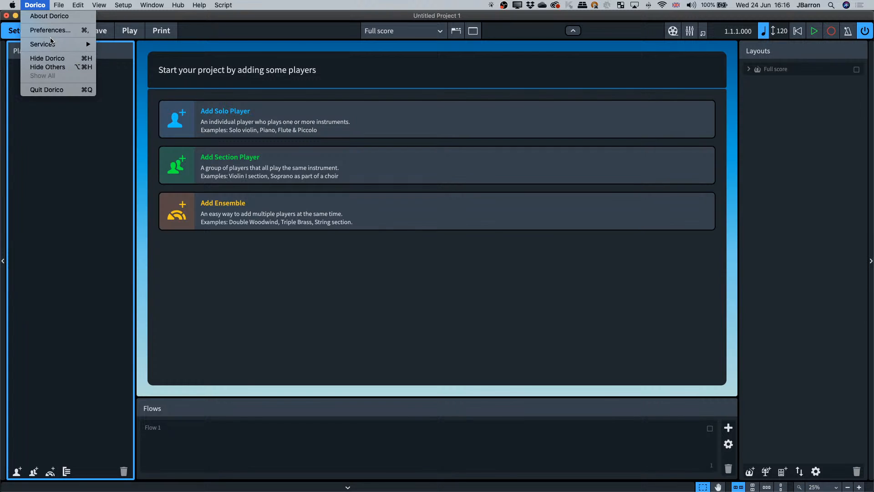
{"action": "key", "text": "Escape"}
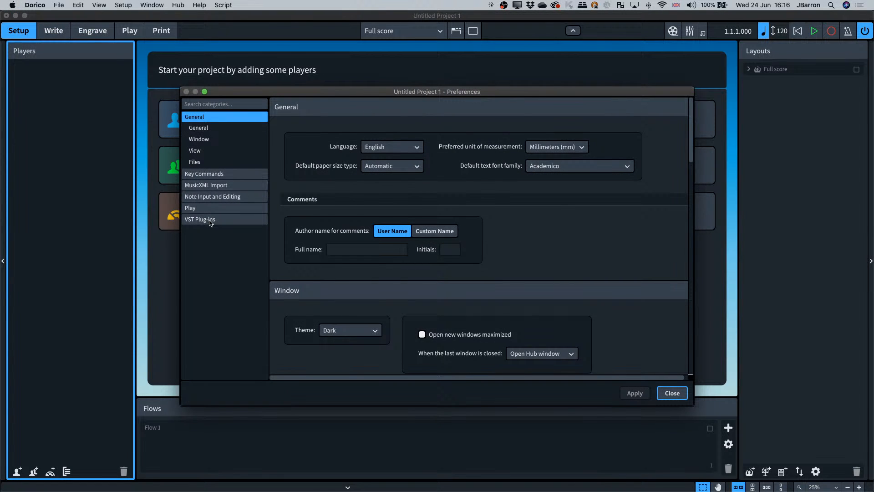
{"action": "left_click", "coordinate": [212, 220]}
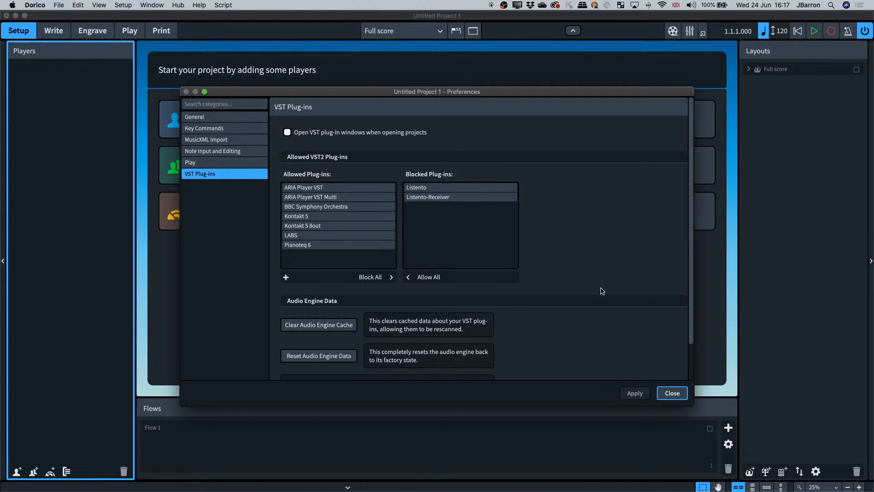
{"action": "left_click", "coordinate": [675, 393]}
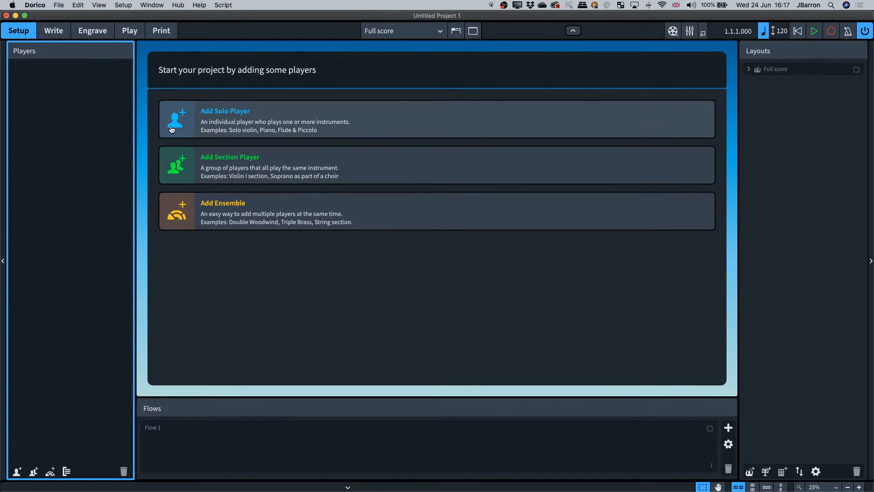
- Add the Single Woodwind ensemble of flute, oboe, clarinet and bassoon to the score
{"action": "left_click", "coordinate": [181, 214]}
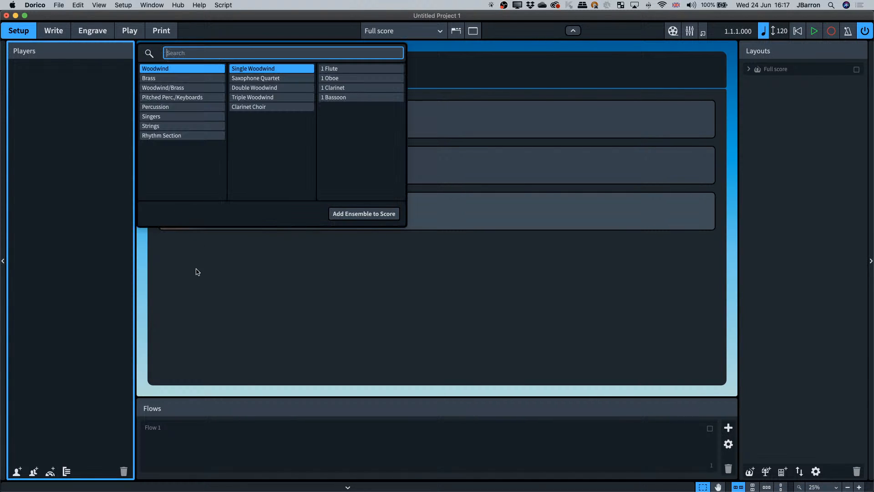
{"action": "left_click", "coordinate": [359, 213]}
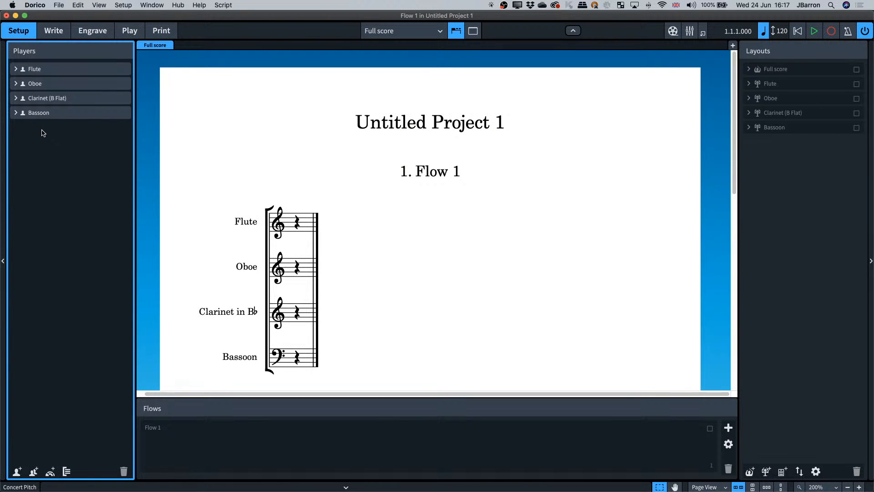
- Add a solo piccolo player and move it above the flute at the start of the player order
{"action": "key", "text": "shift+p"}
{"action": "type", "text": "picc"}
{"action": "key", "text": "Return"}
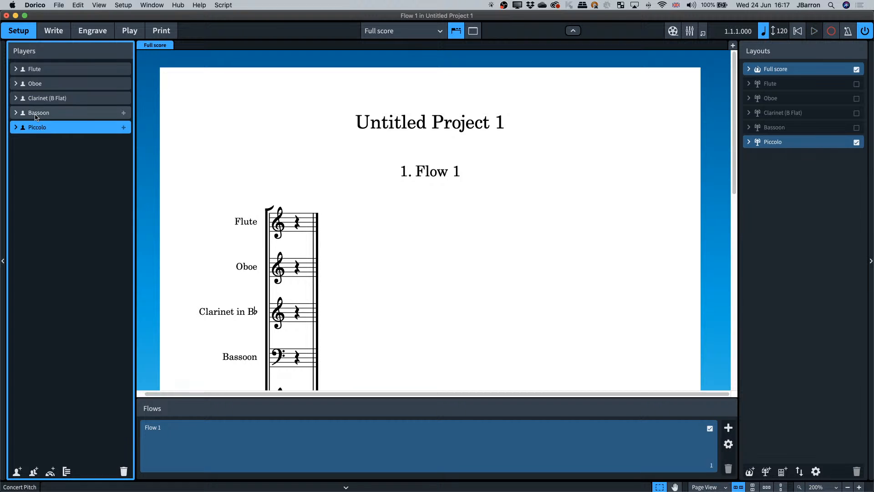
{"action": "left_click_drag", "start_coordinate": [71, 131], "coordinate": [69, 68]}
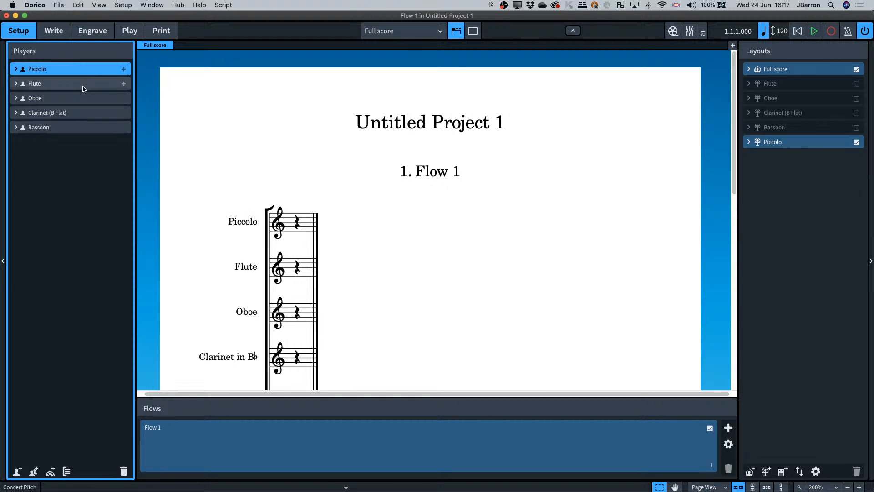
{"action": "scroll", "coordinate": [252, 198], "scroll_direction": "down", "scroll_amount": 3}
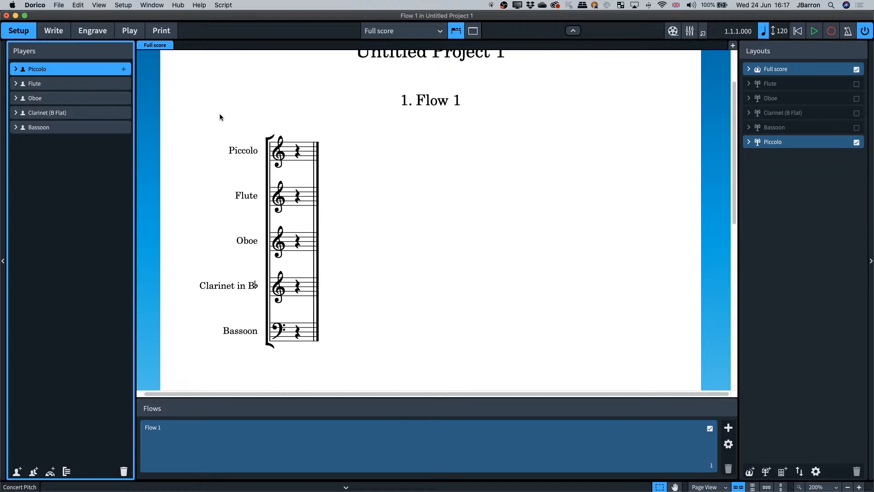
- Expand the Piccolo track in Play mode and load BBC Symphony Orchestra in place of HALion Sonic SE as the VST instrument
{"action": "left_click", "coordinate": [127, 31]}
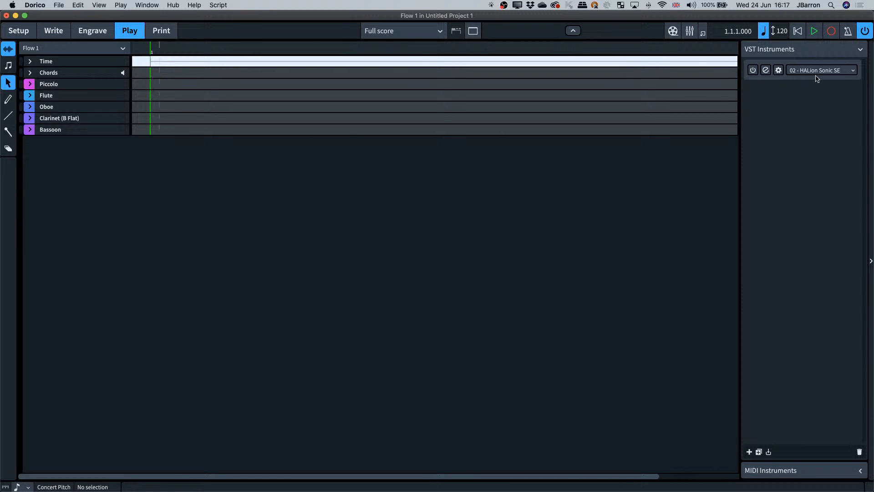
{"action": "left_click", "coordinate": [30, 84]}
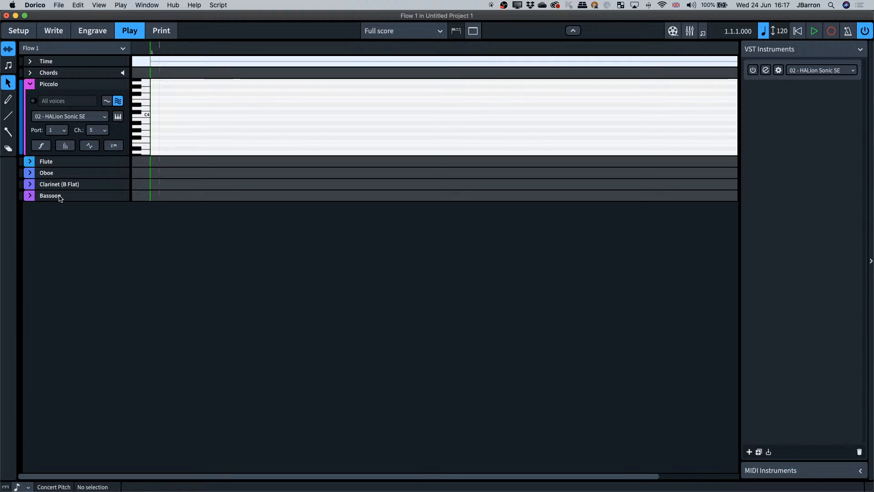
{"action": "left_click", "coordinate": [806, 73]}
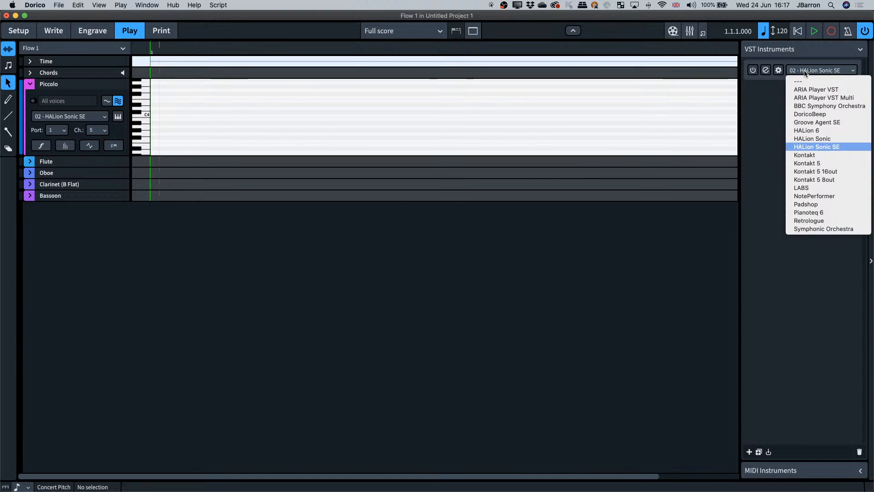
{"action": "left_click", "coordinate": [808, 107]}
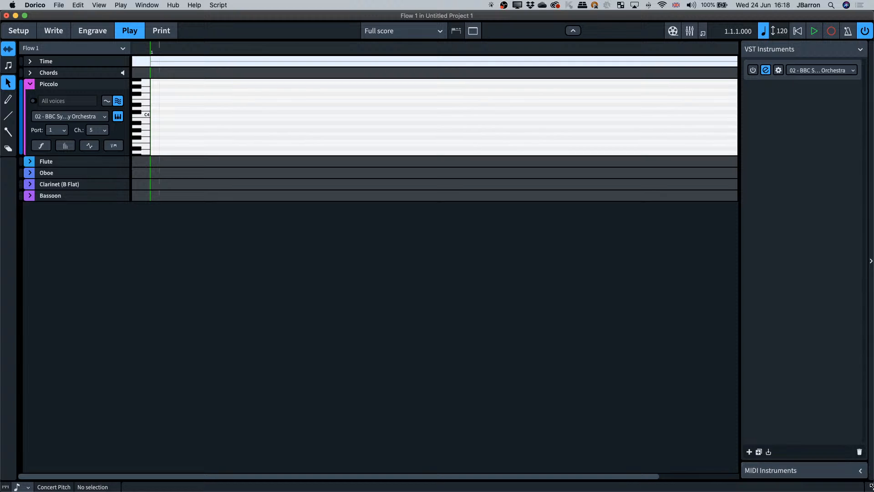
- Shrink the project window, set the BBC Symphony Orchestra plug-in to Discover mode and position its window beside the project
{"action": "left_click_drag", "start_coordinate": [872, 488], "coordinate": [674, 391]}
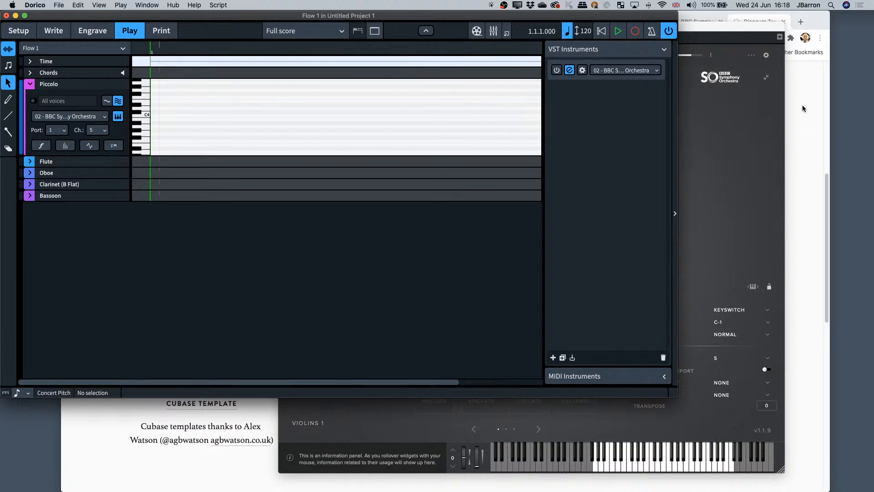
{"action": "left_click_drag", "start_coordinate": [710, 30], "coordinate": [789, 34]}
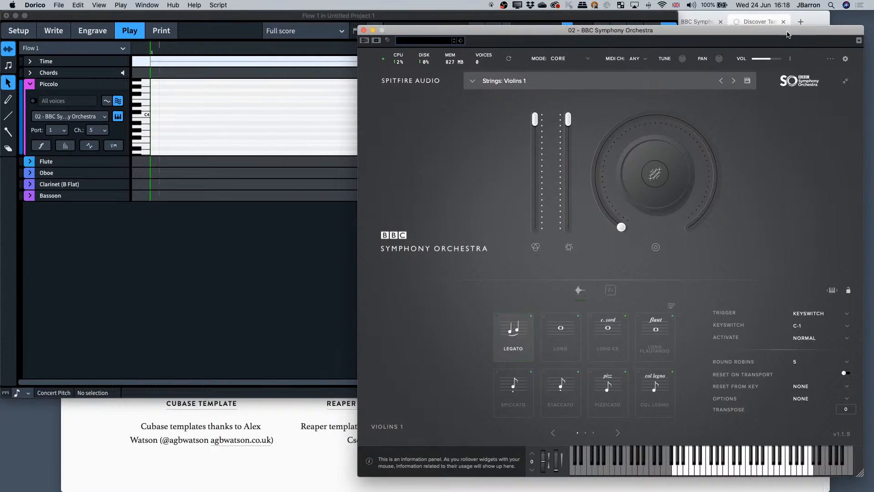
{"action": "left_click", "coordinate": [561, 62]}
{"action": "left_click", "coordinate": [574, 83]}
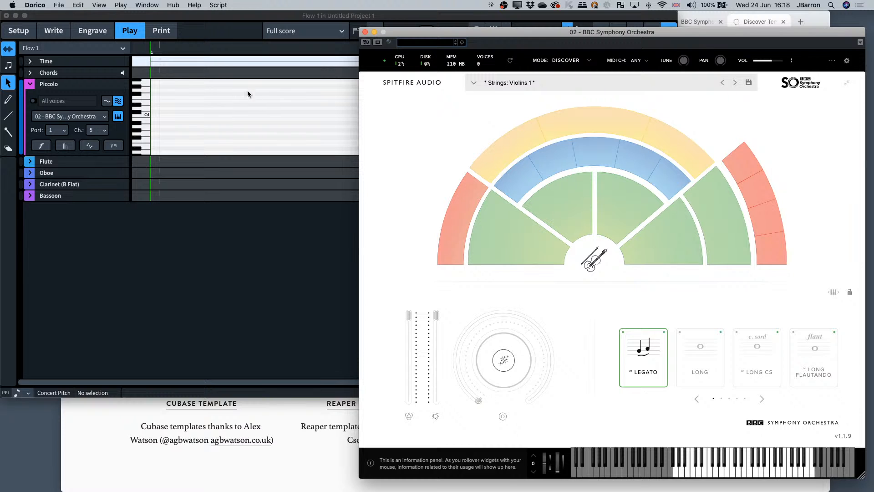
{"action": "left_click_drag", "start_coordinate": [416, 33], "coordinate": [421, 107]}
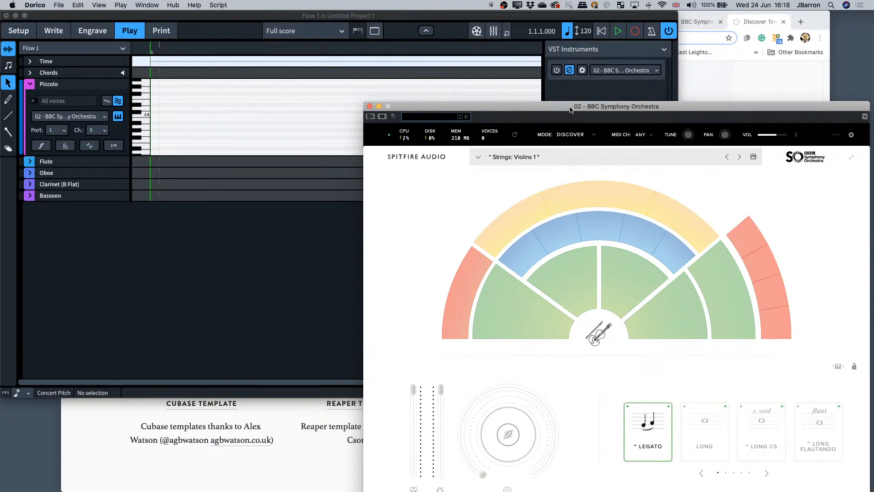
{"action": "left_click_drag", "start_coordinate": [571, 110], "coordinate": [570, 44]}
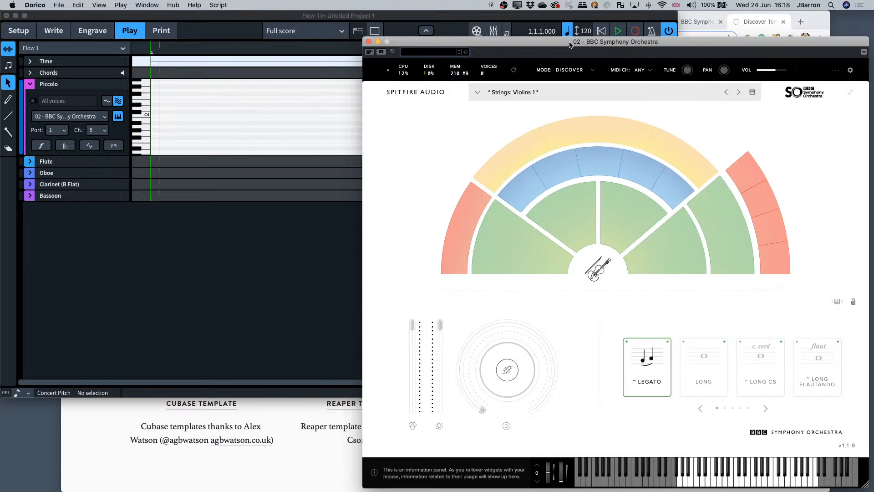
- Try the Violins 2, Piccolo, Flutes a3 and Clarinets a3 sounds in the orchestra diagram and browse the preset list
{"action": "left_click", "coordinate": [570, 224]}
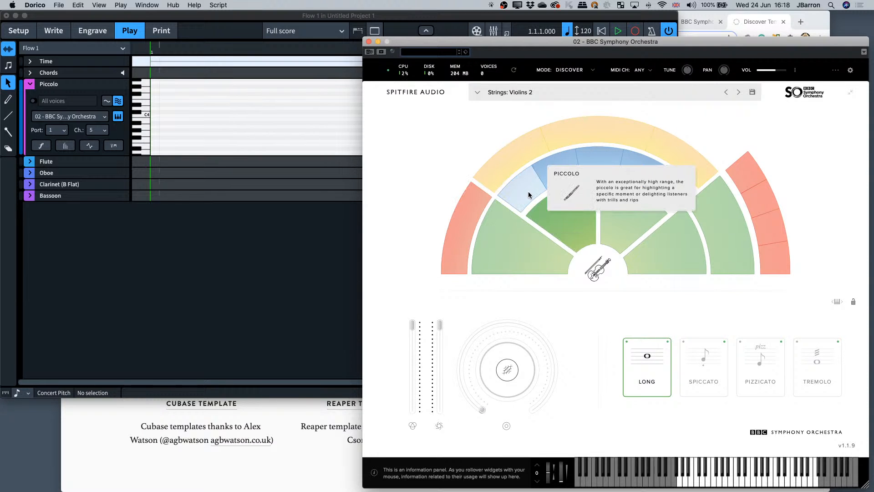
{"action": "left_click", "coordinate": [530, 194]}
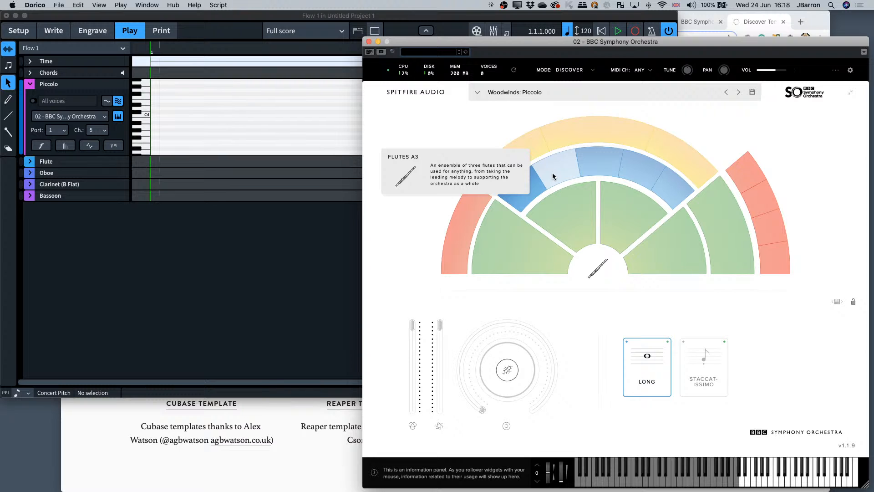
{"action": "left_click", "coordinate": [559, 173]}
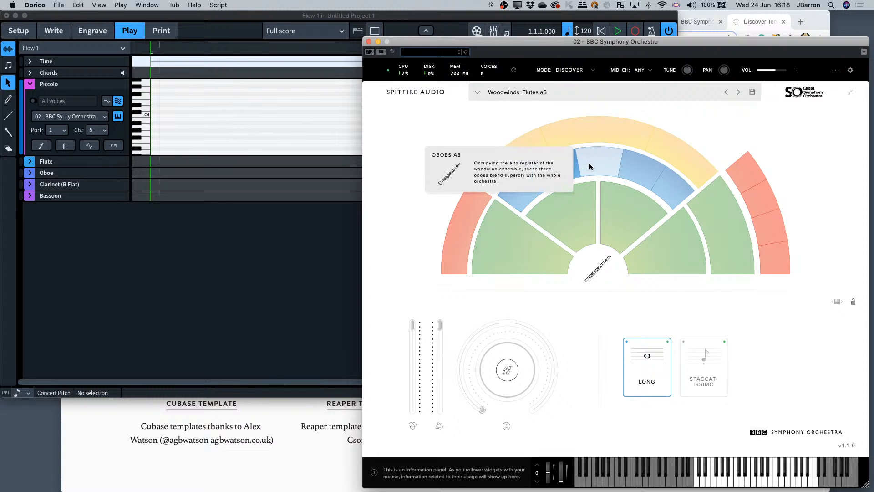
{"action": "left_click", "coordinate": [631, 175]}
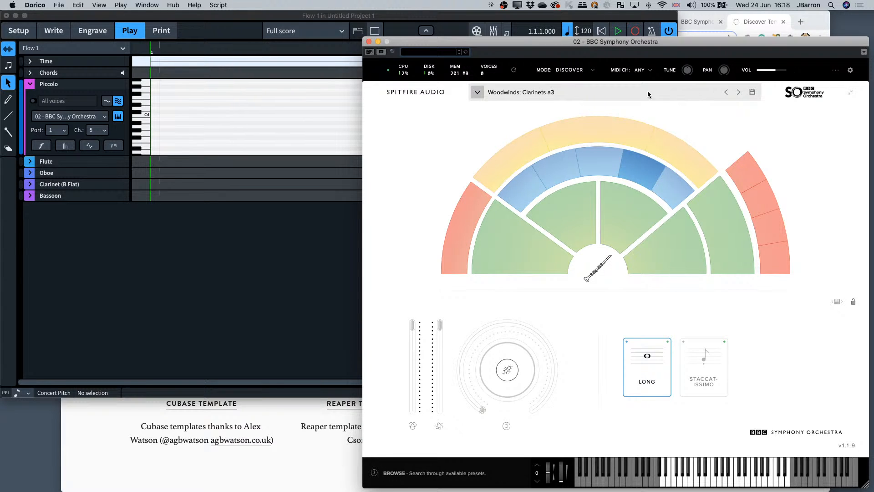
{"action": "left_click", "coordinate": [601, 93]}
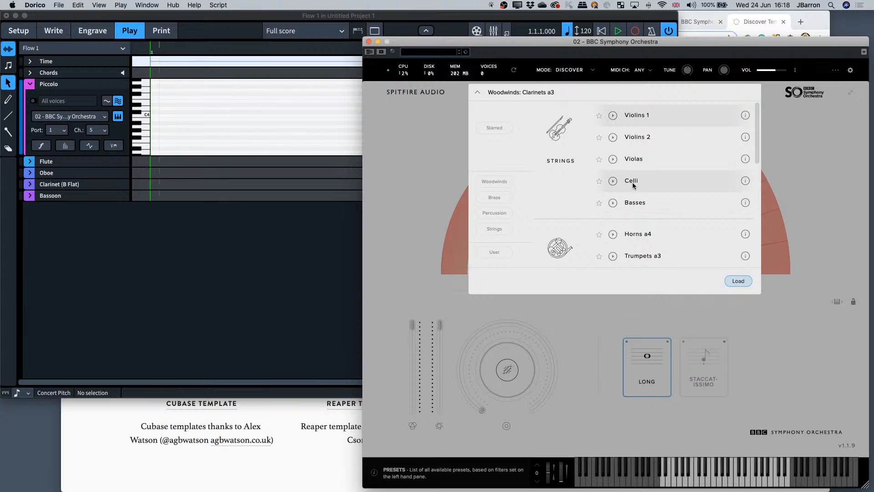
{"action": "left_click", "coordinate": [545, 302]}
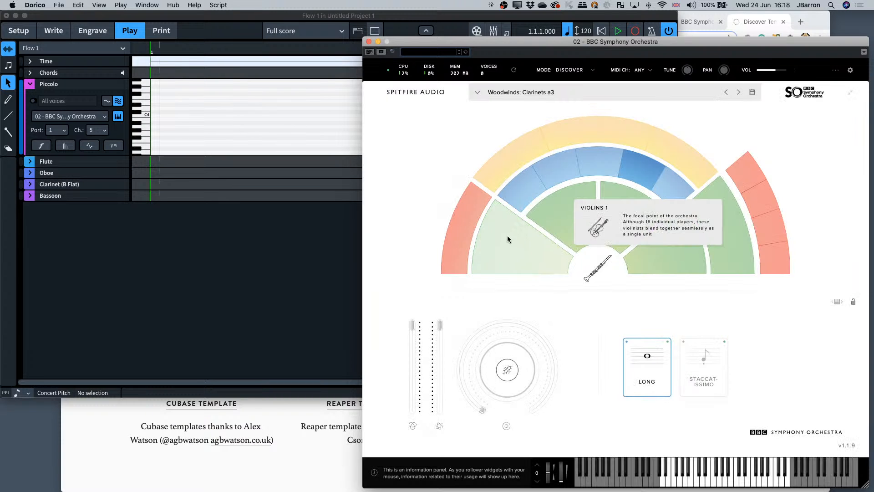
- Load the Woodwinds: Piccolo sound in the plug-in and set the Piccolo track's MIDI channel to 1
{"action": "left_click", "coordinate": [516, 201]}
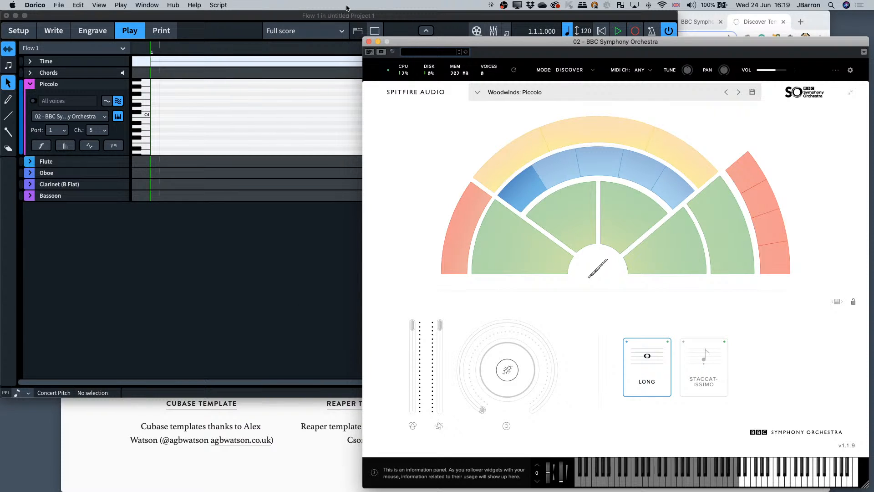
{"action": "left_click", "coordinate": [390, 15]}
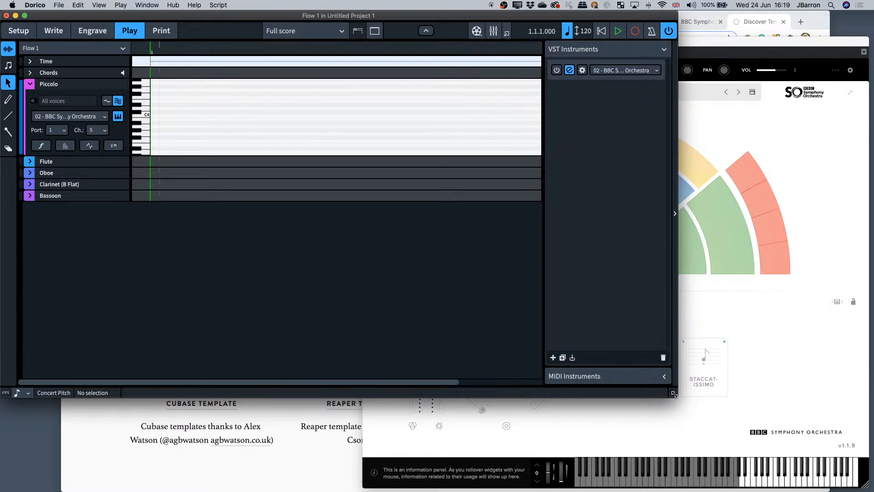
{"action": "left_click_drag", "start_coordinate": [674, 394], "coordinate": [606, 377]}
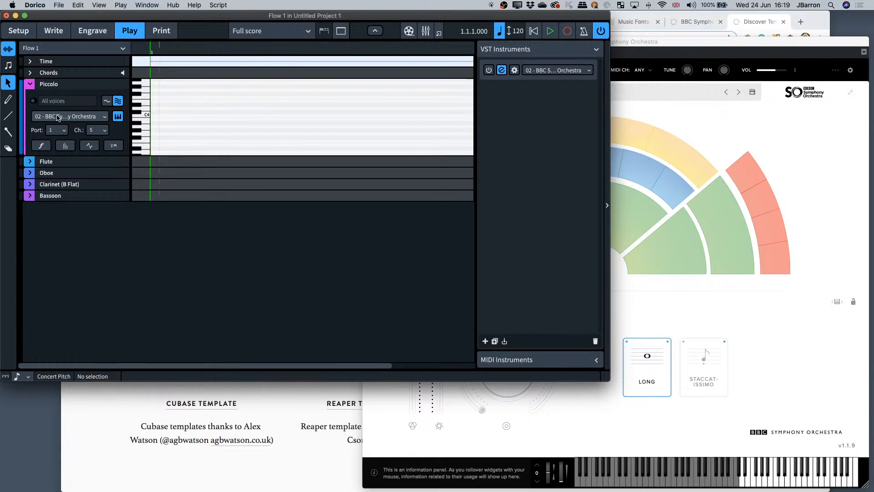
{"action": "left_click", "coordinate": [97, 131]}
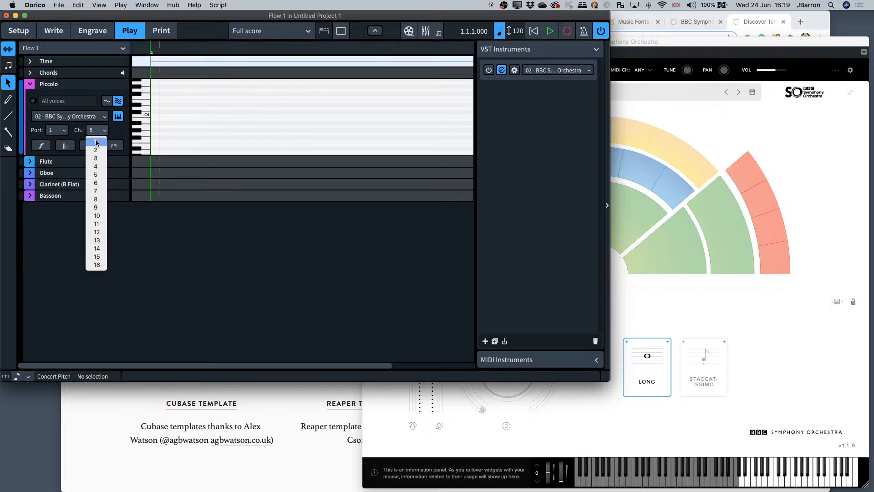
{"action": "left_click", "coordinate": [96, 143]}
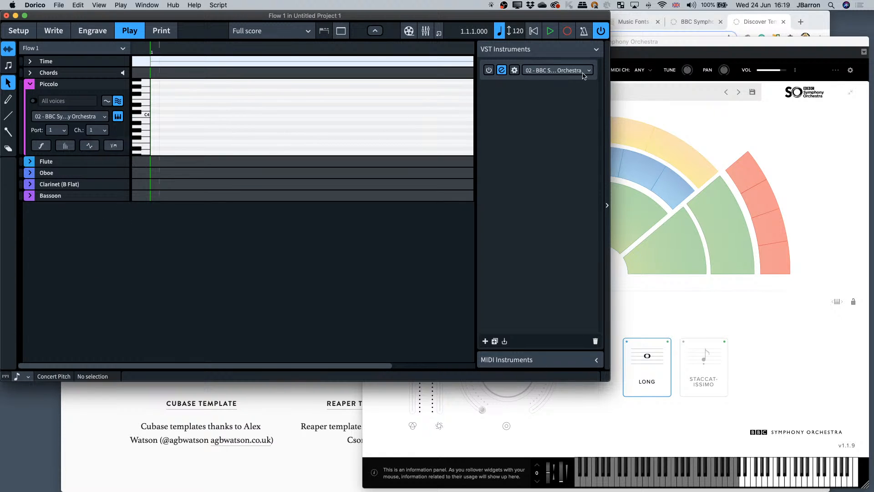
{"action": "left_click", "coordinate": [94, 131]}
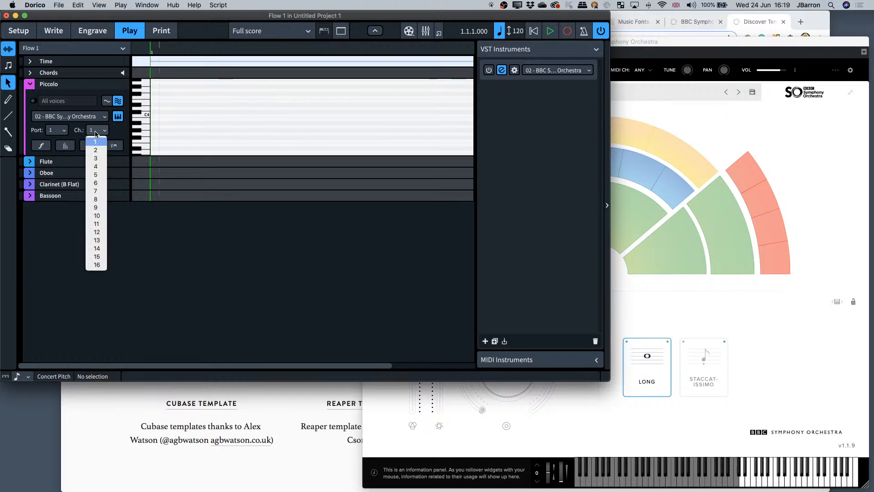
{"action": "left_click", "coordinate": [94, 131]}
{"action": "left_click", "coordinate": [617, 43]}
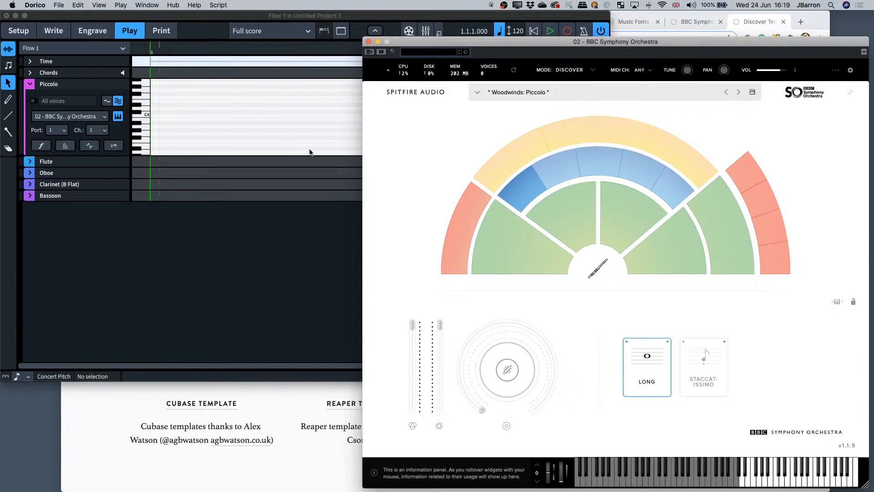
- Add a 4/4 time signature at the start of the score in Write mode and insert 8 bars
{"action": "left_click", "coordinate": [186, 258]}
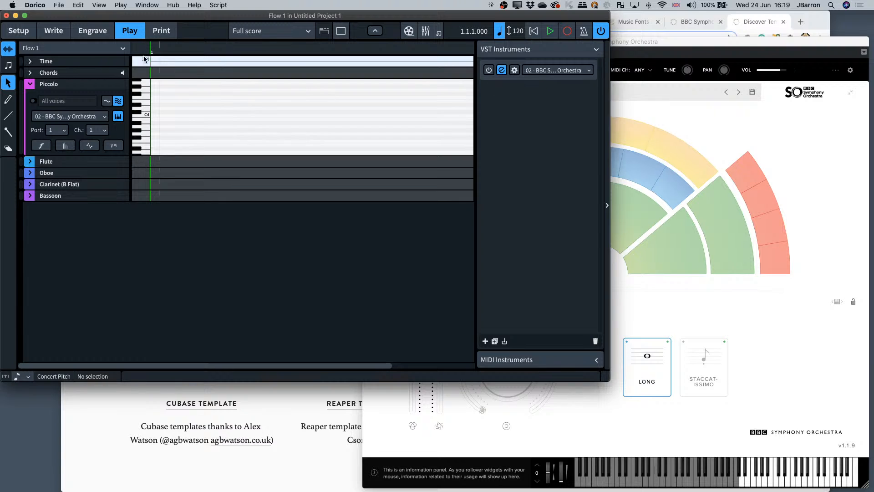
{"action": "left_click", "coordinate": [53, 30]}
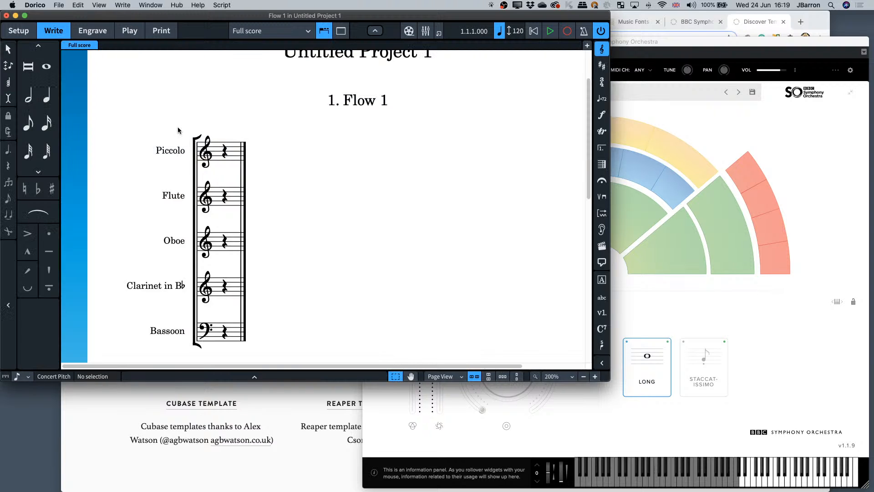
{"action": "double_click", "coordinate": [223, 153]}
{"action": "key", "text": "shift+m"}
{"action": "type", "text": "4/4"}
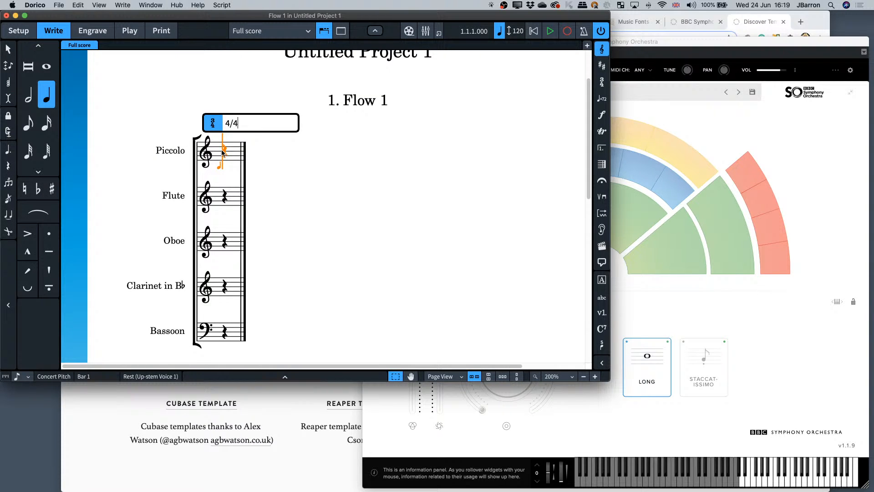
{"action": "key", "text": "Return"}
{"action": "key", "text": "shift+b"}
{"action": "type", "text": "8"}
{"action": "key", "text": "Return"}
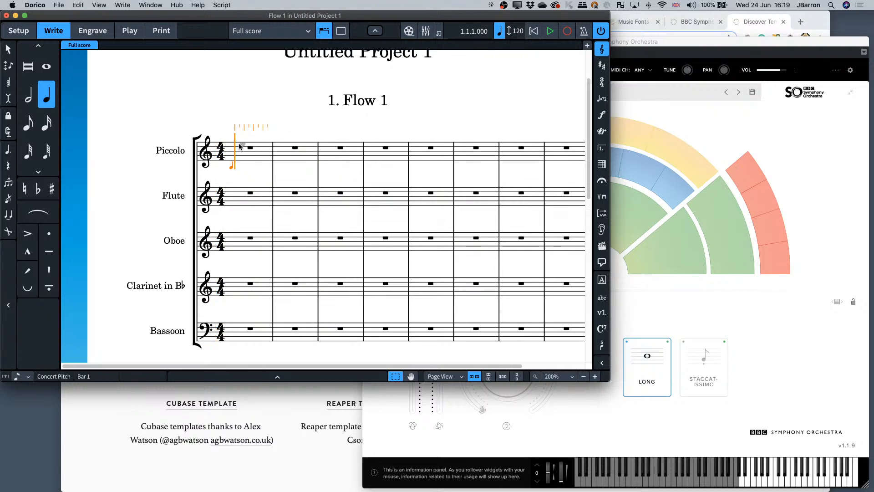
- Enter the eighth notes C5, E5, G5 and C6 at the start of the piccolo's first bar
{"action": "key", "text": "Escape"}
{"action": "double_click", "coordinate": [232, 147]}
{"action": "key", "text": "6"}
{"action": "key", "text": "c"}
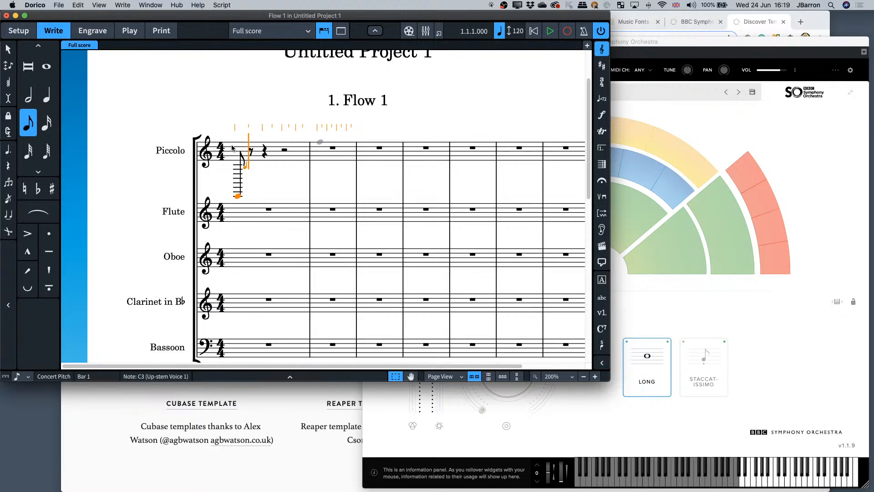
{"action": "key", "text": "BackSpace"}
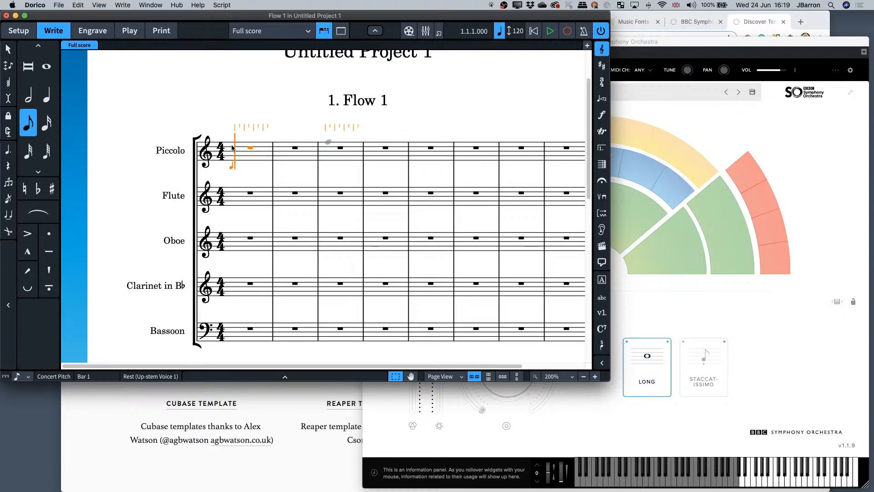
{"action": "key", "text": "c"}
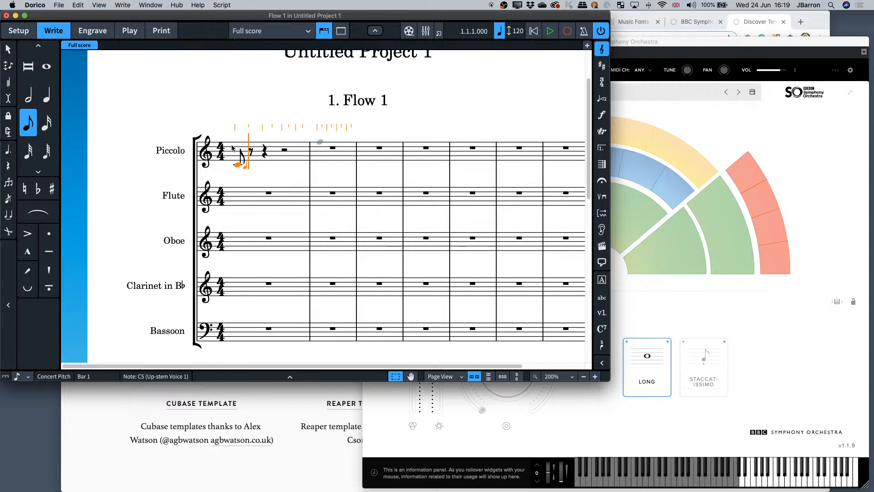
{"action": "key", "text": "e"}
{"action": "key", "text": "g"}
{"action": "key", "text": "c"}
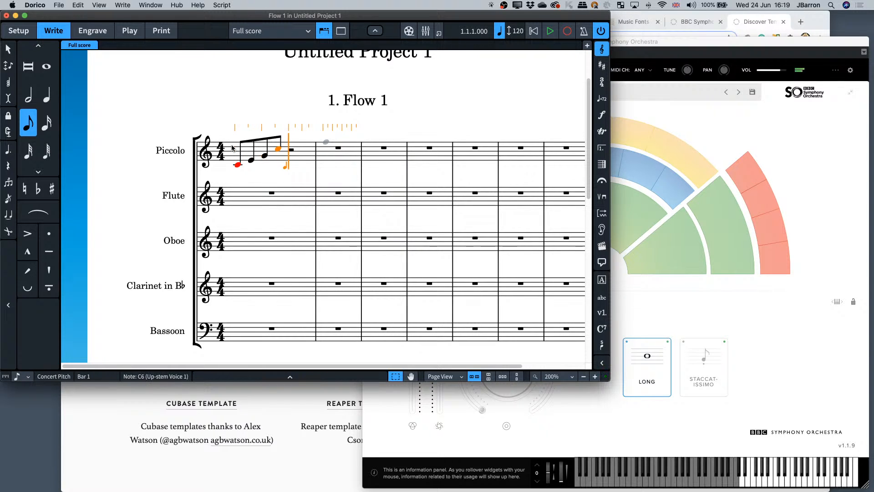
- Transpose the four piccolo notes in bar 1 up an octave
{"action": "key", "text": "Escape"}
{"action": "left_click", "coordinate": [237, 165]}
{"action": "key", "text": "shift+Right"}
{"action": "key", "text": "shift+Right"}
{"action": "key", "text": "shift+Right"}
{"action": "key", "text": "alt+super+Up"}
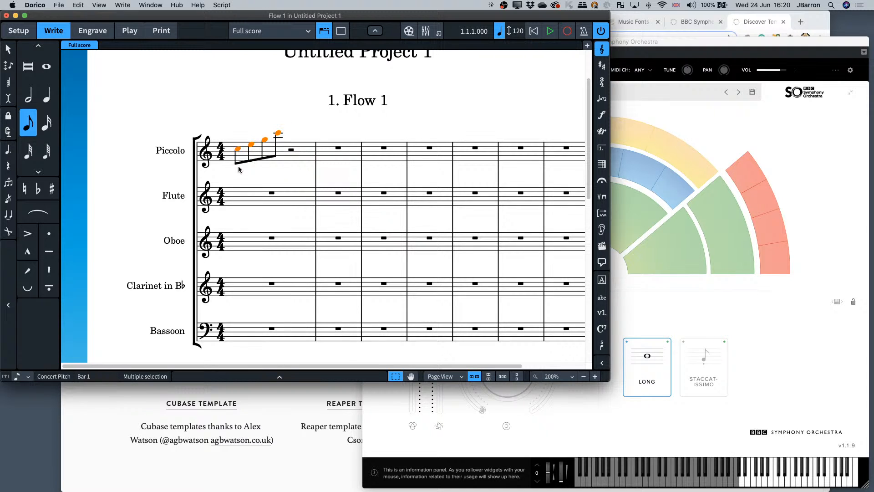
- Audition the four piccolo notes one by one and check the sound loaded in the BBC Symphony Orchestra plug-in
{"action": "left_click", "coordinate": [237, 152]}
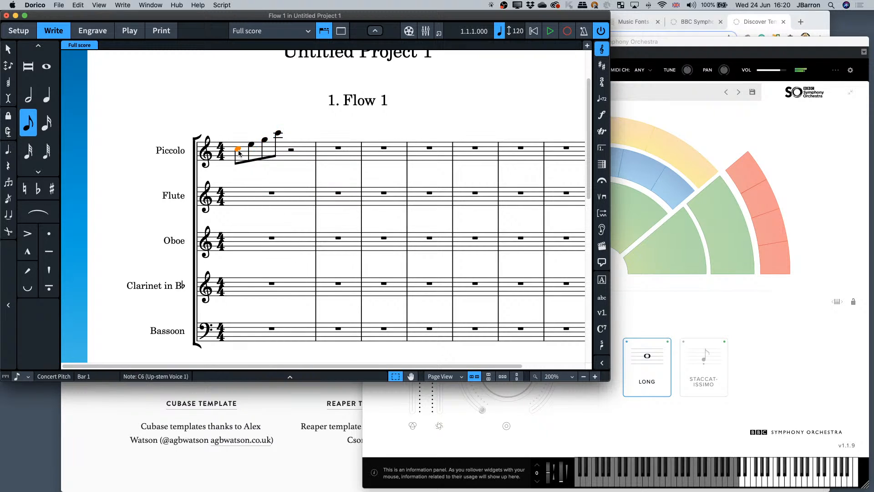
{"action": "key", "text": "Right"}
{"action": "key", "text": "Right"}
{"action": "key", "text": "Right"}
{"action": "left_click", "coordinate": [663, 49]}
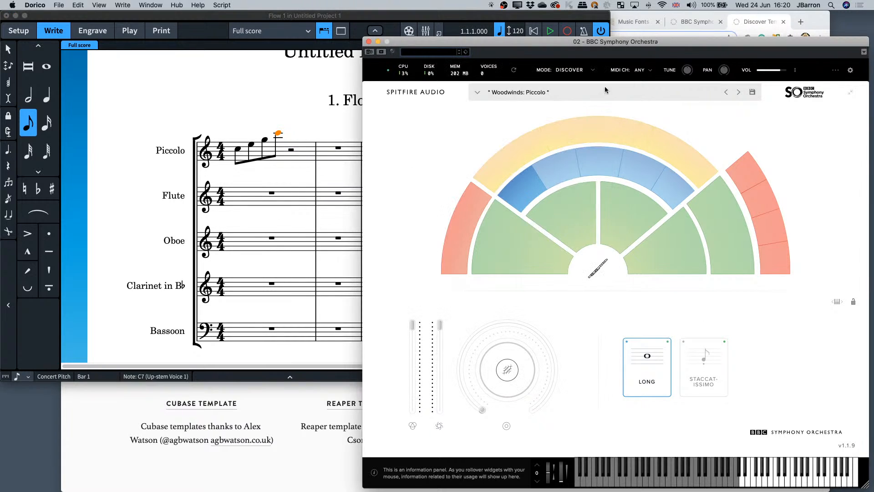
{"action": "left_click", "coordinate": [238, 150]}
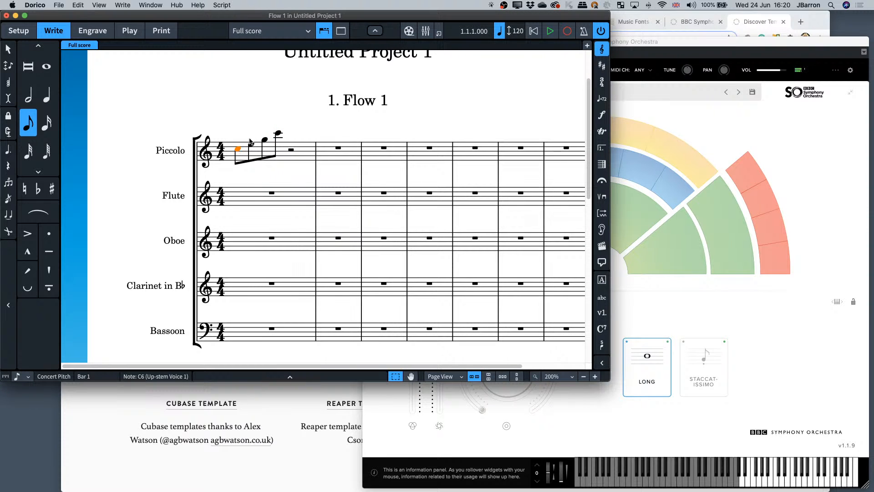
{"action": "left_click", "coordinate": [252, 144]}
{"action": "left_click", "coordinate": [264, 140]}
{"action": "key", "text": "Right"}
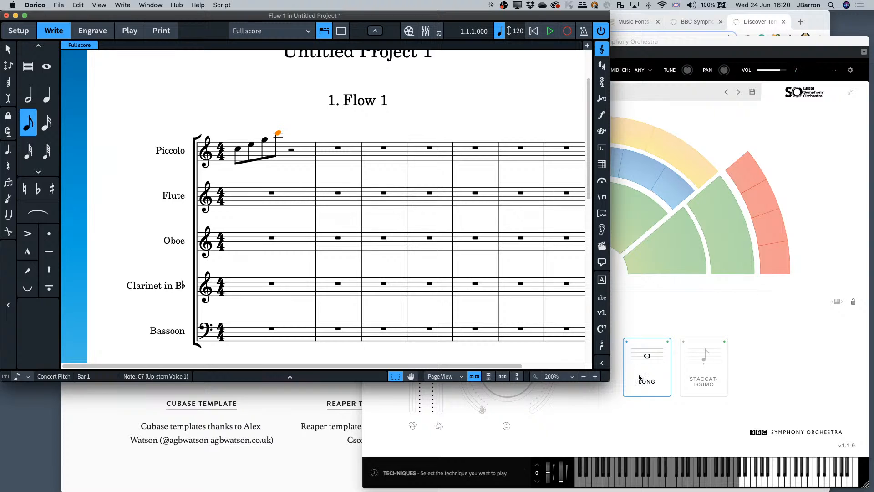
- Deselect the piccolo notes, switch to Play mode and open the Expression Maps editor
{"action": "left_click", "coordinate": [242, 95]}
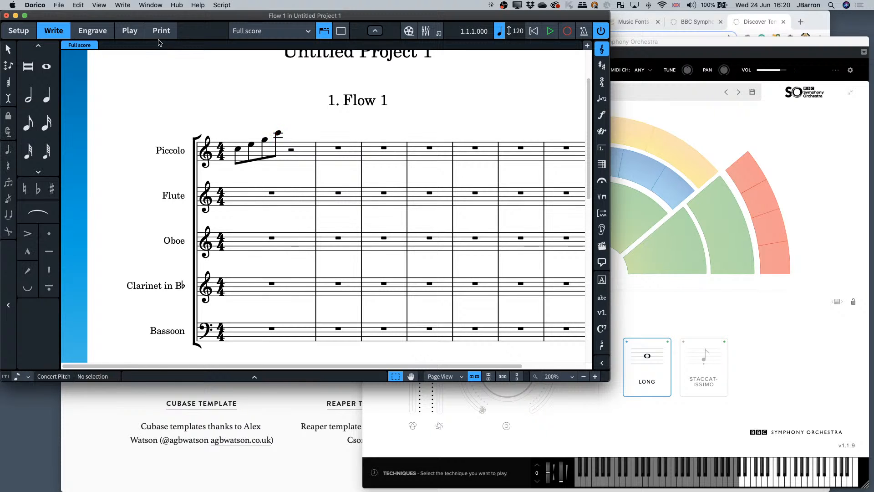
{"action": "left_click", "coordinate": [130, 32]}
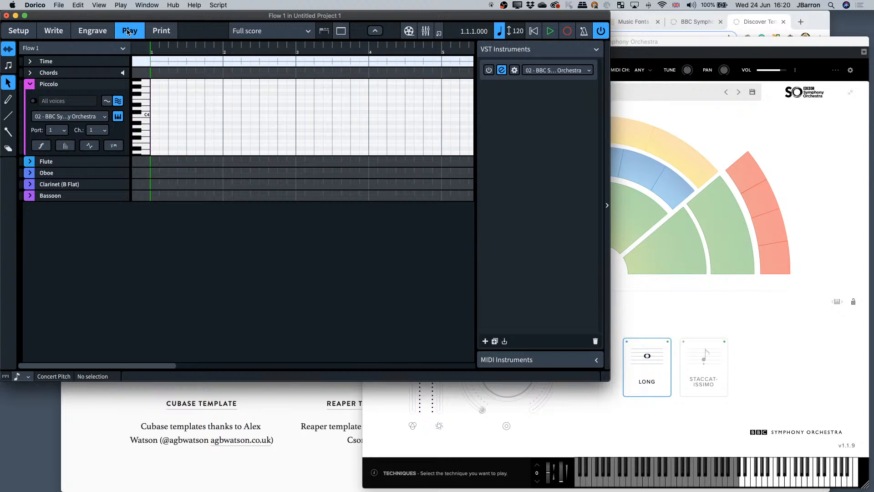
{"action": "left_click", "coordinate": [121, 5]}
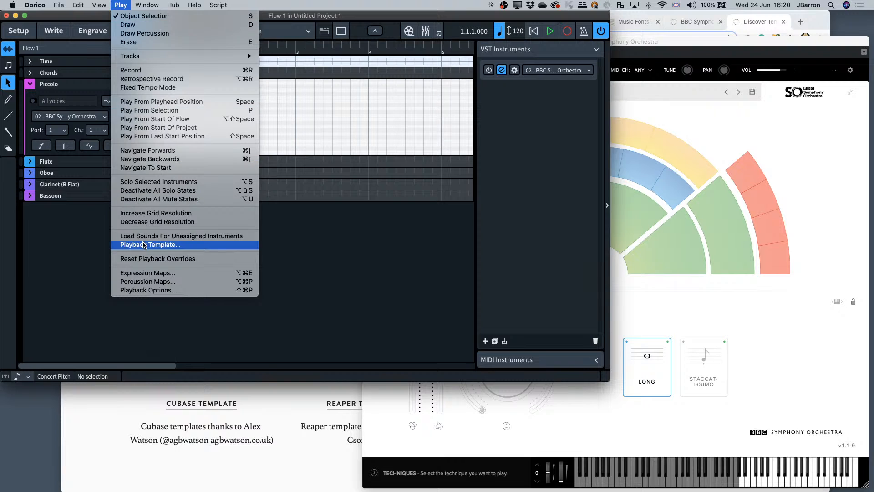
{"action": "left_click", "coordinate": [144, 273]}
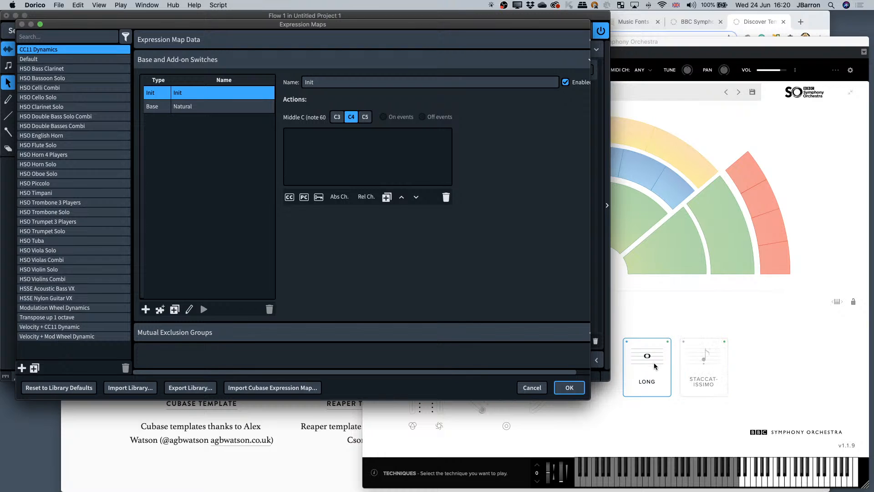
- Check which techniques the BBC Symphony Orchestra plug-in offers for the celli and the piccolo, finishing with the piccolo loaded
{"action": "left_click", "coordinate": [788, 382]}
{"action": "mouse_move", "coordinate": [654, 255]}
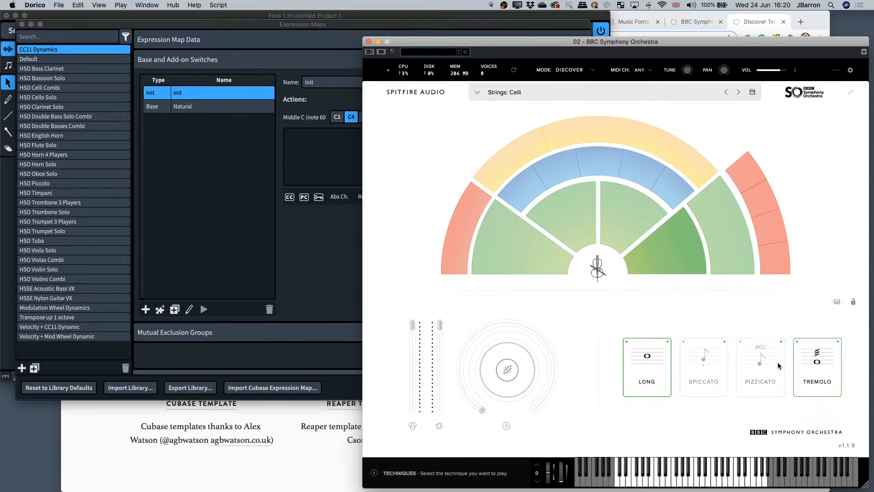
{"action": "mouse_move", "coordinate": [526, 195]}
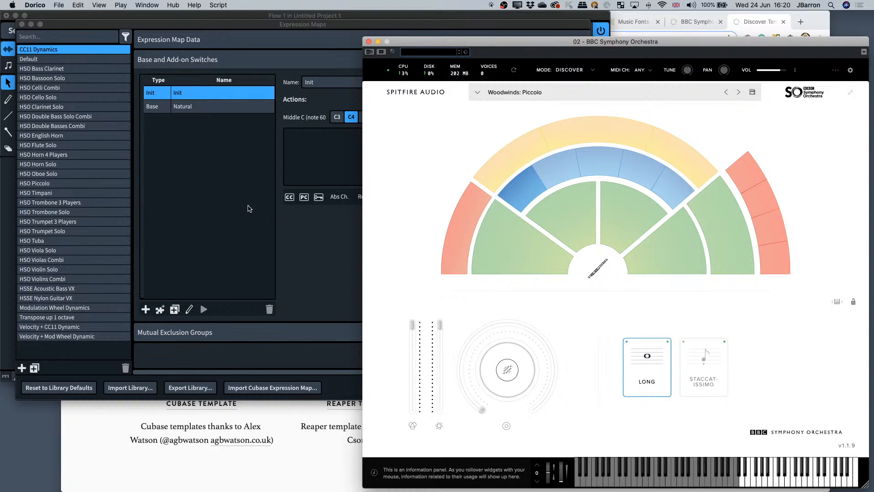
{"action": "left_click", "coordinate": [224, 206]}
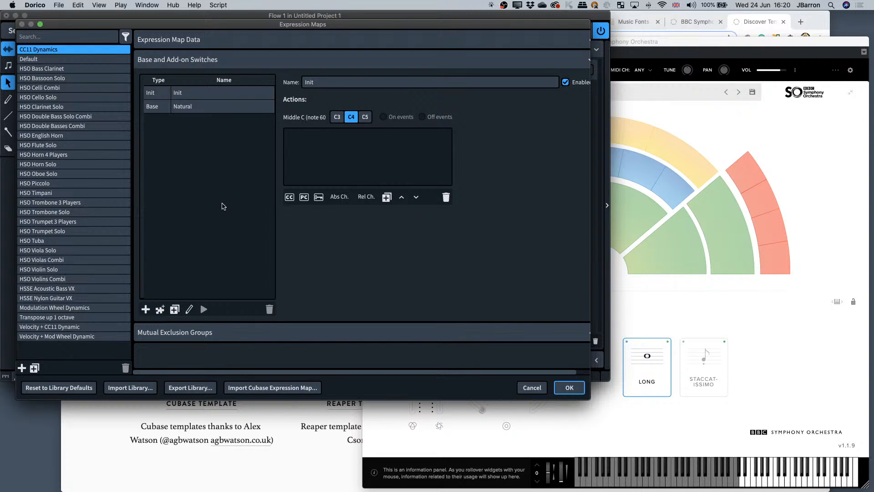
- Create a new expression map named BBCSO Discover Winds
{"action": "left_click", "coordinate": [22, 368]}
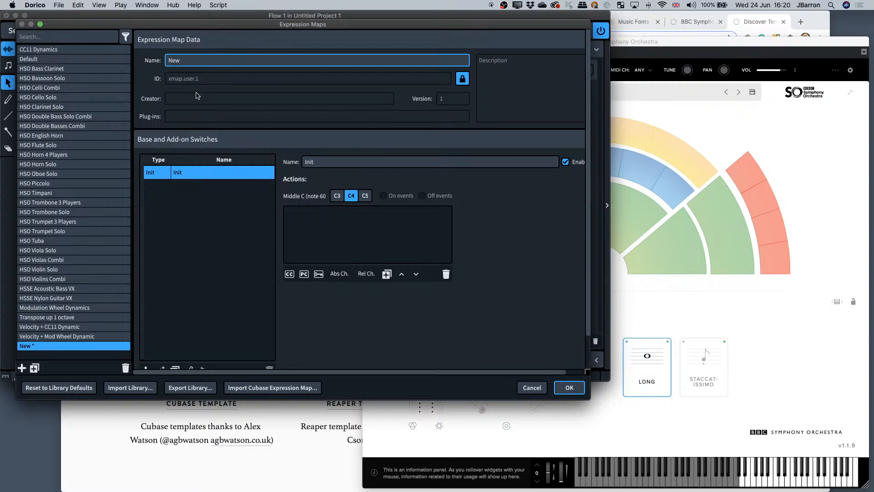
{"action": "double_click", "coordinate": [186, 62]}
{"action": "type", "text": "BBCSO Discover"}
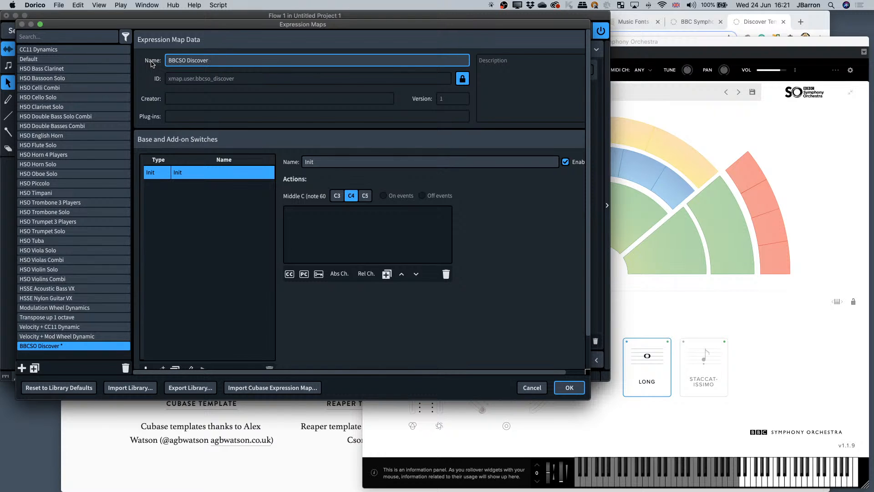
{"action": "type", "text": "Winds"}
{"action": "left_click", "coordinate": [197, 217]}
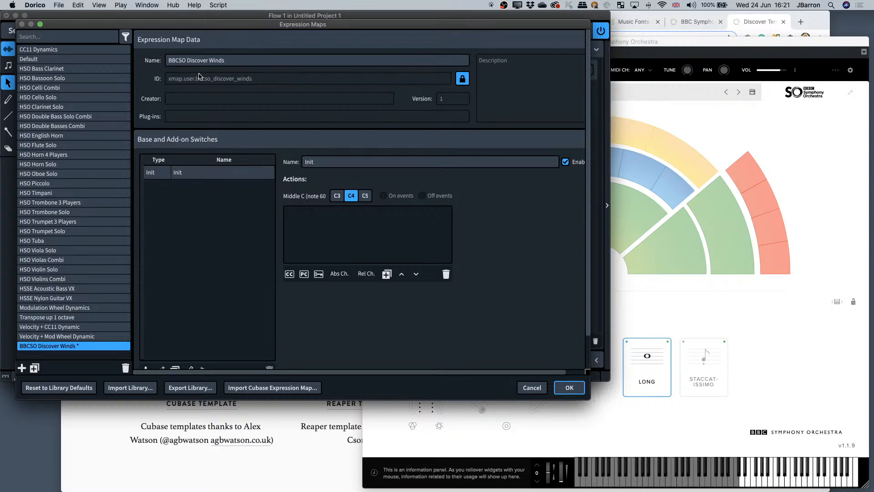
- Compare the techniques offered for the oboes, clarinets, bassoons and brass sections in the BBC Symphony Orchestra plug-in, and return to the woodwinds
{"action": "left_click", "coordinate": [619, 307]}
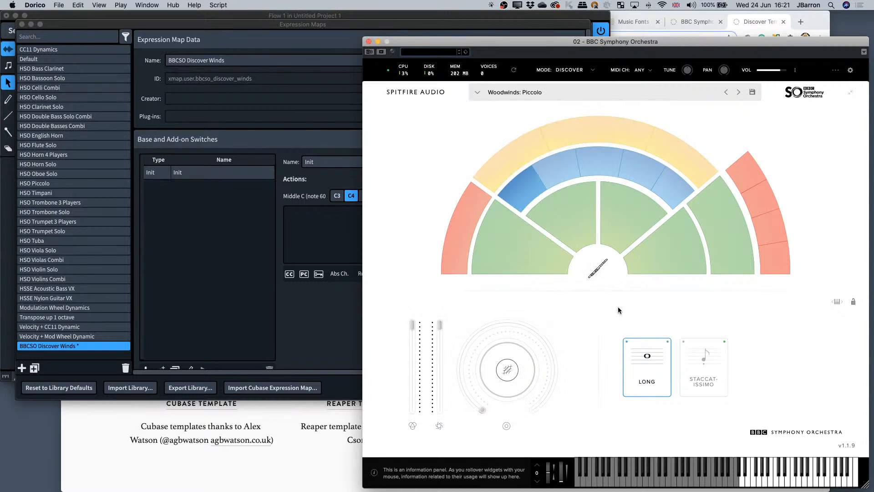
{"action": "left_click", "coordinate": [565, 175]}
{"action": "left_click", "coordinate": [608, 169]}
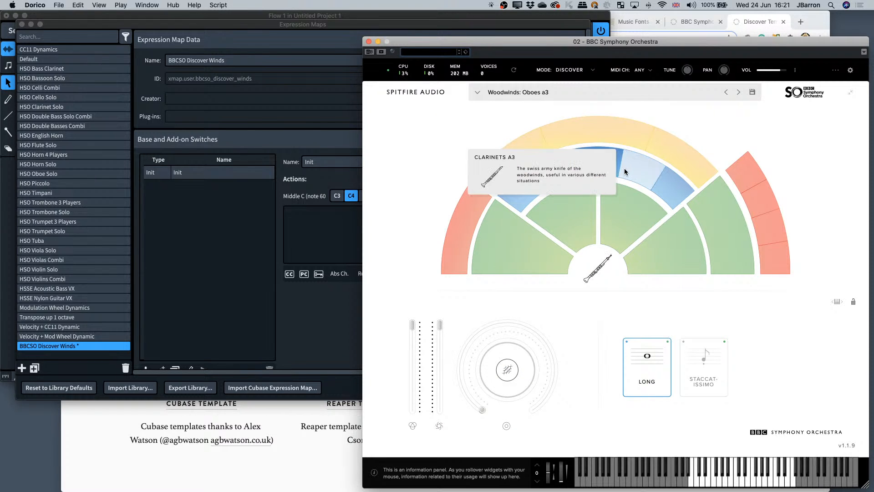
{"action": "left_click", "coordinate": [632, 170]}
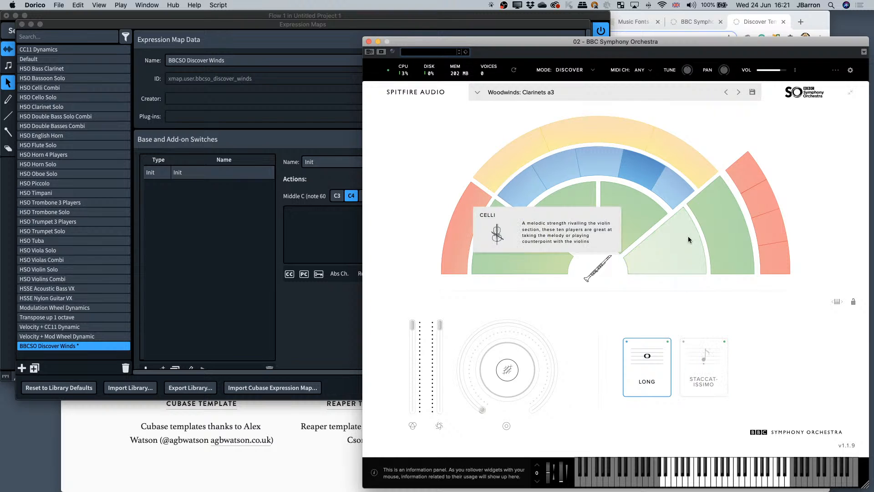
{"action": "left_click", "coordinate": [670, 190]}
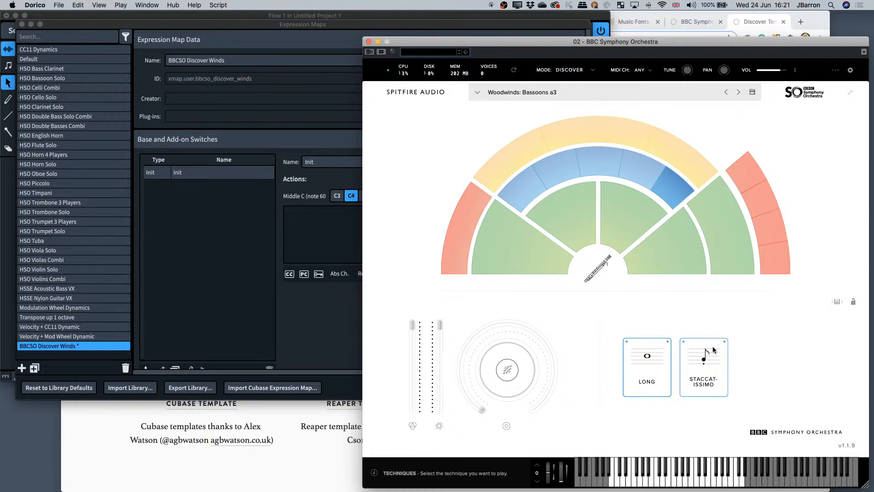
{"action": "left_click", "coordinate": [767, 259]}
{"action": "left_click", "coordinate": [765, 234]}
{"action": "left_click", "coordinate": [758, 205]}
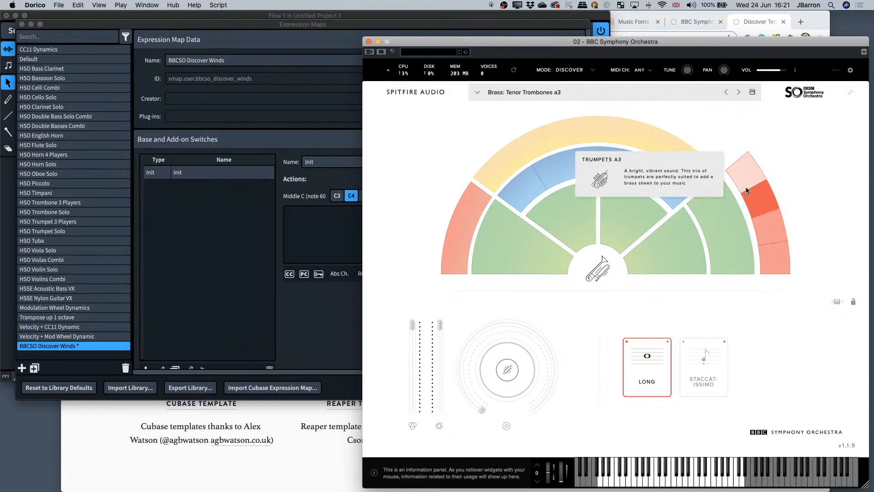
{"action": "left_click", "coordinate": [744, 181]}
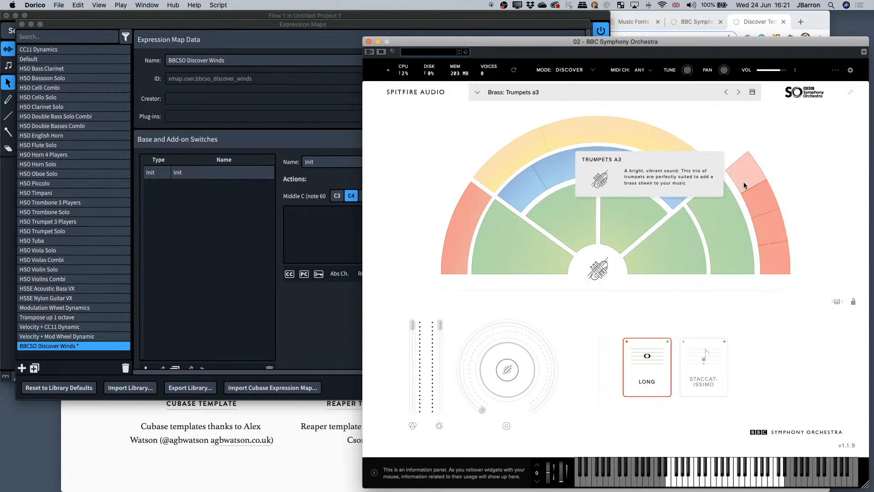
{"action": "left_click", "coordinate": [545, 182]}
- Rename the new expression map as BBCSO Discover Winds & Brass
{"action": "left_click", "coordinate": [207, 221]}
{"action": "left_click", "coordinate": [222, 60]}
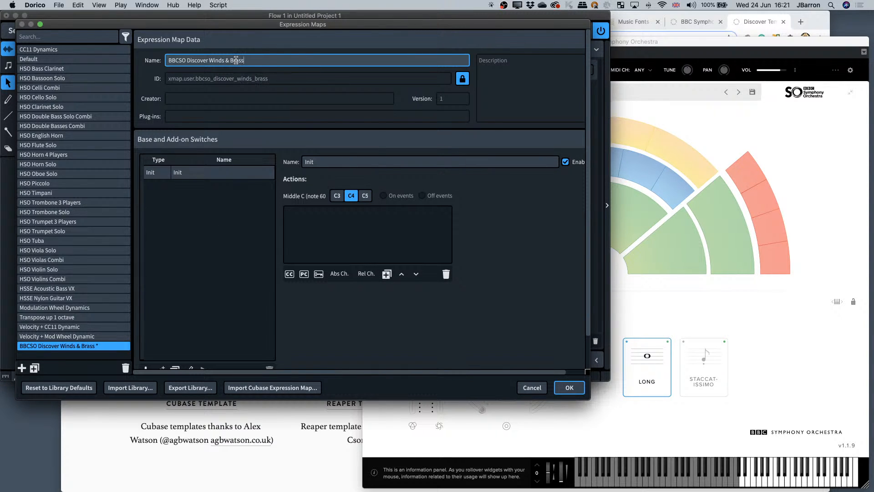
- Examine the techniques of Violins 1, Basses and the percussion groups in the BBC Symphony Orchestra plug-in, and reload the piccolo
{"action": "left_click", "coordinate": [636, 297]}
{"action": "left_click", "coordinate": [534, 255]}
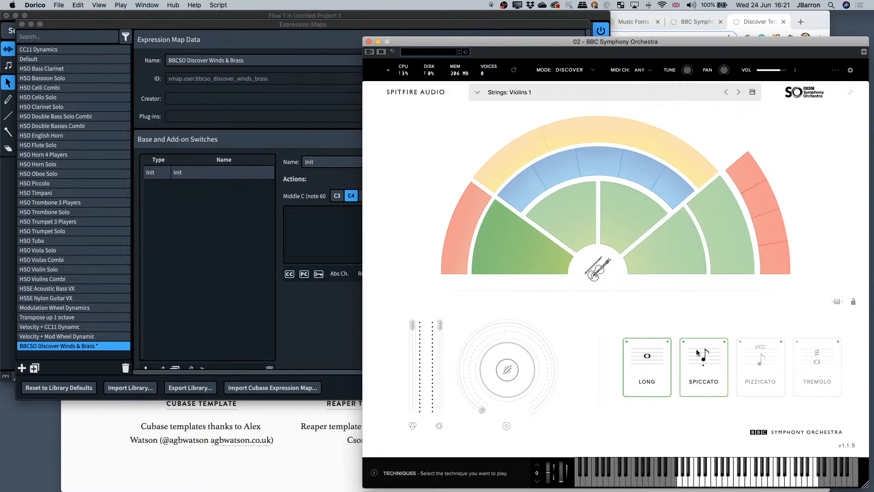
{"action": "left_click", "coordinate": [739, 245]}
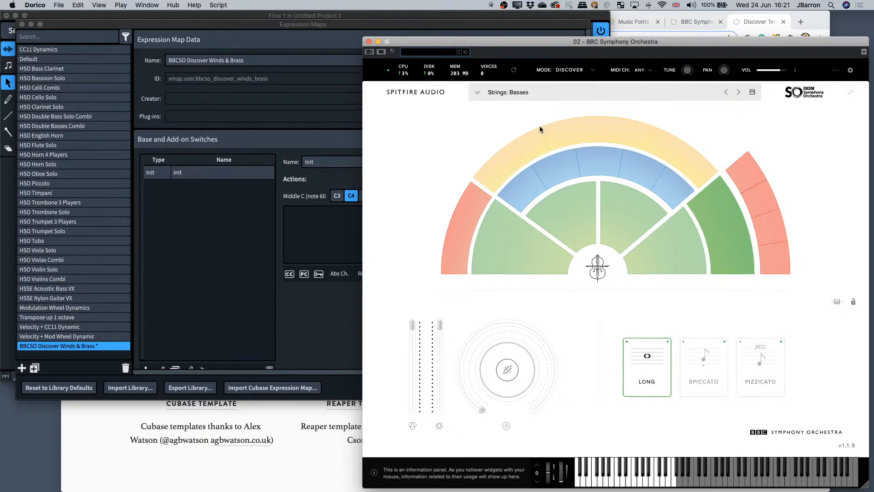
{"action": "left_click", "coordinate": [533, 141]}
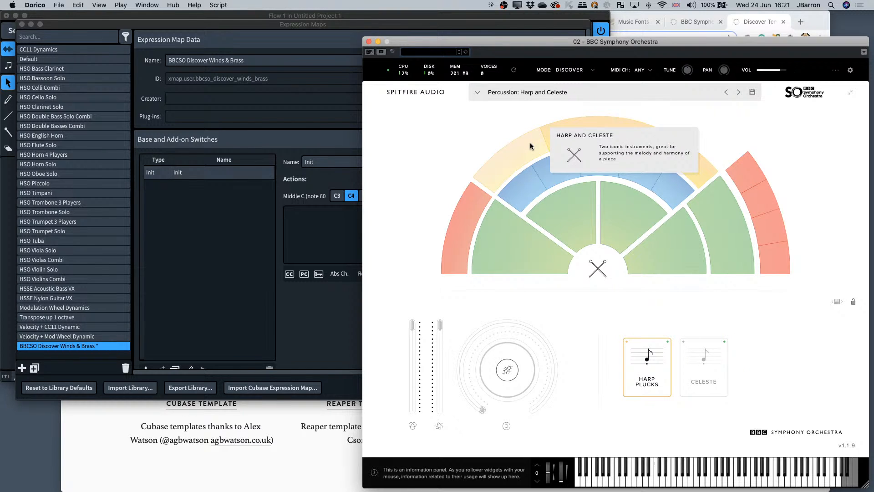
{"action": "left_click", "coordinate": [578, 124]}
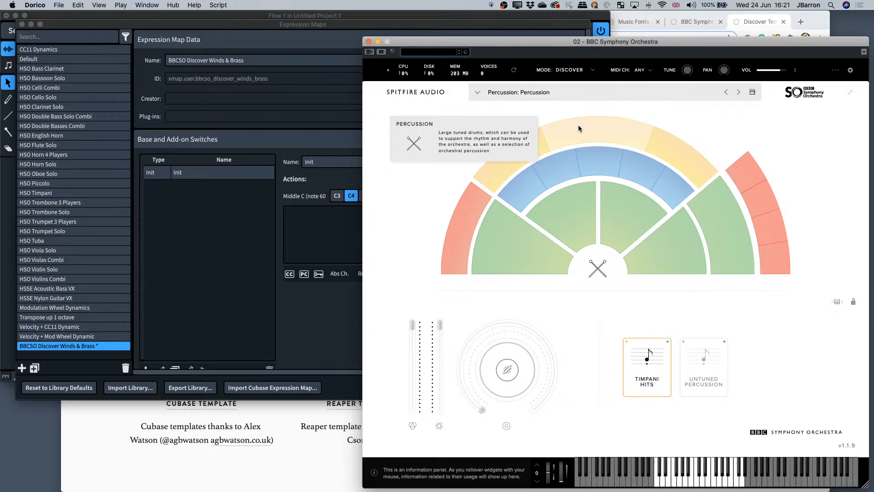
{"action": "left_click", "coordinate": [670, 138]}
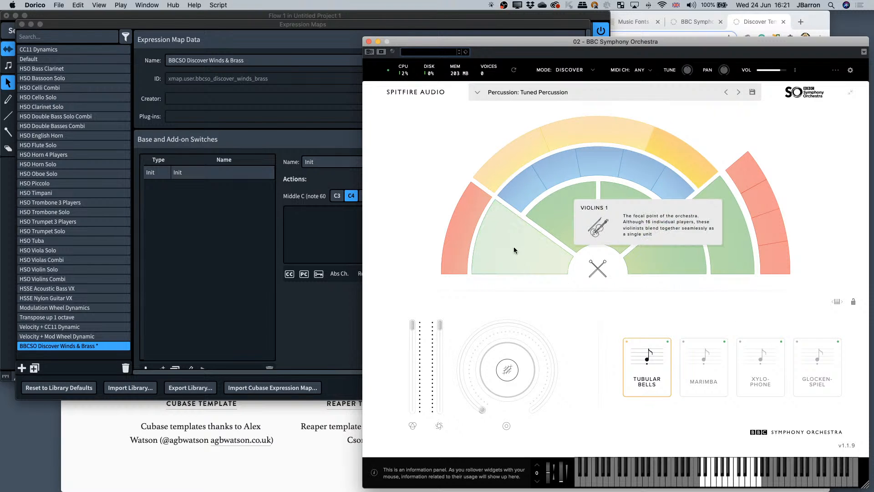
{"action": "left_click", "coordinate": [519, 193]}
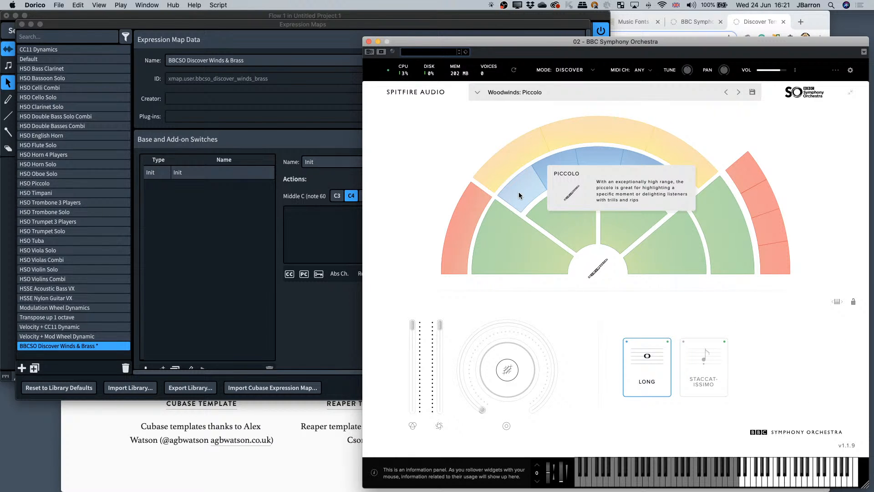
- Add a Natural base switch to the BBCSO Discover Winds & Brass expression map
{"action": "left_click", "coordinate": [219, 214]}
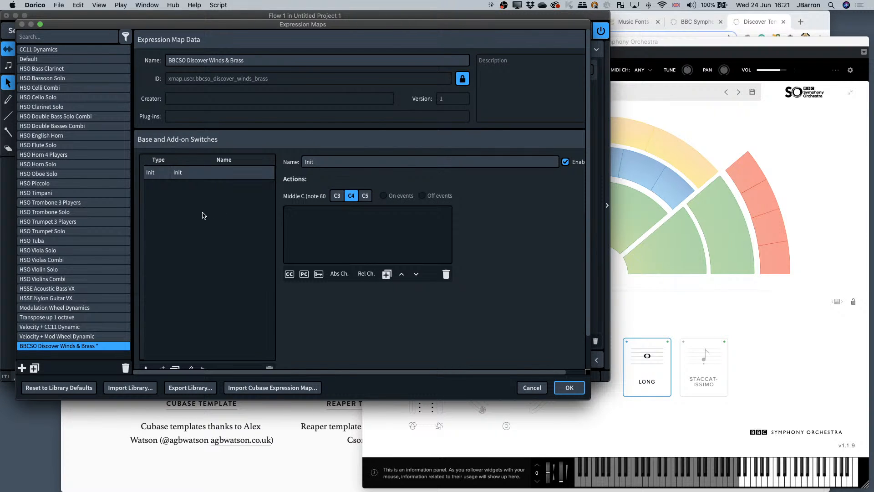
{"action": "left_click", "coordinate": [190, 40]}
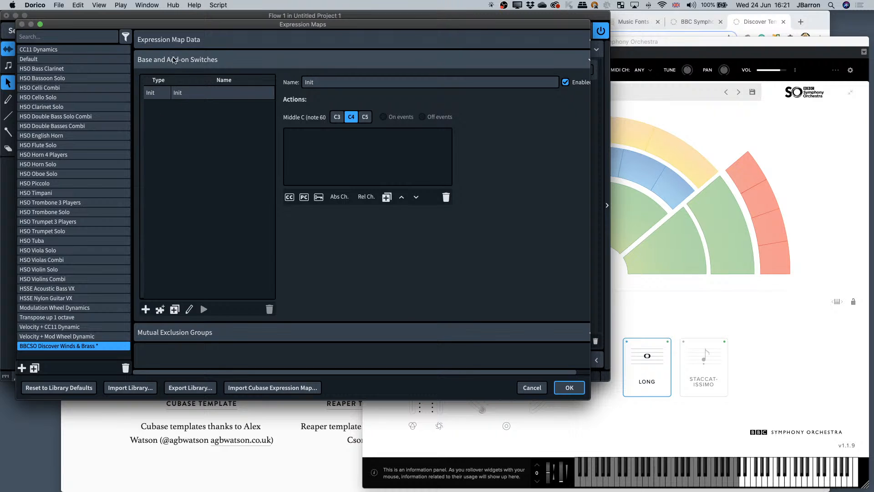
{"action": "left_click", "coordinate": [174, 40]}
{"action": "left_click", "coordinate": [174, 43]}
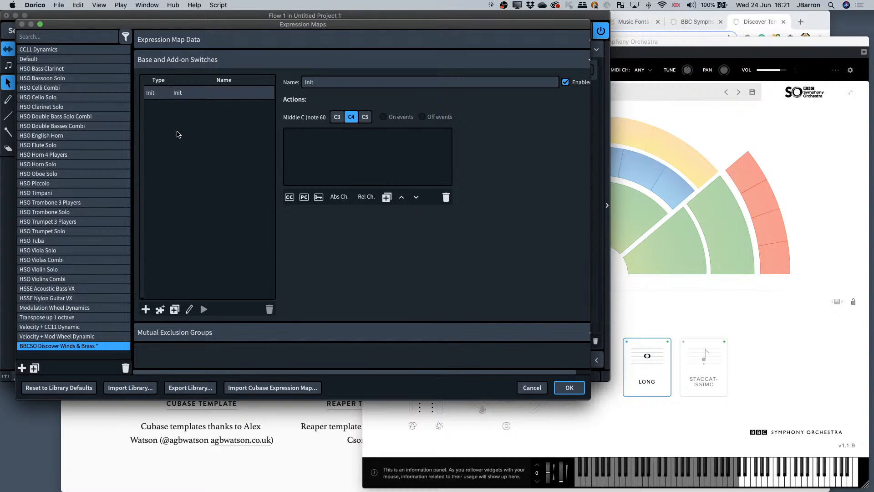
{"action": "left_click", "coordinate": [145, 309]}
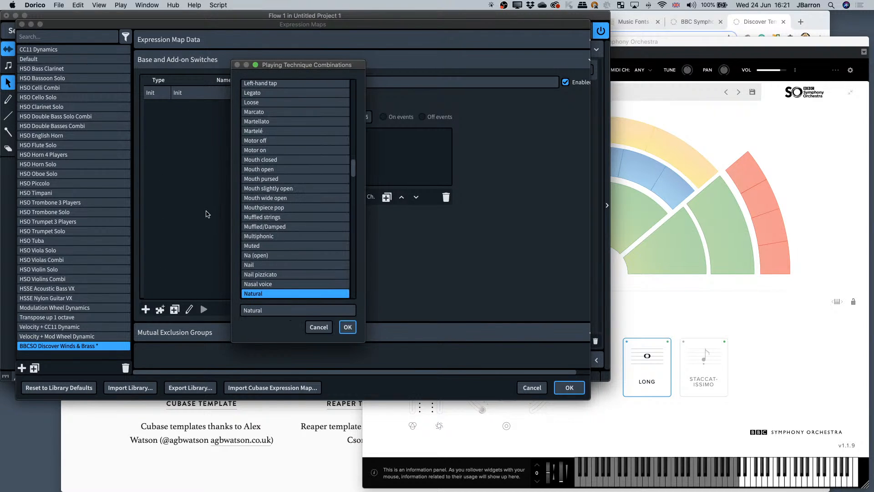
{"action": "left_click", "coordinate": [348, 327]}
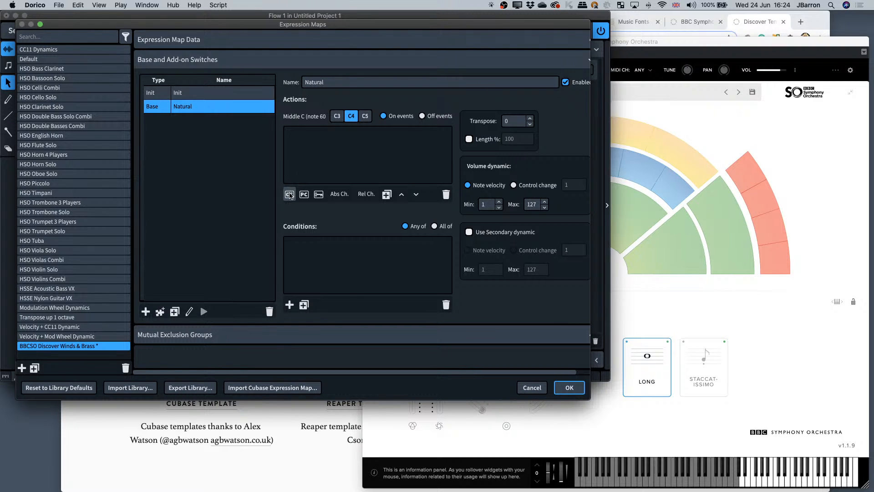
- Add a C4 key switch action to the Natural switch, and try out a control change action before deleting it
{"action": "left_click", "coordinate": [319, 194]}
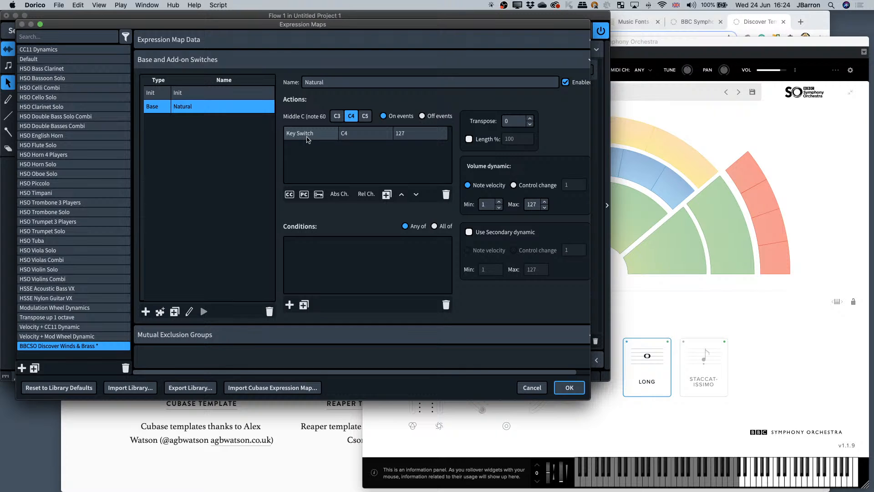
{"action": "left_click", "coordinate": [289, 194]}
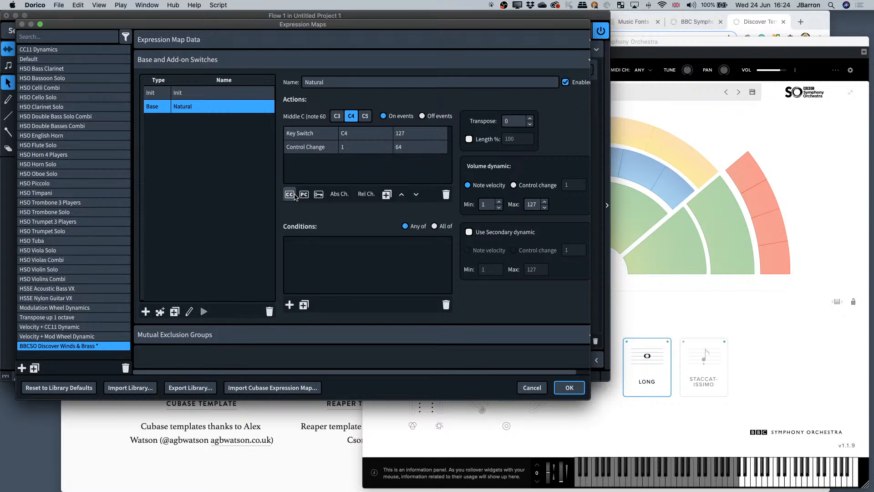
{"action": "left_click", "coordinate": [305, 149]}
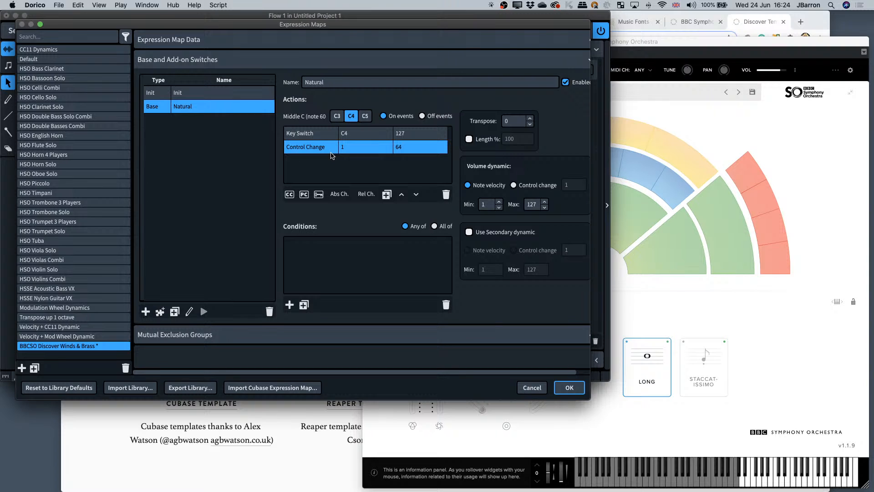
{"action": "left_click", "coordinate": [446, 195]}
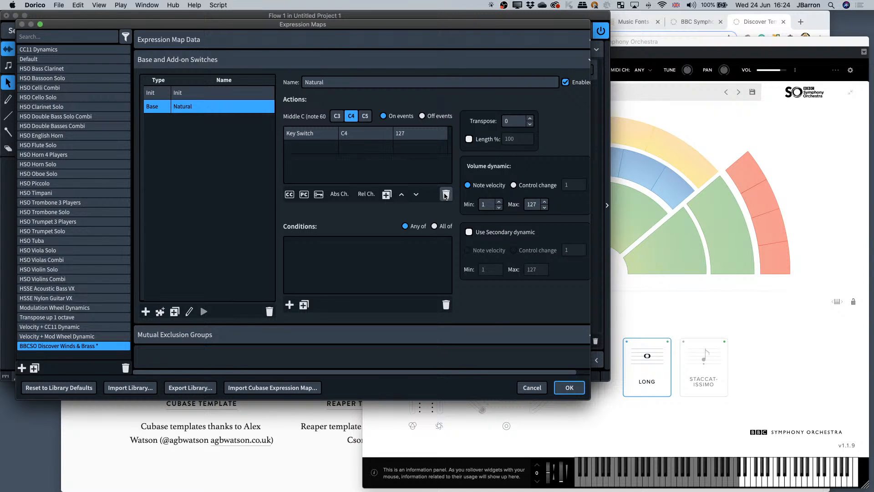
{"action": "left_click", "coordinate": [313, 132]}
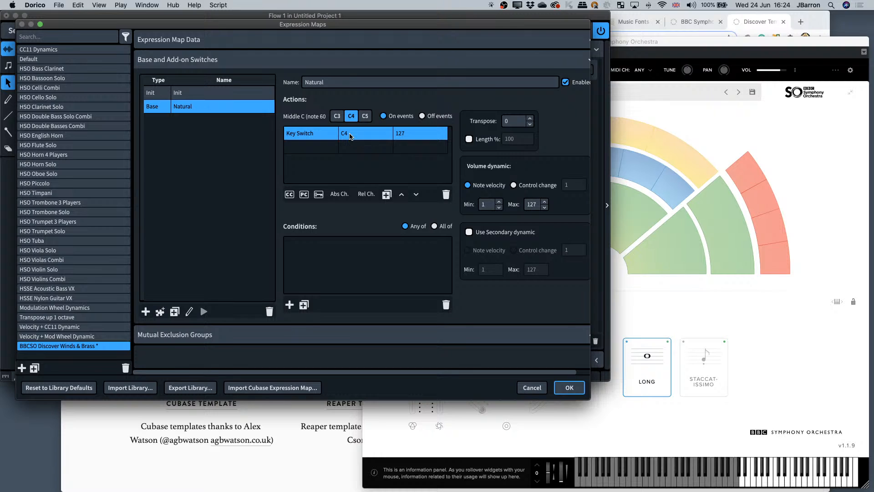
- Switch the BBC Symphony Orchestra plug-in to Core mode, examine the keyswitches of the Long and Staccatissimo piccolo techniques, and return to Discover mode
{"action": "left_click", "coordinate": [669, 297]}
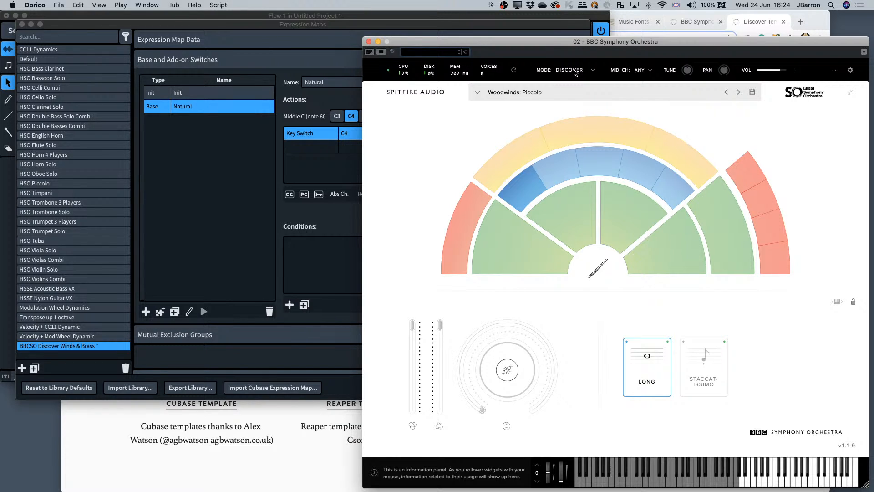
{"action": "left_click", "coordinate": [574, 71]}
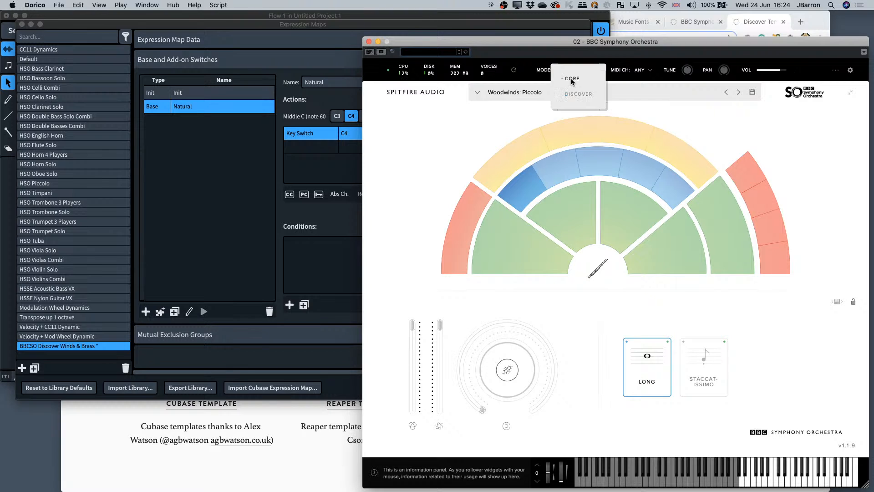
{"action": "left_click", "coordinate": [571, 78]}
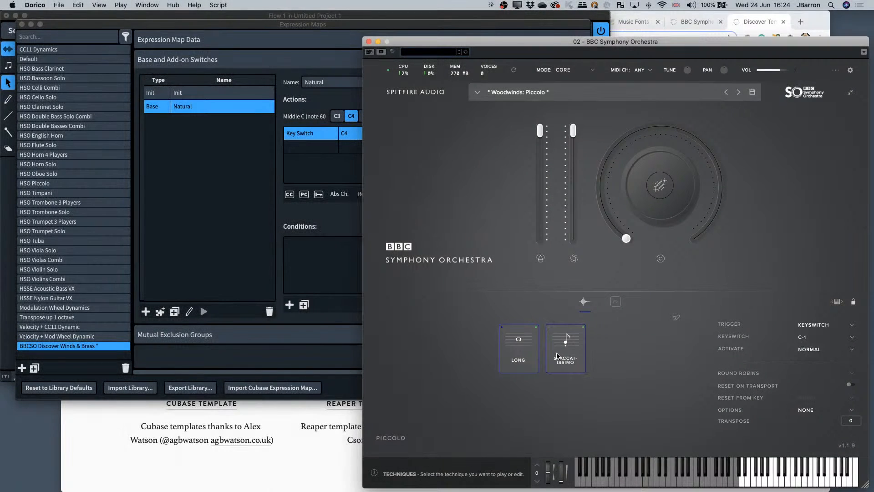
{"action": "left_click", "coordinate": [561, 356]}
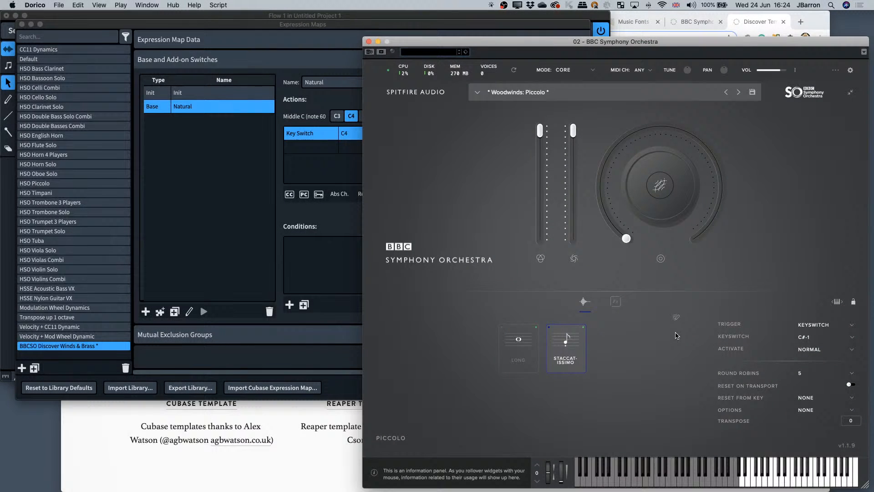
{"action": "left_click", "coordinate": [530, 350]}
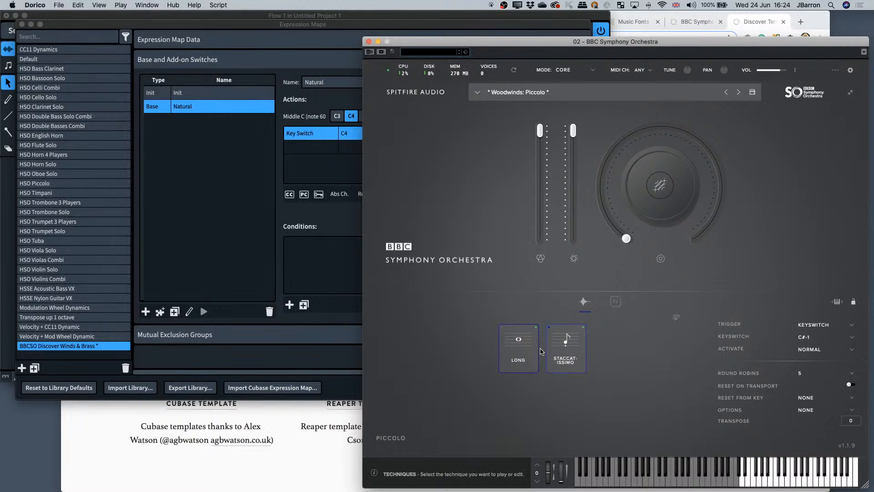
{"action": "left_click", "coordinate": [567, 73]}
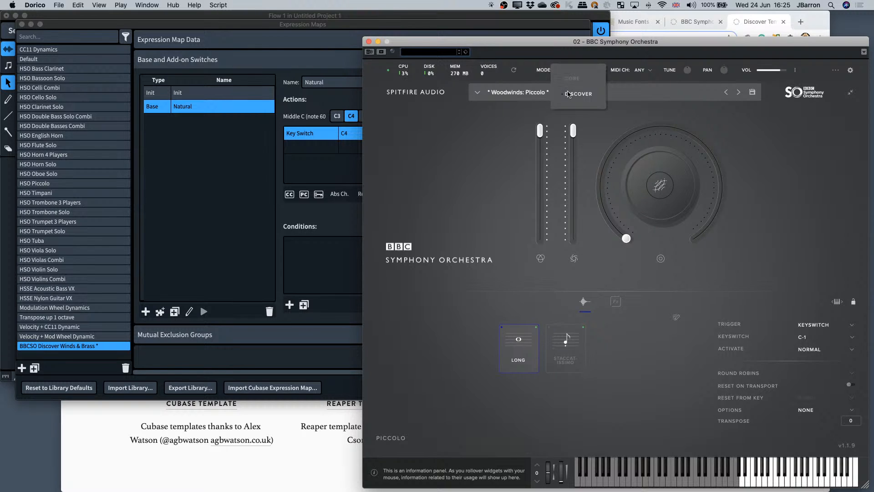
{"action": "left_click", "coordinate": [575, 93]}
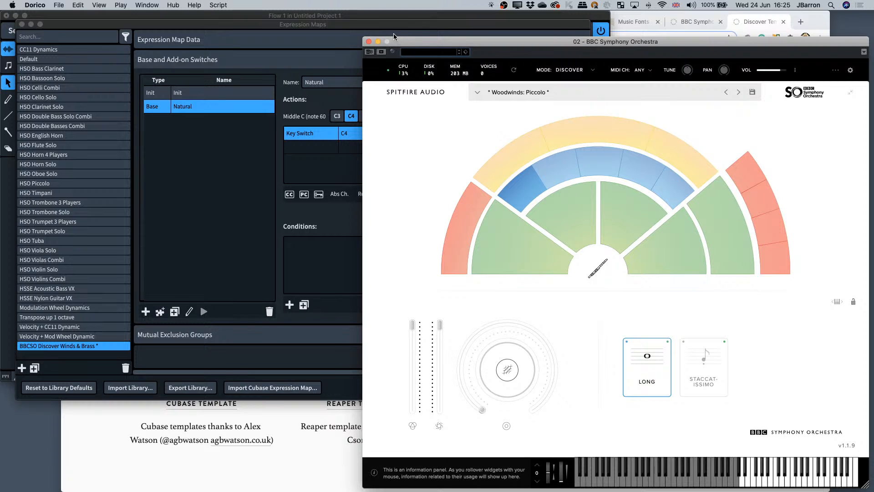
- Set the Natural switch's key switch note to C-1 in the BBCSO Discover Winds & Brass expression map, keeping velocity 127
{"action": "left_click", "coordinate": [383, 26]}
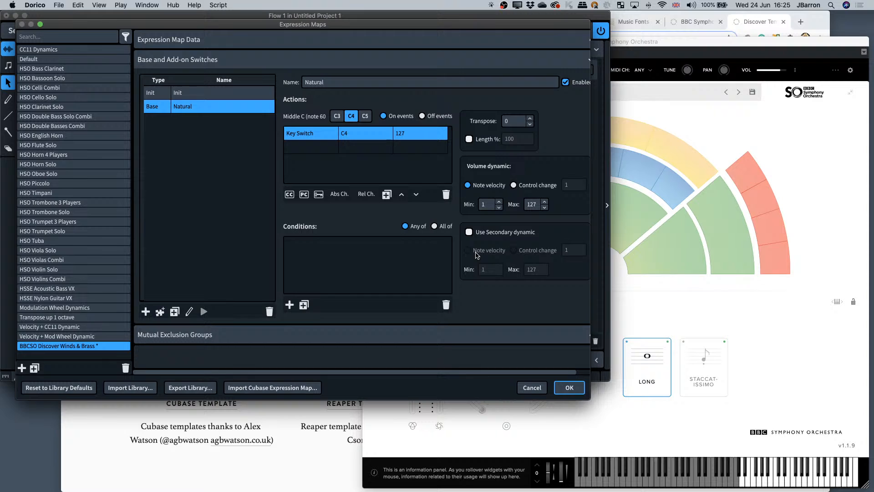
{"action": "double_click", "coordinate": [355, 134]}
{"action": "type", "text": "C-1"}
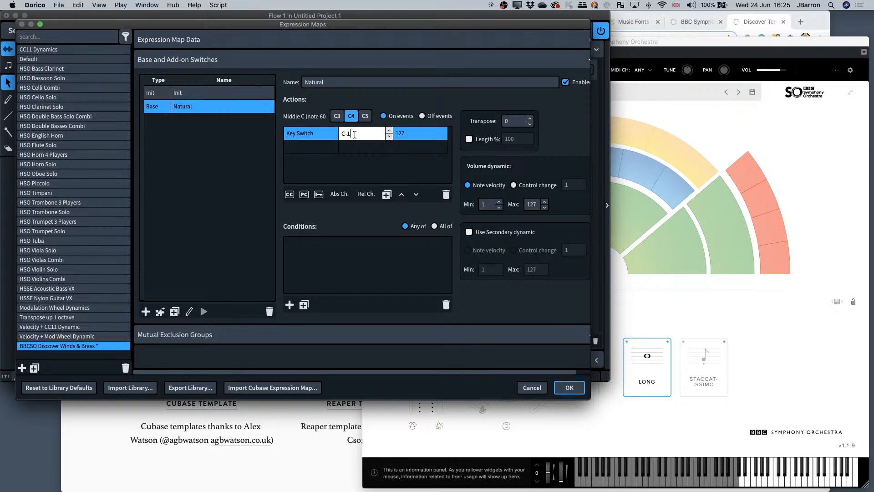
{"action": "key", "text": "Tab"}
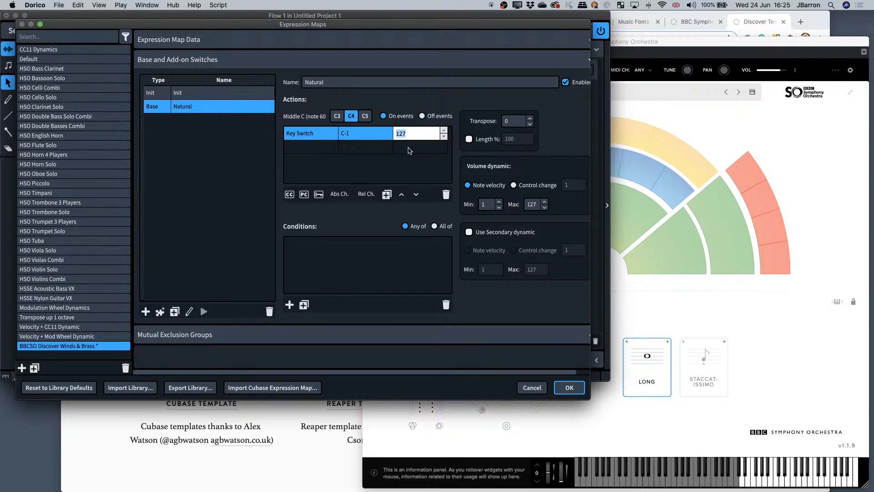
{"action": "key", "text": "Return"}
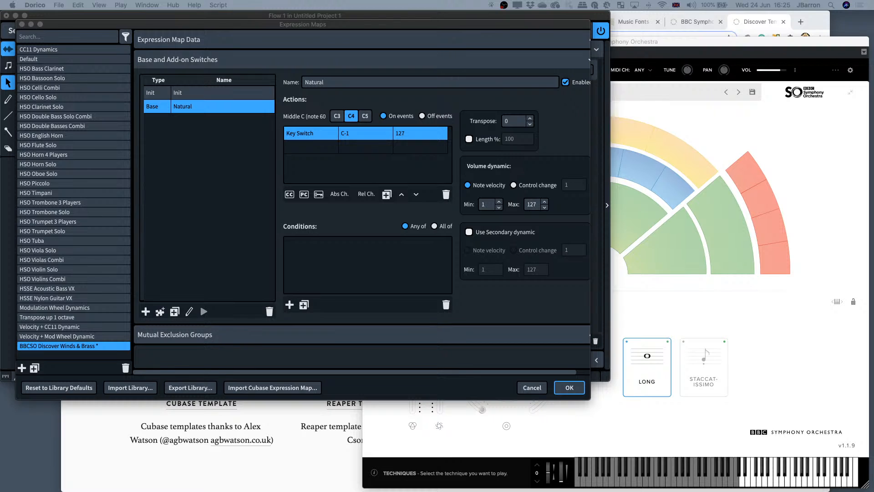
- Check the default CC mappings in the BBCSO Discover manual, set the Natural switch's volume dynamic to control change 1, and save the expression map
{"action": "key", "text": "super+Tab"}
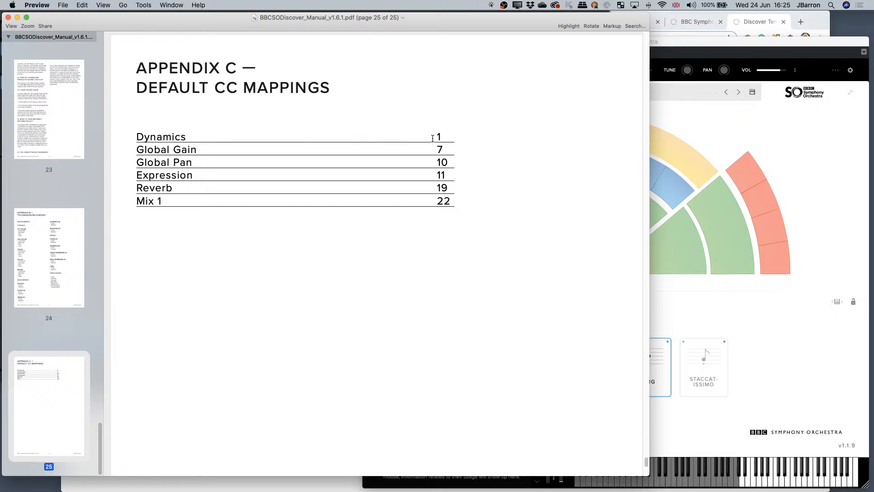
{"action": "double_click", "coordinate": [227, 88]}
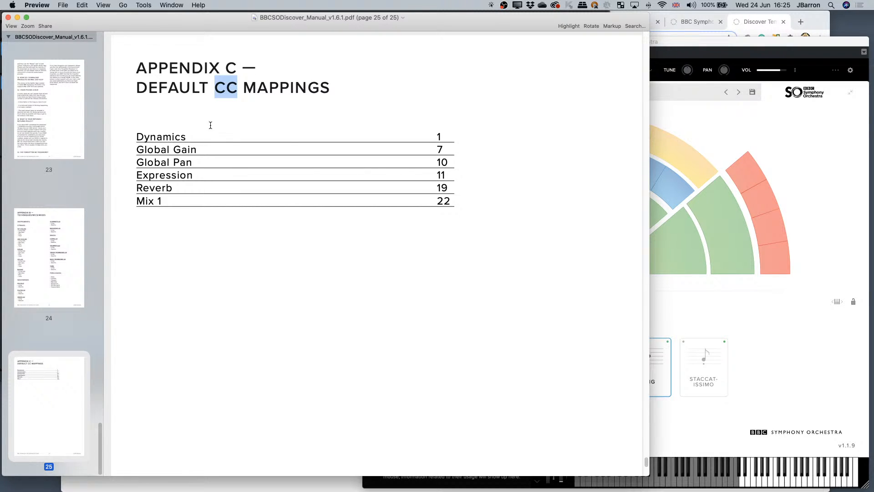
{"action": "left_click", "coordinate": [187, 103]}
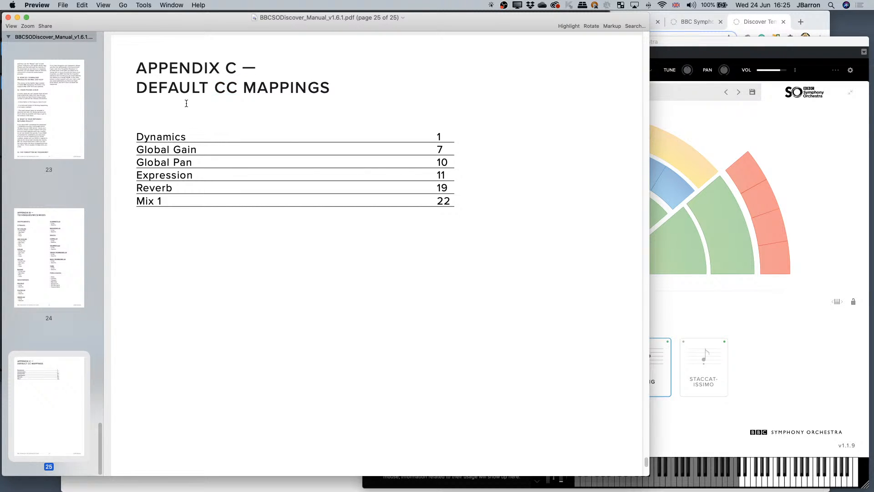
{"action": "left_click", "coordinate": [17, 18]}
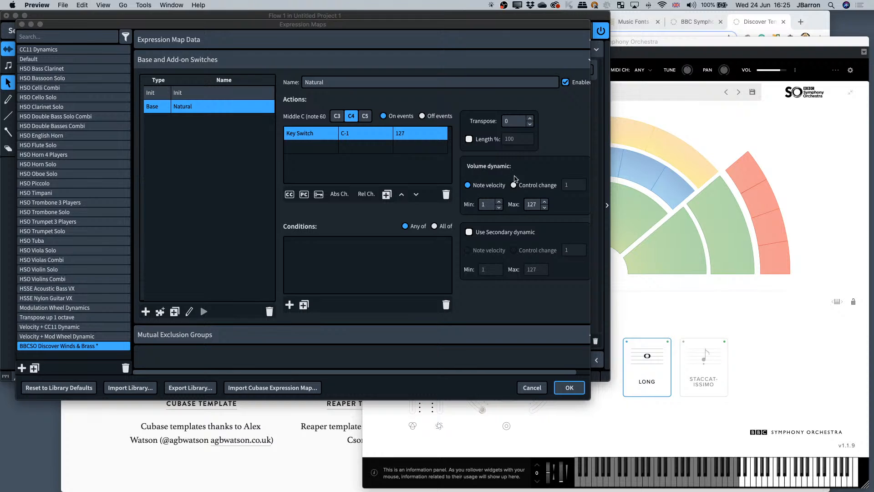
{"action": "left_click", "coordinate": [514, 185]}
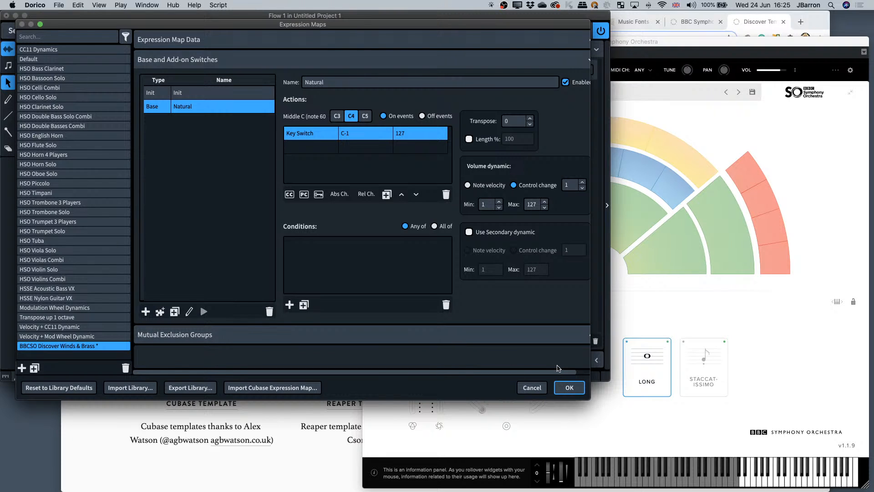
{"action": "left_click", "coordinate": [564, 387]}
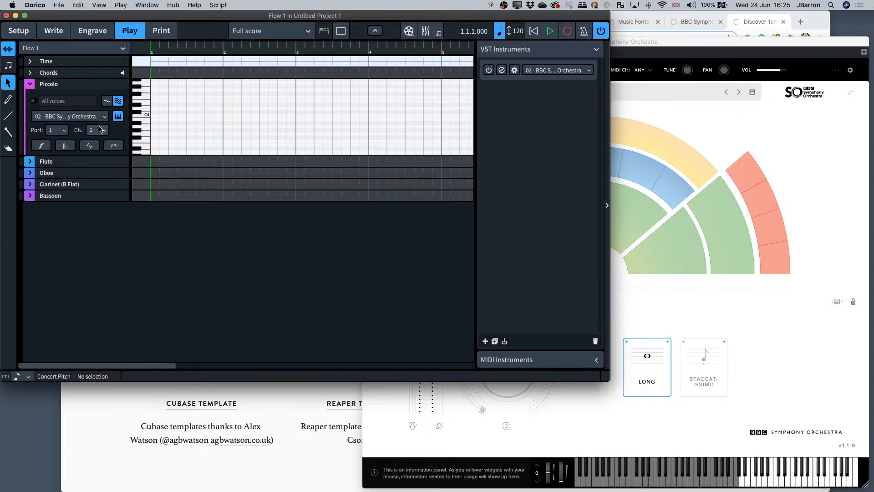
{"action": "left_click", "coordinate": [515, 70]}
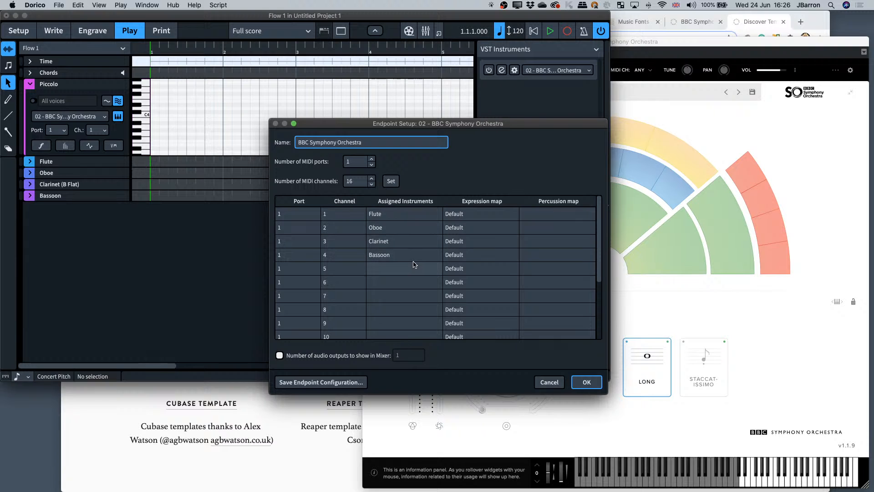
{"action": "scroll", "coordinate": [402, 279], "scroll_direction": "down", "scroll_amount": 3}
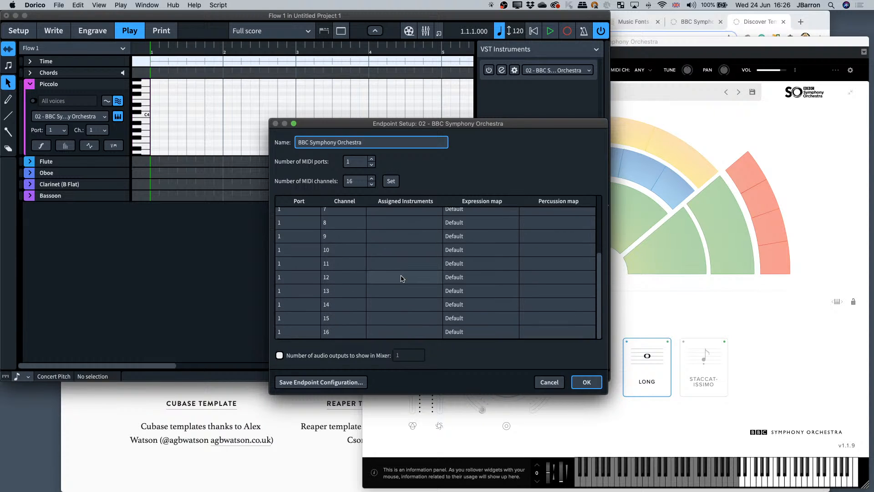
{"action": "scroll", "coordinate": [402, 279], "scroll_direction": "up", "scroll_amount": 3}
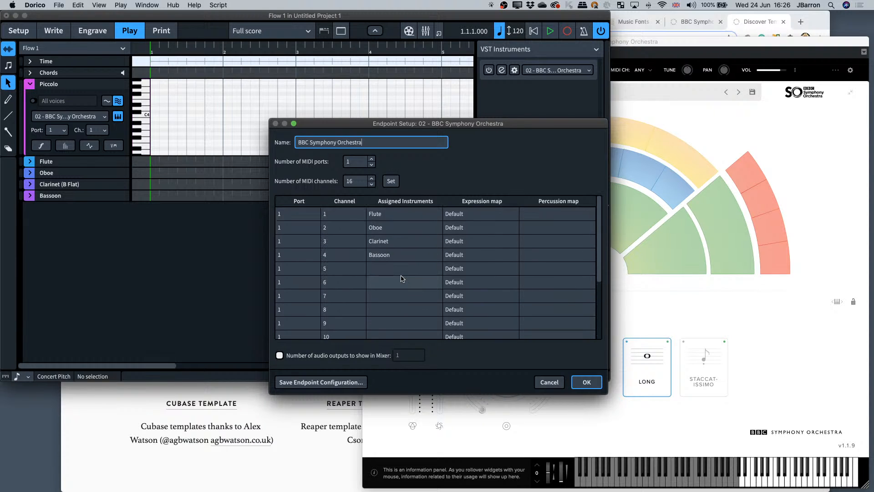
{"action": "left_click", "coordinate": [542, 381]}
- In the endpoint setup of 02 - BBC Symphony Orchestra, show 1 audio output in the Mixer and assign BBCSO Discover Winds & Brass to channel 1
{"action": "left_click", "coordinate": [514, 70]}
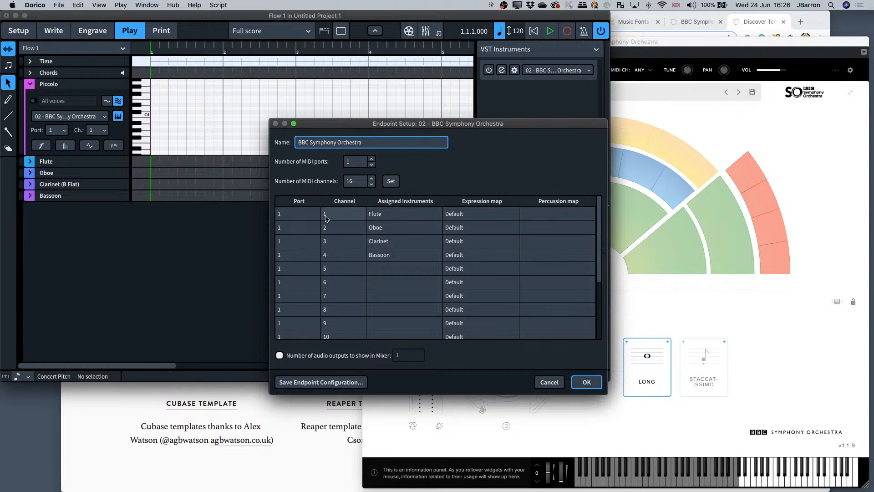
{"action": "left_click", "coordinate": [331, 356]}
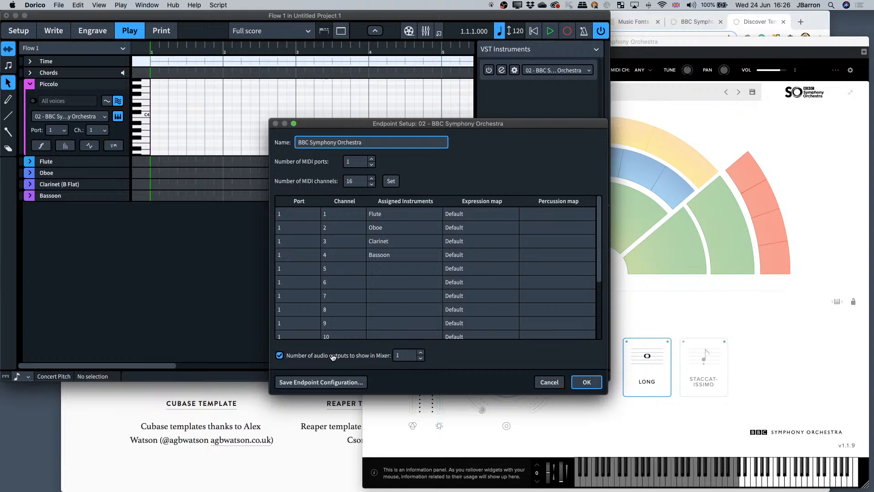
{"action": "left_click", "coordinate": [460, 214]}
{"action": "left_click", "coordinate": [466, 214]}
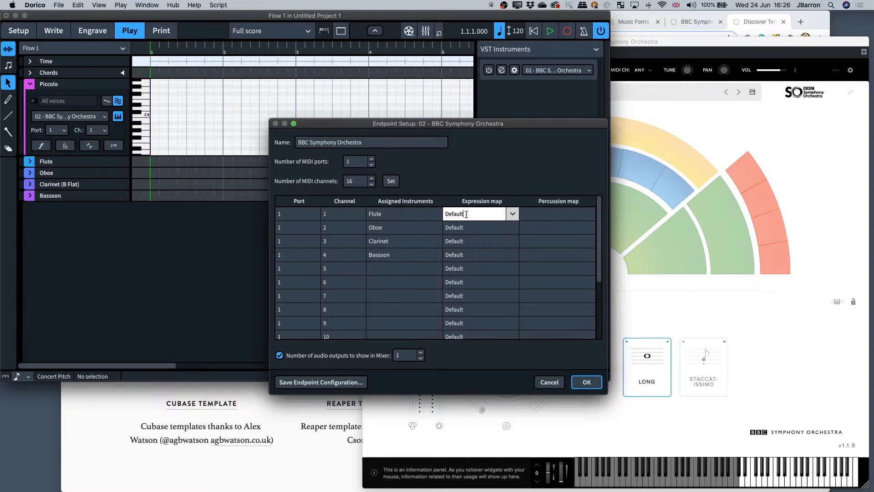
{"action": "left_click", "coordinate": [511, 214]}
{"action": "left_click", "coordinate": [490, 225]}
{"action": "left_click", "coordinate": [586, 382]}
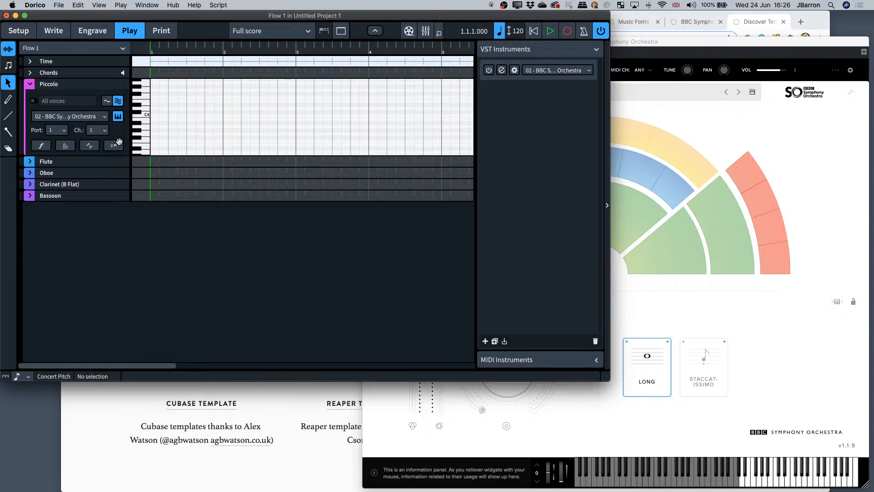
- Expand the Flute and Oboe tracks and add a second BBC Symphony Orchestra VST instrument
{"action": "left_click", "coordinate": [30, 161]}
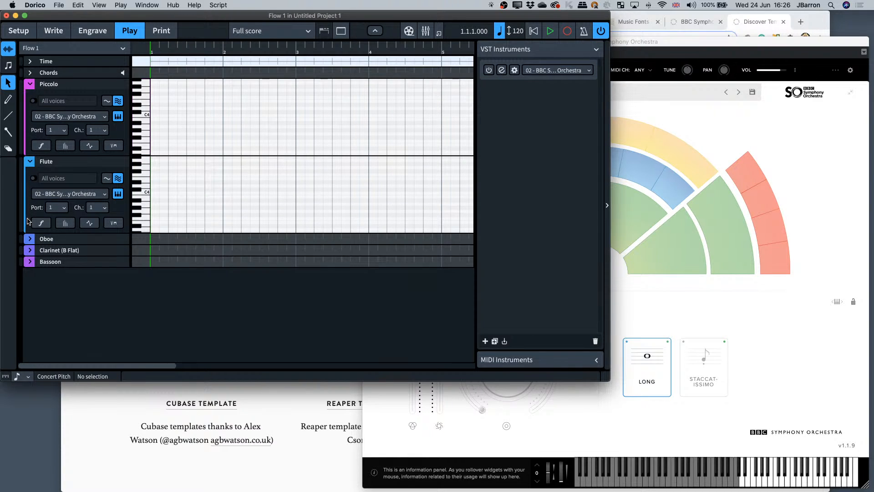
{"action": "left_click", "coordinate": [28, 240]}
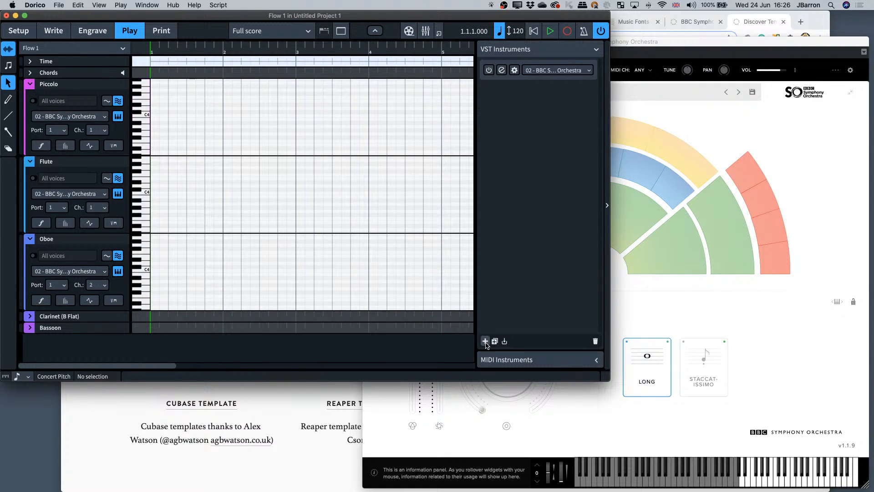
{"action": "left_click", "coordinate": [485, 342]}
{"action": "left_click", "coordinate": [532, 91]}
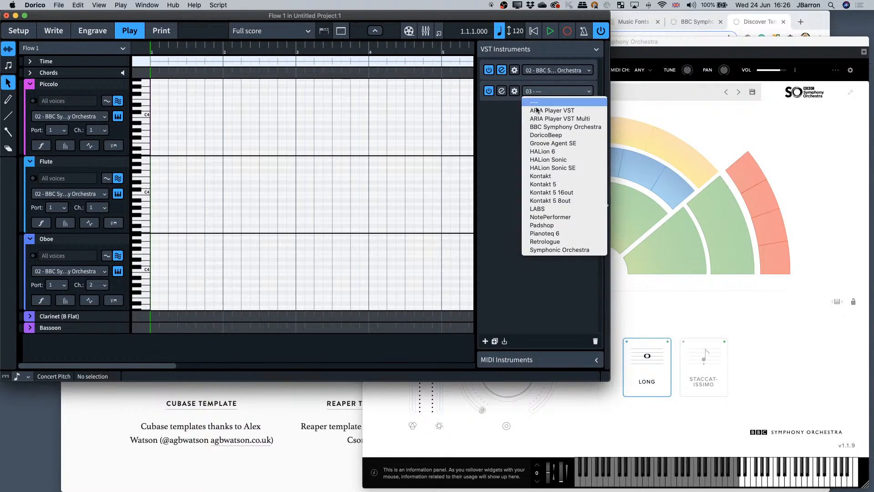
{"action": "left_click", "coordinate": [549, 127]}
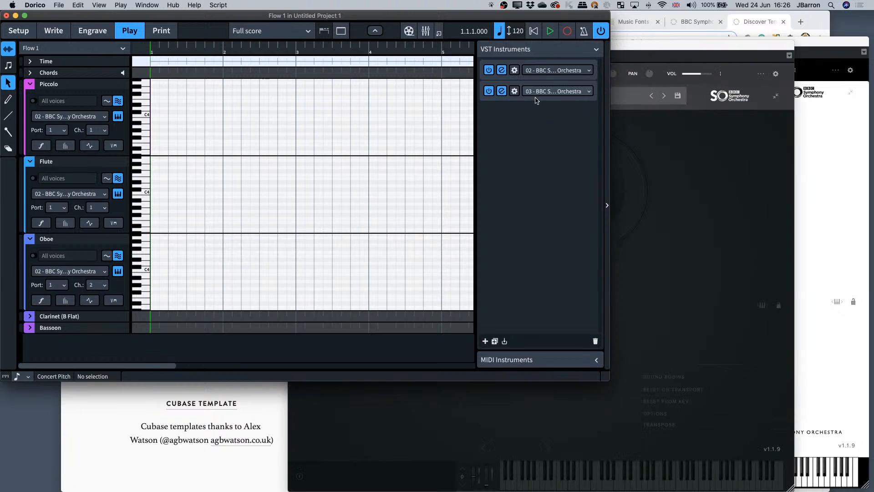
- Switch the new BBC Symphony Orchestra instance to Discover mode, load Flutes a3, and move its window out of the way
{"action": "left_click", "coordinate": [645, 120]}
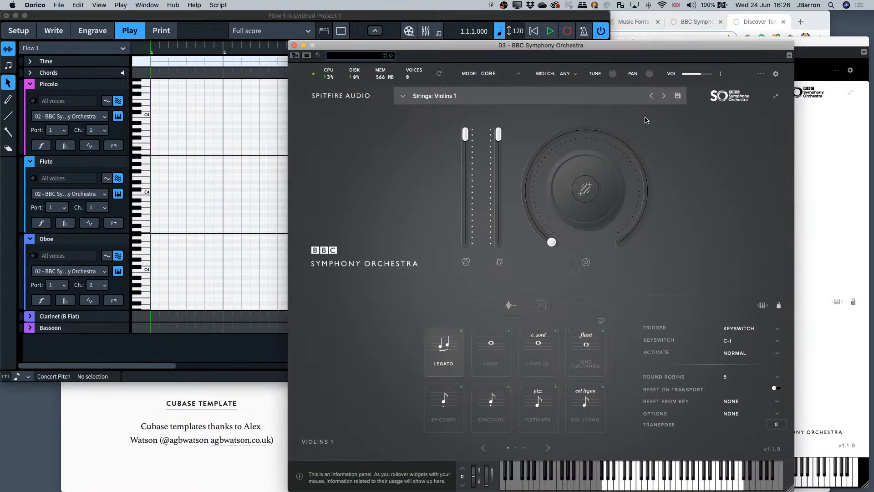
{"action": "left_click", "coordinate": [492, 75]}
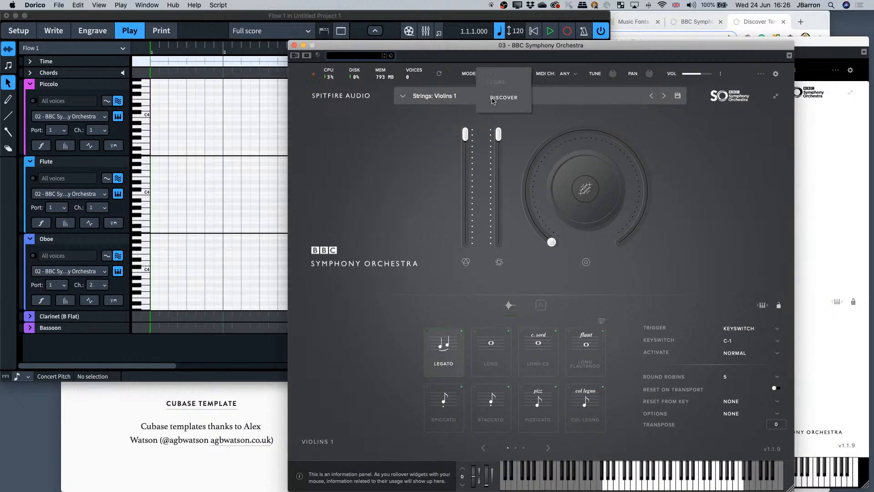
{"action": "left_click", "coordinate": [495, 100]}
{"action": "left_click", "coordinate": [481, 181]}
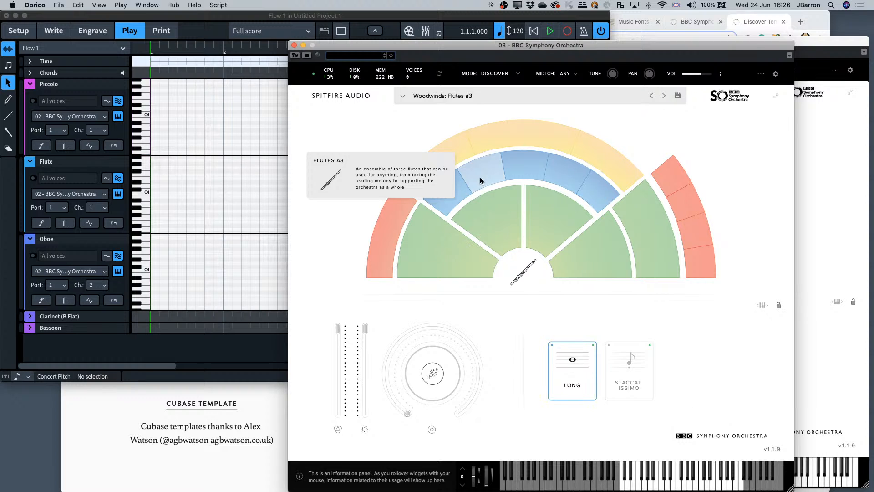
{"action": "left_click_drag", "start_coordinate": [432, 47], "coordinate": [873, 28]}
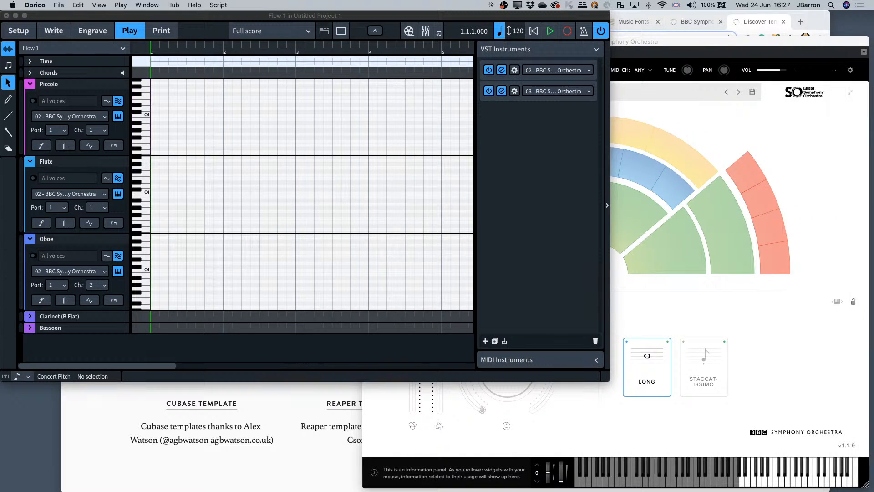
- Route the Flute track to the 03 - BBC Symphony Orchestra instrument
{"action": "left_click", "coordinate": [512, 131]}
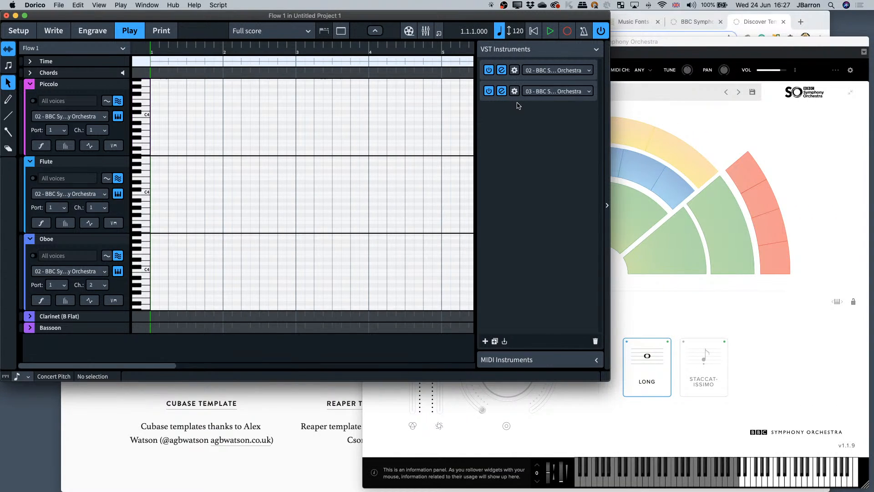
{"action": "left_click", "coordinate": [56, 195]}
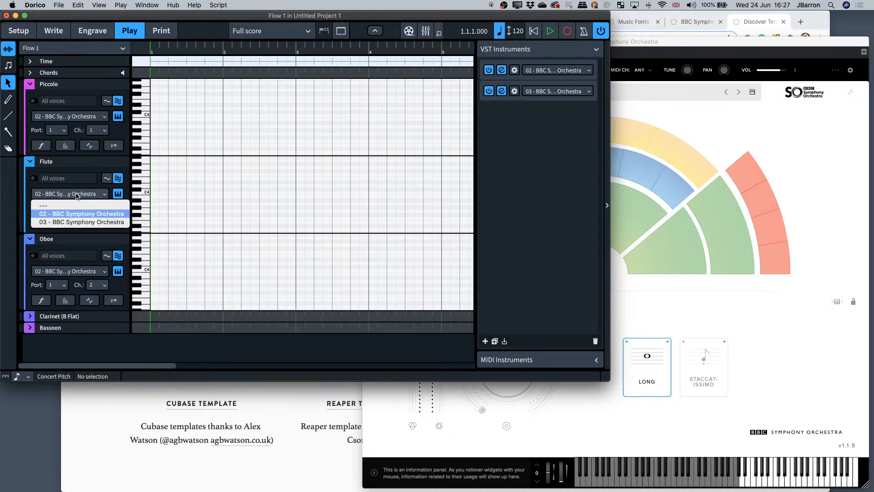
{"action": "left_click", "coordinate": [67, 222]}
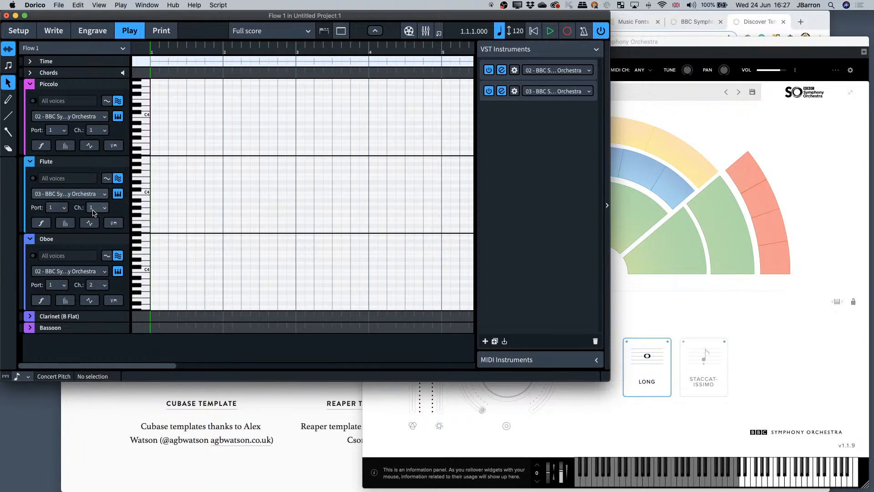
- Review the Mixer audio output setting of the 02 - BBC Symphony Orchestra endpoint and look through the channel strips in the Mixer
{"action": "left_click", "coordinate": [514, 71]}
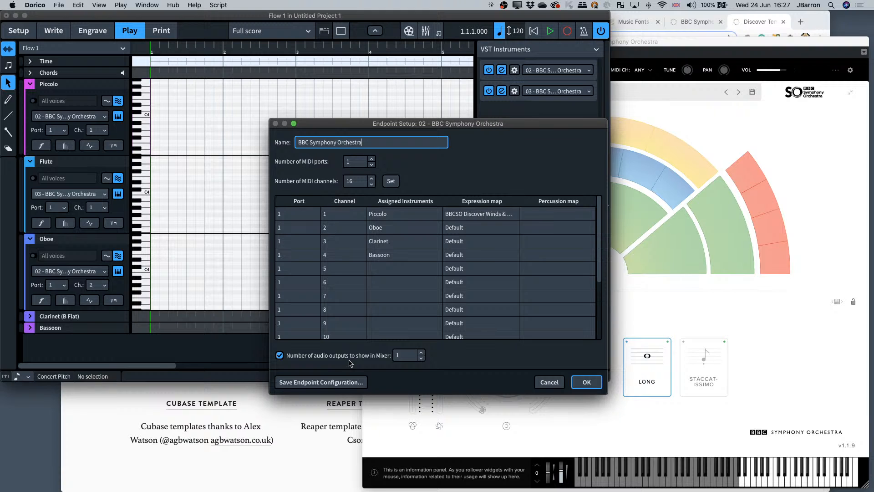
{"action": "left_click", "coordinate": [586, 382]}
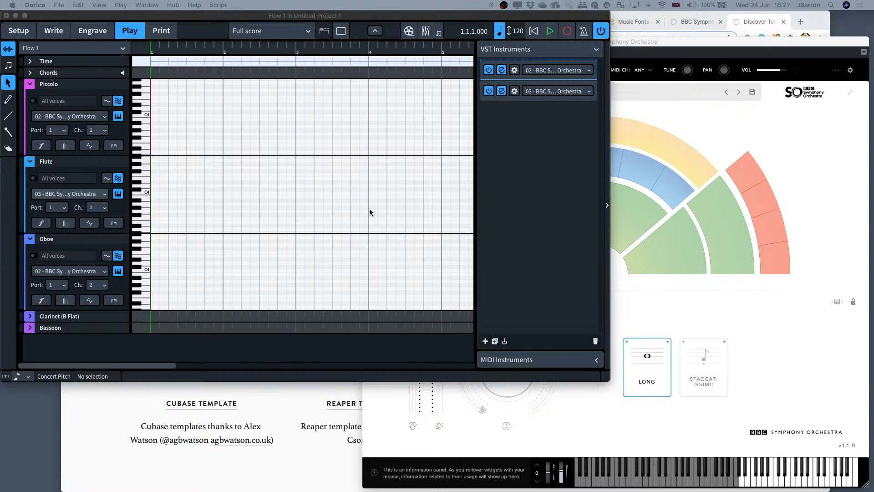
{"action": "key", "text": "F3"}
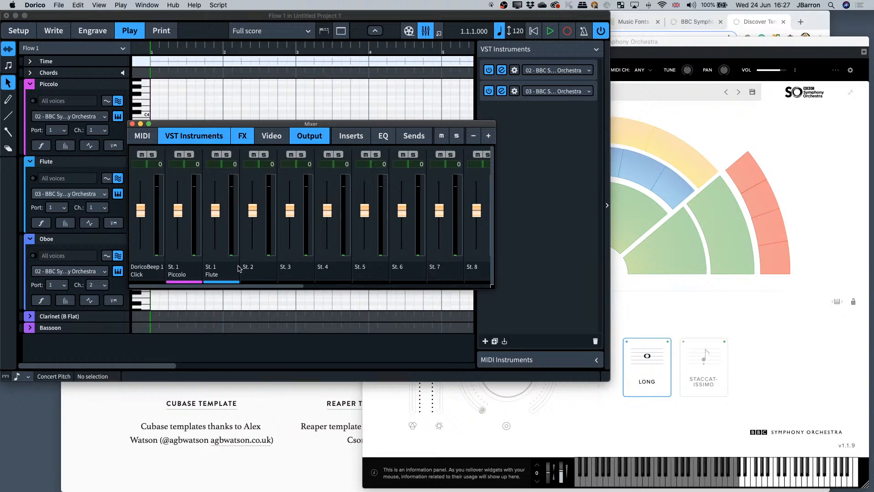
{"action": "scroll", "coordinate": [231, 268], "scroll_direction": "right", "scroll_amount": 10}
{"action": "scroll", "coordinate": [231, 267], "scroll_direction": "right", "scroll_amount": 5}
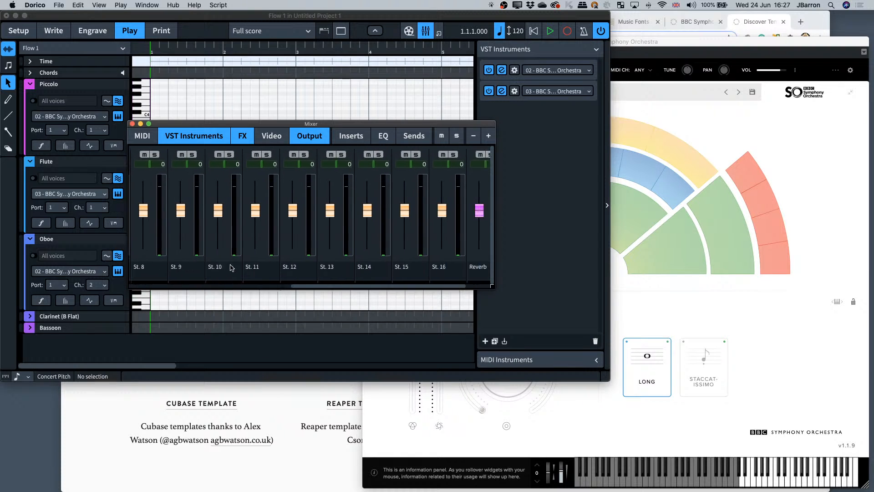
{"action": "scroll", "coordinate": [322, 278], "scroll_direction": "left", "scroll_amount": 15}
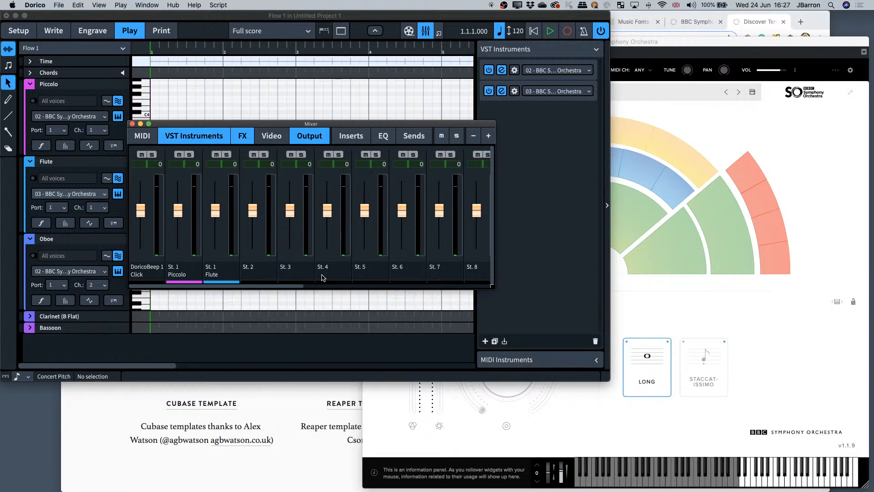
{"action": "key", "text": "F3"}
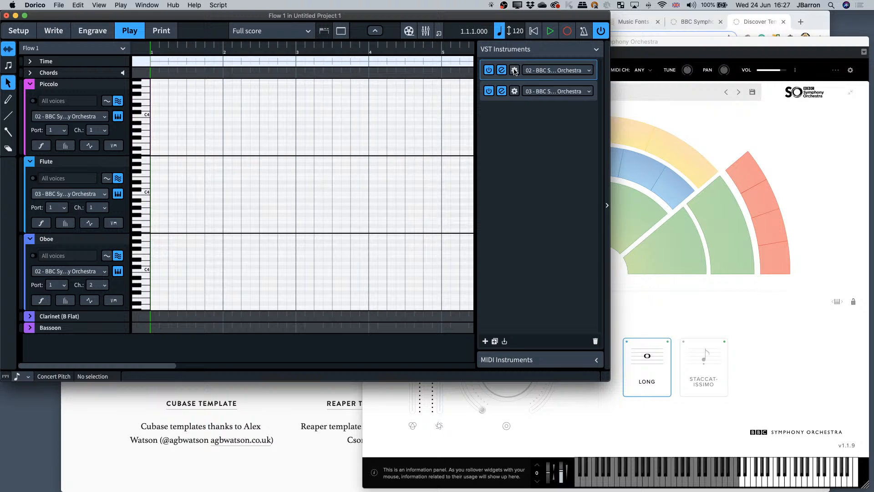
{"action": "left_click", "coordinate": [514, 72]}
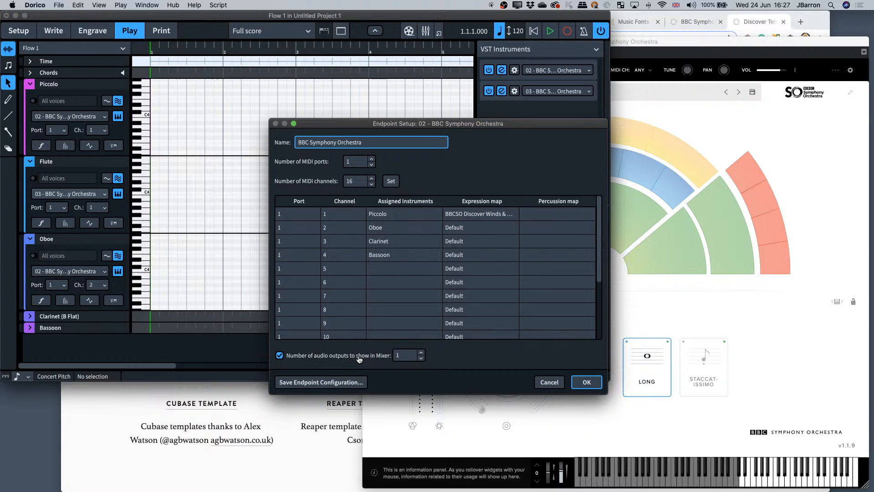
{"action": "left_click", "coordinate": [587, 382]}
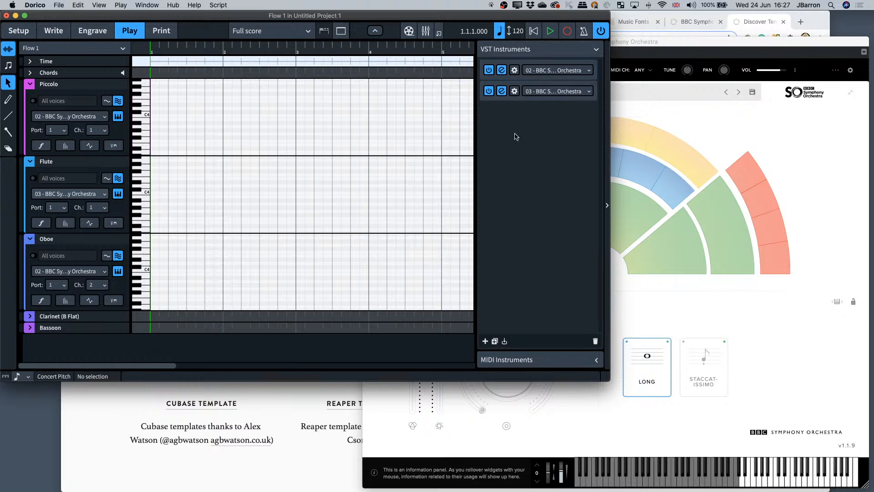
- In the endpoint setup of 03 - BBC Symphony Orchestra, assign BBCSO Discover Winds & Brass to channel 1 and show 1 audio output in the Mixer
{"action": "left_click", "coordinate": [515, 93]}
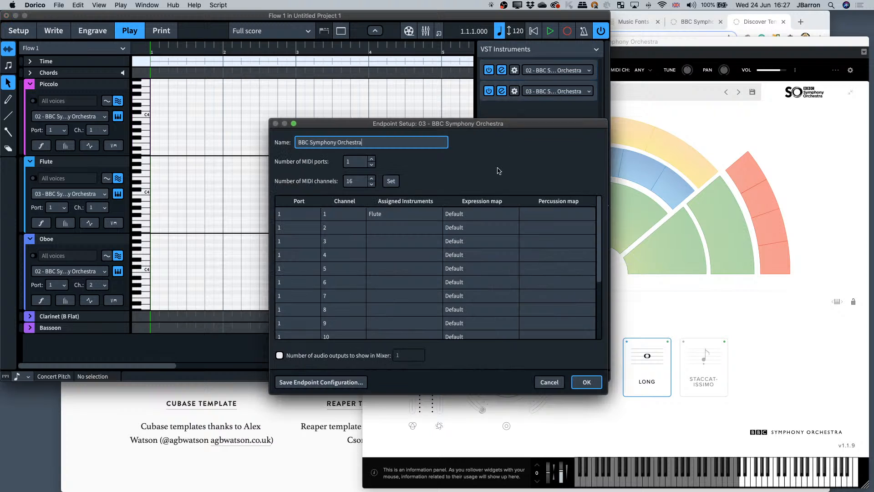
{"action": "left_click", "coordinate": [479, 218]}
{"action": "left_click", "coordinate": [511, 215]}
{"action": "left_click", "coordinate": [497, 226]}
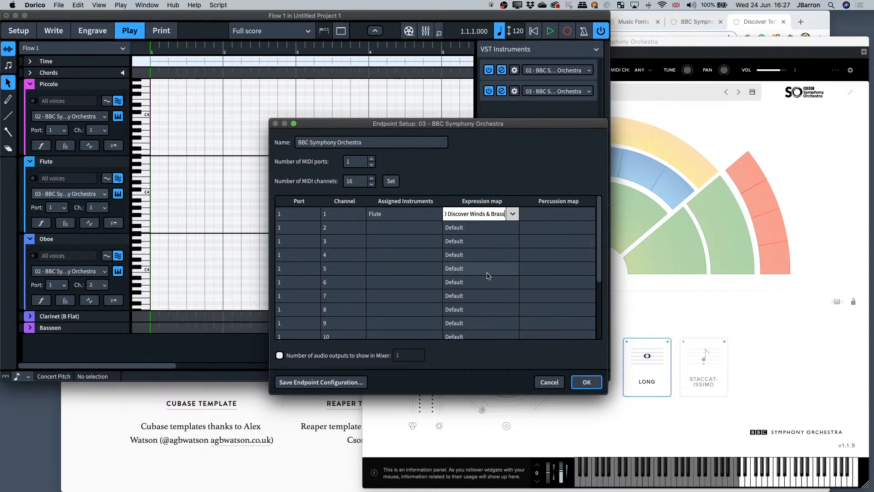
{"action": "left_click", "coordinate": [364, 357]}
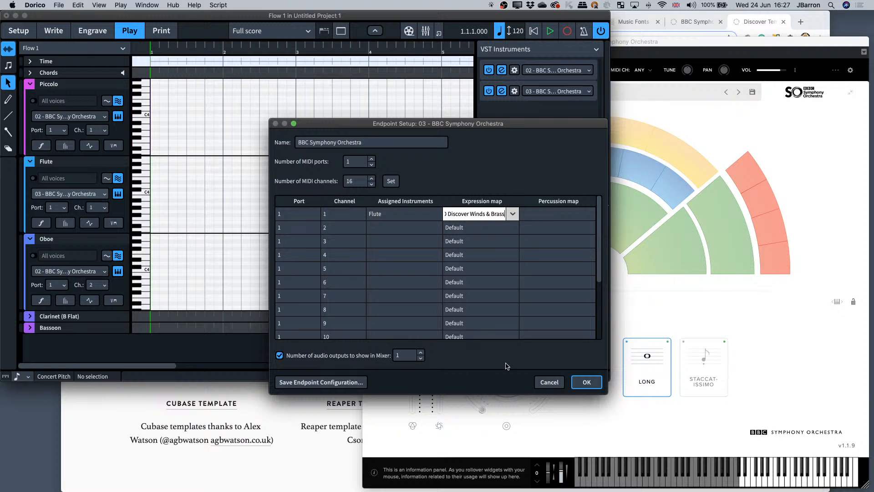
{"action": "left_click", "coordinate": [587, 382]}
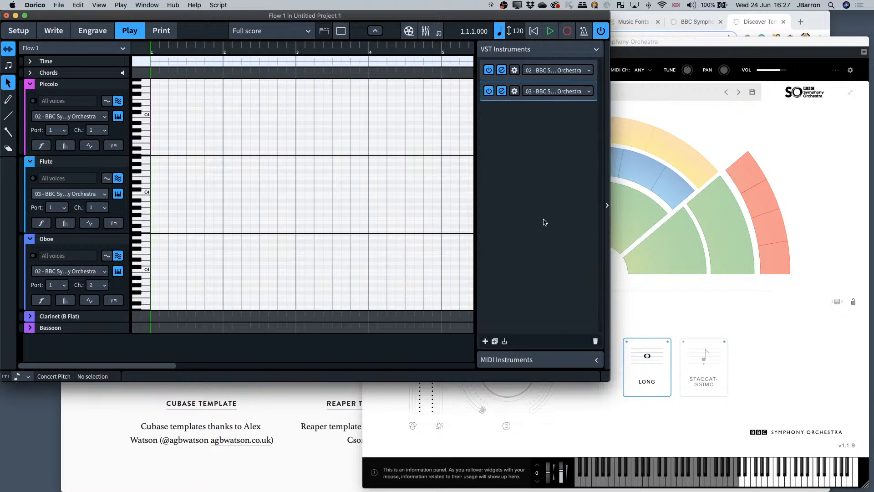
- Add a third BBC Symphony Orchestra VST instrument for the oboe
{"action": "left_click", "coordinate": [483, 341]}
{"action": "left_click", "coordinate": [530, 118]}
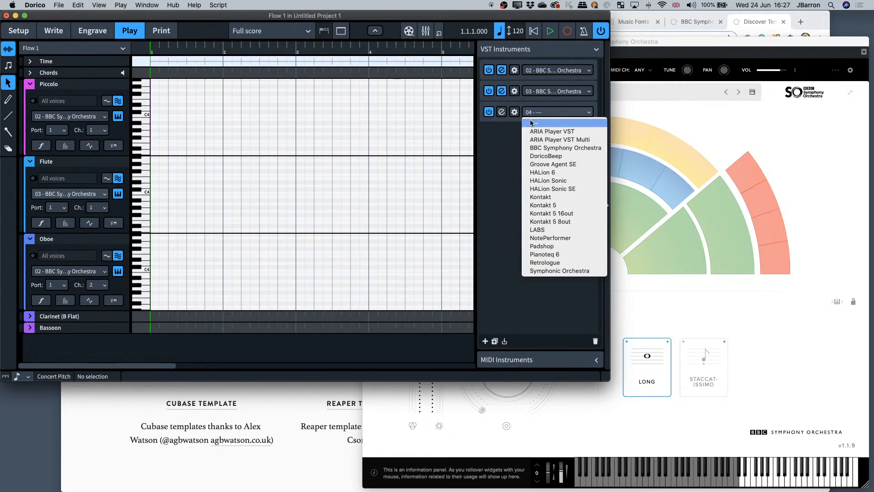
{"action": "left_click", "coordinate": [533, 148]}
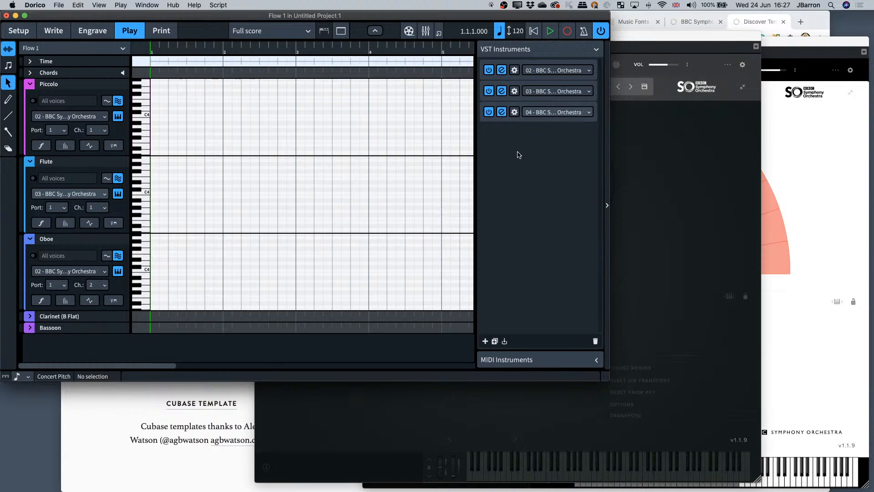
- Switch the 04 - BBC Symphony Orchestra instance to Discover mode, load Oboes a3, and close its window
{"action": "left_click", "coordinate": [634, 43]}
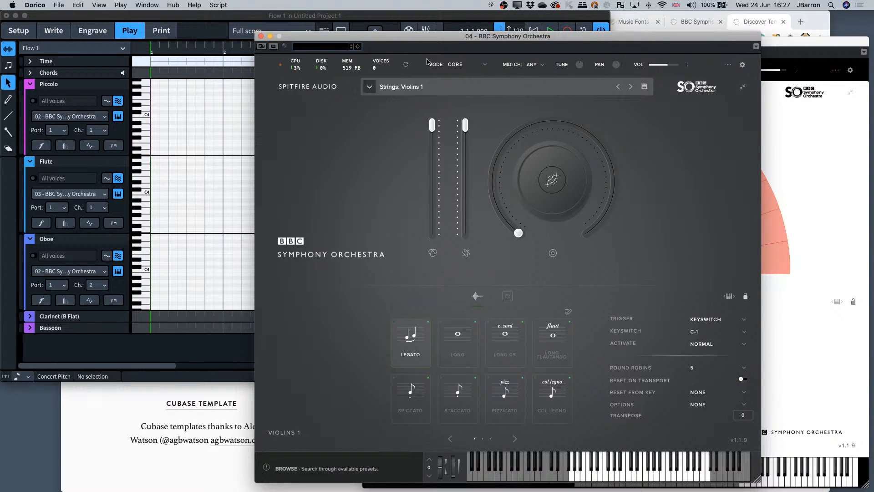
{"action": "left_click", "coordinate": [447, 65]}
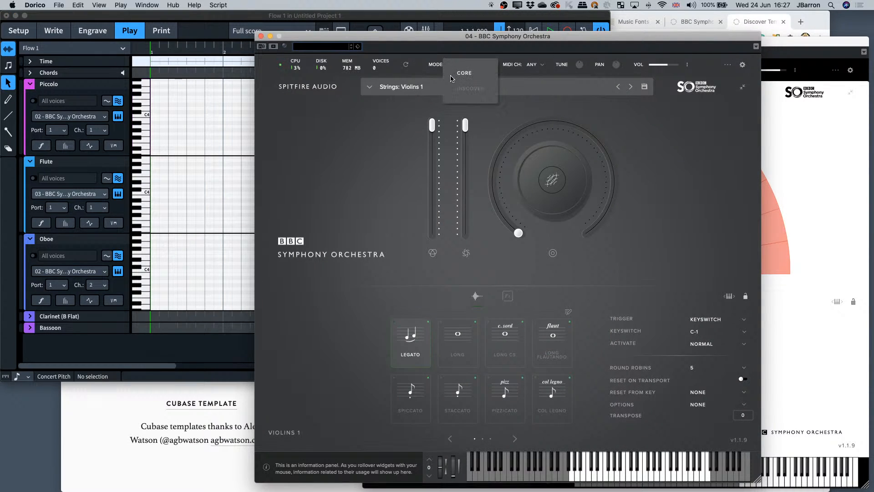
{"action": "left_click", "coordinate": [456, 88]}
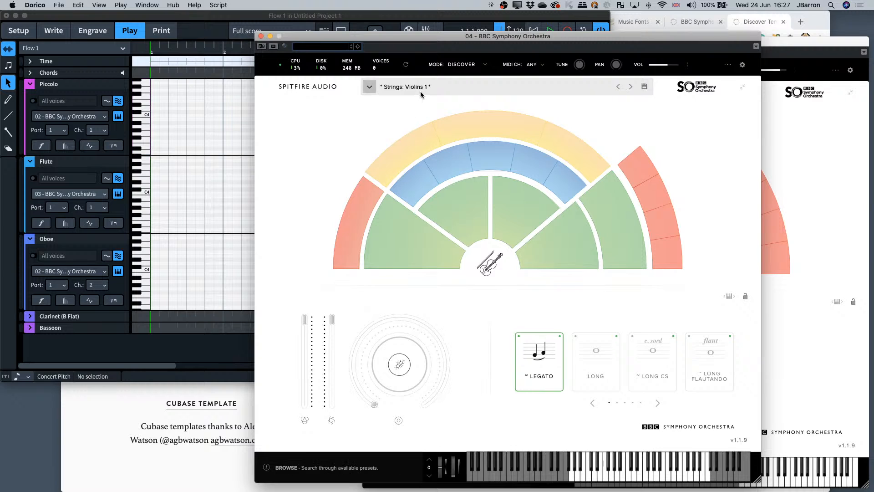
{"action": "left_click", "coordinate": [480, 160]}
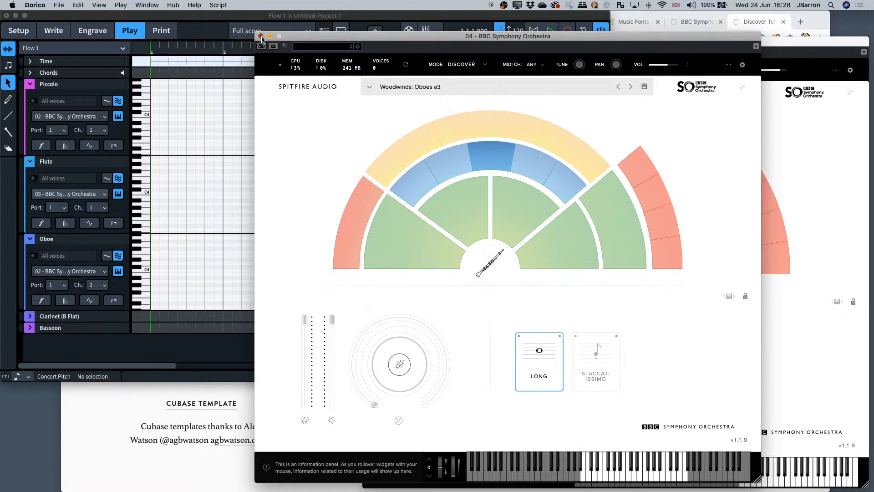
{"action": "left_click", "coordinate": [261, 36]}
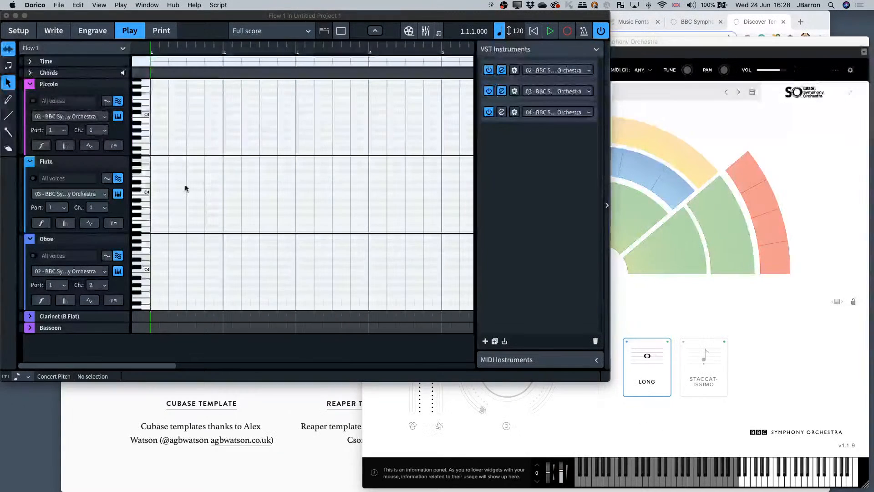
- Route the Oboe track to the 04 - BBC Symphony Orchestra instrument on channel 1
{"action": "left_click", "coordinate": [75, 271]}
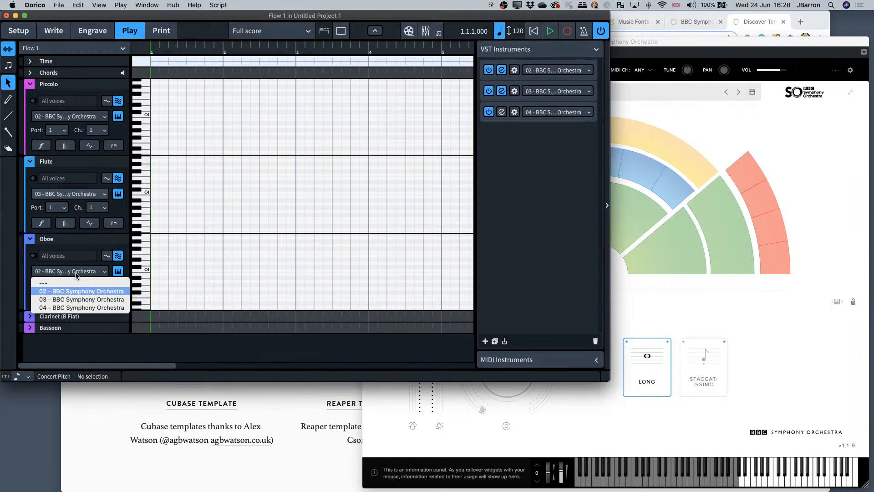
{"action": "left_click", "coordinate": [75, 306]}
{"action": "left_click", "coordinate": [97, 285]}
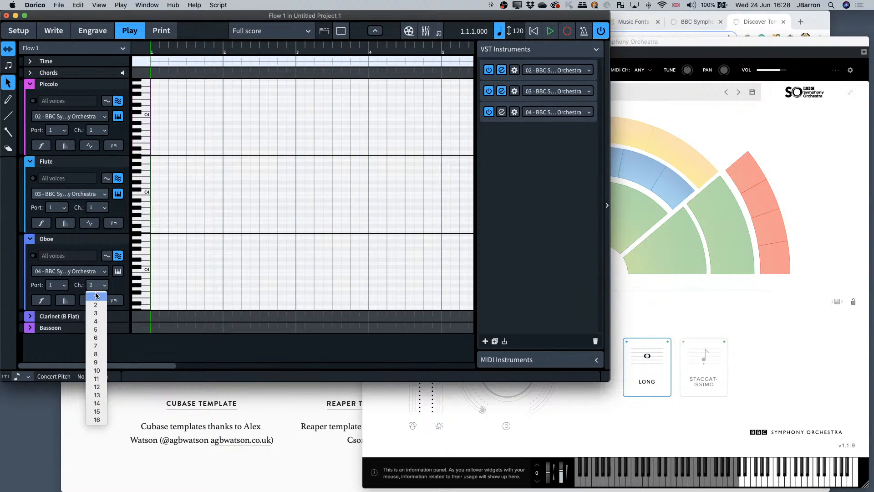
{"action": "left_click", "coordinate": [96, 295]}
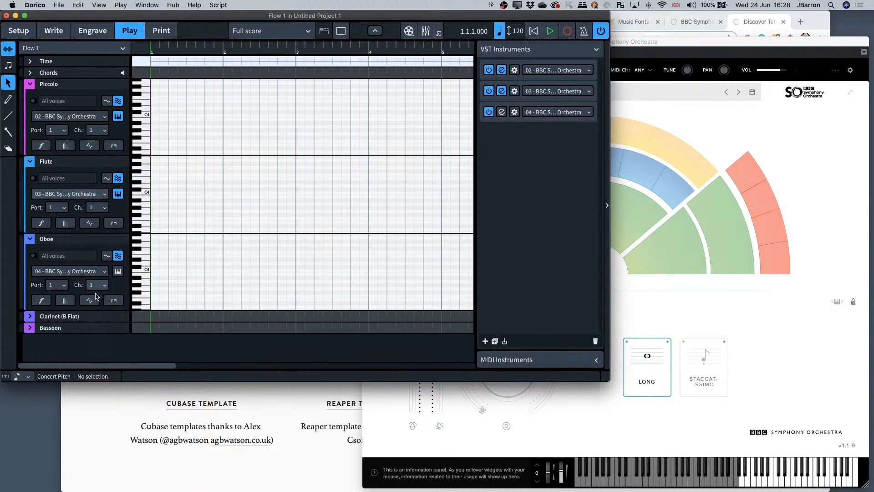
- In the endpoint setup of 04 - BBC Symphony Orchestra, assign BBCSO Discover Winds & Brass to channel 1 and show 1 audio output in the Mixer
{"action": "left_click", "coordinate": [514, 112]}
{"action": "left_click", "coordinate": [498, 211]}
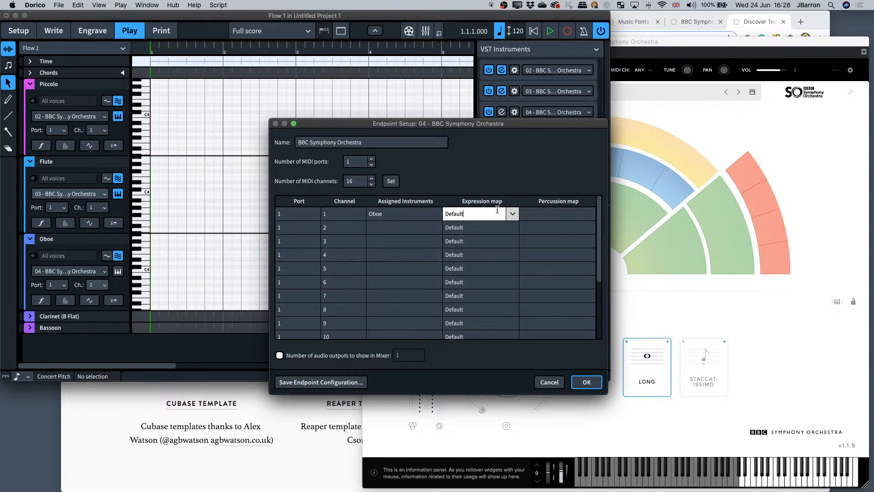
{"action": "left_click", "coordinate": [512, 214]}
{"action": "left_click", "coordinate": [474, 223]}
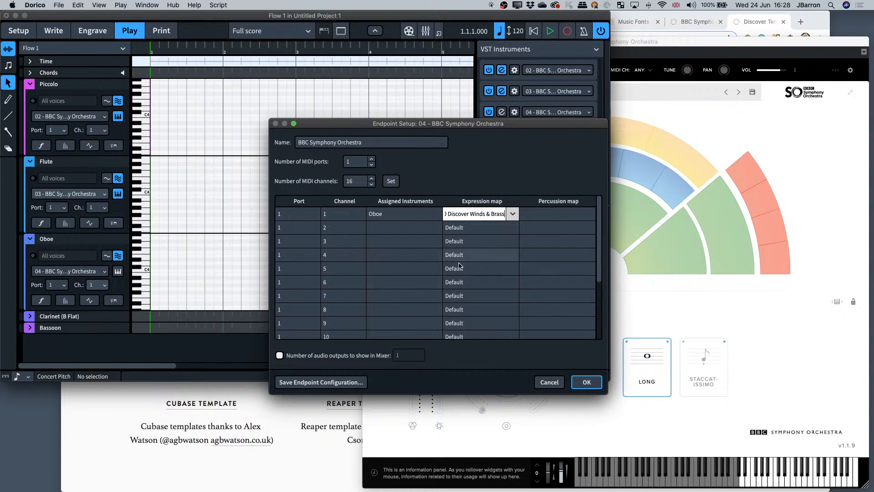
{"action": "left_click", "coordinate": [335, 359]}
{"action": "left_click", "coordinate": [579, 382]}
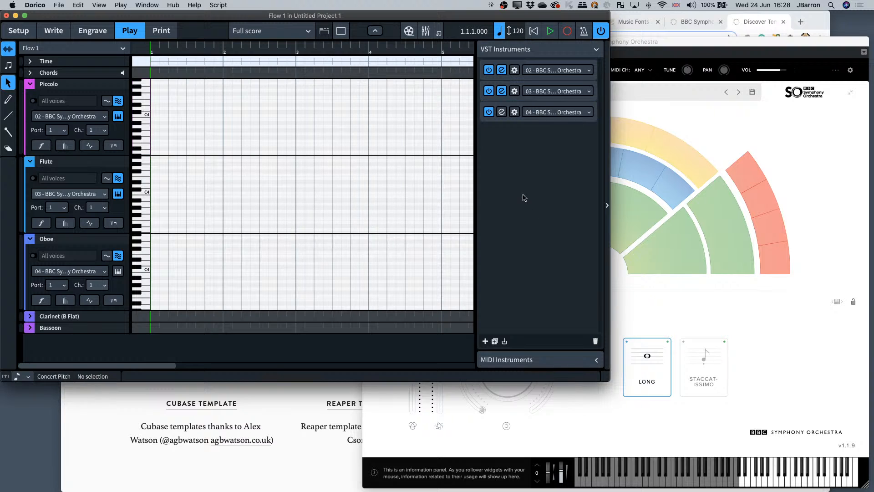
- Add a fourth BBC Symphony Orchestra VST instrument for the clarinet
{"action": "left_click", "coordinate": [486, 341]}
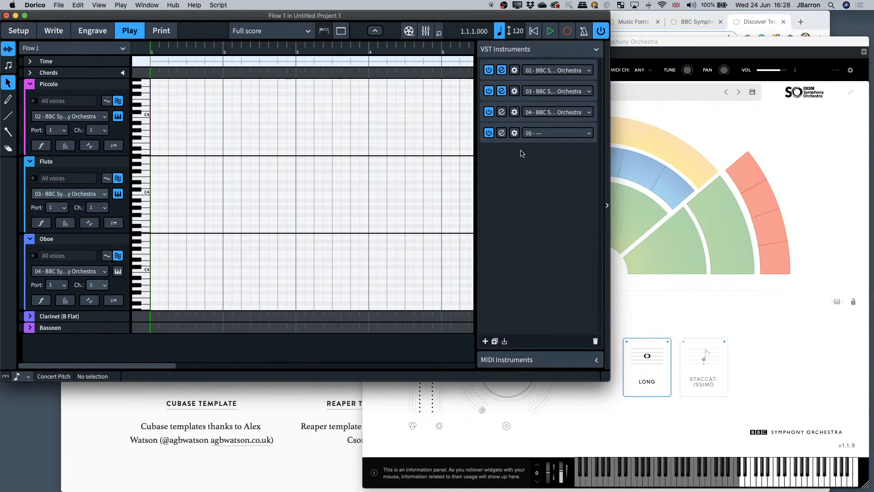
{"action": "left_click", "coordinate": [536, 134]}
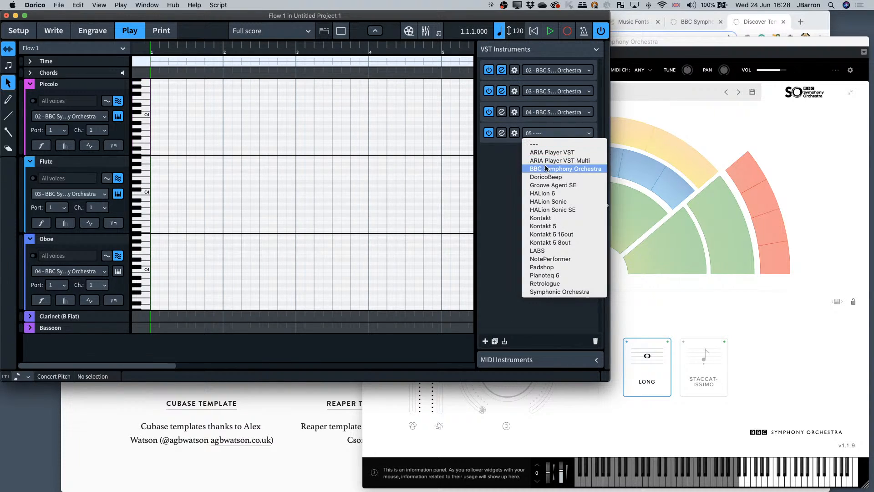
{"action": "left_click", "coordinate": [513, 174]}
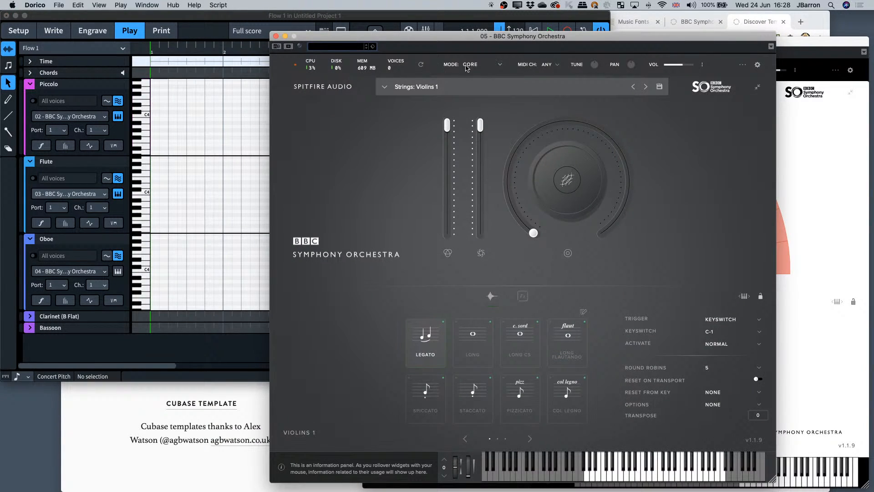
- Switch the 05 - BBC Symphony Orchestra instance to Discover mode, load Clarinets a3, and close its window
{"action": "left_click", "coordinate": [466, 67]}
{"action": "left_click", "coordinate": [473, 90]}
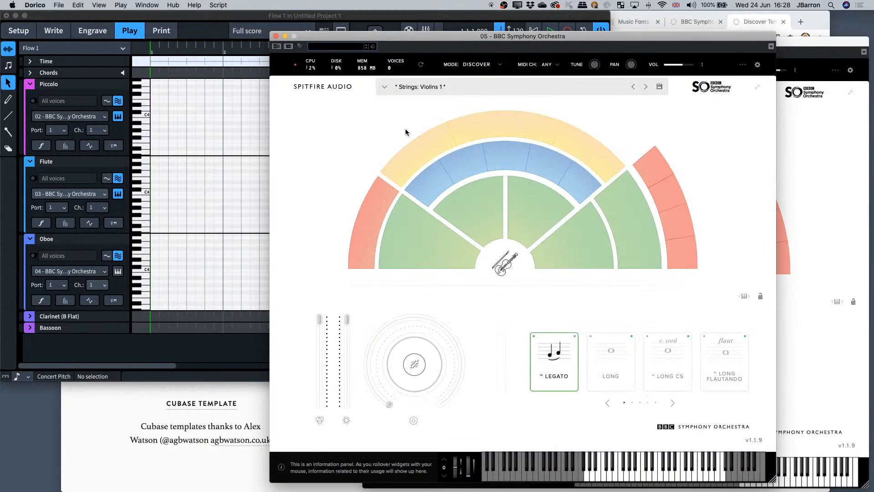
{"action": "left_click", "coordinate": [541, 157]}
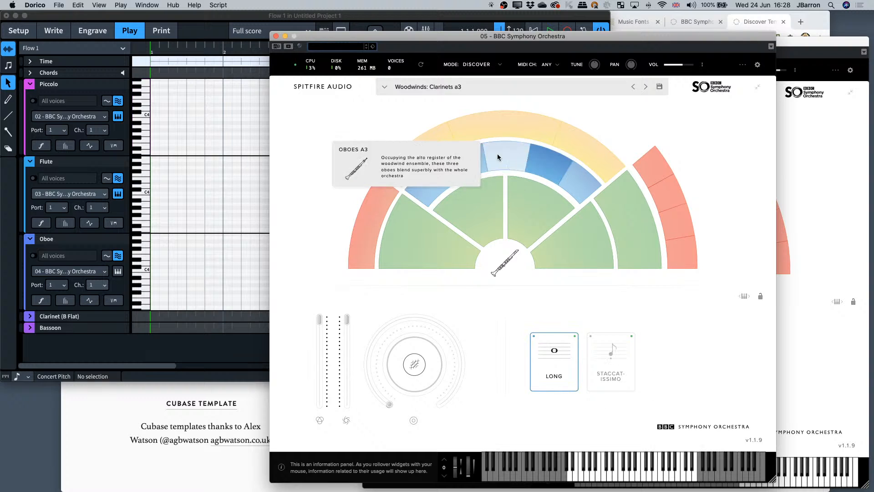
{"action": "left_click", "coordinate": [275, 36]}
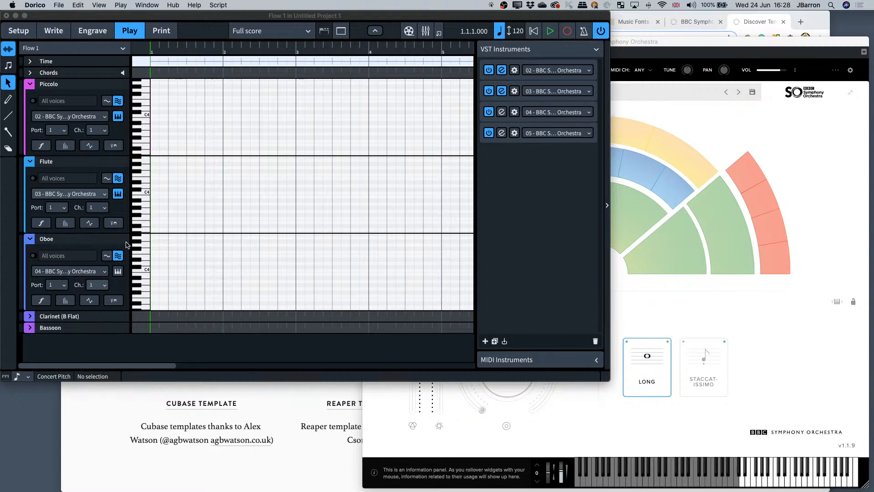
- Route the Clarinet (B Flat) track to the 05 - BBC Symphony Orchestra instrument on channel 1
{"action": "left_click", "coordinate": [35, 317]}
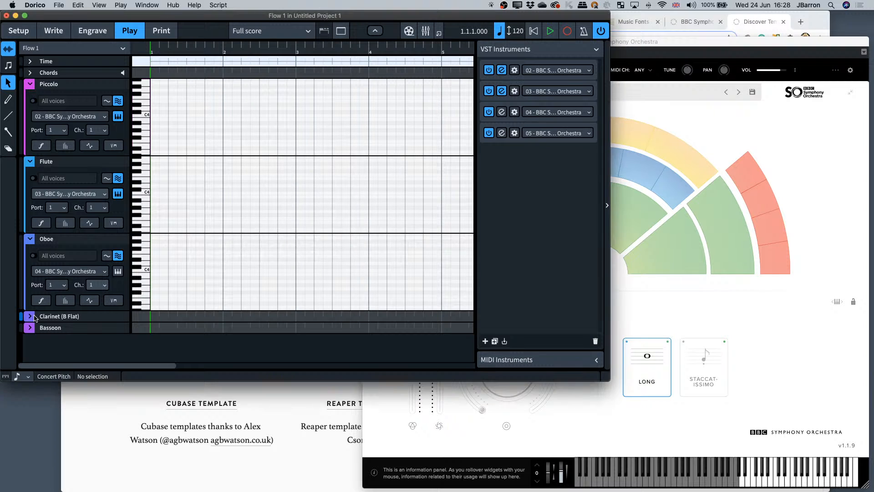
{"action": "left_click", "coordinate": [30, 316]}
{"action": "scroll", "coordinate": [88, 323], "scroll_direction": "down", "scroll_amount": 2}
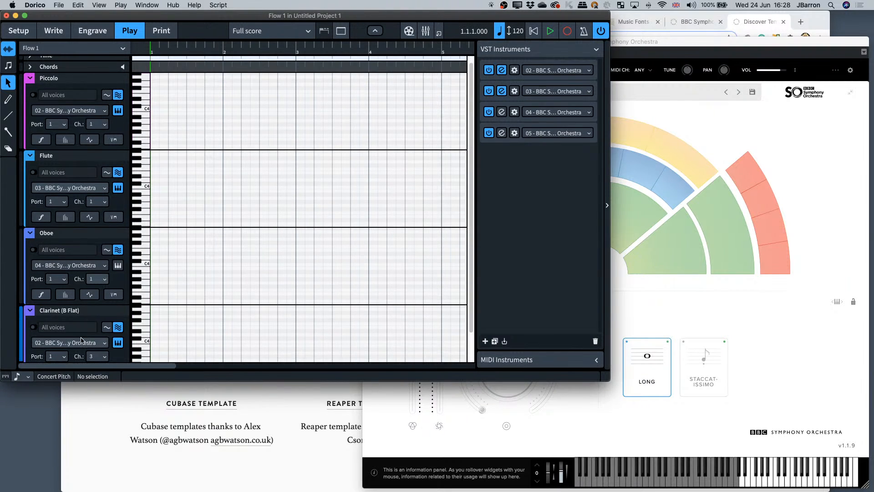
{"action": "left_click", "coordinate": [59, 325]}
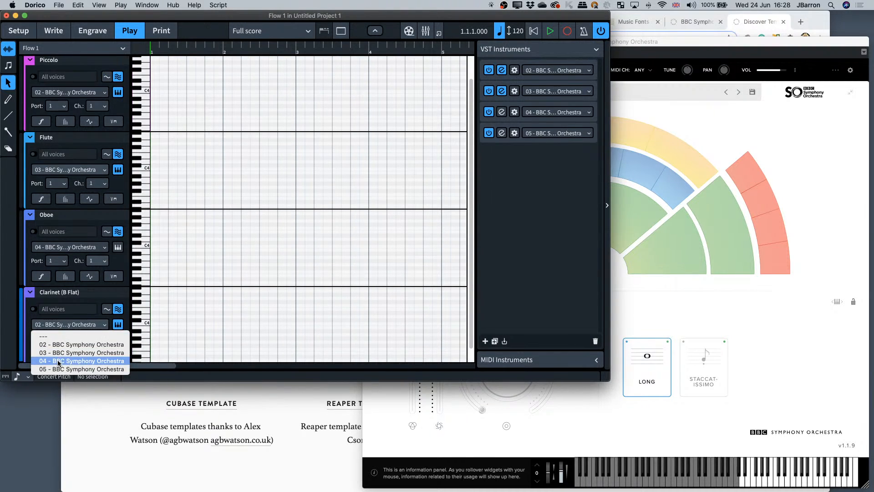
{"action": "left_click", "coordinate": [81, 368]}
{"action": "left_click", "coordinate": [91, 339]}
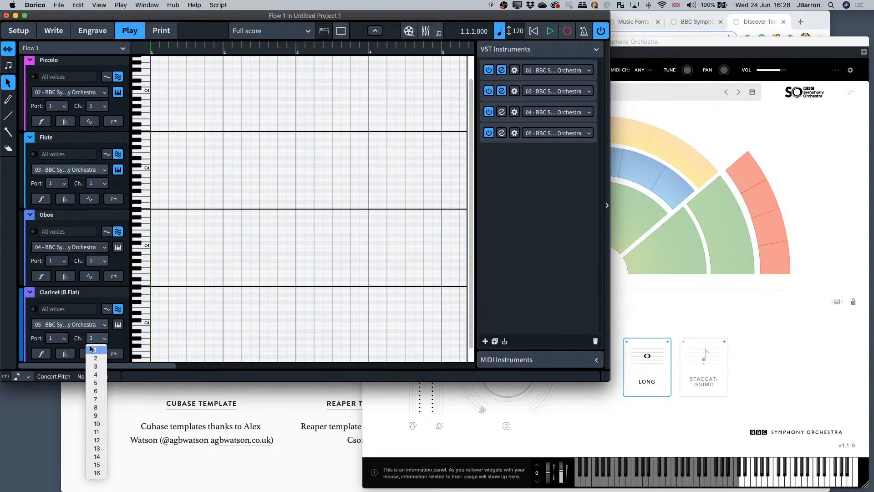
{"action": "left_click", "coordinate": [96, 350]}
- In the endpoint setup of 05 - BBC Symphony Orchestra, assign BBCSO Discover Winds & Brass to channel 1 and show 1 audio output in the Mixer
{"action": "left_click", "coordinate": [515, 133]}
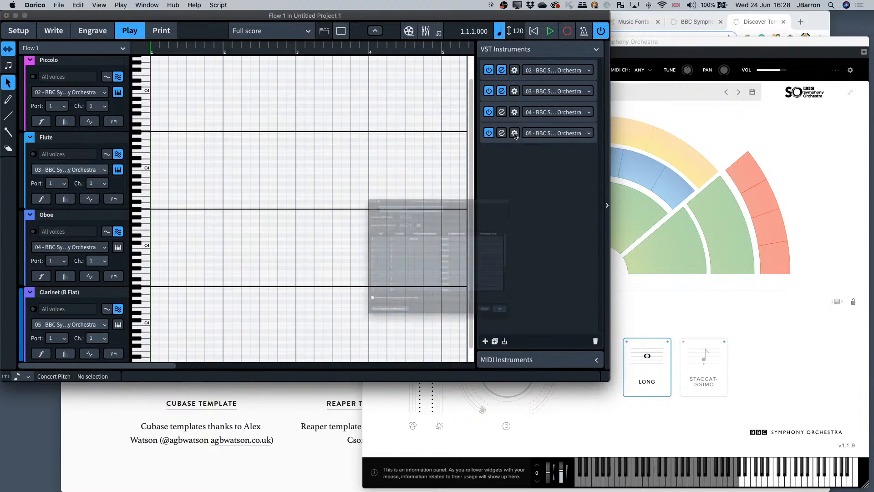
{"action": "double_click", "coordinate": [492, 214]}
{"action": "left_click", "coordinate": [510, 216]}
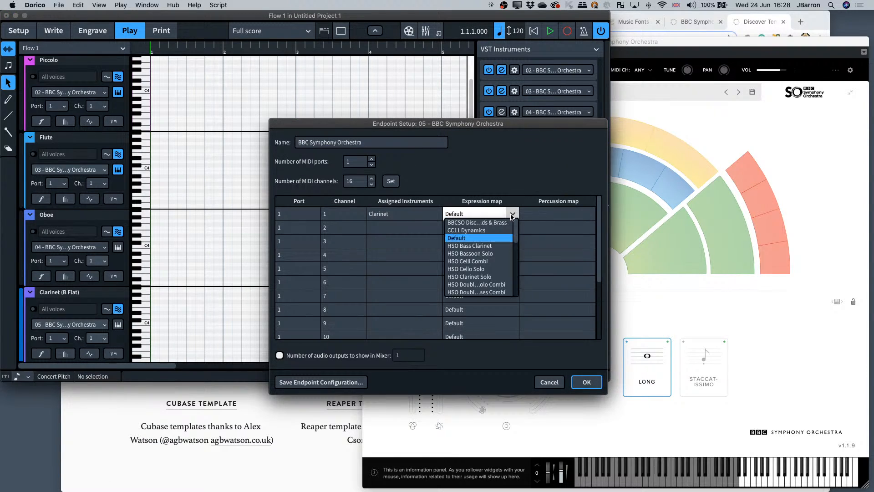
{"action": "left_click", "coordinate": [474, 229]}
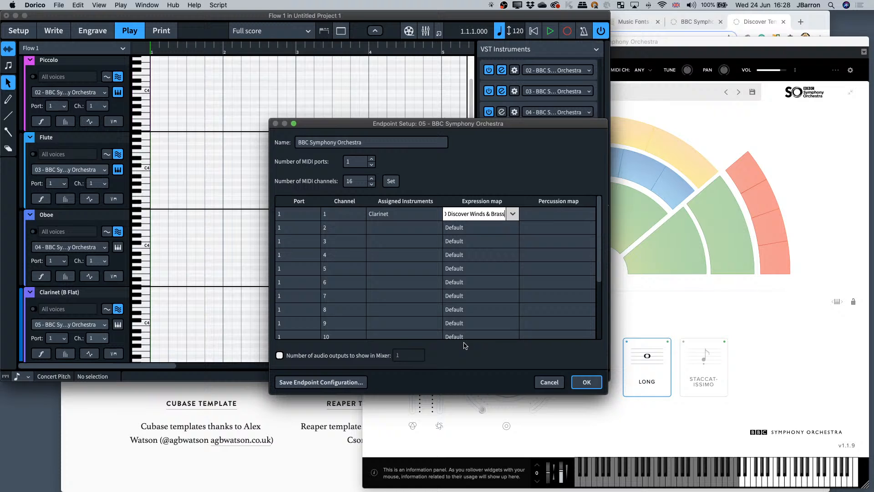
{"action": "left_click", "coordinate": [356, 357]}
{"action": "left_click", "coordinate": [587, 383]}
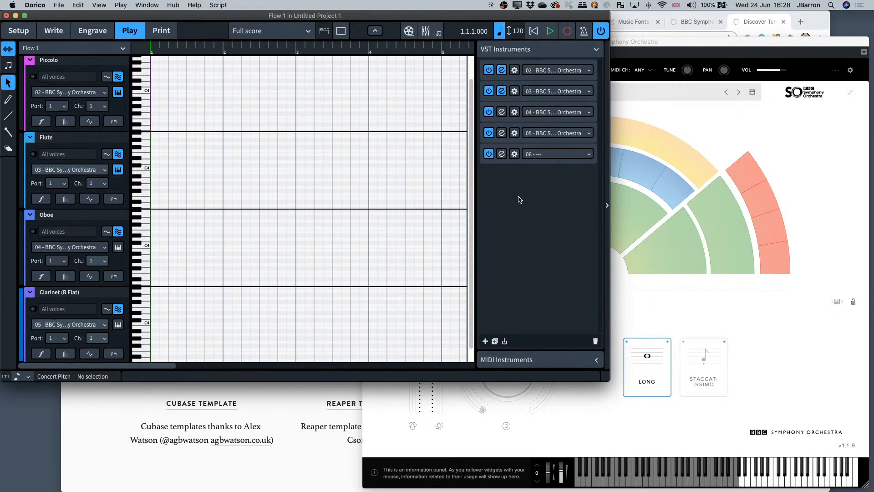
- Add a fifth BBC Symphony Orchestra VST instrument, load Bassoons a3 in it, and close its window
{"action": "left_click", "coordinate": [544, 154]}
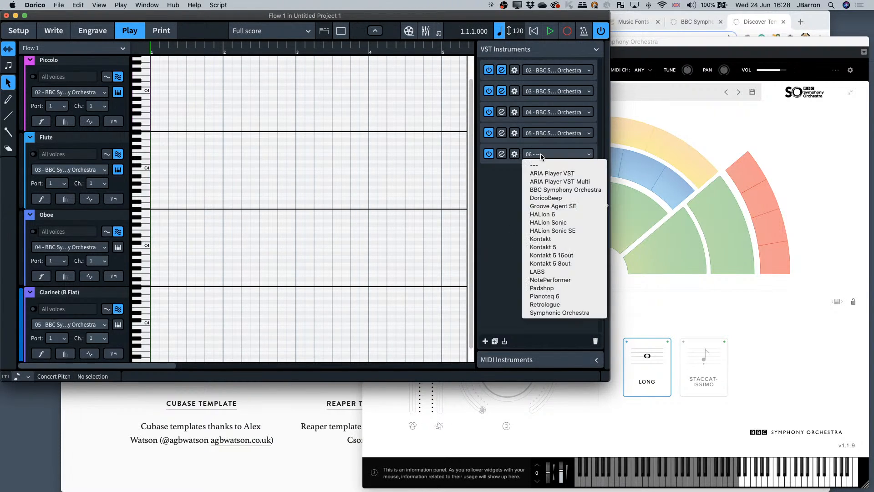
{"action": "left_click", "coordinate": [546, 189]}
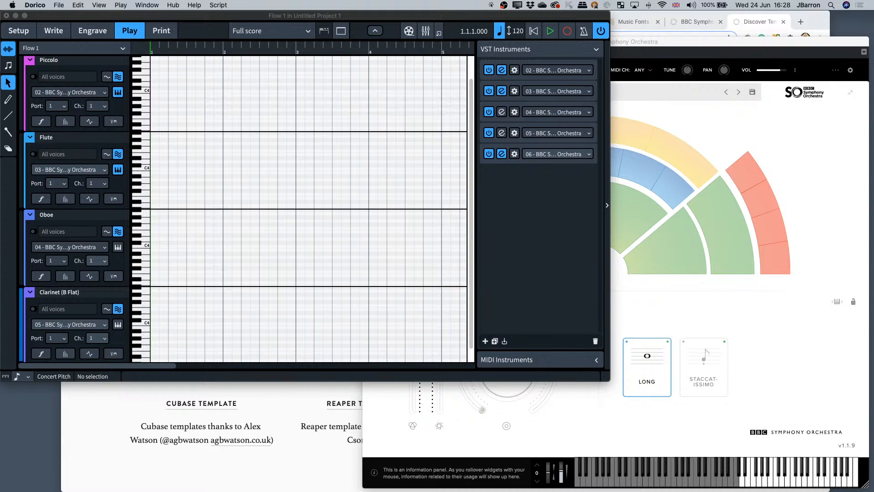
{"action": "left_click_drag", "start_coordinate": [158, 15], "coordinate": [479, 34]}
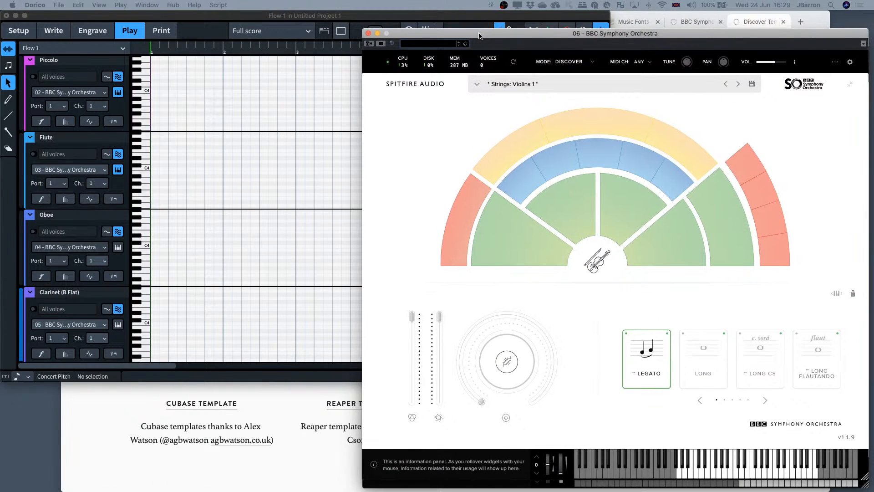
{"action": "left_click", "coordinate": [661, 177]}
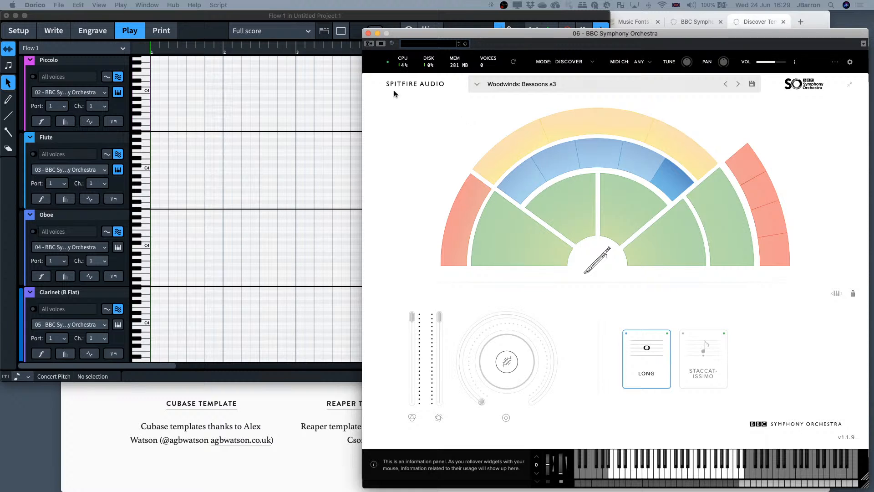
{"action": "left_click", "coordinate": [368, 33]}
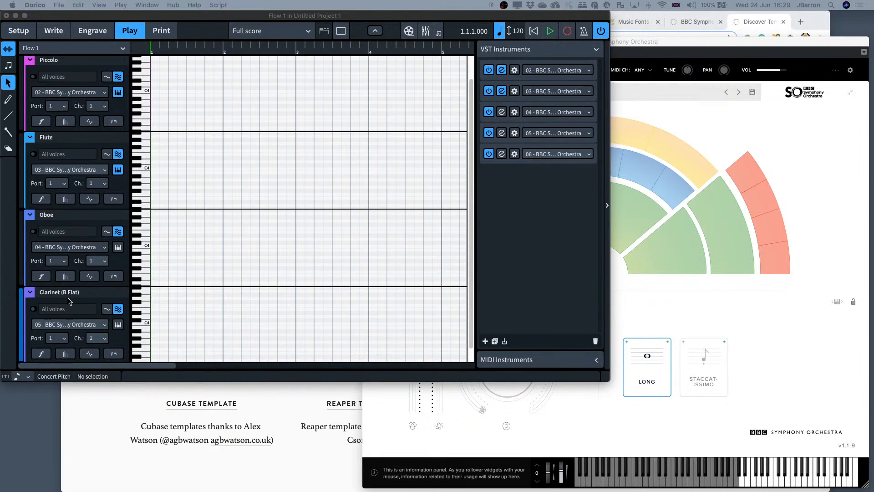
- Route the Bassoon track to the 06 - BBC Symphony Orchestra instrument on channel 1
{"action": "scroll", "coordinate": [64, 251], "scroll_direction": "down", "scroll_amount": 2}
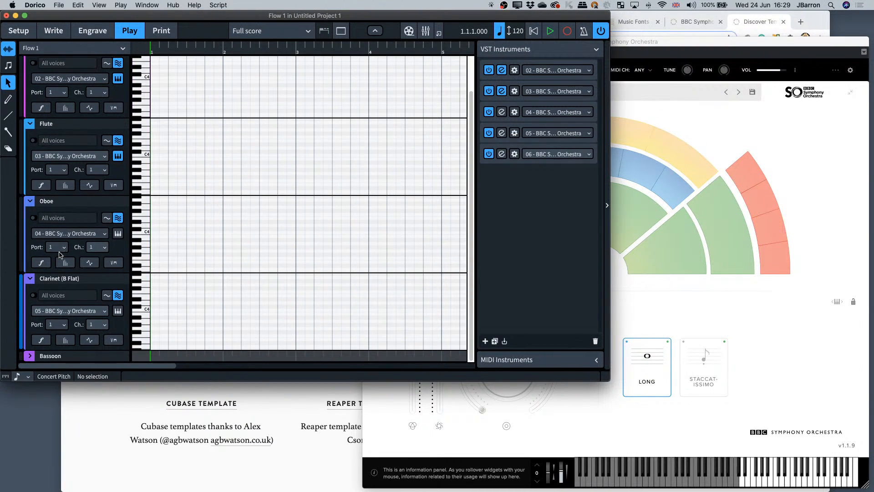
{"action": "scroll", "coordinate": [62, 273], "scroll_direction": "down", "scroll_amount": 2}
{"action": "scroll", "coordinate": [63, 299], "scroll_direction": "down", "scroll_amount": 6}
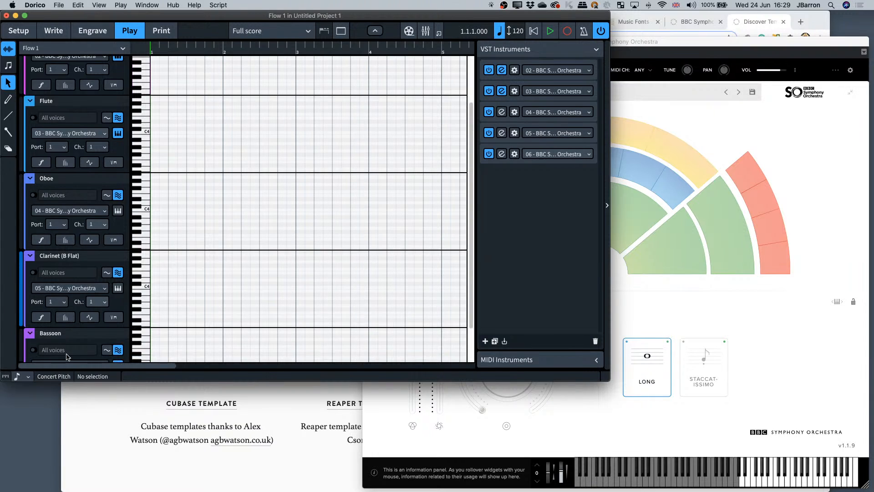
{"action": "left_click", "coordinate": [65, 322]}
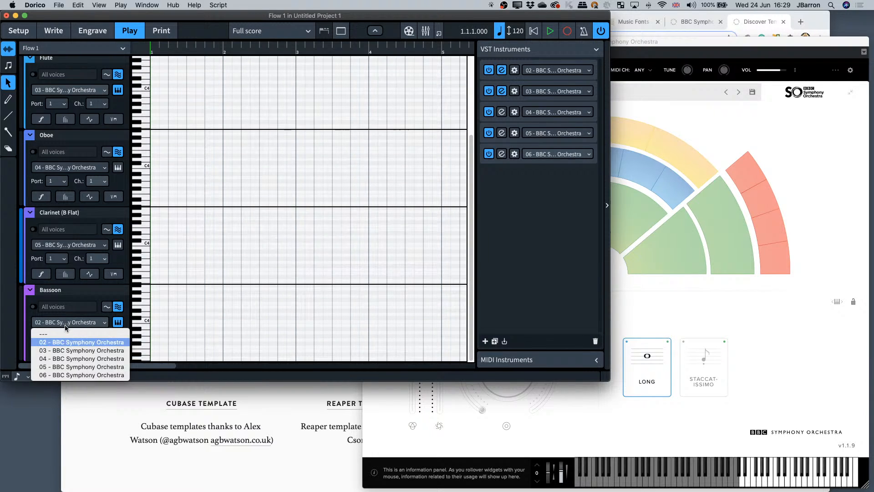
{"action": "left_click", "coordinate": [68, 374]}
{"action": "left_click", "coordinate": [100, 336]}
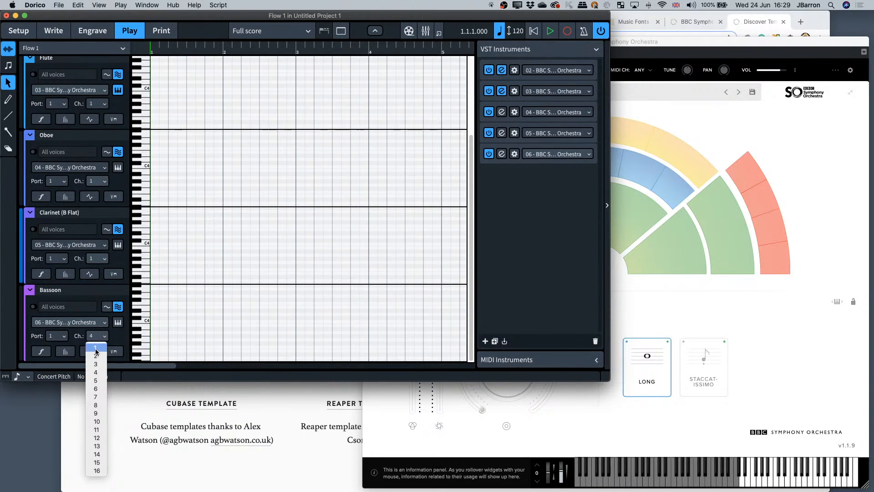
{"action": "left_click", "coordinate": [96, 348]}
- In the endpoint setup of 06 - BBC Symphony Orchestra, assign BBCSO Discover Winds & Brass to channel 1 and show 1 audio output in the Mixer
{"action": "left_click", "coordinate": [514, 155]}
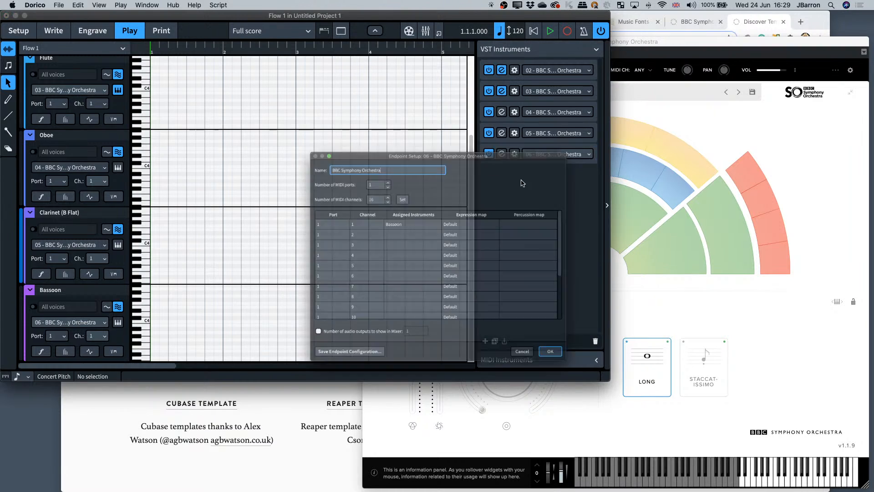
{"action": "left_click", "coordinate": [519, 215]}
{"action": "left_click", "coordinate": [513, 214]}
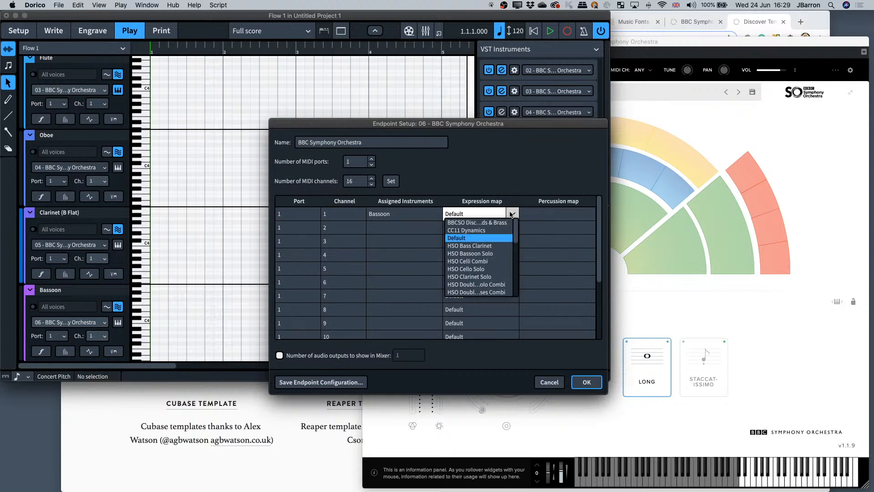
{"action": "left_click", "coordinate": [476, 224]}
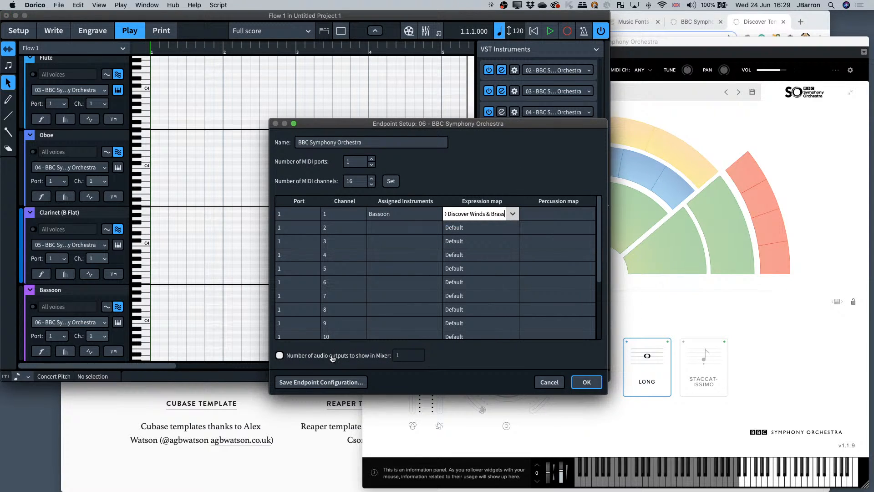
{"action": "left_click", "coordinate": [587, 382]}
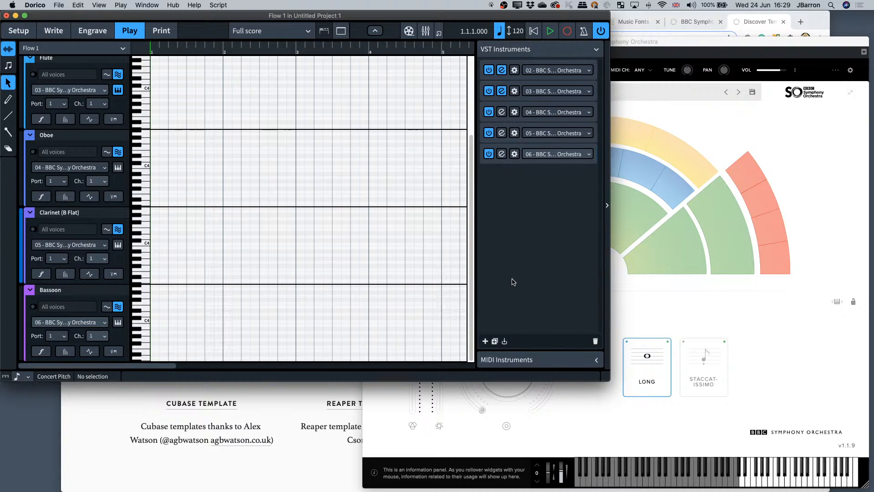
- Examine the instrument channels in the Mixer and the plug-in routing of the woodwind tracks
{"action": "key", "text": "F3"}
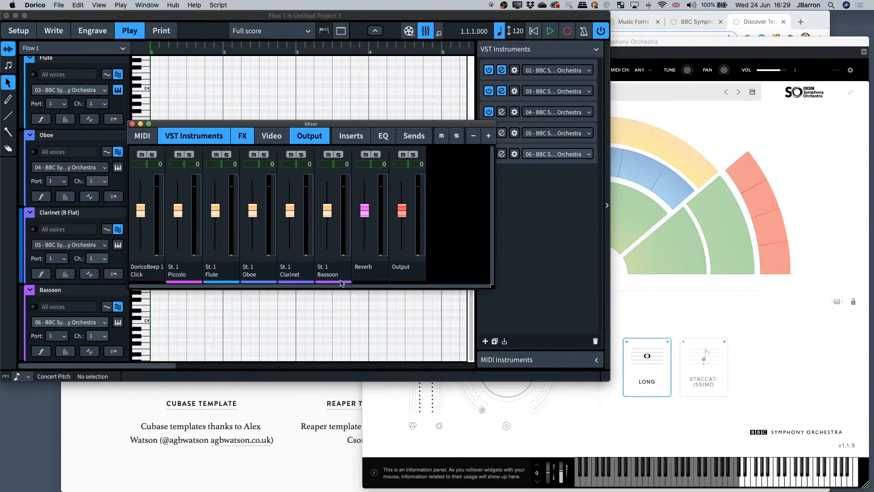
{"action": "key", "text": "F3"}
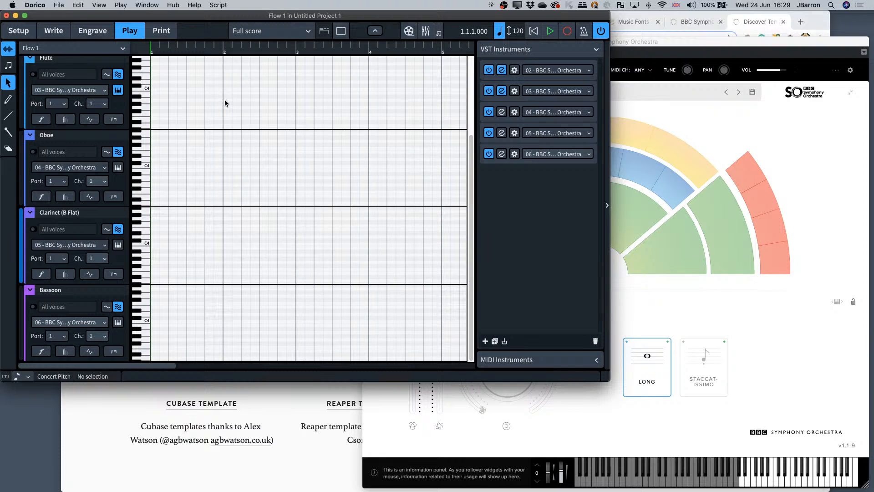
{"action": "scroll", "coordinate": [81, 99], "scroll_direction": "up", "scroll_amount": 3}
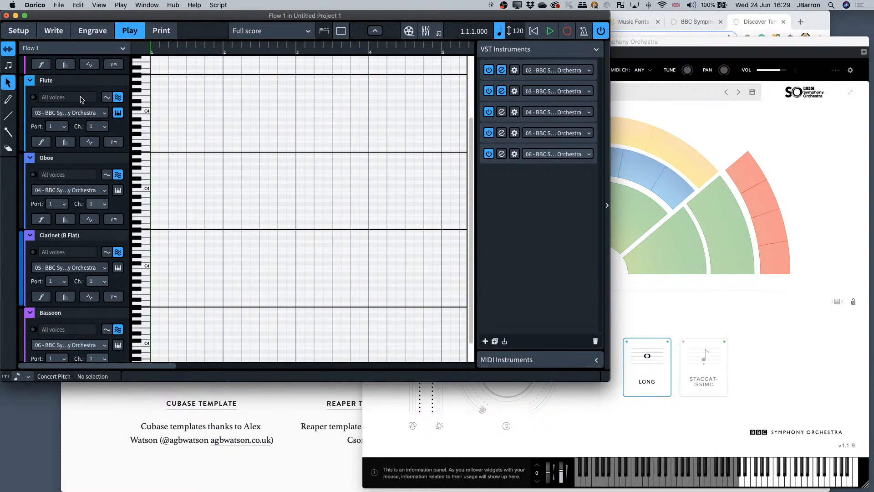
{"action": "scroll", "coordinate": [81, 99], "scroll_direction": "up", "scroll_amount": 5}
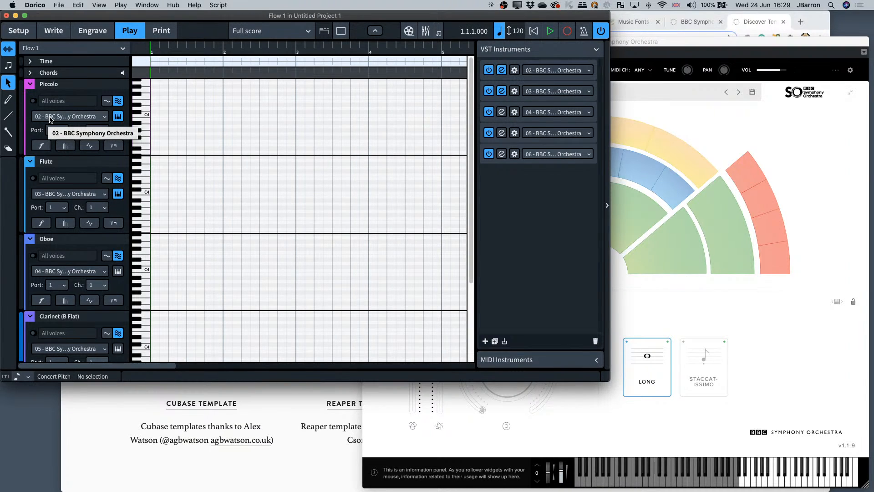
- Close the open plug-in windows of the 02 and 03 BBC Symphony Orchestra instances
{"action": "left_click", "coordinate": [504, 70]}
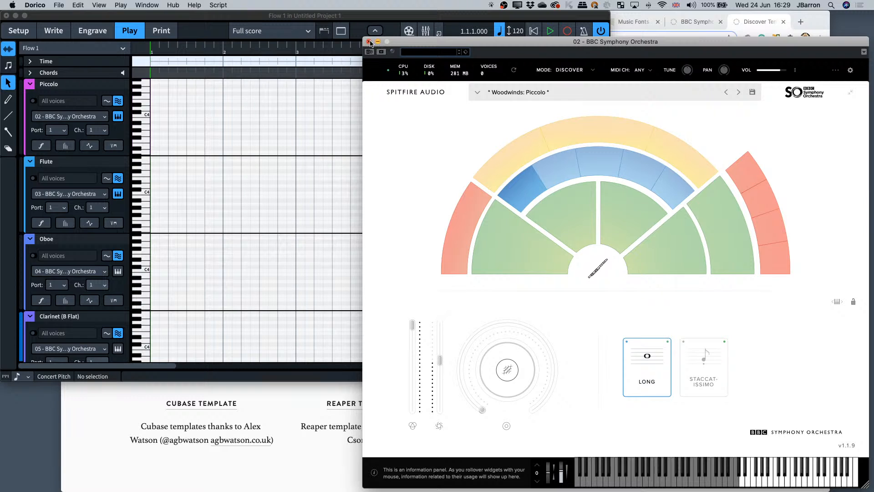
{"action": "left_click", "coordinate": [369, 41]}
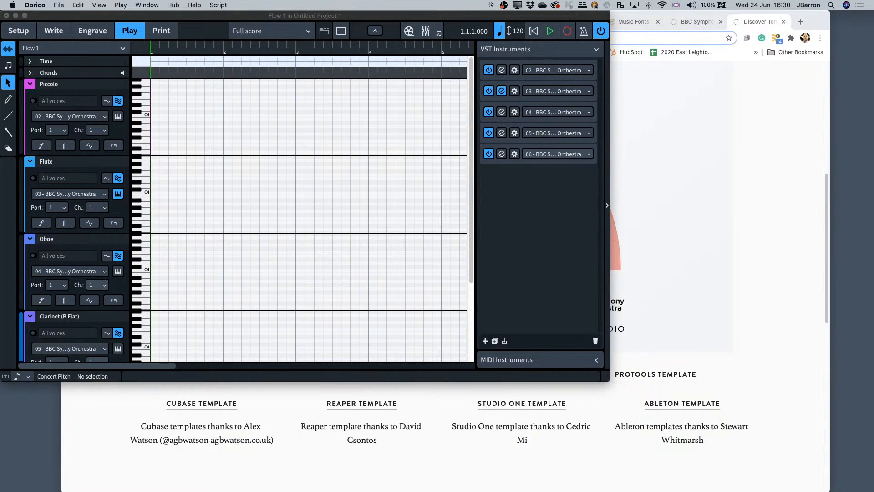
{"action": "left_click", "coordinate": [238, 14]}
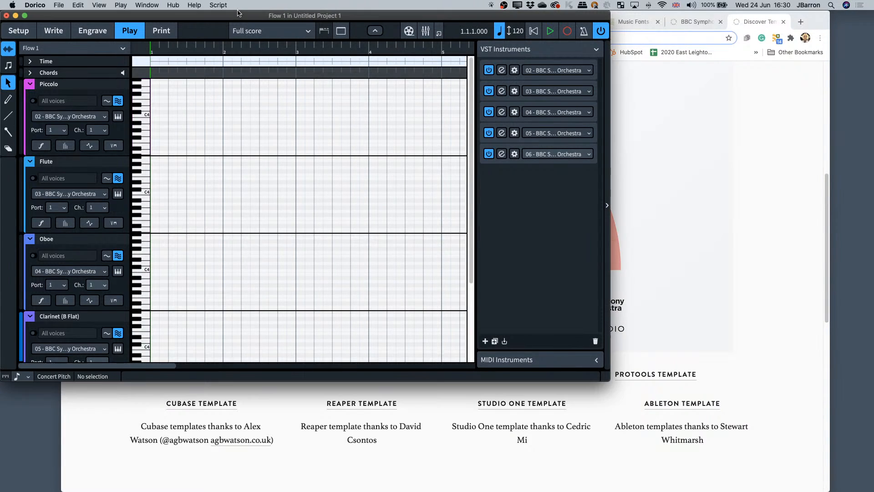
- Examine the sounds loaded for the Piccolo and Oboe tracks and the endpoint setup of the clarinet's plug-in instance
{"action": "left_click", "coordinate": [118, 118]}
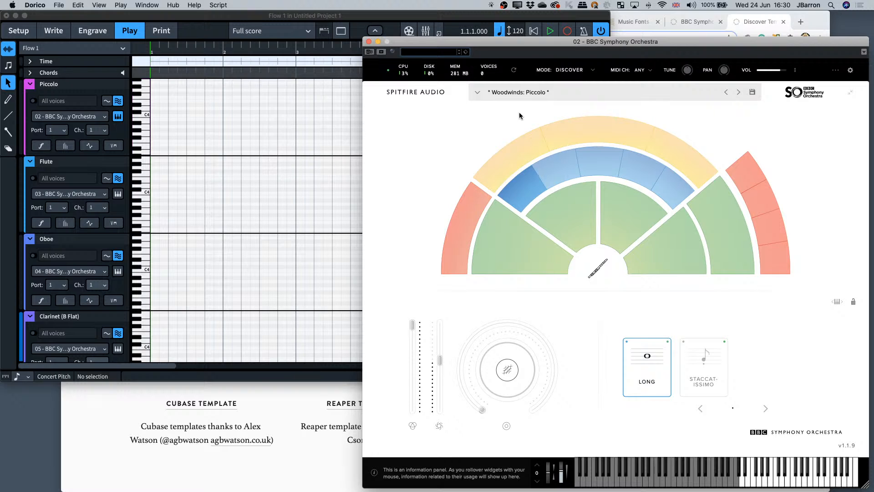
{"action": "left_click", "coordinate": [369, 42]}
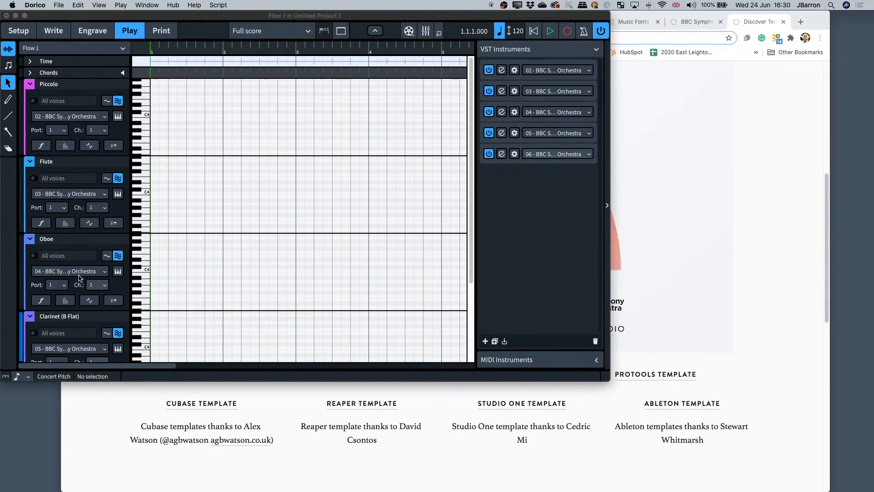
{"action": "left_click", "coordinate": [117, 271]}
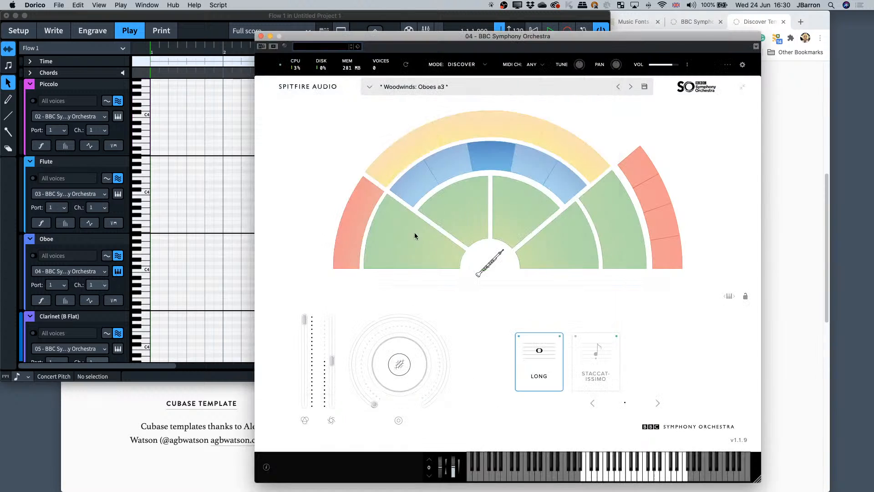
{"action": "left_click", "coordinate": [261, 36]}
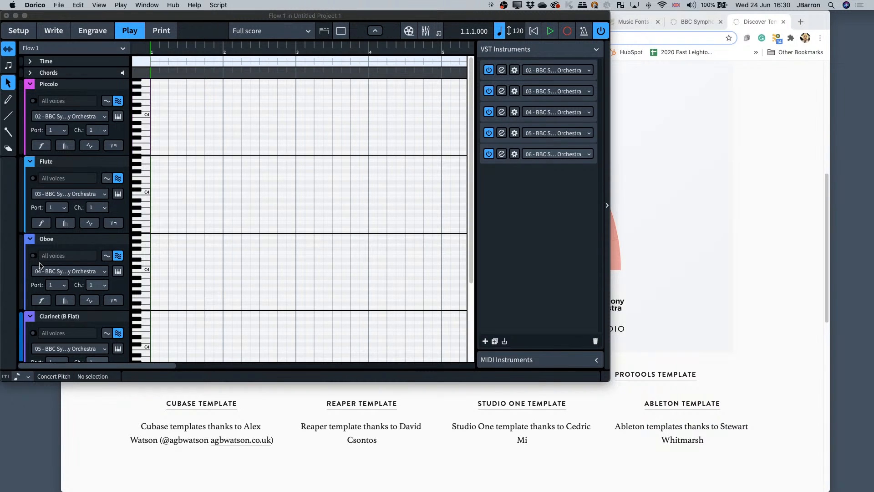
{"action": "left_click", "coordinate": [518, 136]}
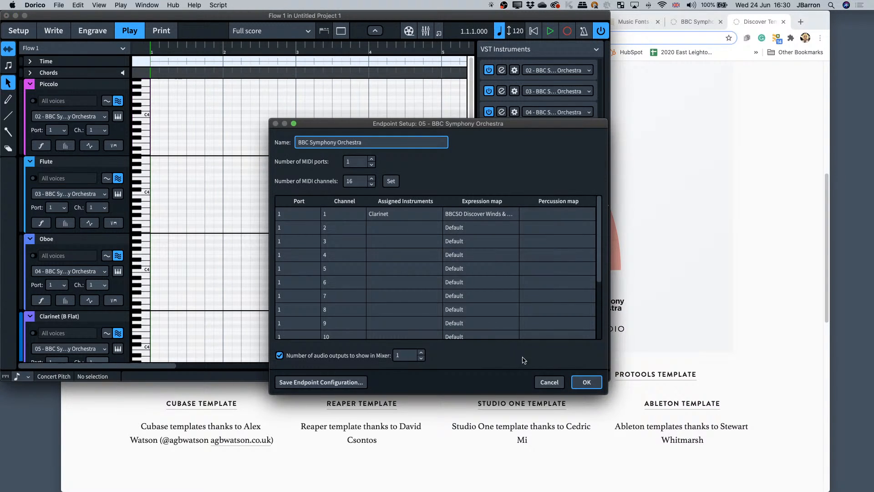
{"action": "left_click", "coordinate": [548, 382]}
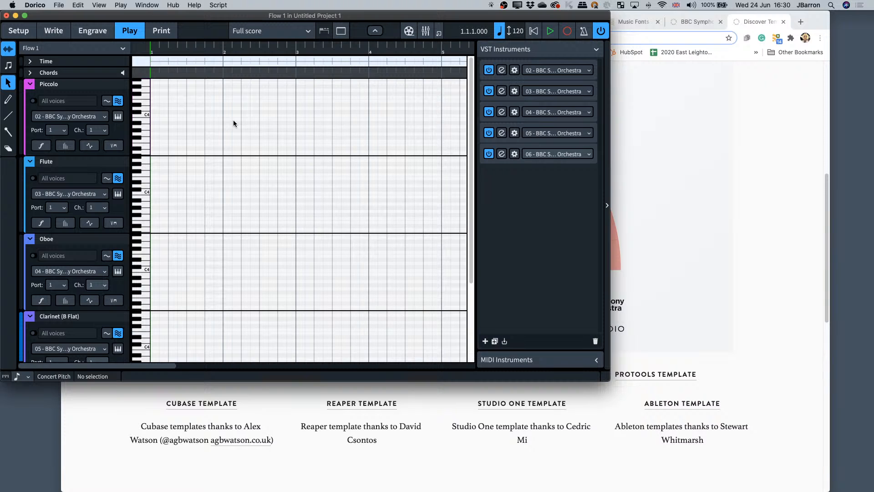
- Look up the key command assigned to Expression Maps by searching the key command preferences for "expression"
{"action": "left_click", "coordinate": [23, 8]}
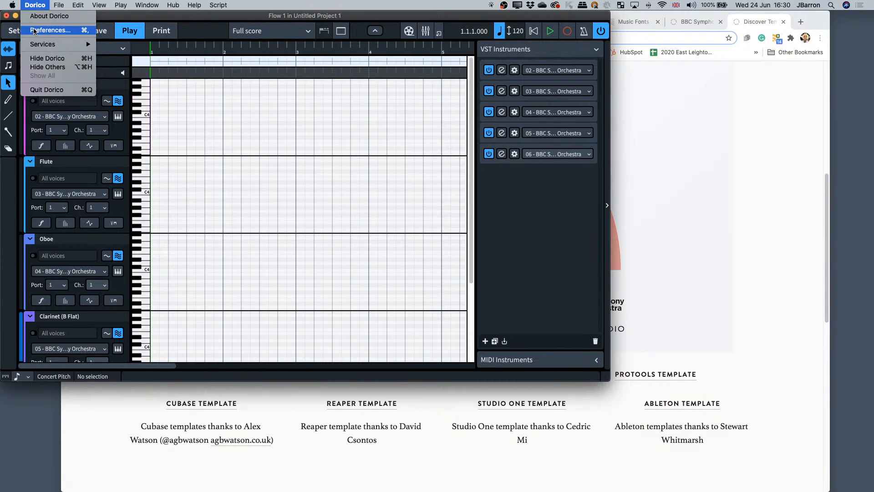
{"action": "left_click", "coordinate": [48, 30]}
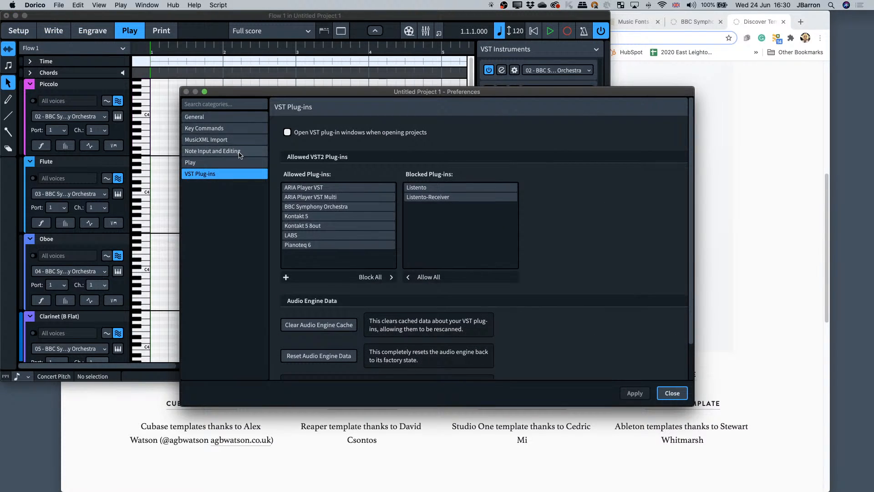
{"action": "left_click", "coordinate": [217, 129]}
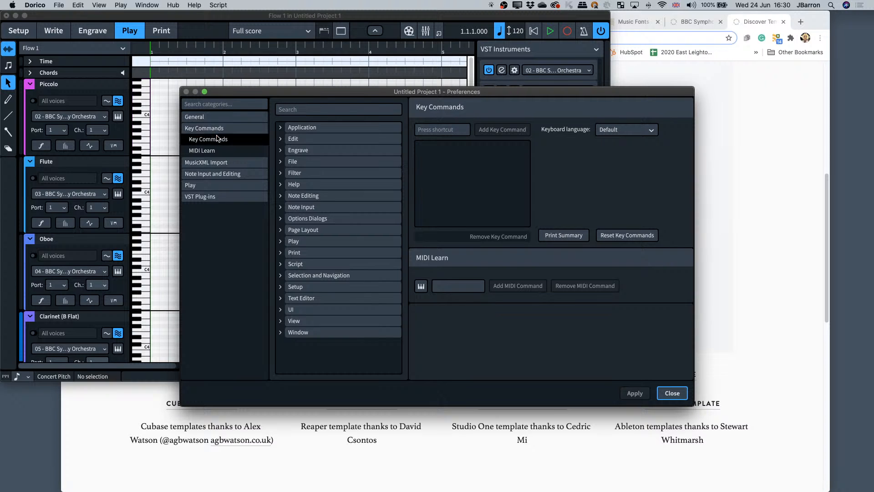
{"action": "left_click", "coordinate": [311, 110]}
{"action": "type", "text": "expression"}
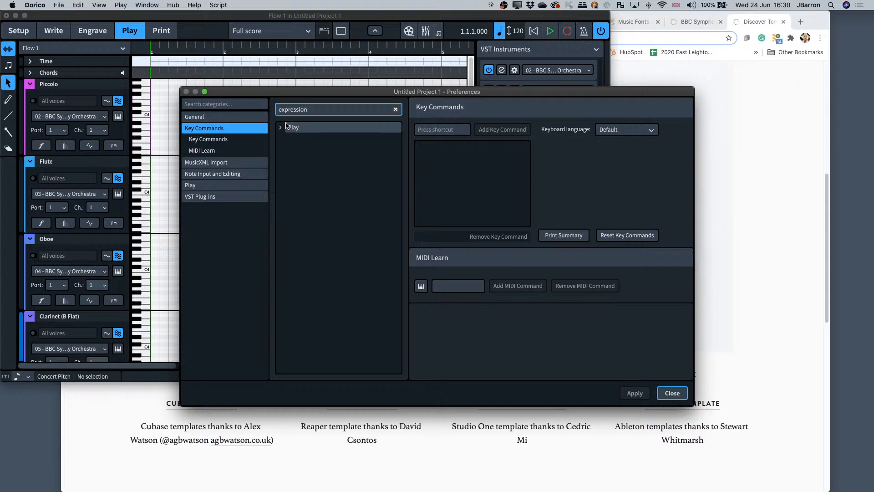
{"action": "left_click", "coordinate": [280, 127]}
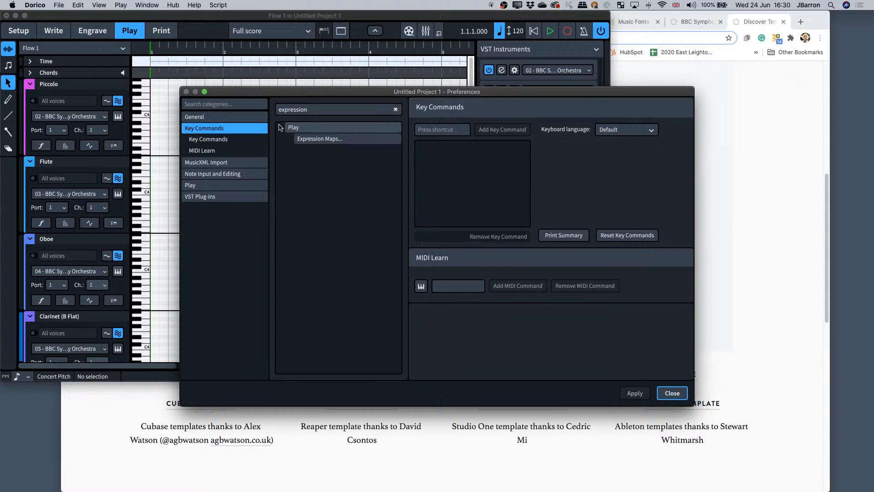
{"action": "left_click", "coordinate": [318, 142]}
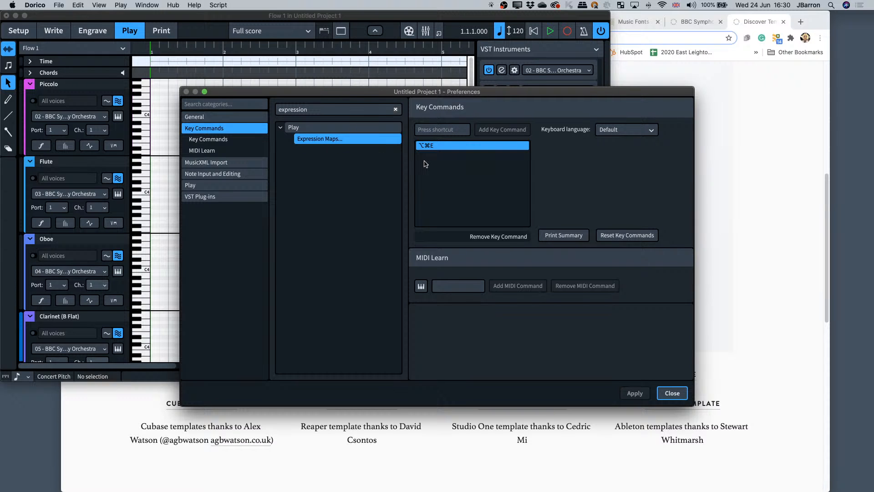
{"action": "left_click", "coordinate": [672, 393]}
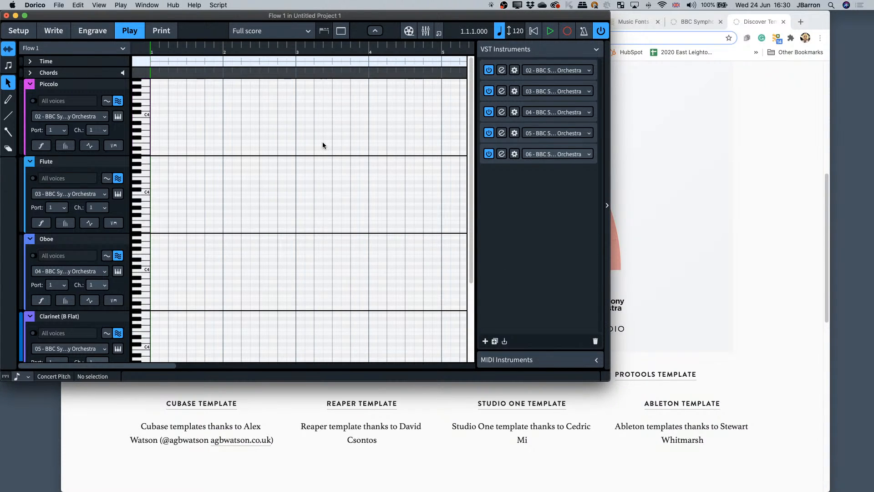
- Select the first Piccolo note in Write mode and examine the Natural switch of the BBCSO Discover Winds & Brass expression map
{"action": "key", "text": "super+2"}
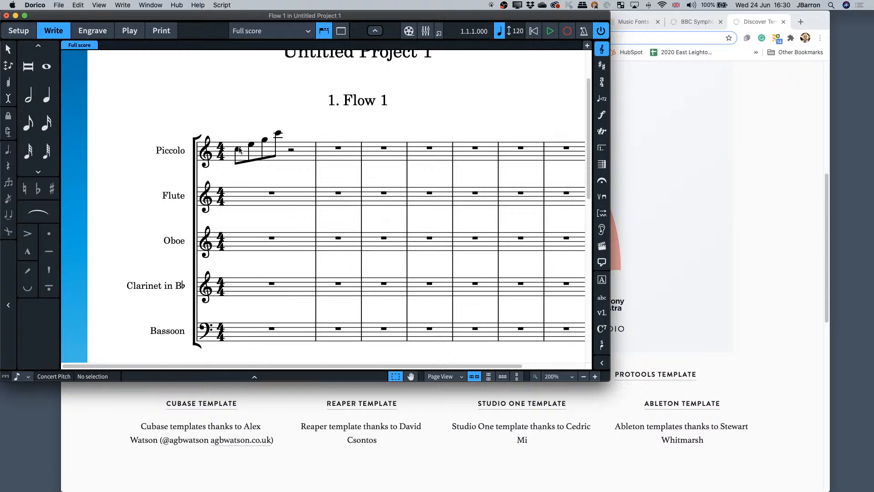
{"action": "left_click", "coordinate": [239, 149]}
{"action": "key", "text": "alt+super+e"}
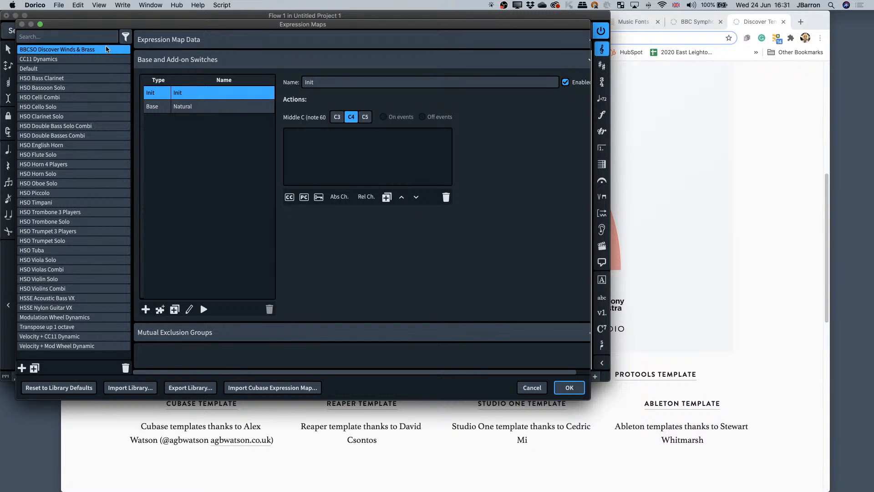
{"action": "left_click", "coordinate": [173, 109]}
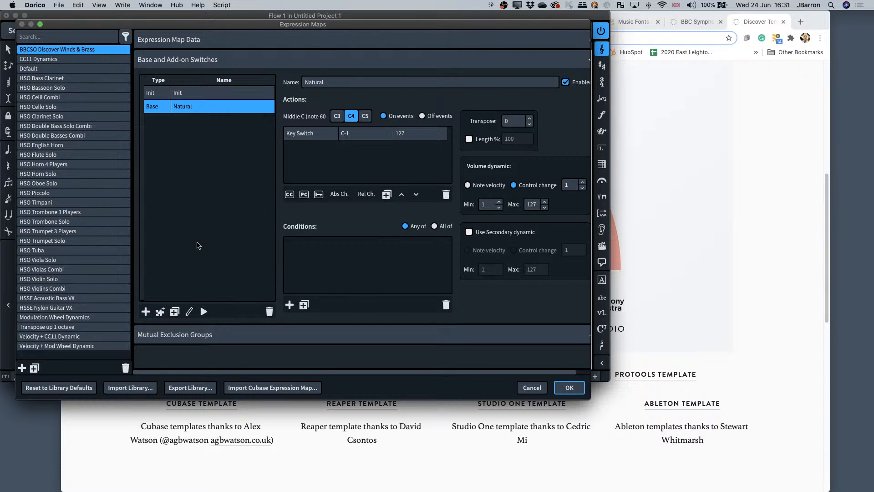
{"action": "key", "text": "Return"}
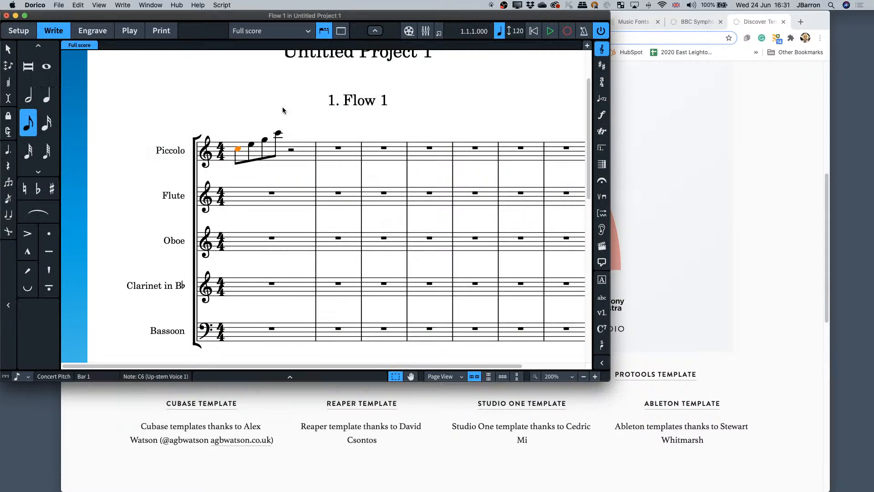
- Return to Play mode and open the plug-in window of the Piccolo's 02 - BBC Symphony Orchestra instance
{"action": "left_click", "coordinate": [215, 80]}
{"action": "left_click", "coordinate": [132, 31]}
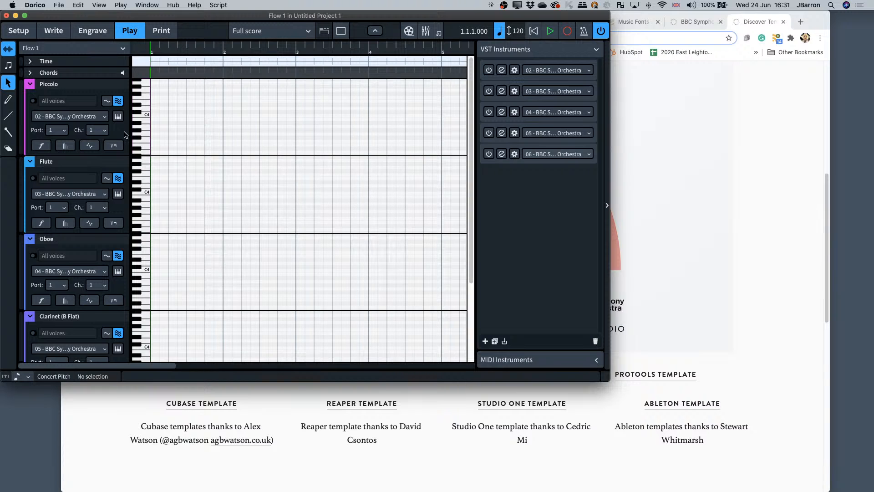
{"action": "left_click", "coordinate": [117, 116]}
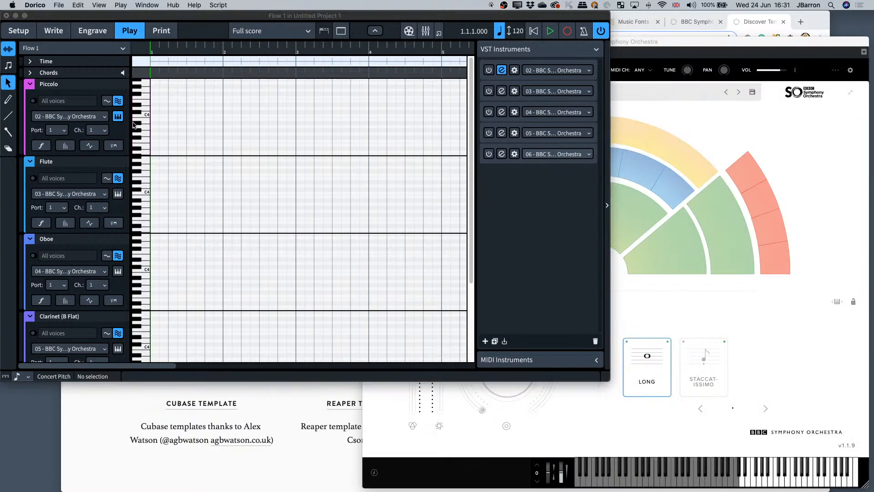
- Audition the Natural base switch of BBCSO Discover Winds & Brass in Expression Maps alongside the Piccolo's plug-in
{"action": "left_click", "coordinate": [236, 125]}
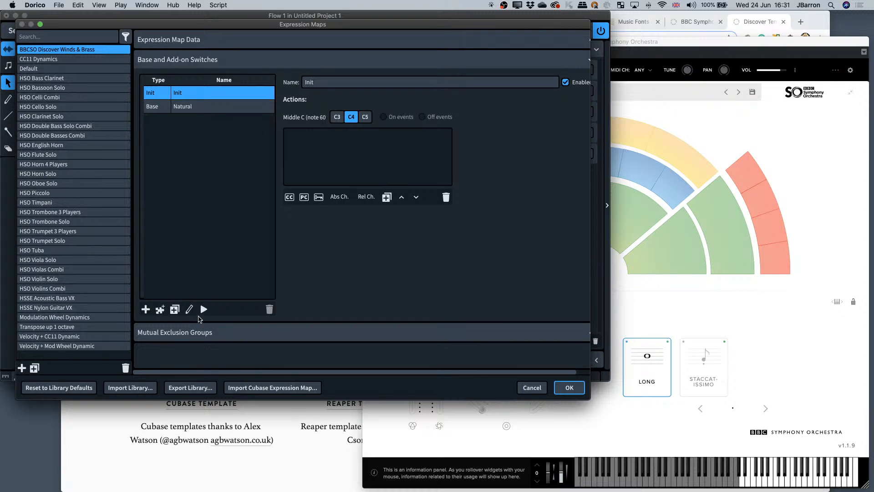
{"action": "left_click", "coordinate": [163, 106]}
{"action": "left_click", "coordinate": [205, 312]}
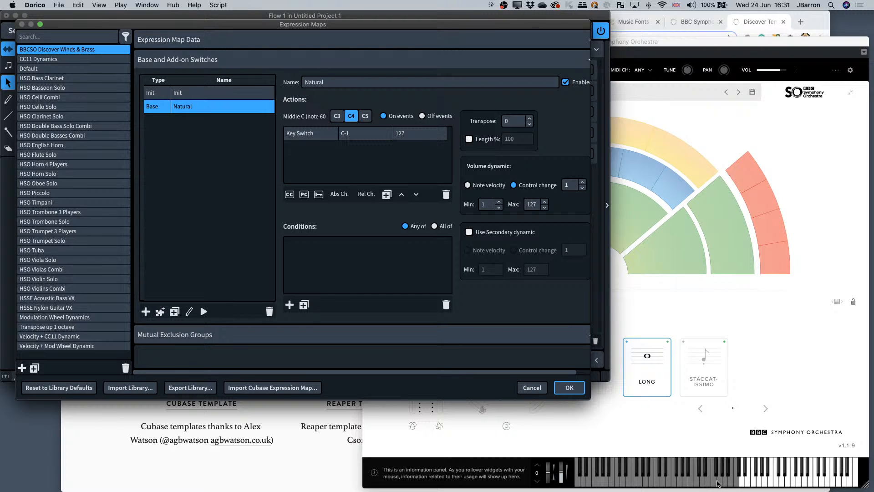
{"action": "left_click", "coordinate": [224, 190]}
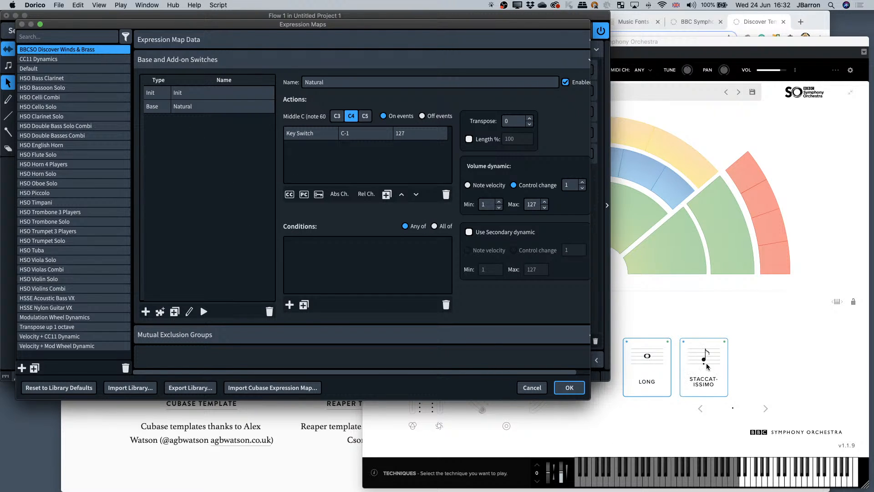
- Add a Staccatissimo base switch to BBCSO Discover Winds & Brass with a key switch action on C#-1
{"action": "left_click", "coordinate": [146, 312]}
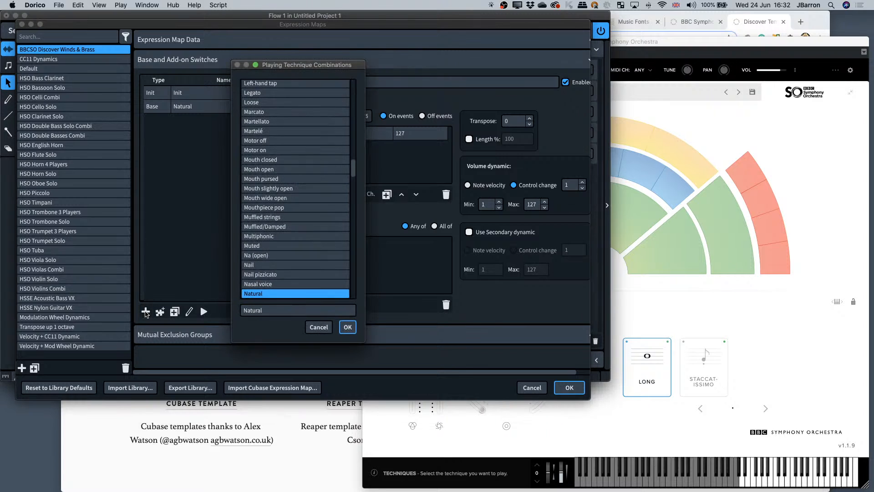
{"action": "type", "text": "st"}
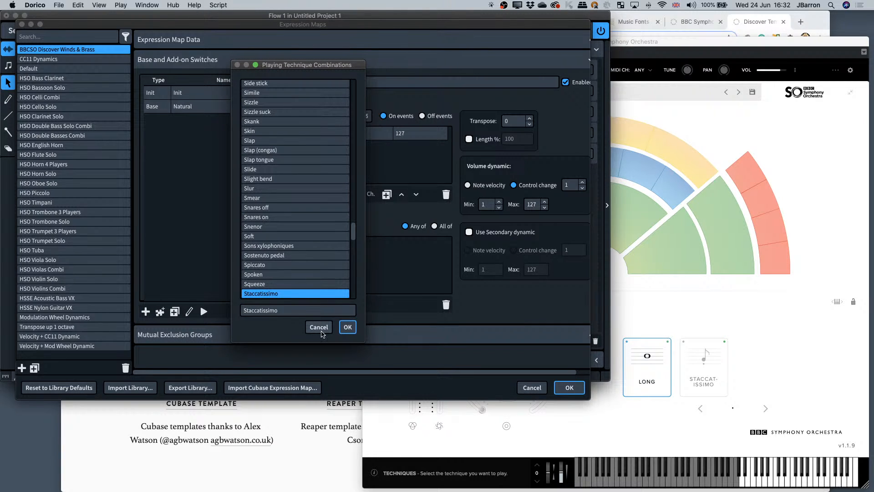
{"action": "left_click", "coordinate": [347, 327]}
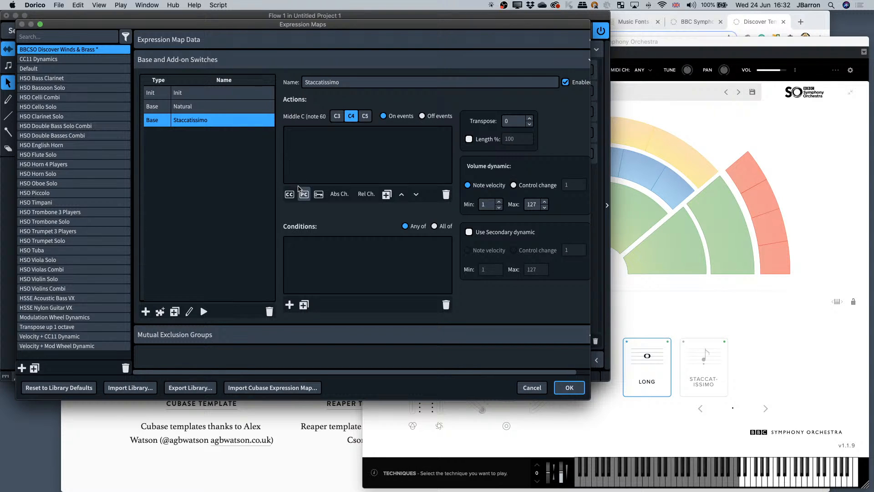
{"action": "left_click", "coordinate": [319, 194]}
{"action": "double_click", "coordinate": [357, 135]}
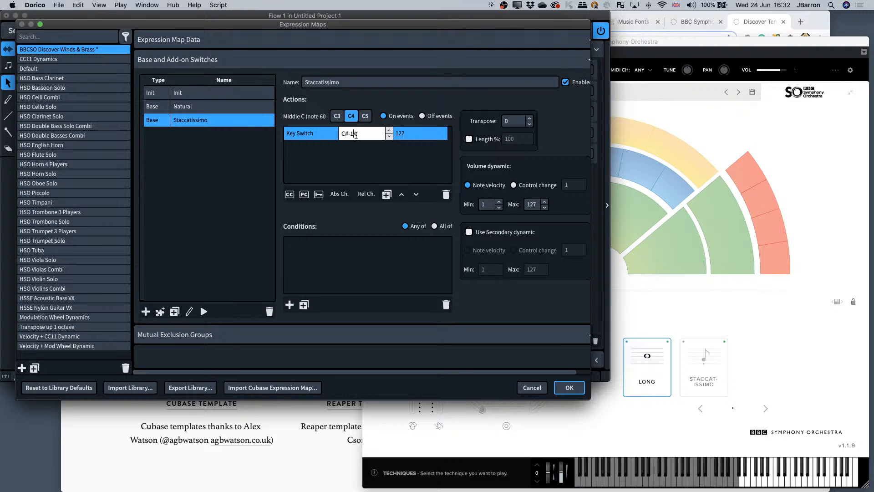
{"action": "key", "text": "Return"}
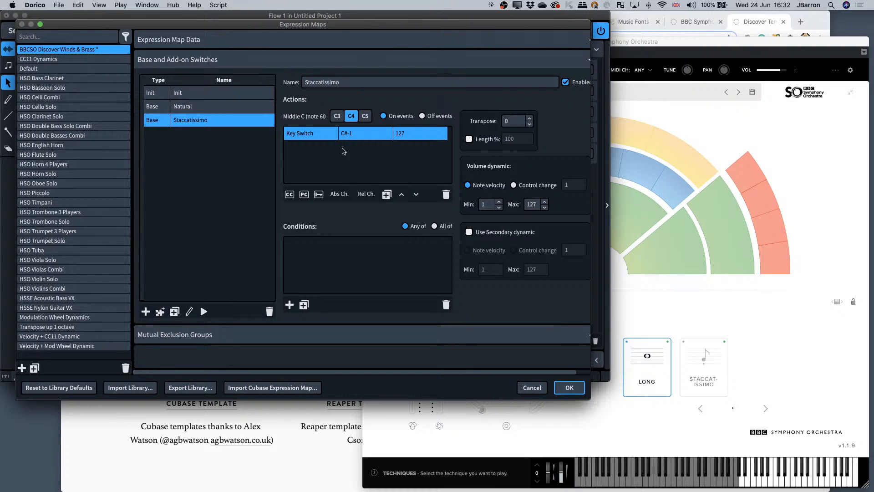
- Set Staccatissimo's volume dynamic to control change 1, compare the switch with Natural, and save the expression map changes
{"action": "left_click", "coordinate": [520, 187]}
{"action": "left_click", "coordinate": [188, 106]}
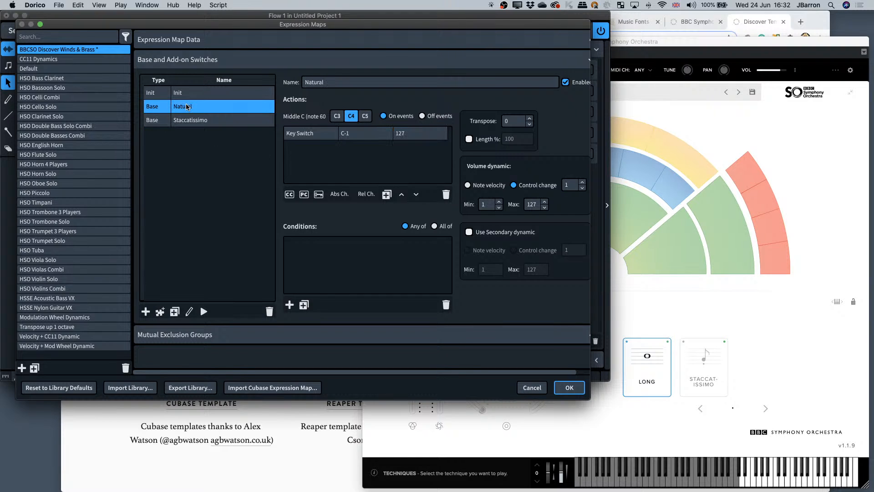
{"action": "left_click", "coordinate": [199, 120]}
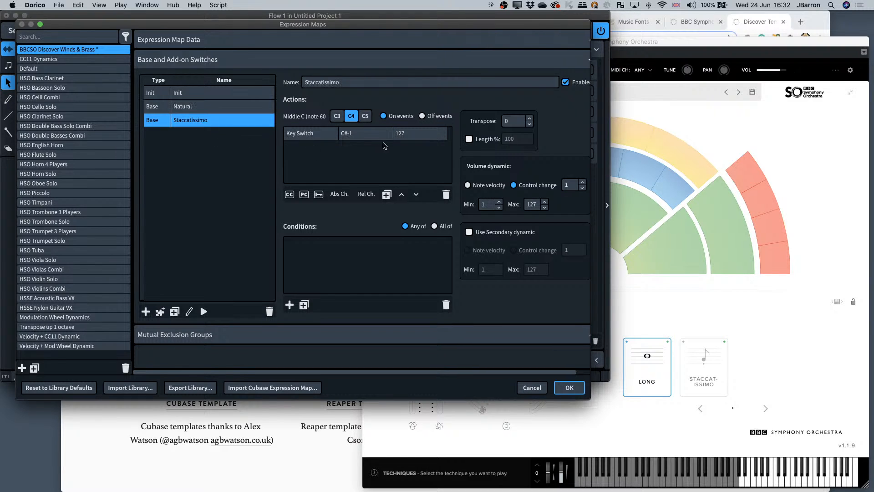
{"action": "left_click", "coordinate": [561, 388]}
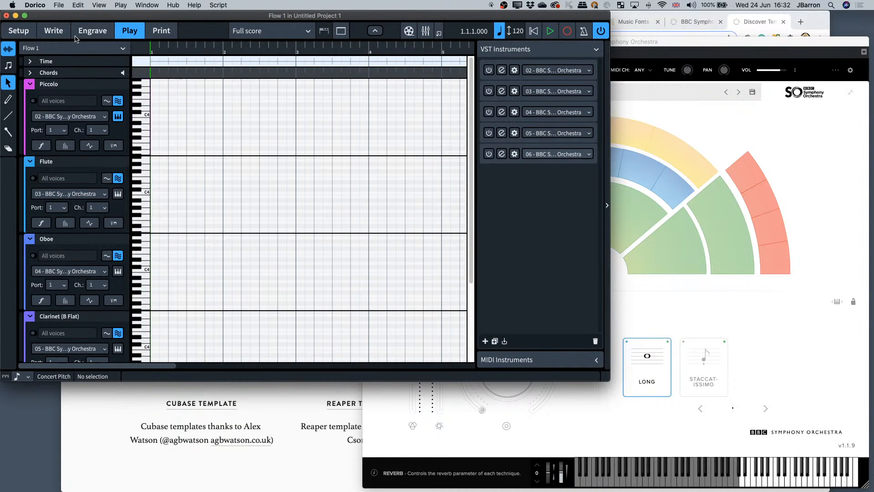
- Enter the eighth notes C, D, E, F and G in bar 2 of the Flute staff in Write mode
{"action": "left_click", "coordinate": [54, 30]}
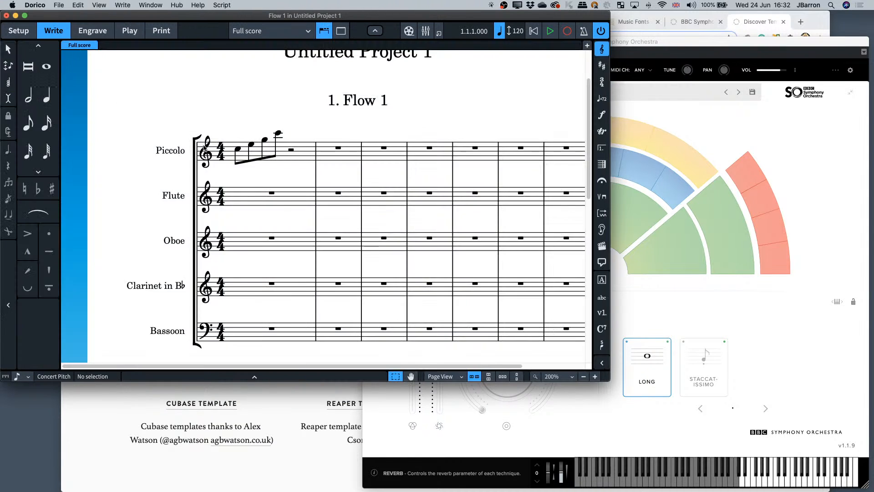
{"action": "double_click", "coordinate": [322, 202]}
{"action": "key", "text": "5"}
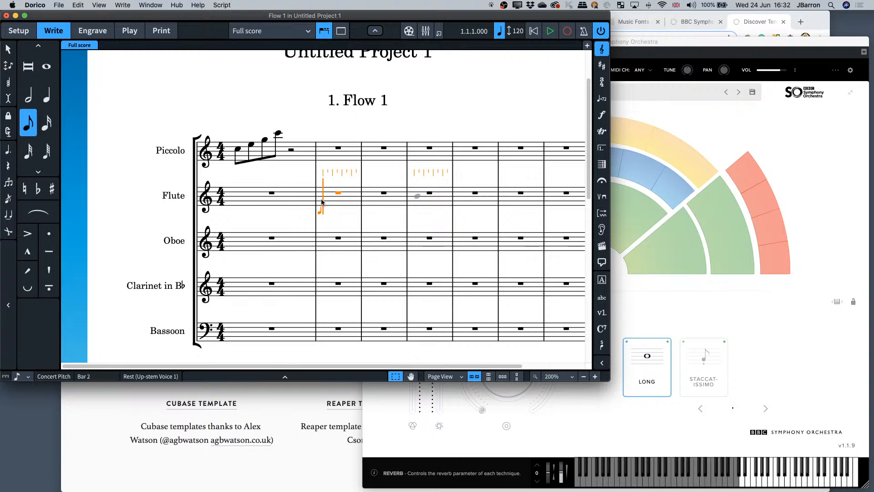
{"action": "key", "text": "c"}
{"action": "key", "text": "d"}
{"action": "key", "text": "e"}
{"action": "key", "text": "f"}
{"action": "key", "text": "g"}
{"action": "key", "text": "Escape"}
- Apply staccatissimo articulations to all five eighth notes in bar 2 of the Flute
{"action": "key", "text": "shift+Left"}
{"action": "key", "text": "shift+Left"}
{"action": "key", "text": "shift+Left"}
{"action": "key", "text": "shift+Left"}
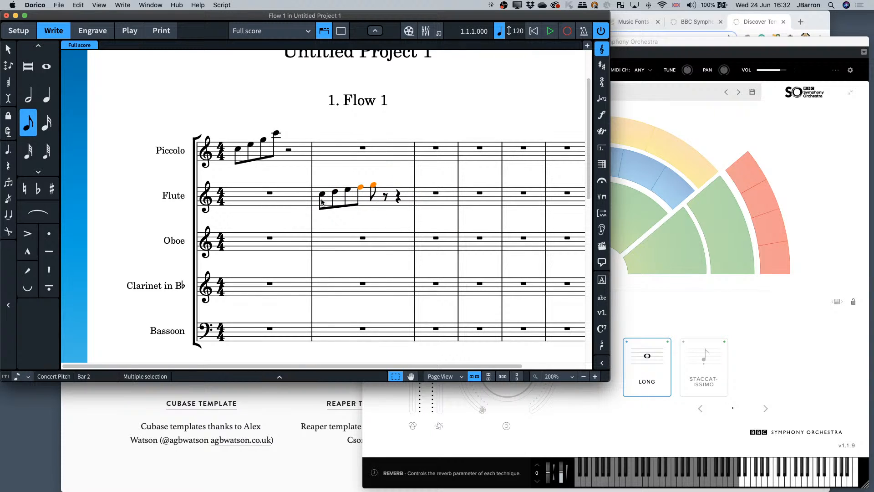
{"action": "left_click", "coordinate": [49, 269]}
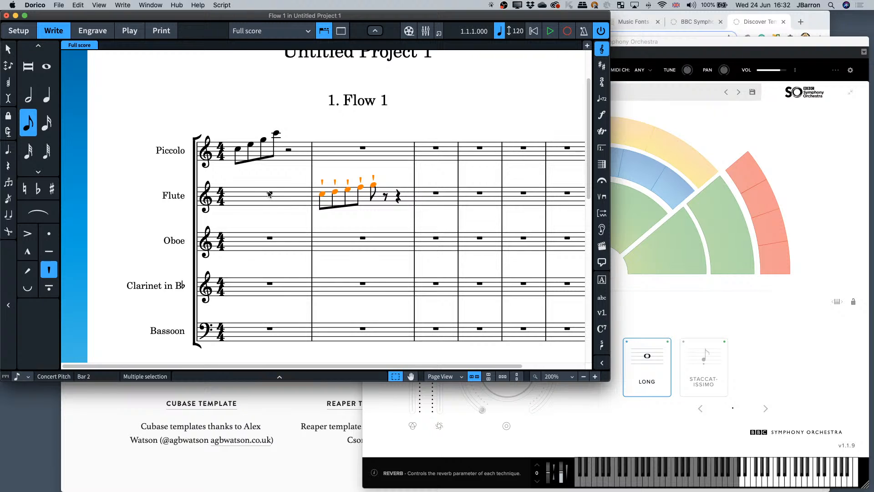
- Move the Piccolo's bar 1 phrase to the Flute staff by copying it and deleting the original, and transpose it down an octave
{"action": "left_click", "coordinate": [279, 158]}
{"action": "left_click", "coordinate": [233, 201], "text": "alt"}
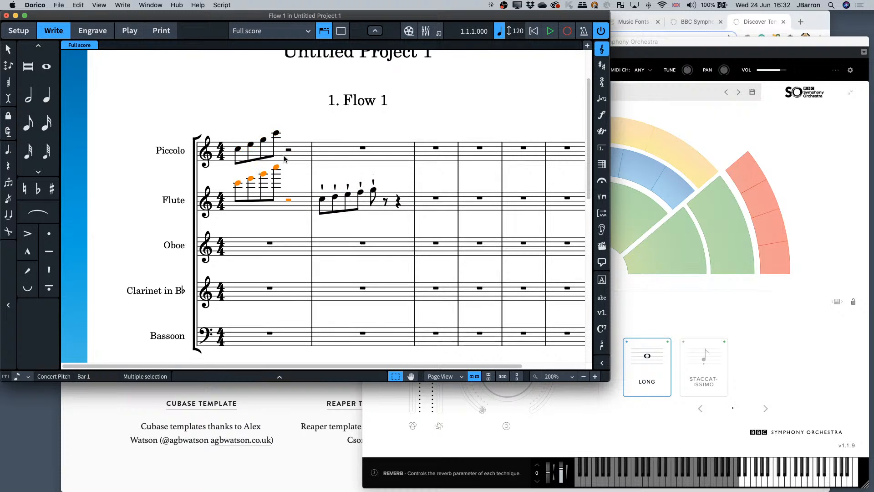
{"action": "left_click", "coordinate": [284, 158]}
{"action": "key", "text": "Delete"}
{"action": "left_click", "coordinate": [280, 202]}
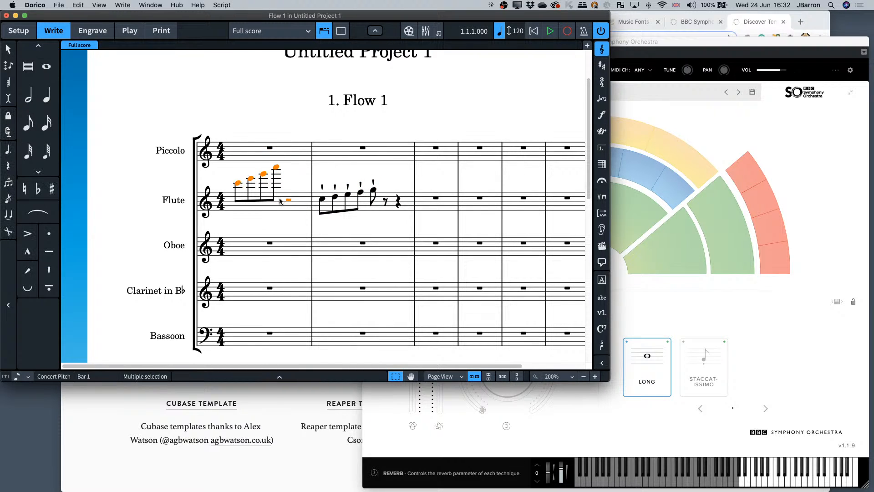
{"action": "key", "text": "alt+super+Down"}
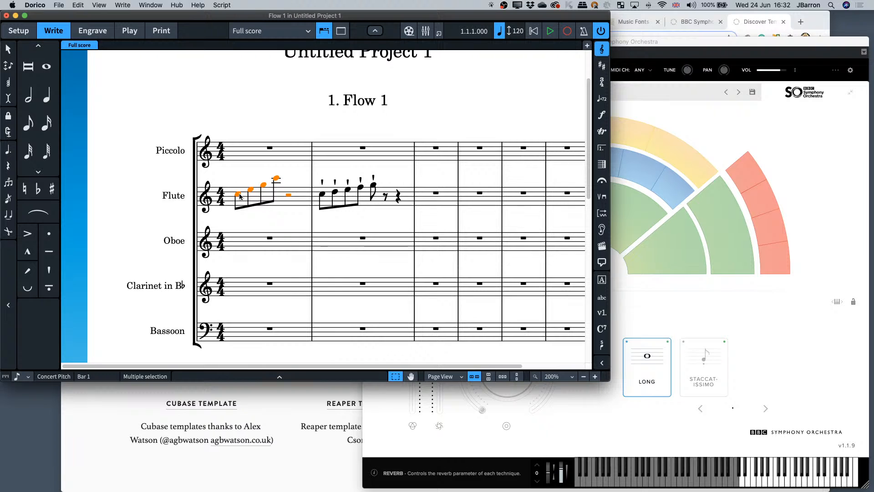
- Play back the flute passage in bars 1 and 2 from its first note
{"action": "left_click", "coordinate": [239, 196]}
{"action": "key", "text": "space"}
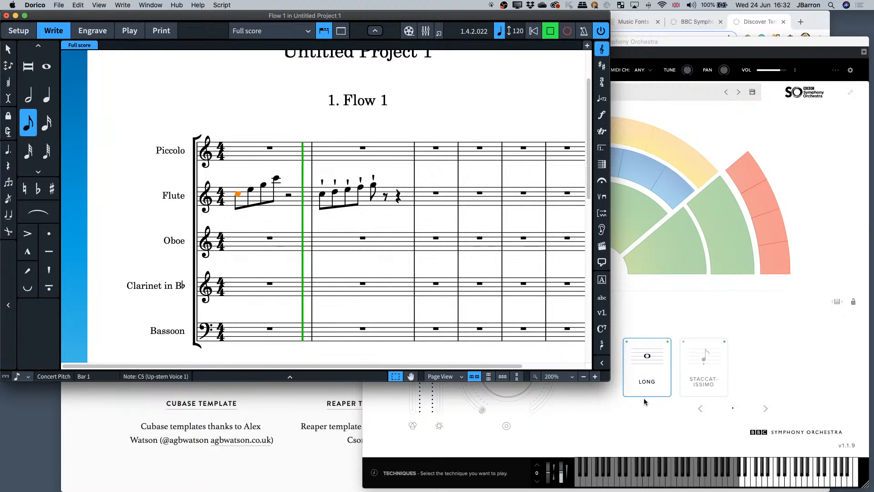
{"action": "key", "text": "space"}
{"action": "left_click", "coordinate": [367, 209]}
{"action": "left_click", "coordinate": [189, 70]}
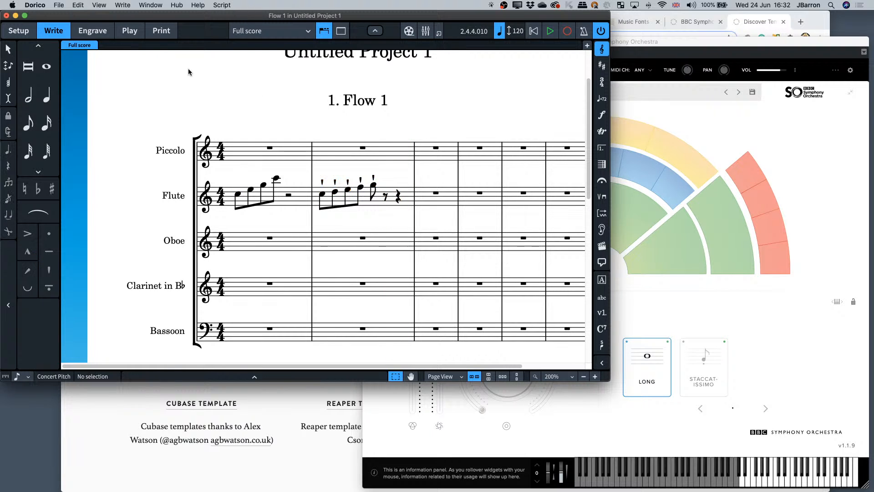
- Open the expression maps from Play mode and select the Staccatissimo switch of BBCSO Discover Winds & Brass
{"action": "left_click", "coordinate": [137, 34]}
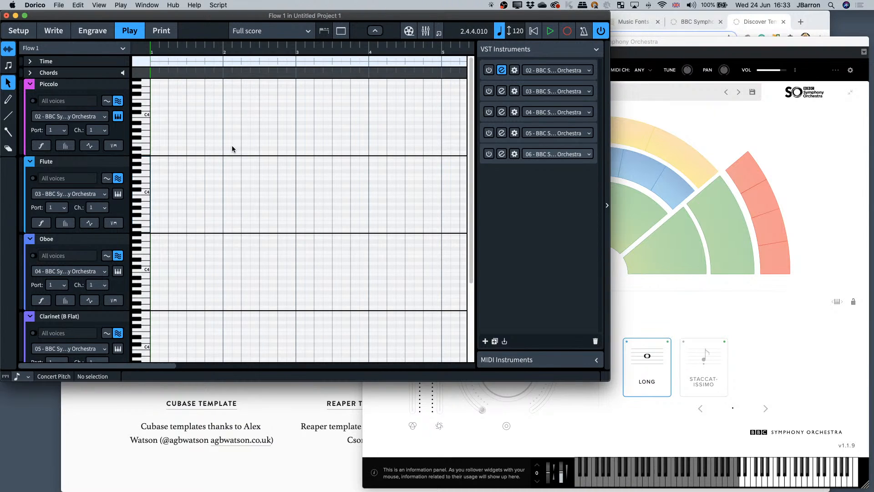
{"action": "key", "text": "super+shift+x"}
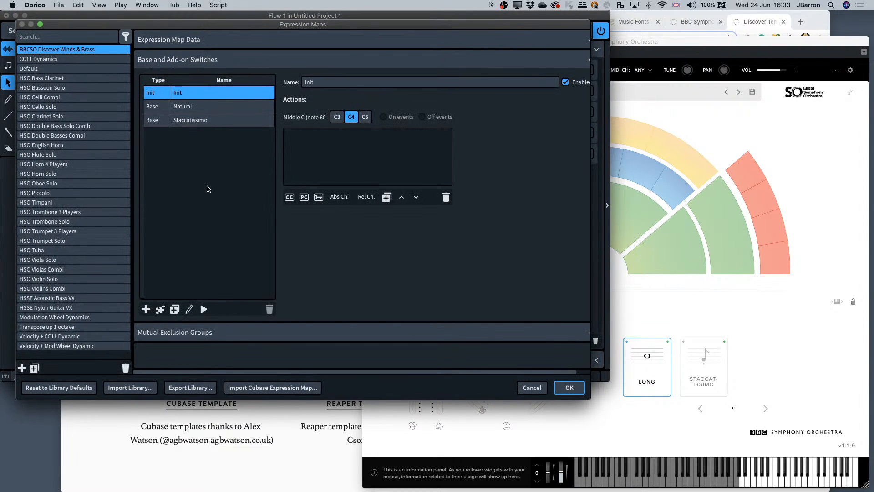
{"action": "left_click", "coordinate": [207, 185]}
{"action": "left_click", "coordinate": [187, 121]}
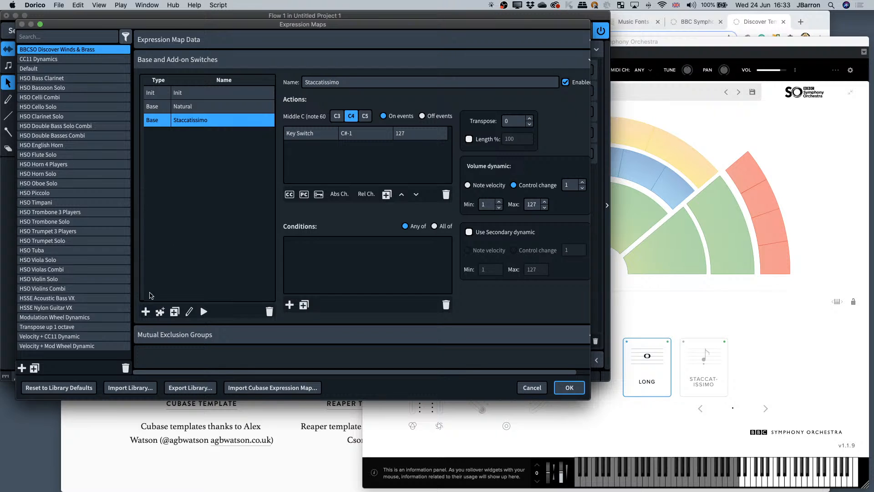
{"action": "left_click", "coordinate": [146, 311]}
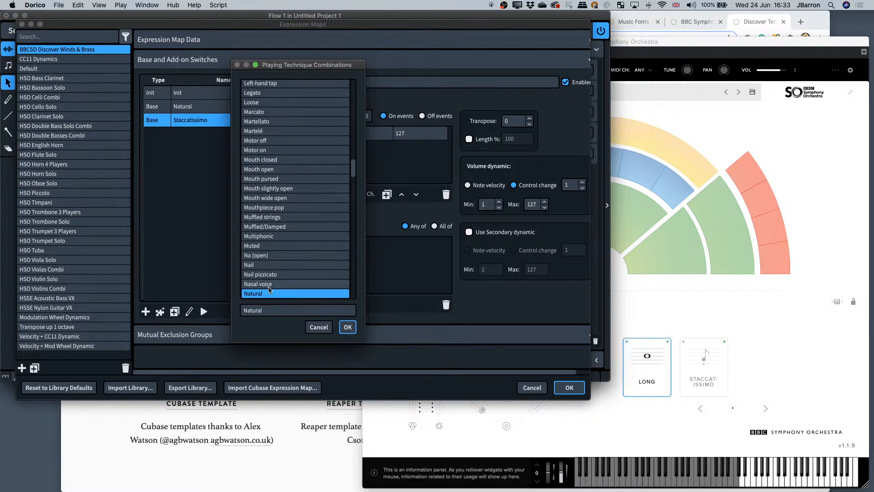
{"action": "type", "text": "st"}
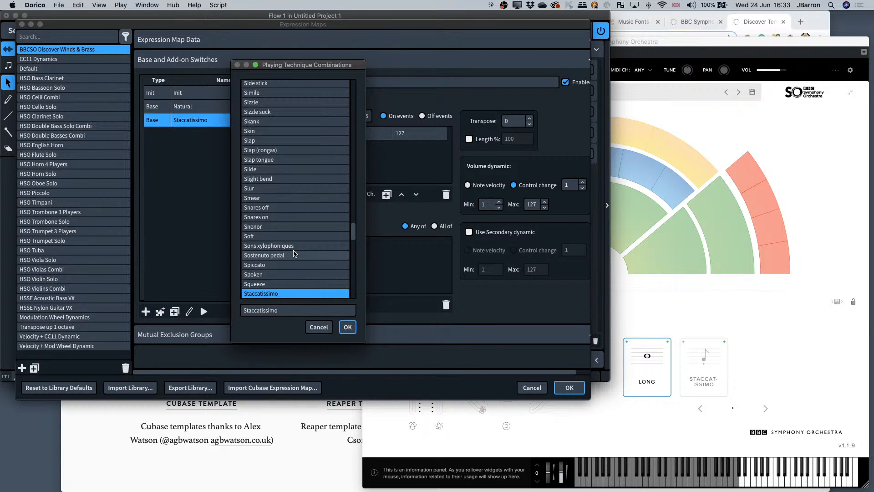
{"action": "key", "text": "Up"}
{"action": "key", "text": "Down"}
{"action": "key", "text": "Down"}
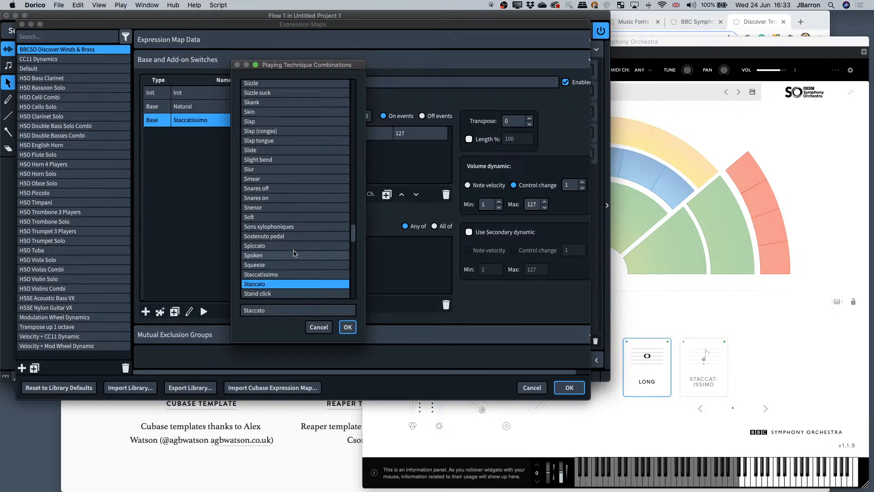
{"action": "key", "text": "Return"}
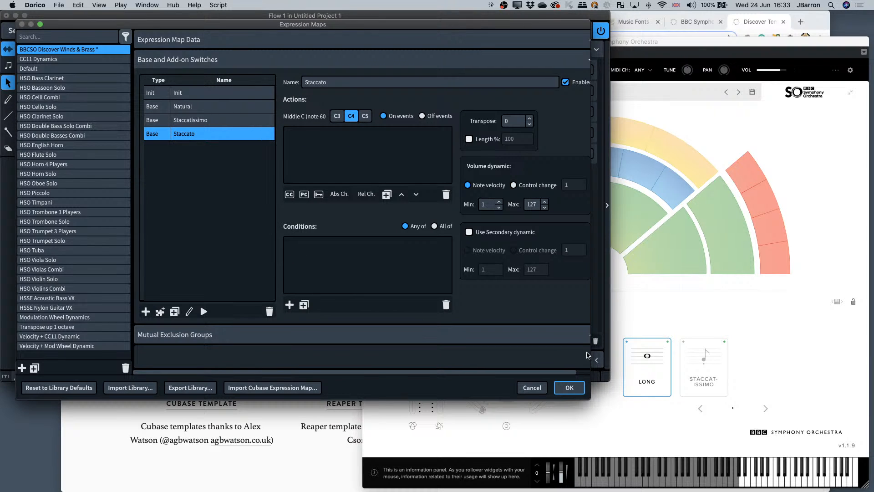
{"action": "left_click", "coordinate": [229, 121]}
{"action": "left_click", "coordinate": [210, 134]}
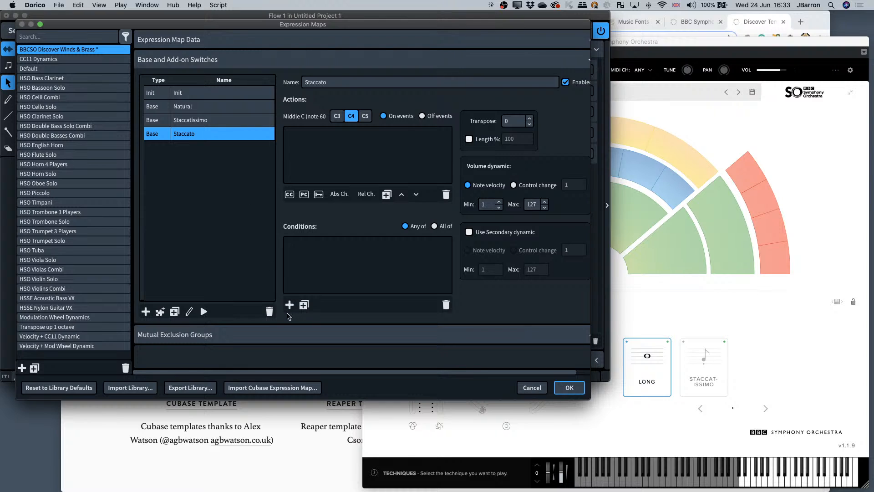
{"action": "left_click", "coordinate": [269, 311]}
- Duplicate the Staccatissimo base switch and change the copy's playing technique to Staccato
{"action": "left_click", "coordinate": [187, 122]}
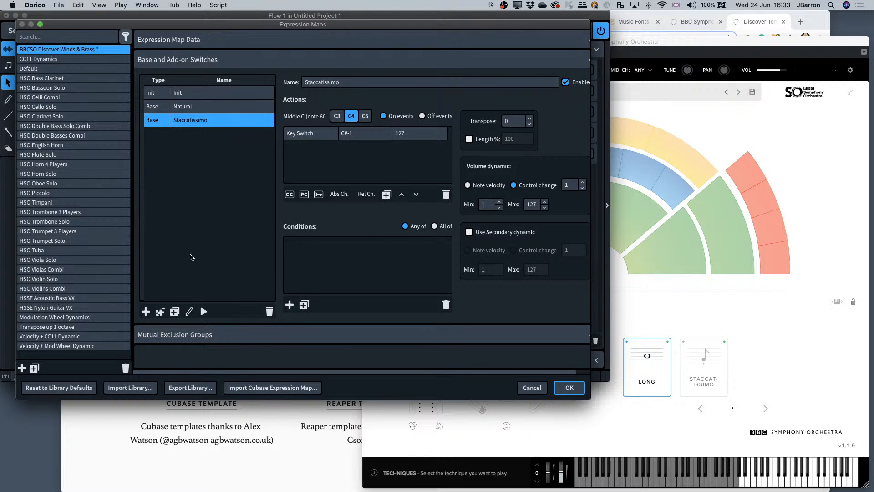
{"action": "left_click", "coordinate": [174, 311]}
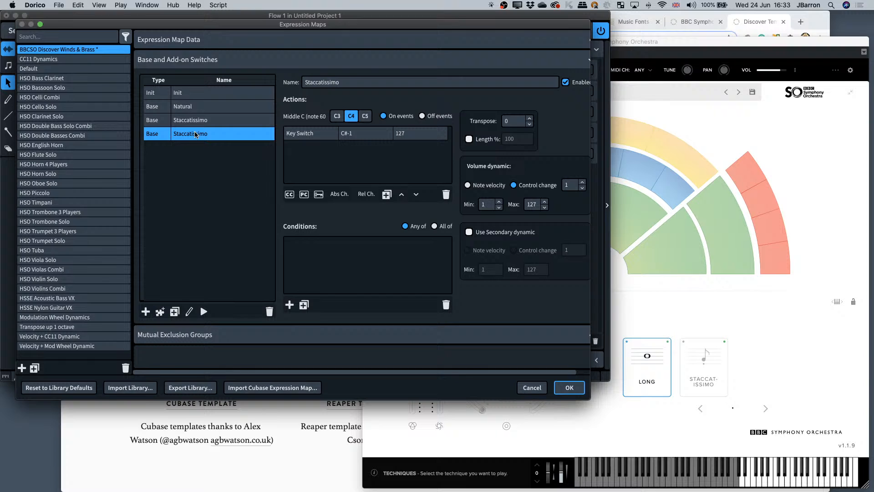
{"action": "left_click", "coordinate": [189, 312]}
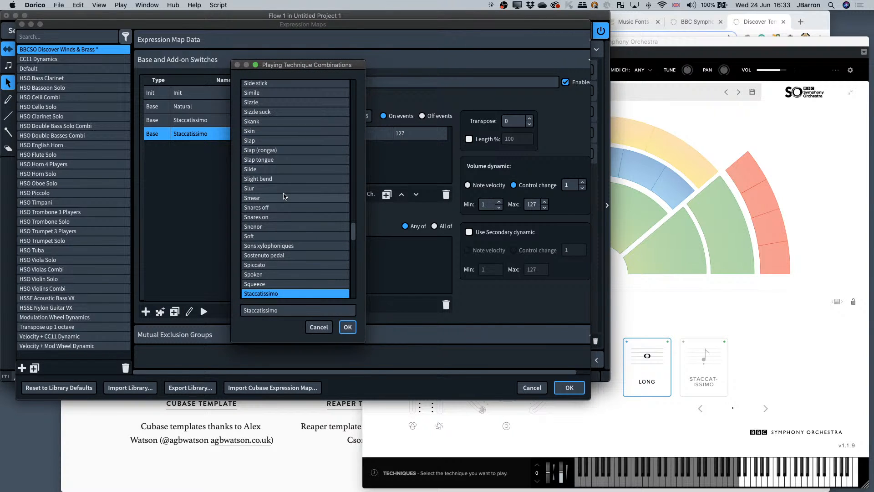
{"action": "key", "text": "Down"}
{"action": "key", "text": "Down"}
{"action": "key", "text": "Down"}
{"action": "key", "text": "Up"}
{"action": "key", "text": "Up"}
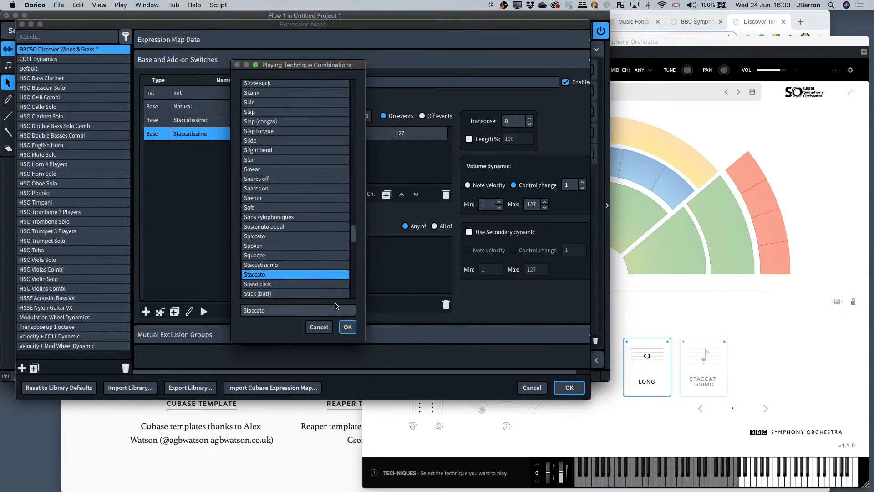
{"action": "left_click", "coordinate": [347, 326]}
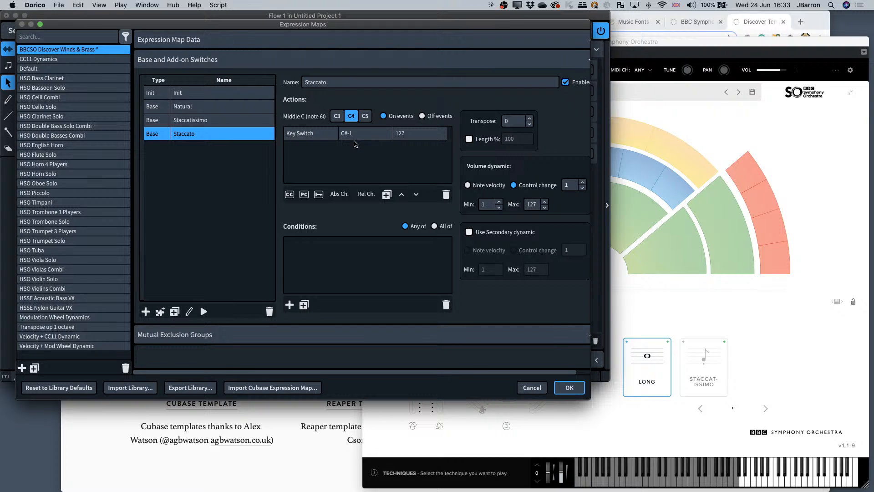
- Duplicate the Natural base switch in the BBCSO Discover Winds & Brass expression map
{"action": "left_click", "coordinate": [145, 312]}
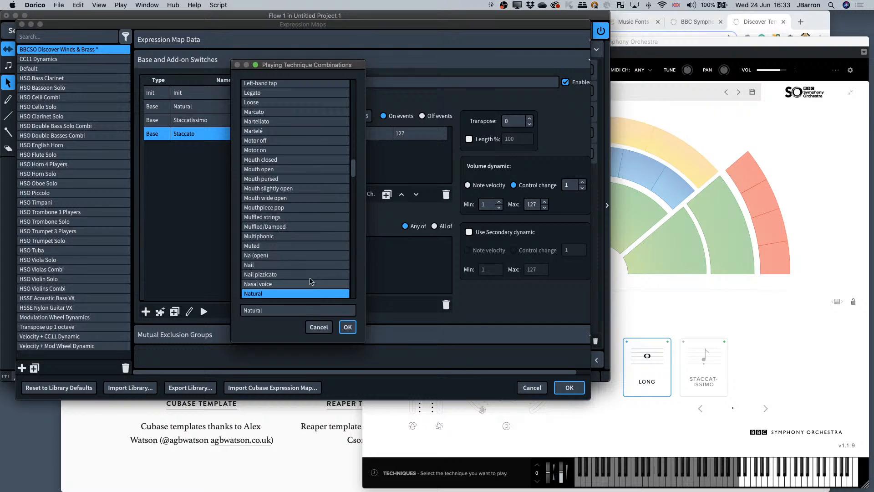
{"action": "left_click", "coordinate": [348, 328]}
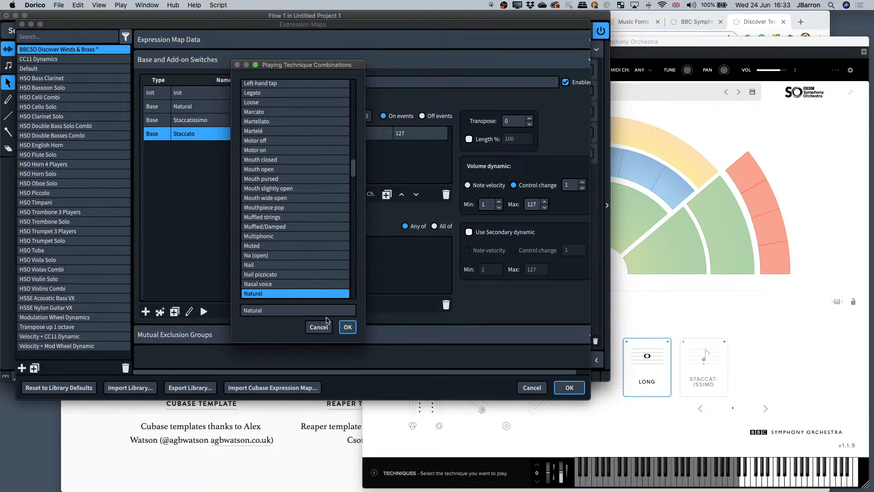
{"action": "left_click", "coordinate": [174, 311]}
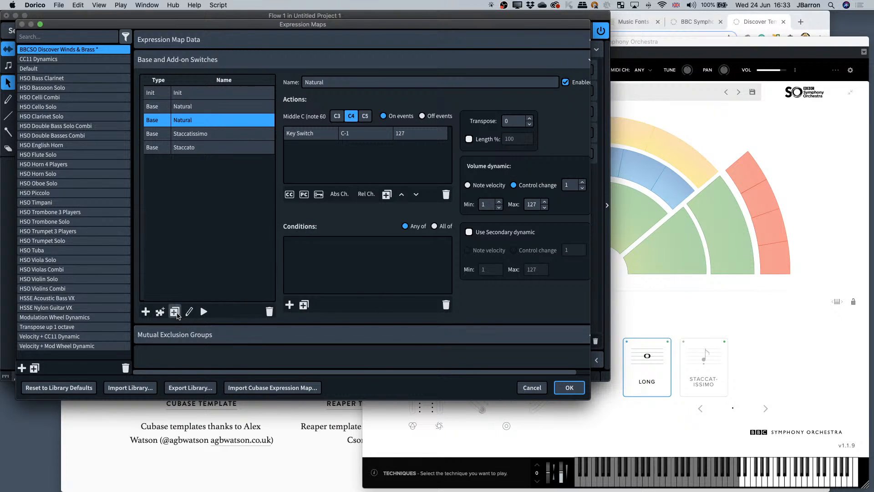
- Add a condition to the duplicated Natural switch so it applies when Note Length <= Very Short
{"action": "left_click", "coordinate": [289, 305]}
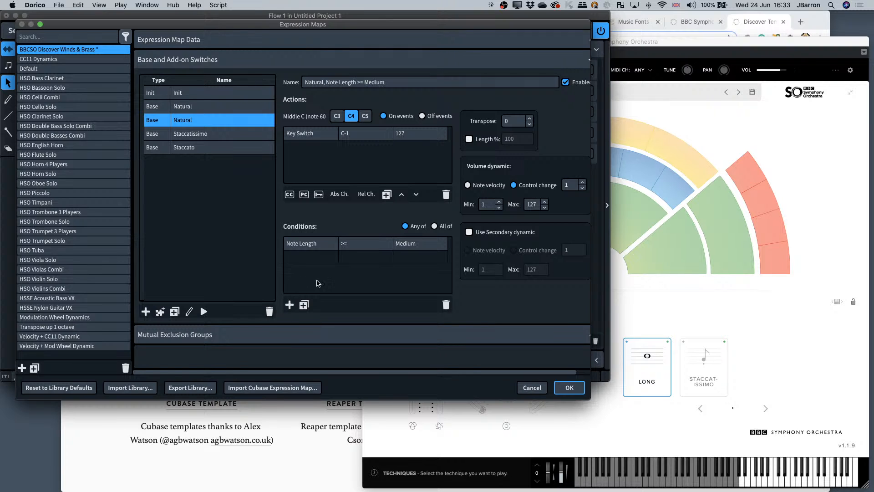
{"action": "left_click", "coordinate": [348, 249]}
{"action": "left_click", "coordinate": [351, 246]}
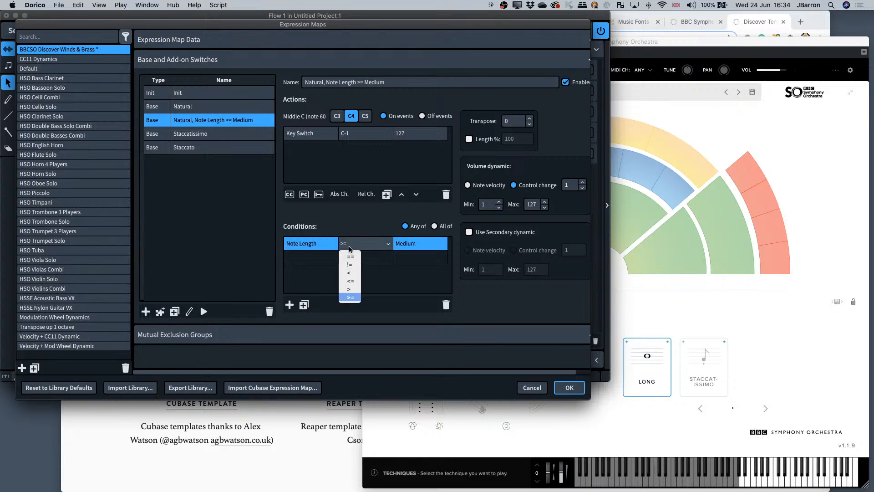
{"action": "left_click", "coordinate": [355, 281]}
{"action": "left_click", "coordinate": [412, 248]}
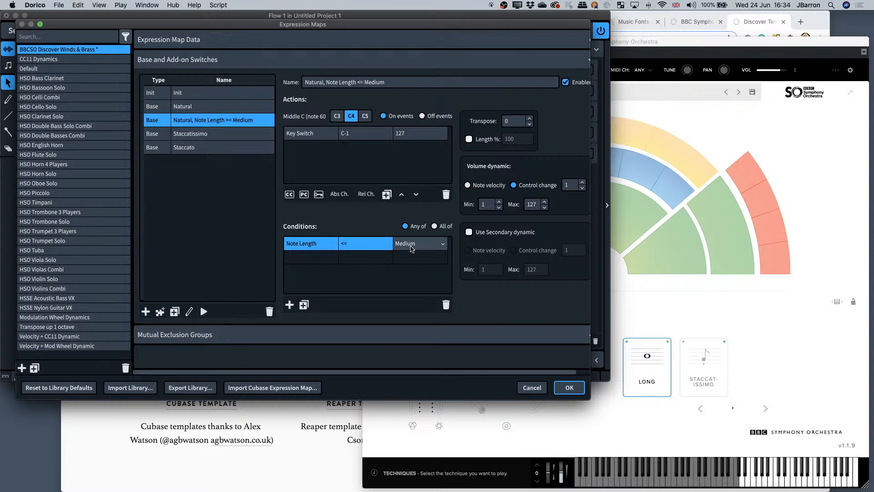
{"action": "left_click", "coordinate": [413, 248]}
{"action": "left_click", "coordinate": [405, 256]}
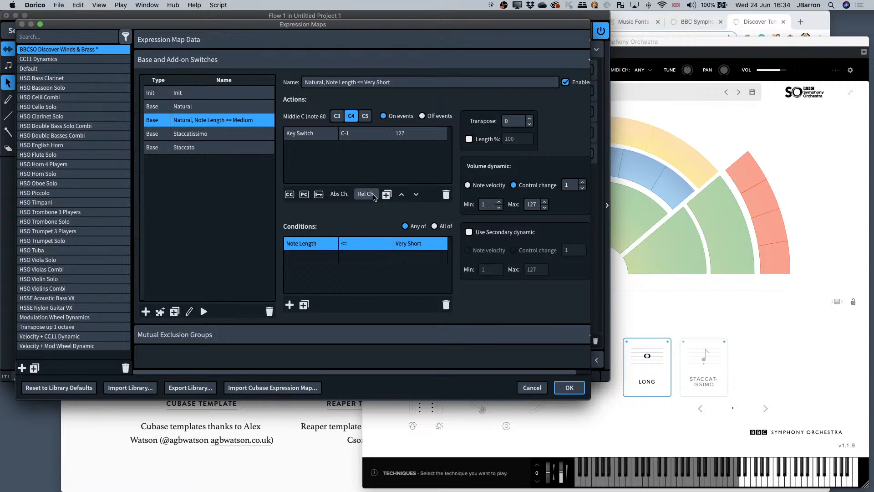
- Set the key switch of the conditional Natural switch to C#-1
{"action": "left_click", "coordinate": [350, 135]}
{"action": "left_click", "coordinate": [353, 135]}
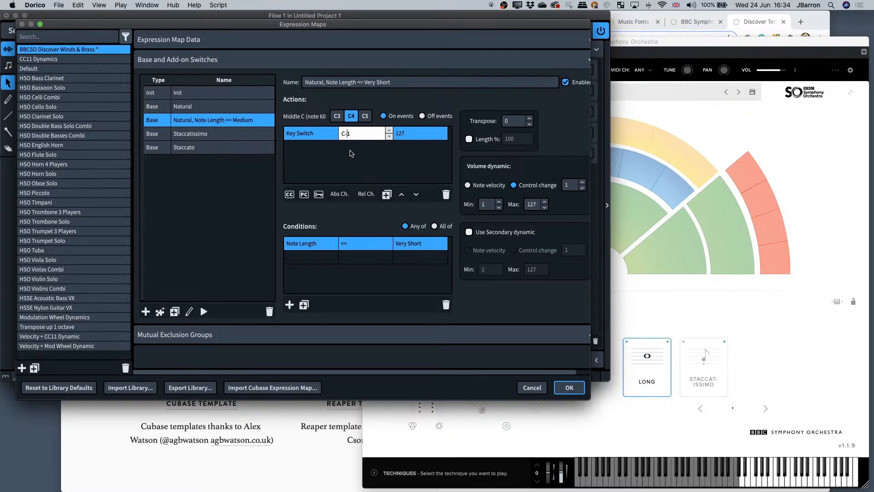
{"action": "key", "text": "Return"}
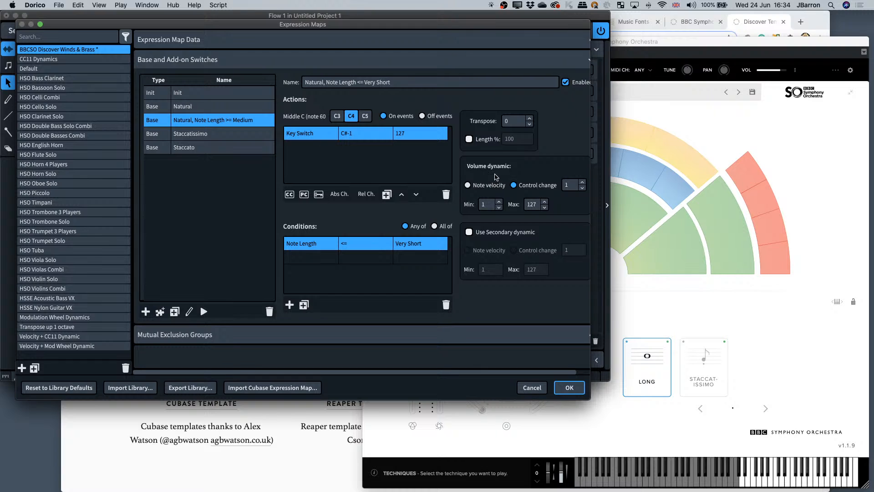
- Set the conditional Natural switch's minimum volume dynamic to 30 and apply the expression map changes
{"action": "left_click", "coordinate": [484, 204]}
{"action": "type", "text": "30"}
{"action": "key", "text": "Tab"}
{"action": "left_click", "coordinate": [386, 165]}
{"action": "left_click", "coordinate": [232, 182]}
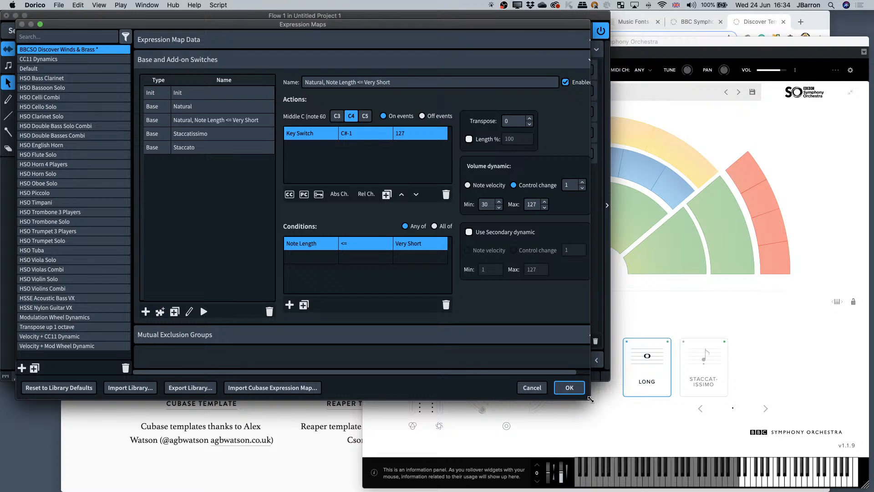
{"action": "left_click_drag", "start_coordinate": [590, 398], "coordinate": [629, 404]}
{"action": "left_click", "coordinate": [227, 121]}
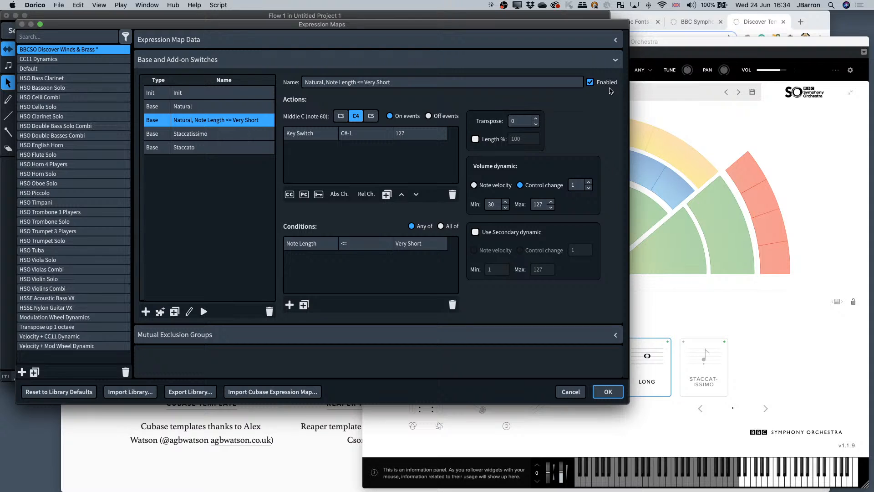
{"action": "left_click", "coordinate": [608, 392]}
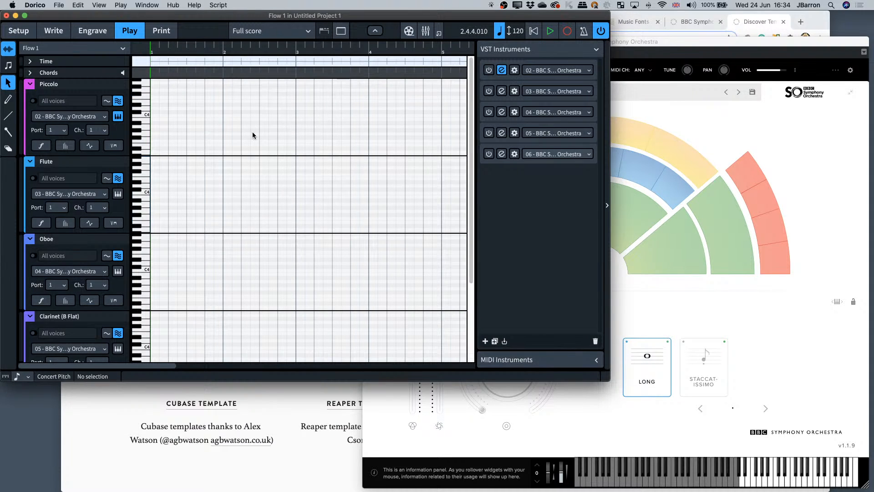
- Return to Write mode and enter the sixteenth notes C, D, E, F, E, C at the start of flute bar 3
{"action": "key", "text": "super+2"}
{"action": "left_click", "coordinate": [424, 199]}
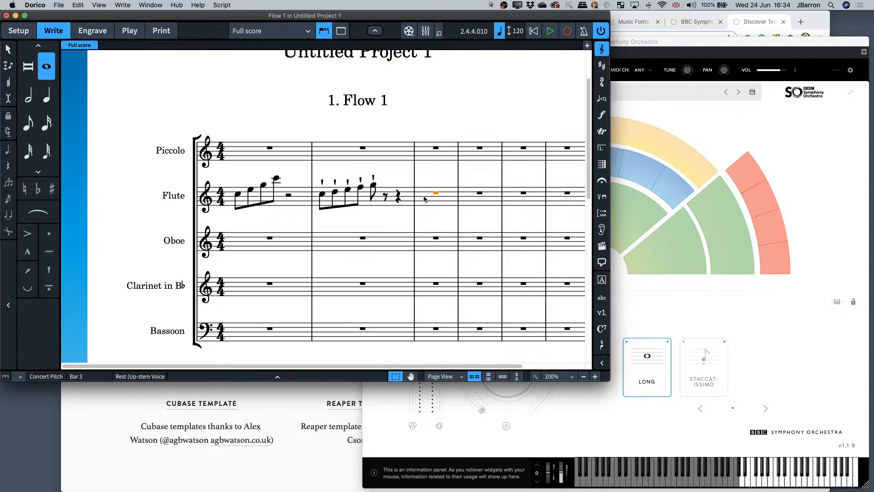
{"action": "key", "text": "shift+n"}
{"action": "key", "text": "4"}
{"action": "key", "text": "c"}
{"action": "key", "text": "d"}
{"action": "key", "text": "e"}
{"action": "key", "text": "f"}
{"action": "key", "text": "e"}
{"action": "key", "text": "c"}
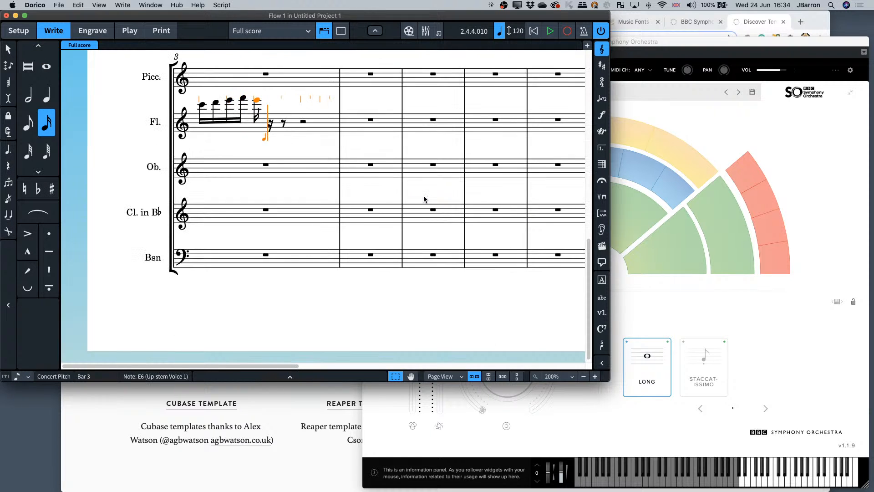
{"action": "key", "text": "Escape"}
- Add a slur over the six sixteenth notes in flute bar 3
{"action": "scroll", "coordinate": [405, 195], "scroll_direction": "up", "scroll_amount": 5}
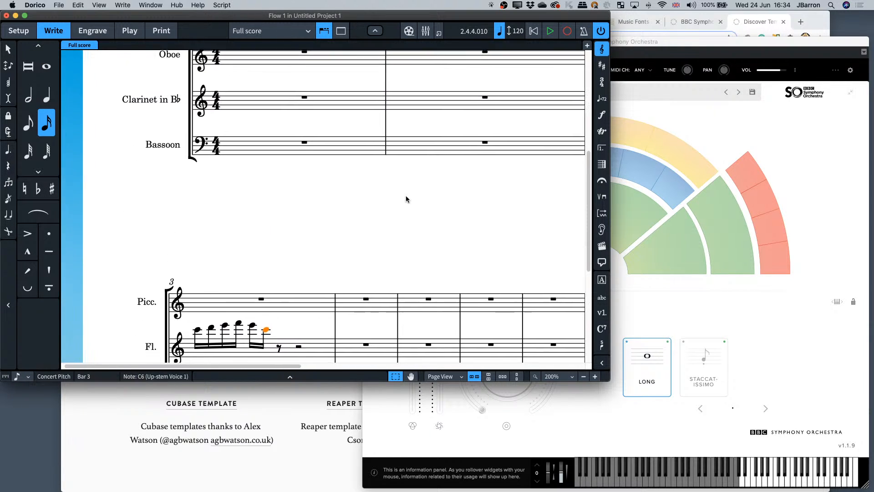
{"action": "scroll", "coordinate": [415, 207], "scroll_direction": "down", "scroll_amount": 4}
{"action": "scroll", "coordinate": [415, 207], "scroll_direction": "up", "scroll_amount": 1}
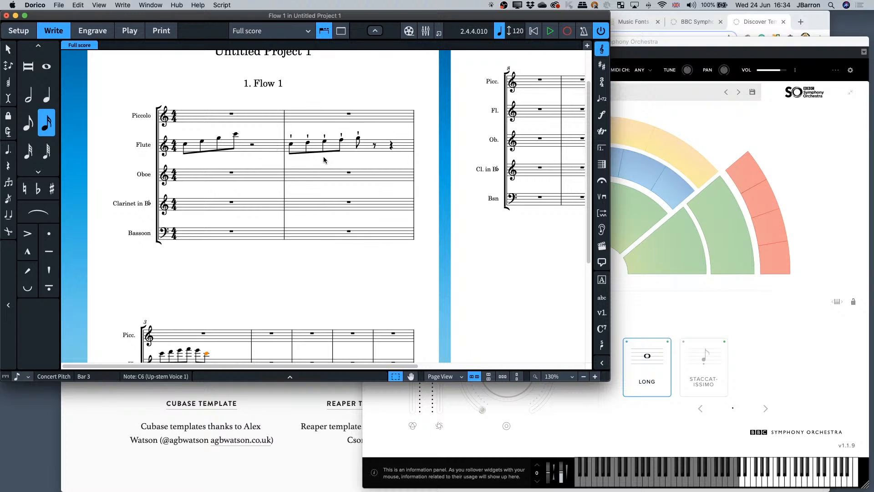
{"action": "scroll", "coordinate": [199, 254], "scroll_direction": "down", "scroll_amount": 3}
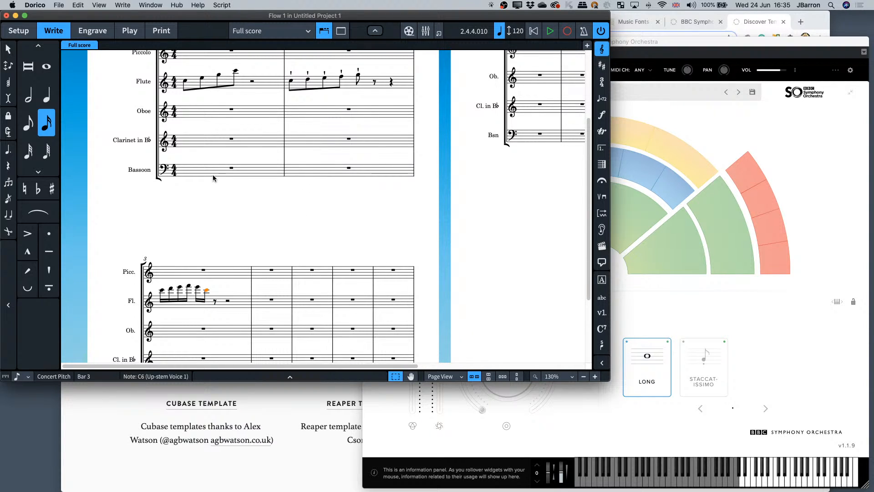
{"action": "left_click", "coordinate": [161, 292], "text": "shift"}
{"action": "key", "text": "s"}
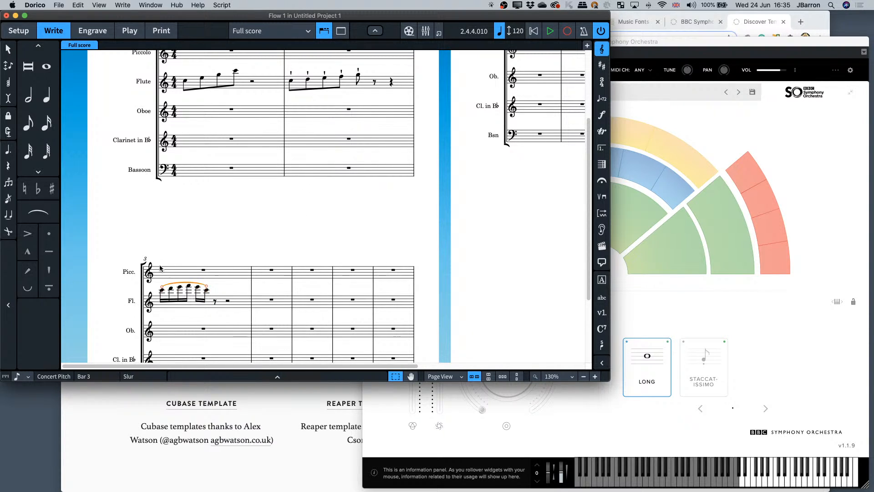
{"action": "left_click", "coordinate": [333, 227]}
- Assign the BBCSO Discover Winds & Brass expression map to the Piccolo on channel 1 in the endpoint setup of instrument 02
{"action": "left_click", "coordinate": [130, 30]}
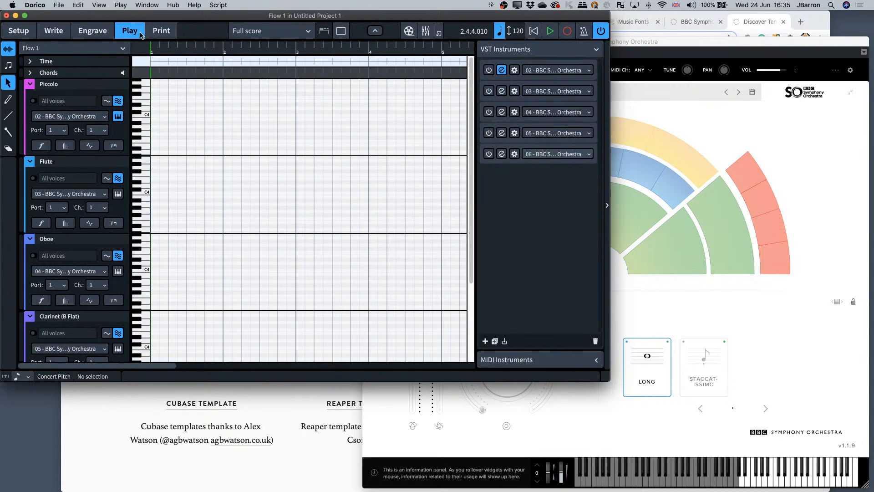
{"action": "left_click", "coordinate": [513, 71]}
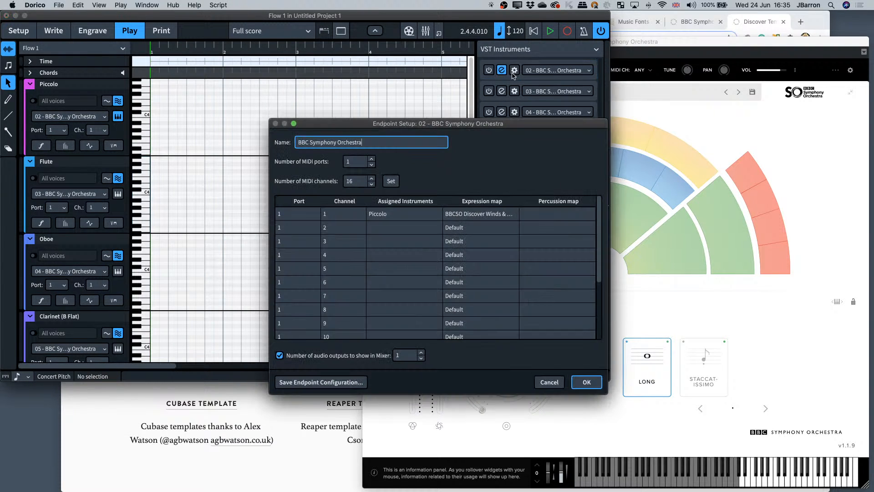
{"action": "left_click", "coordinate": [481, 214]}
{"action": "left_click", "coordinate": [511, 213]}
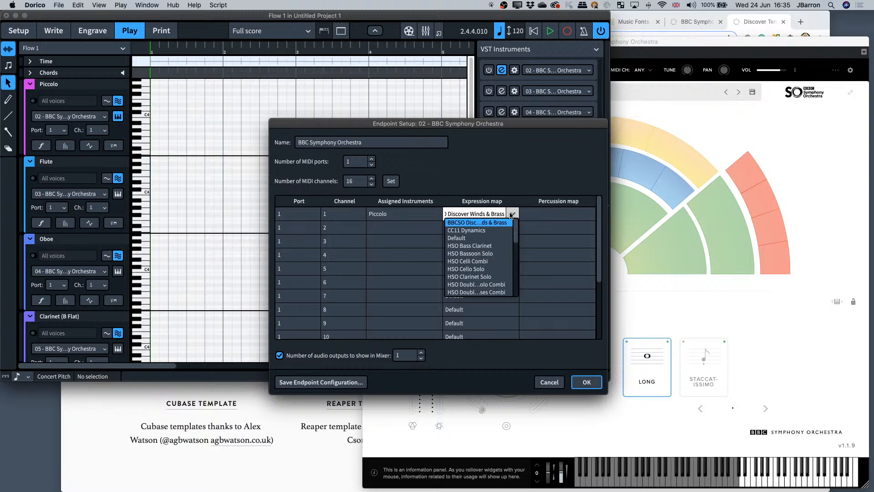
{"action": "left_click", "coordinate": [491, 224]}
{"action": "left_click", "coordinate": [499, 243]}
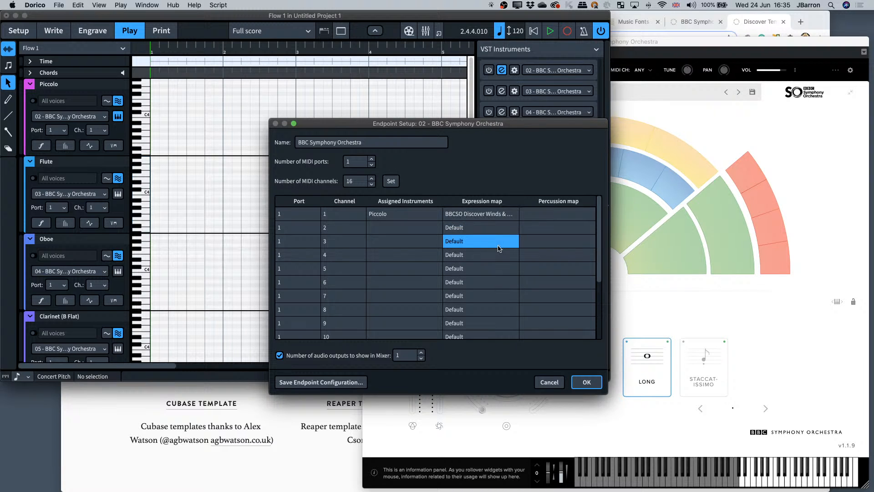
{"action": "left_click", "coordinate": [586, 382]}
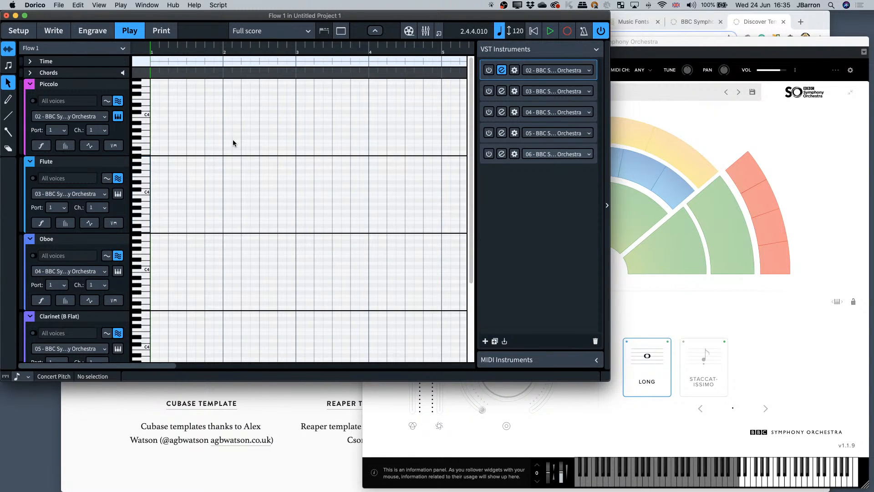
{"action": "key", "text": "super+2"}
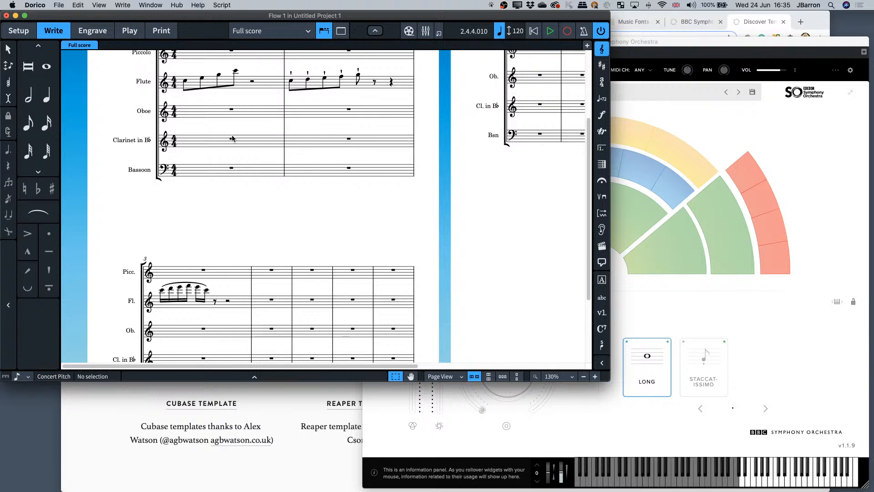
{"action": "scroll", "coordinate": [232, 138], "scroll_direction": "up", "scroll_amount": 3}
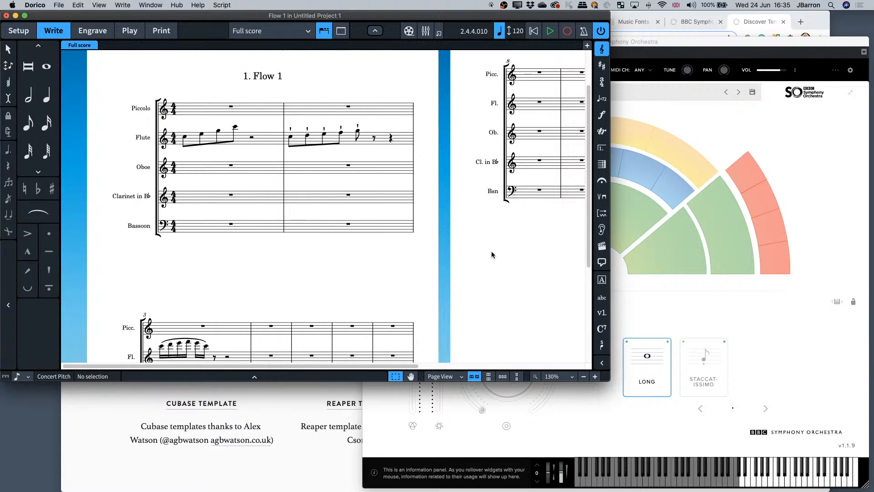
{"action": "key", "text": "super+4"}
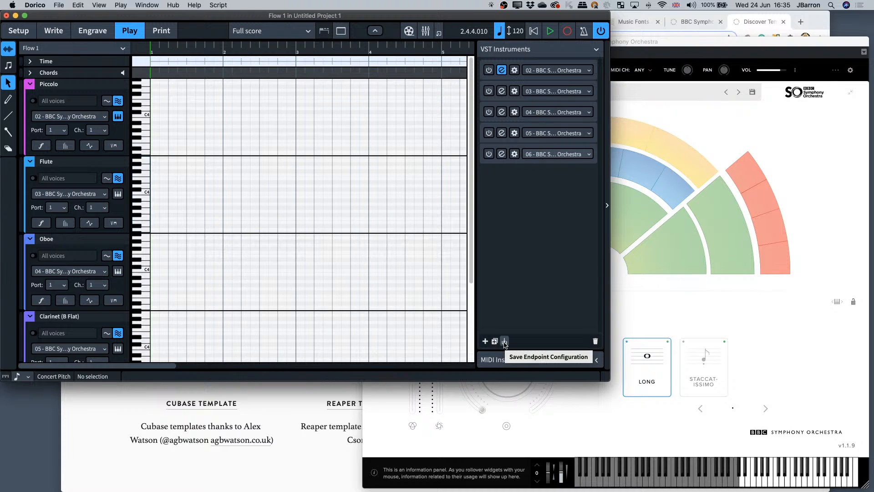
{"action": "left_click", "coordinate": [505, 342]}
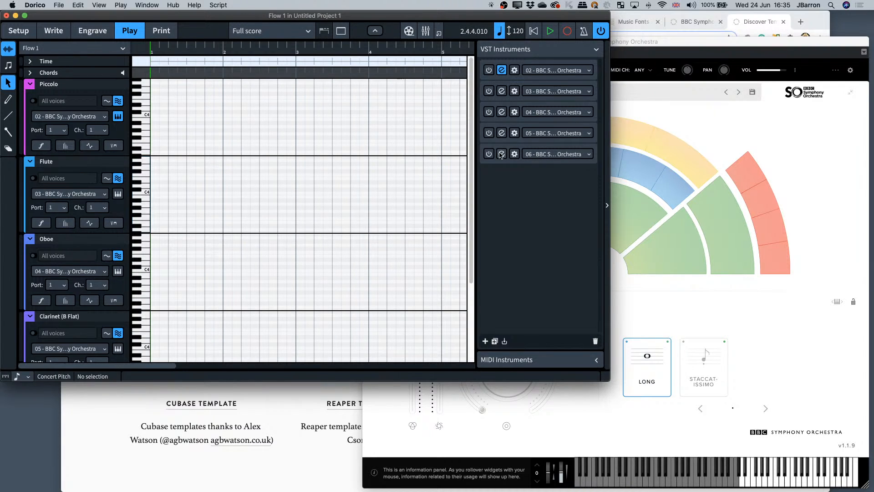
{"action": "left_click", "coordinate": [505, 341]}
{"action": "left_click_drag", "start_coordinate": [709, 223], "coordinate": [477, 190]}
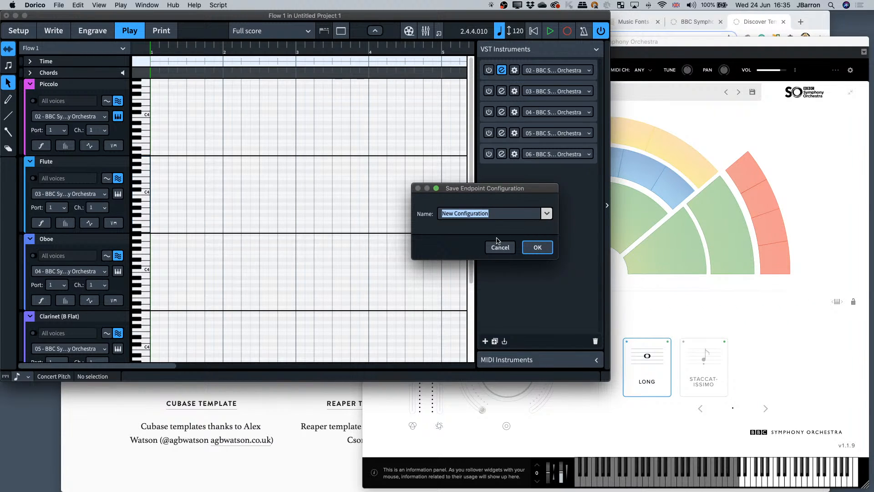
{"action": "left_click", "coordinate": [499, 248]}
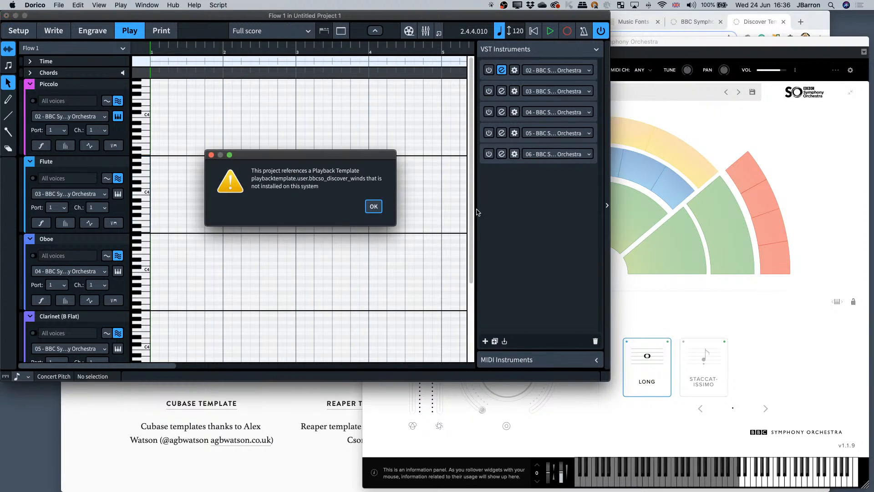
- Finish opening the Discover Winds project and look through the woodwind phrases in its full score
{"action": "left_click", "coordinate": [374, 207]}
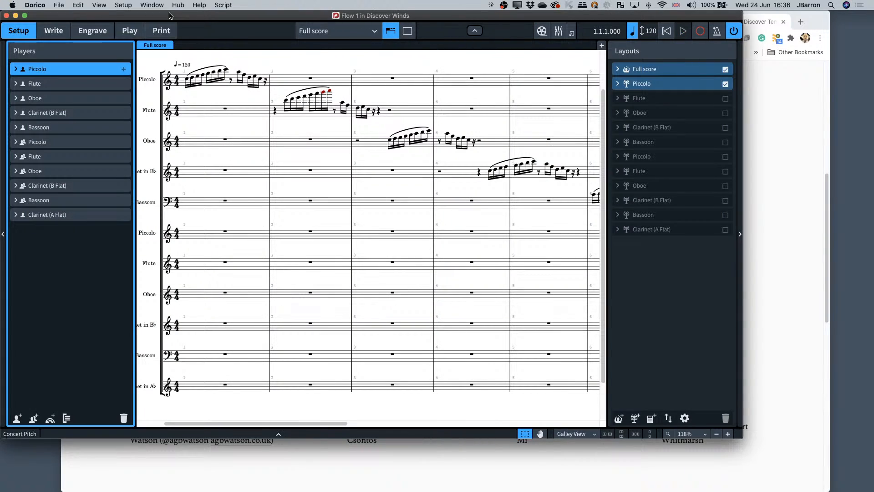
{"action": "scroll", "coordinate": [206, 88], "scroll_direction": "up", "scroll_amount": 2}
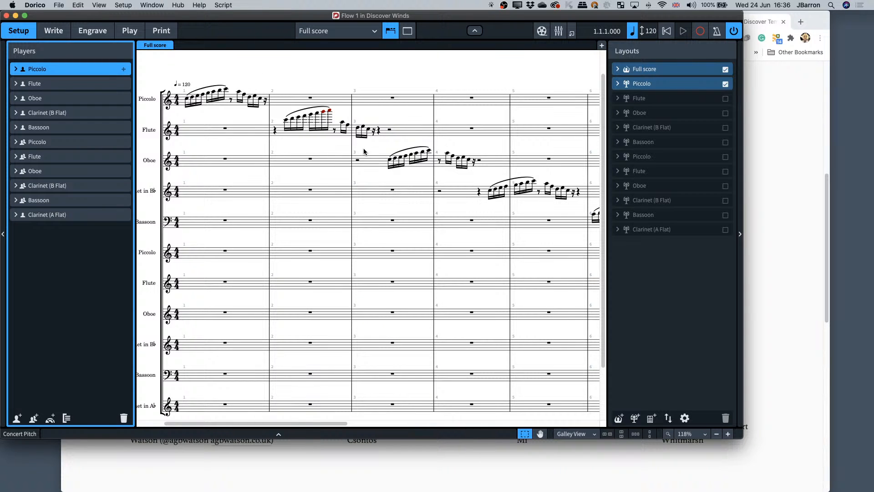
{"action": "scroll", "coordinate": [401, 169], "scroll_direction": "right", "scroll_amount": 5}
{"action": "scroll", "coordinate": [436, 176], "scroll_direction": "right", "scroll_amount": 10}
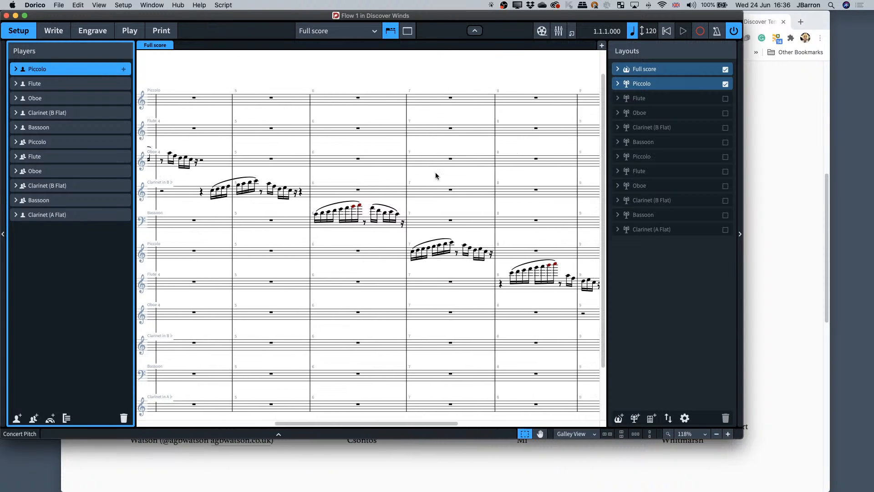
{"action": "scroll", "coordinate": [423, 267], "scroll_direction": "left", "scroll_amount": 15}
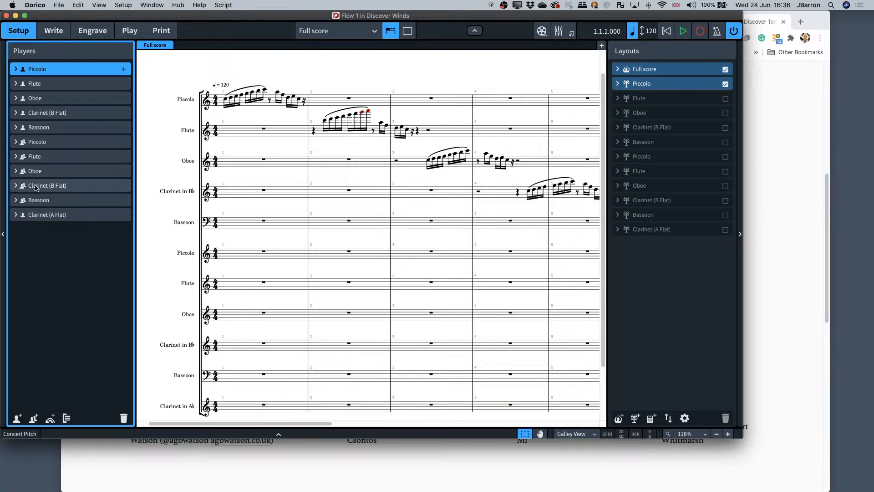
- Open the BBC Symphony Orchestra instrument of the second Bassoon track in Play mode and place its window beside the track list
{"action": "left_click", "coordinate": [126, 32]}
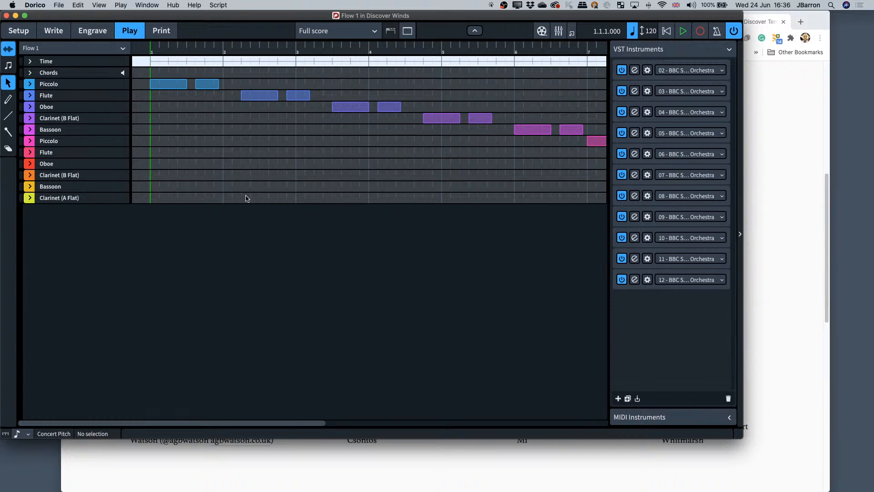
{"action": "left_click", "coordinate": [30, 187]}
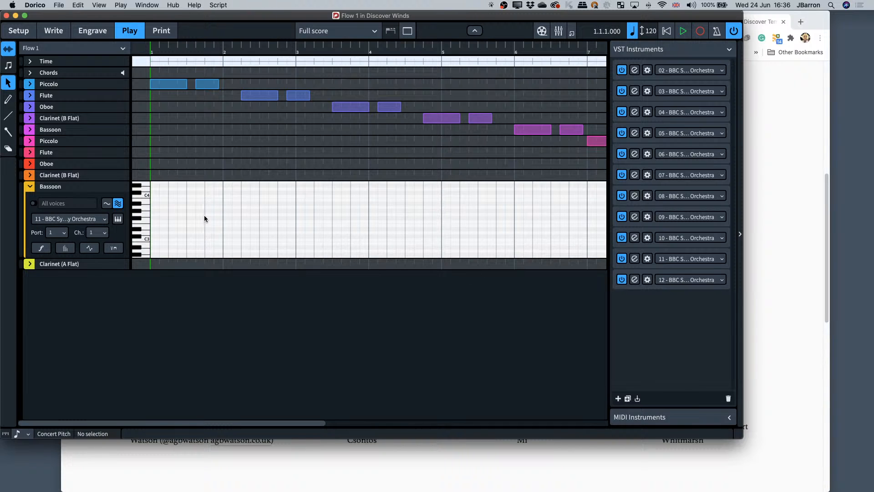
{"action": "left_click", "coordinate": [118, 219]}
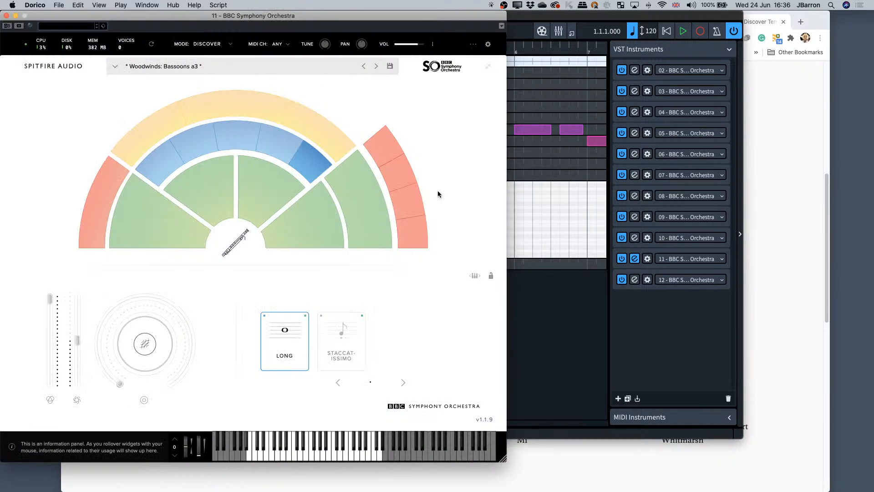
{"action": "left_click_drag", "start_coordinate": [92, 17], "coordinate": [452, 48]}
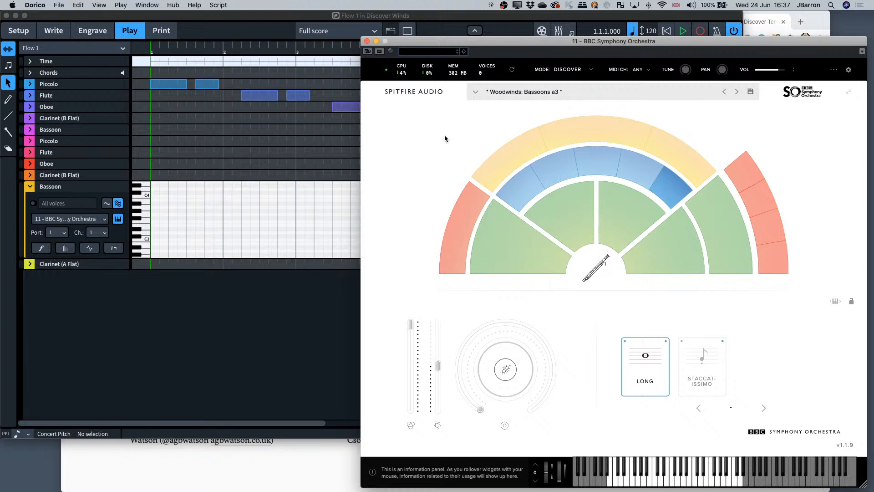
- Load Piccolo, Flutes a3, Oboes a3, Bassoons a3, Trumpets a3, Tuba and Horns a4 in turn in the BBC Symphony Orchestra instrument
{"action": "left_click", "coordinate": [521, 192]}
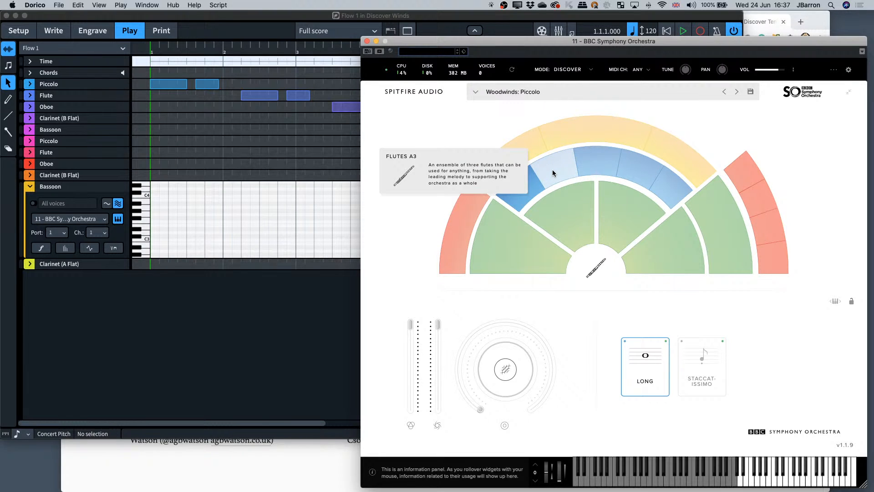
{"action": "left_click", "coordinate": [553, 170]}
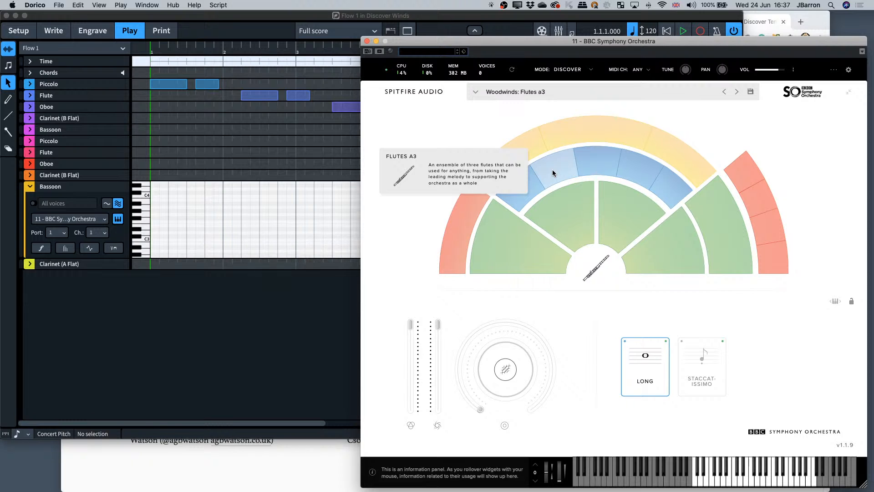
{"action": "left_click", "coordinate": [605, 166]}
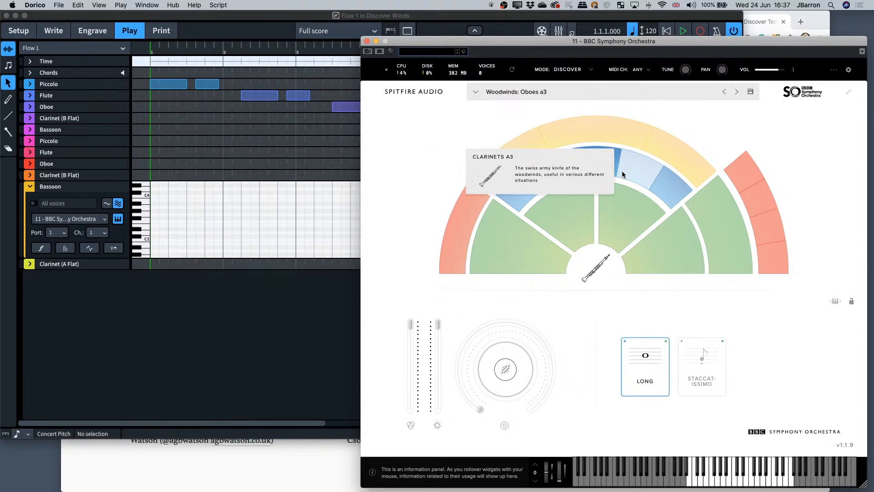
{"action": "left_click", "coordinate": [667, 191]}
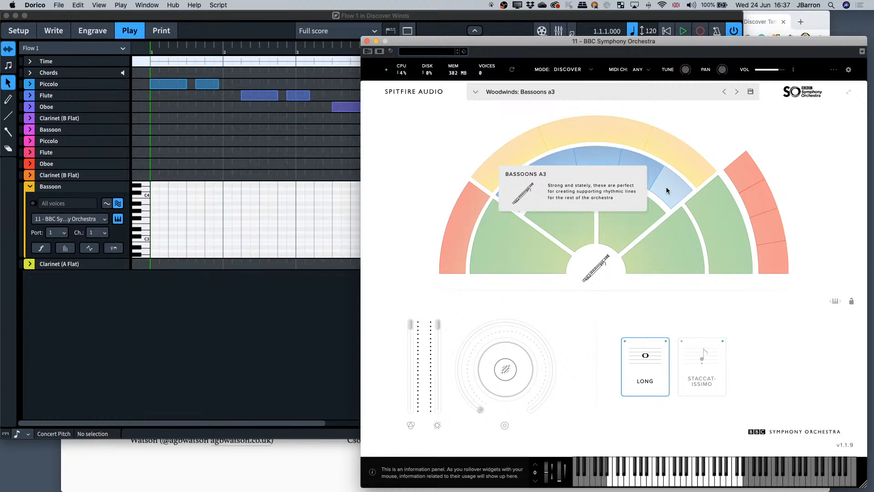
{"action": "left_click", "coordinate": [737, 173]}
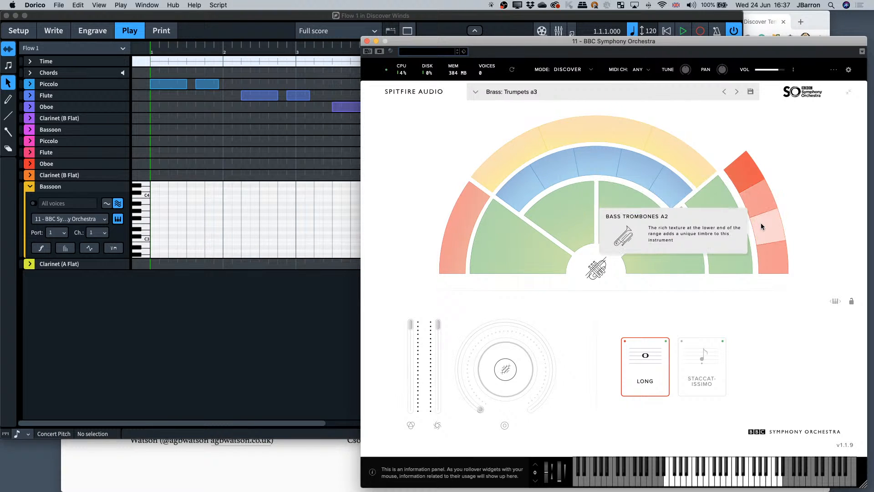
{"action": "left_click", "coordinate": [769, 255]}
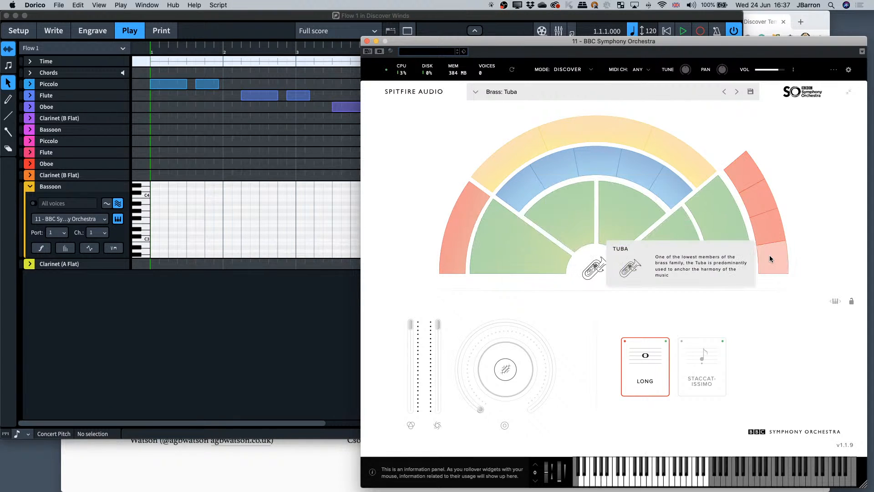
{"action": "left_click", "coordinate": [467, 218]}
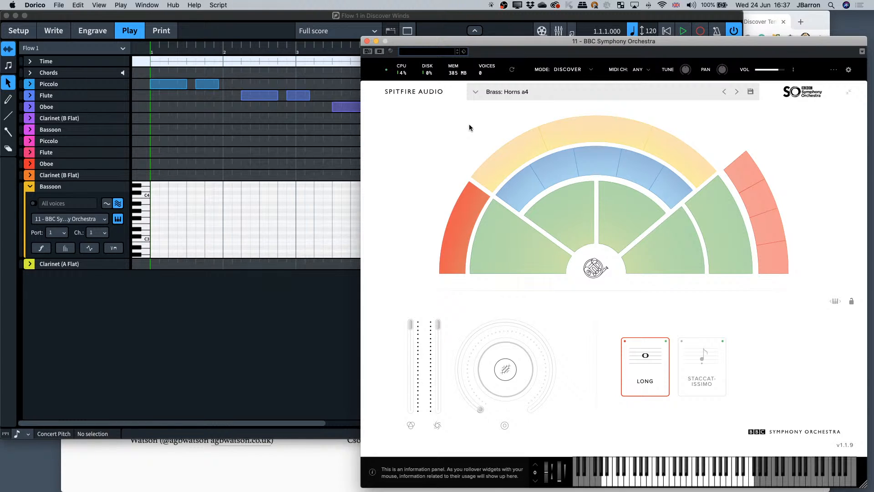
{"action": "mouse_move", "coordinate": [547, 164]}
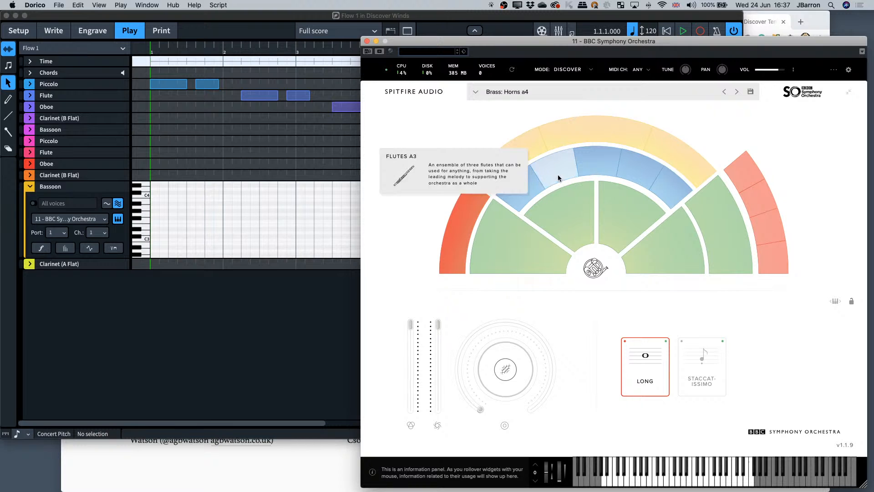
- Review the solo and section players in Setup mode, and return to Play mode with the BBC Symphony Orchestra window in front
{"action": "left_click", "coordinate": [273, 312]}
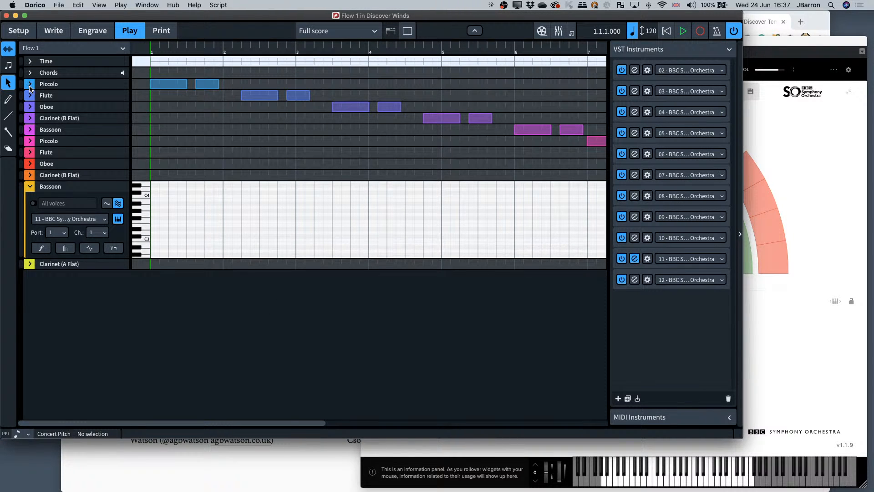
{"action": "left_click", "coordinate": [20, 30]}
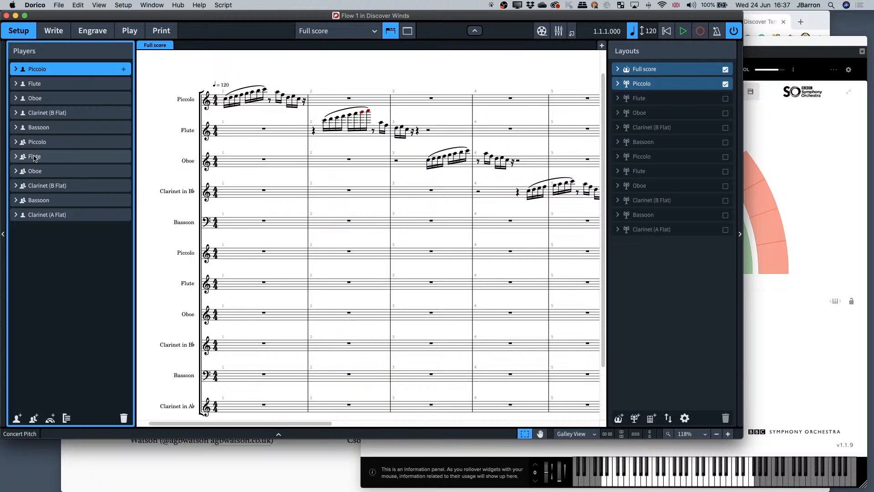
{"action": "left_click", "coordinate": [129, 31]}
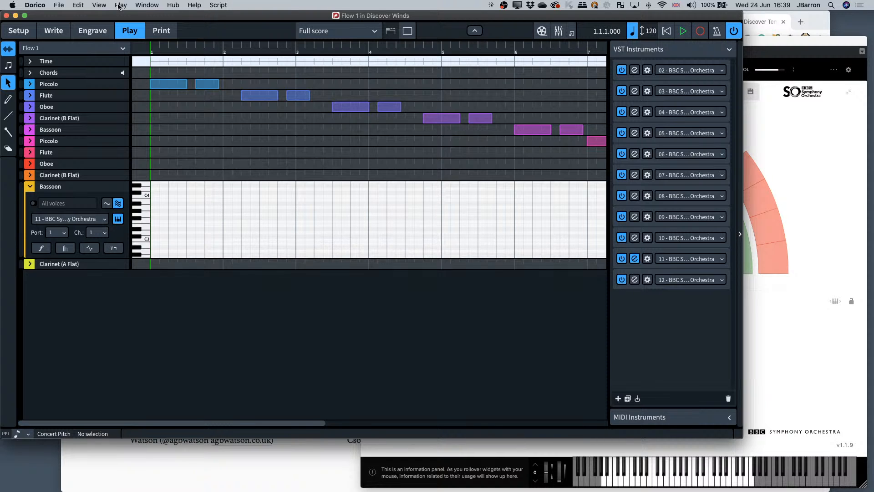
{"action": "left_click", "coordinate": [798, 143]}
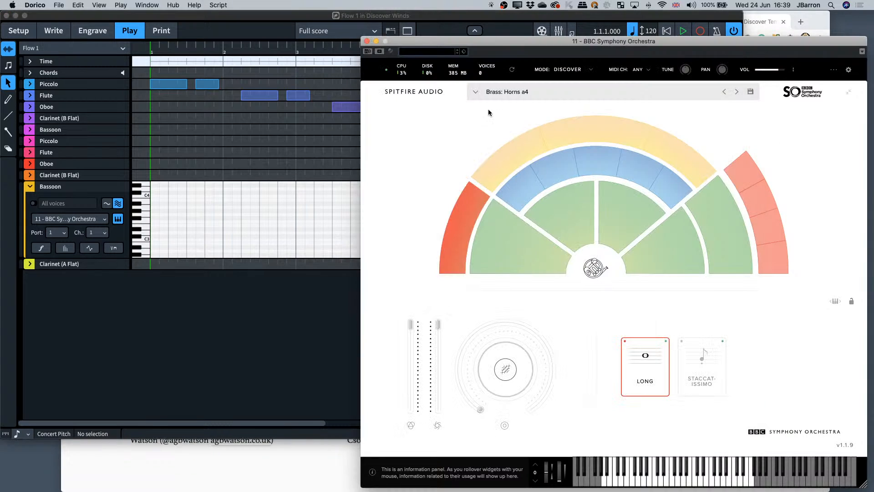
{"action": "mouse_move", "coordinate": [400, 78]}
- Check the Mac's processor and memory in its system overview and return to the score in Write mode
{"action": "left_click", "coordinate": [13, 5]}
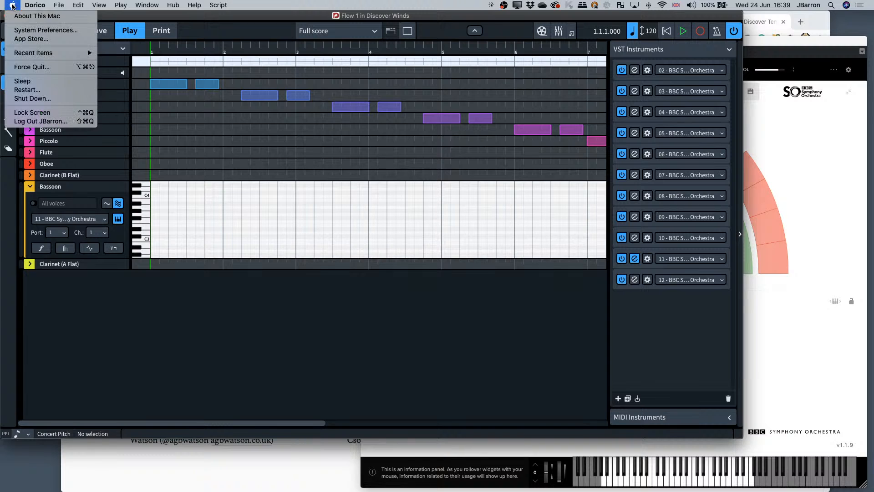
{"action": "left_click", "coordinate": [16, 16]}
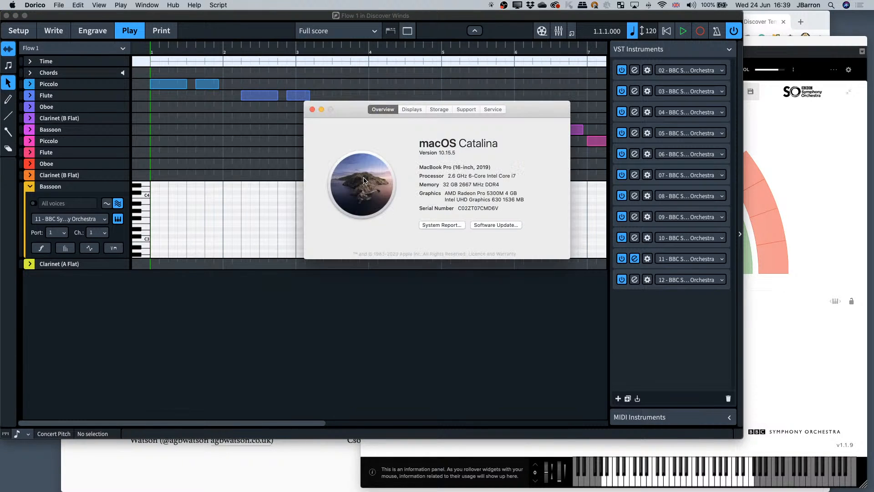
{"action": "left_click", "coordinate": [312, 110]}
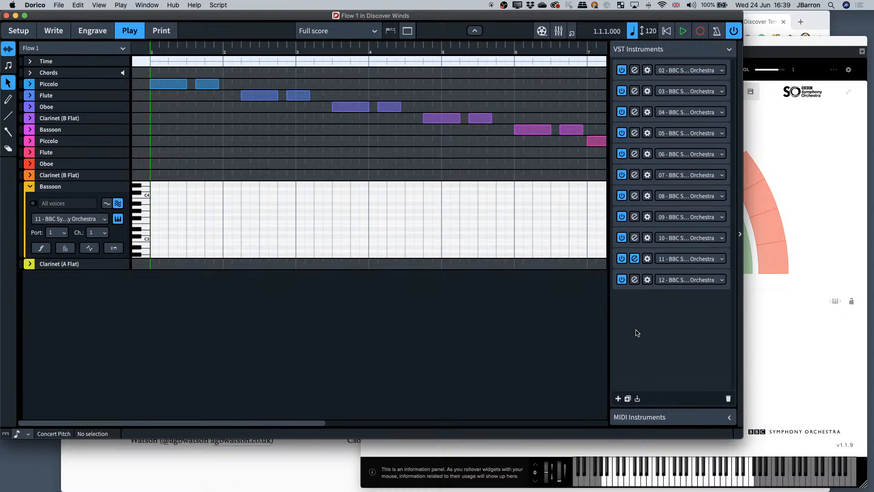
{"action": "key", "text": "super+2"}
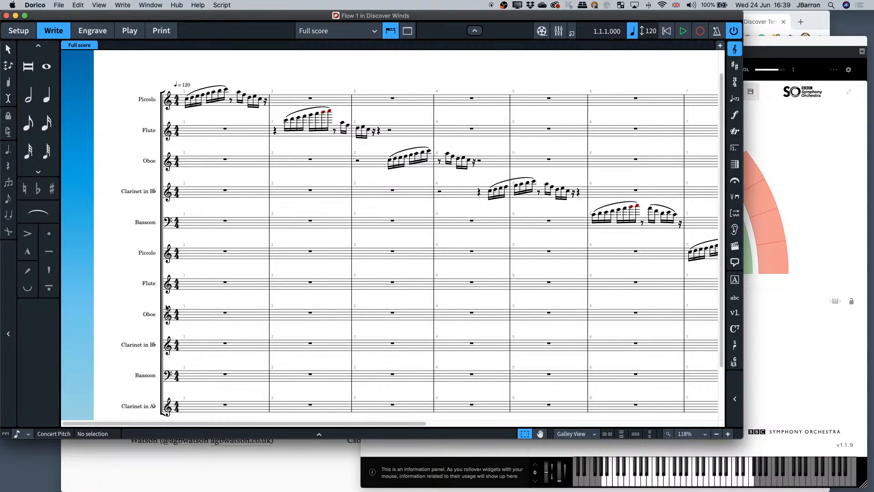
- Look over the woodwind staves in the score and the player list in Setup mode, and return to Play mode
{"action": "scroll", "coordinate": [165, 303], "scroll_direction": "down", "scroll_amount": 3}
{"action": "scroll", "coordinate": [159, 68], "scroll_direction": "up", "scroll_amount": 2}
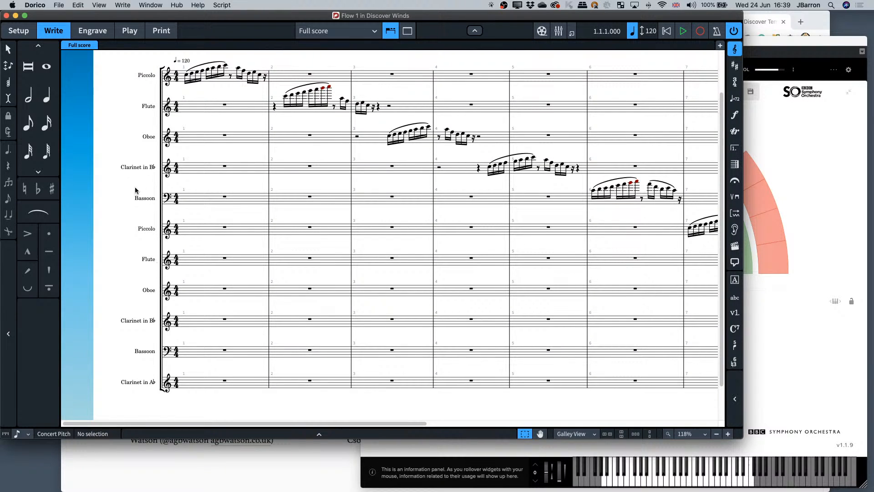
{"action": "key", "text": "super+1"}
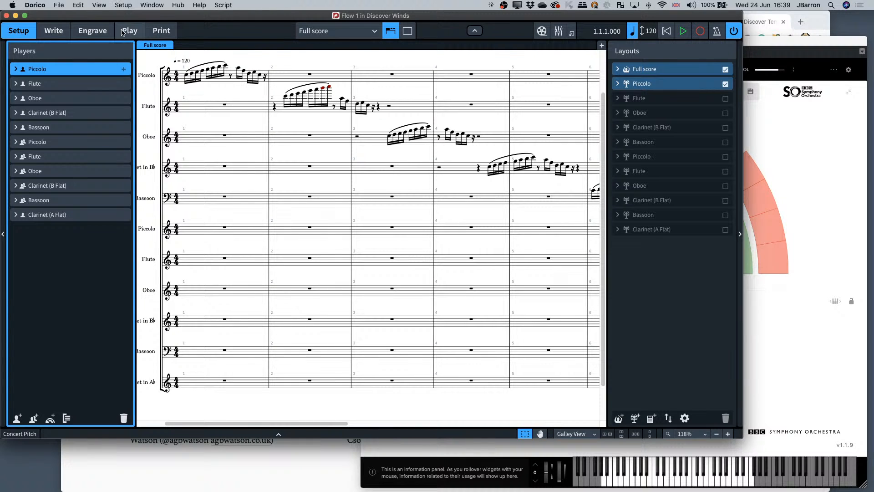
{"action": "left_click", "coordinate": [126, 31]}
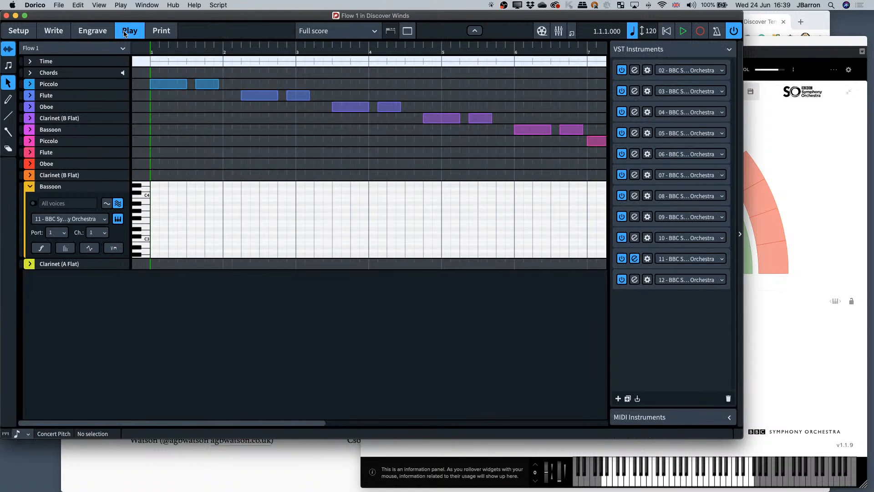
- Open the playback templates and look at the BBCSO Discover, HSSE+HSO (Pro) and NotePerformer entries
{"action": "left_click", "coordinate": [121, 5]}
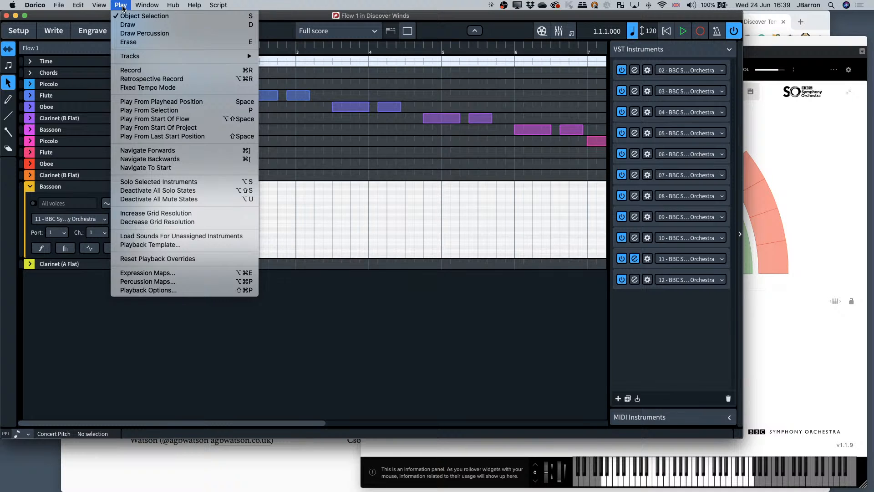
{"action": "left_click", "coordinate": [145, 245]}
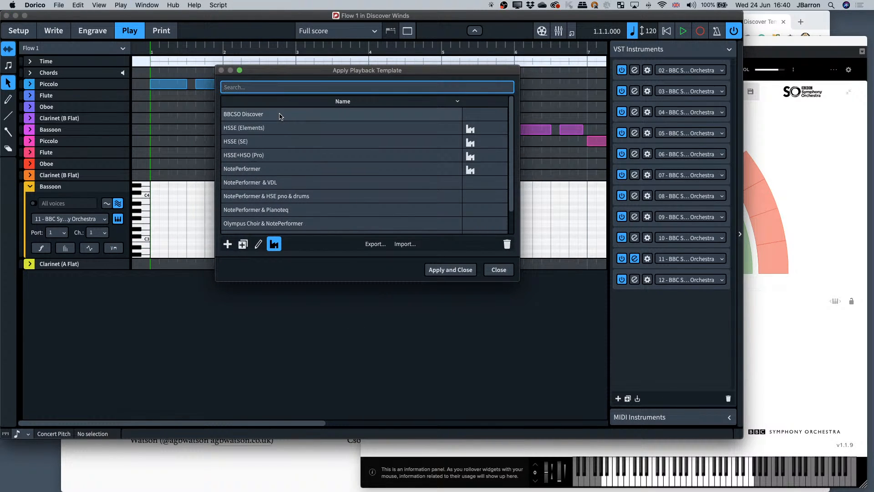
{"action": "left_click", "coordinate": [251, 116]}
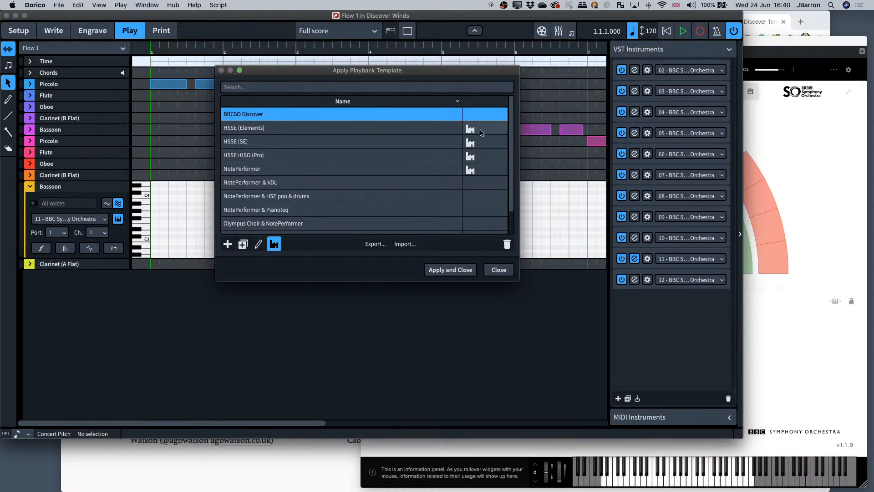
{"action": "left_click", "coordinate": [273, 155]}
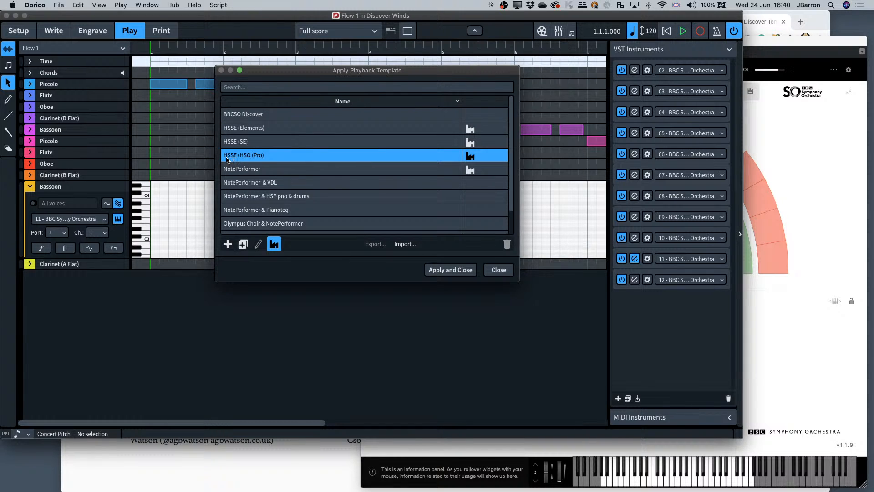
{"action": "left_click", "coordinate": [275, 169]}
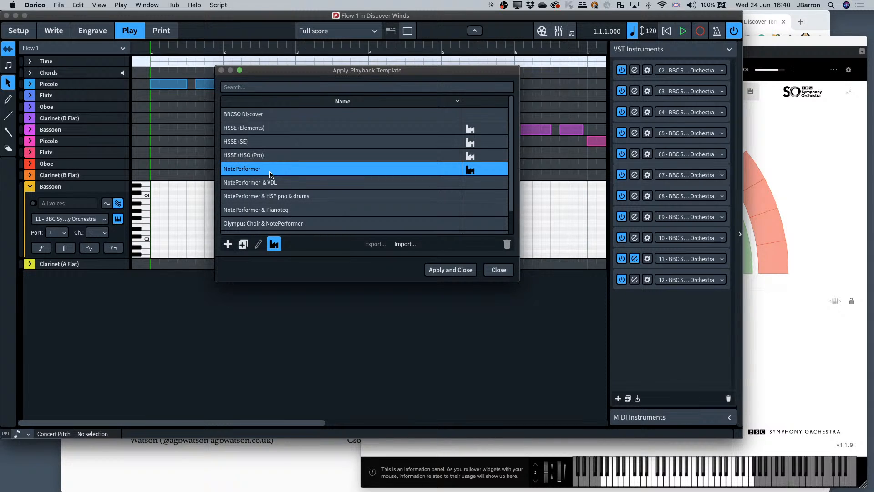
{"action": "left_click", "coordinate": [248, 115]}
- Create a new playback template named Discover Discover BBCSO and view the automatic entries it can use
{"action": "left_click", "coordinate": [228, 245]}
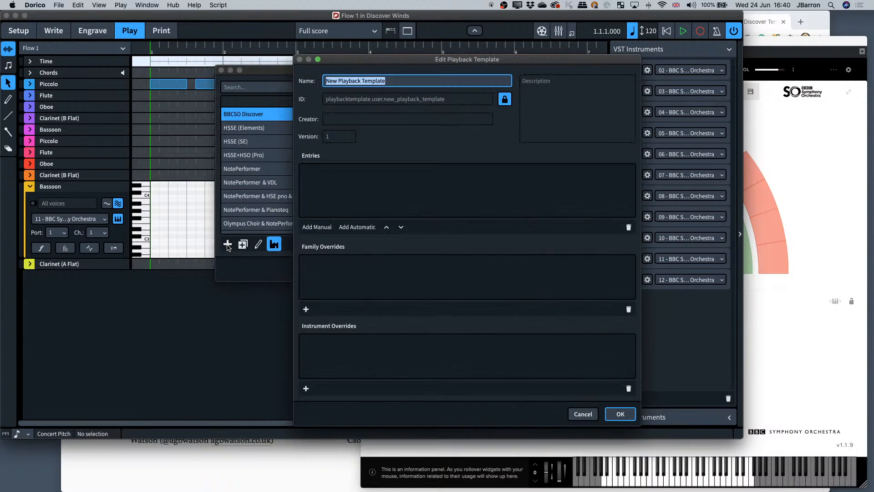
{"action": "type", "text": "D"}
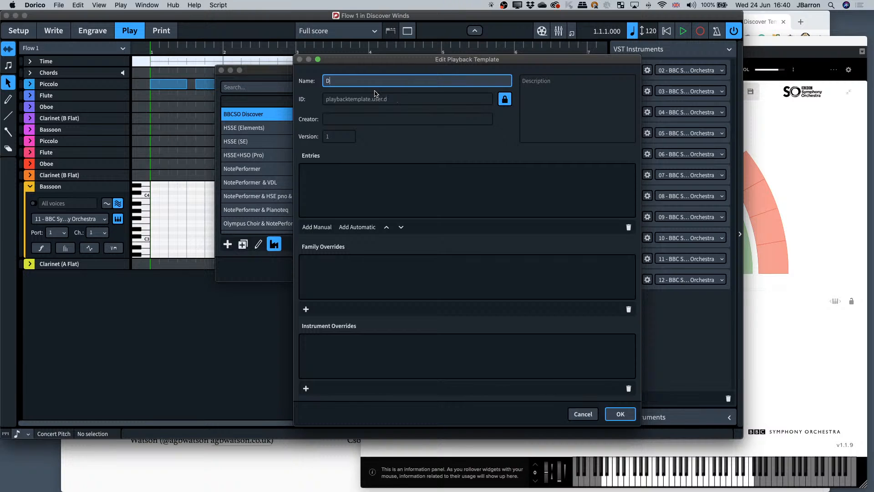
{"action": "type", "text": "iscover Discover"}
{"action": "type", "text": "BBCSO"}
{"action": "left_click", "coordinate": [332, 175]}
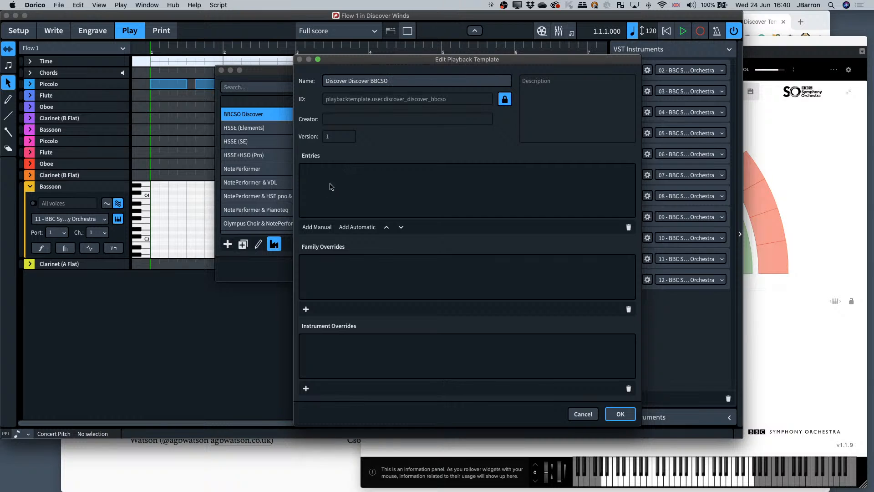
{"action": "left_click", "coordinate": [362, 226]}
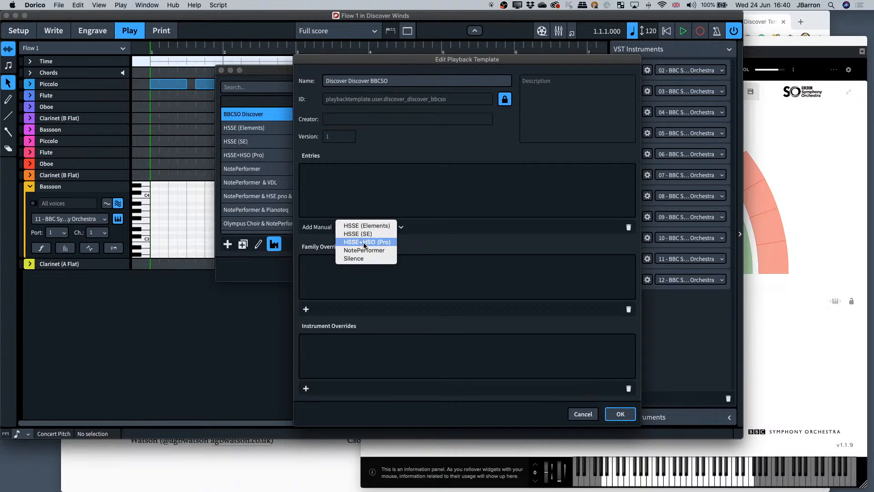
{"action": "left_click", "coordinate": [425, 238]}
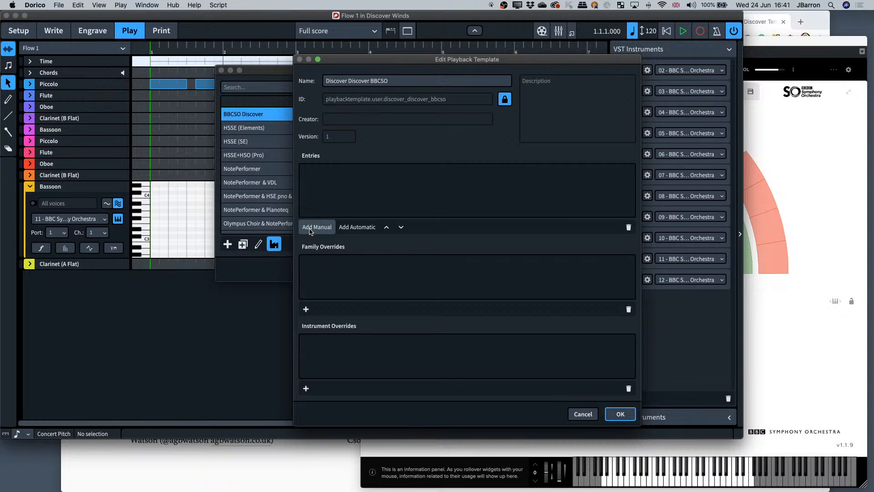
- Add the BBCSO Discover Winds, Brass, Pitched Percussion, Unpitched Percussion and Strings endpoint configurations to the template as manual entries
{"action": "left_click", "coordinate": [310, 231]}
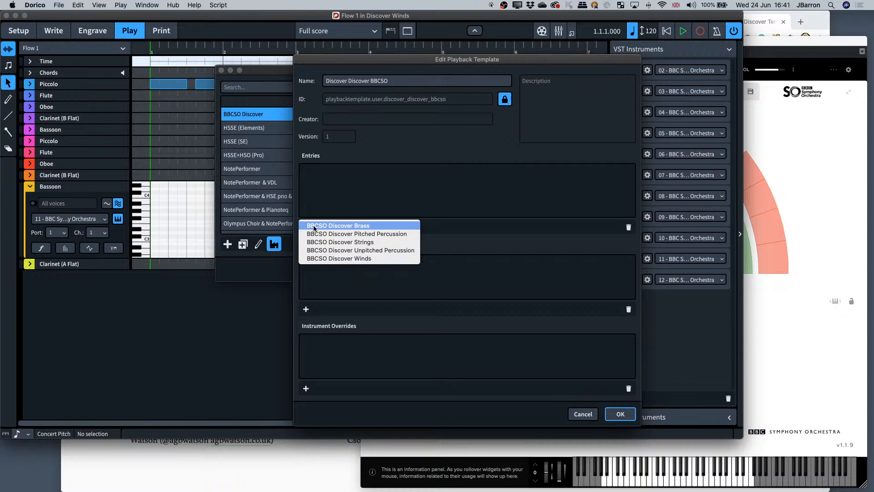
{"action": "left_click", "coordinate": [322, 258]}
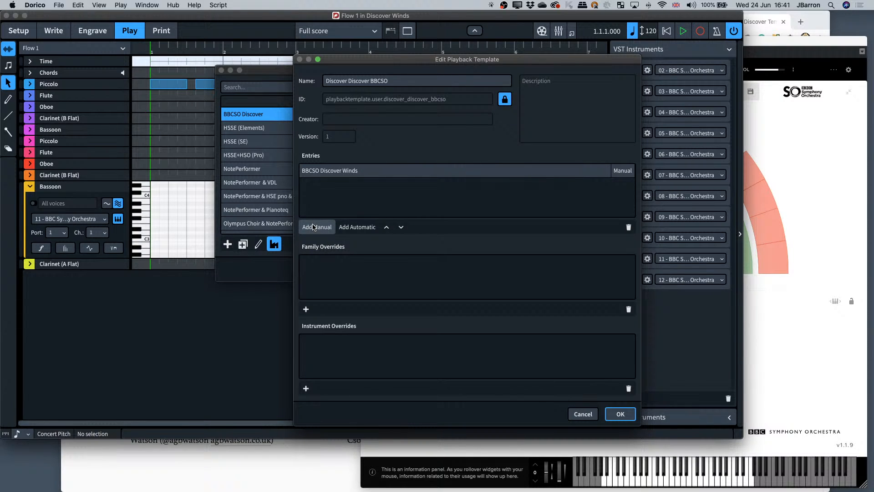
{"action": "left_click", "coordinate": [314, 227]}
{"action": "left_click", "coordinate": [314, 227]}
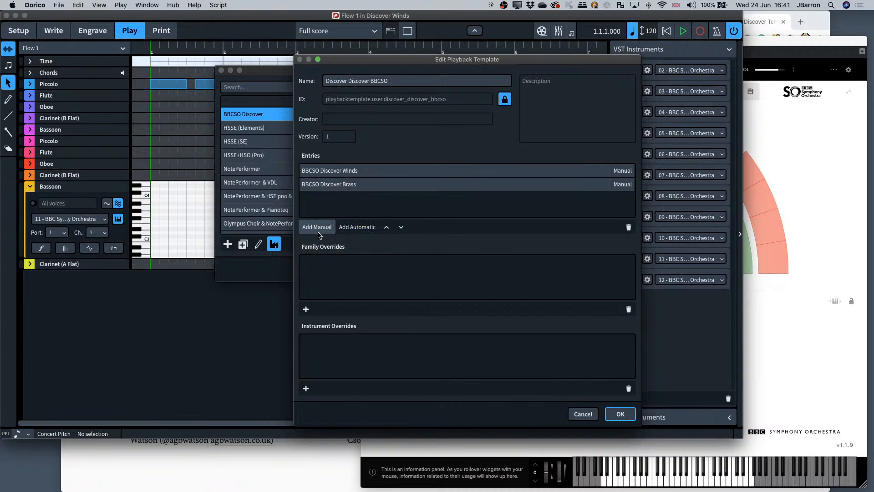
{"action": "left_click", "coordinate": [314, 227]}
{"action": "left_click", "coordinate": [334, 233]}
{"action": "left_click", "coordinate": [314, 227]}
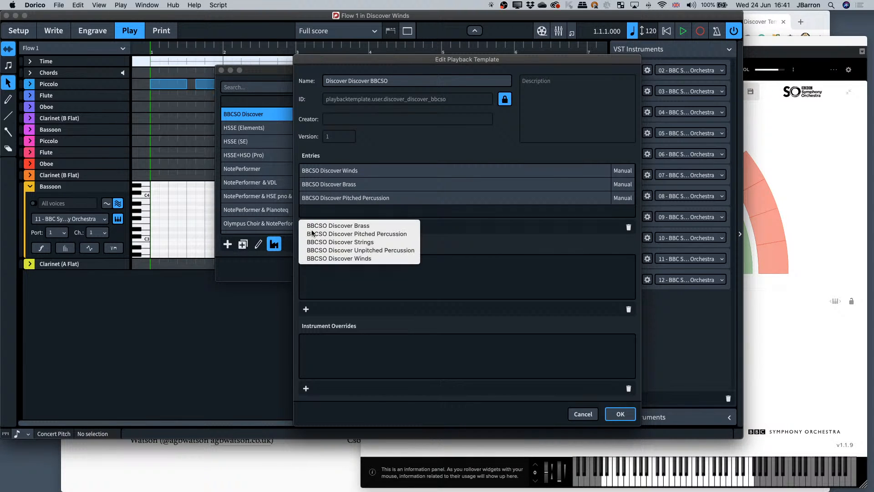
{"action": "left_click", "coordinate": [346, 249]}
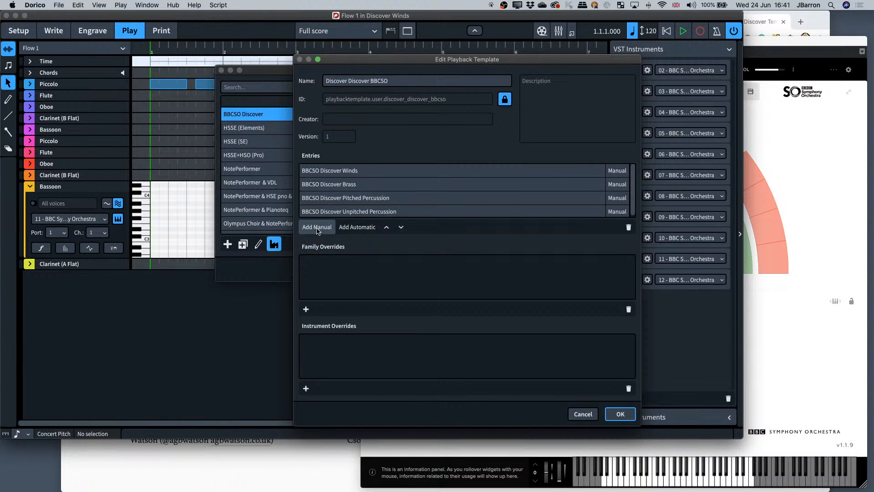
{"action": "left_click", "coordinate": [318, 230]}
{"action": "left_click", "coordinate": [362, 247]}
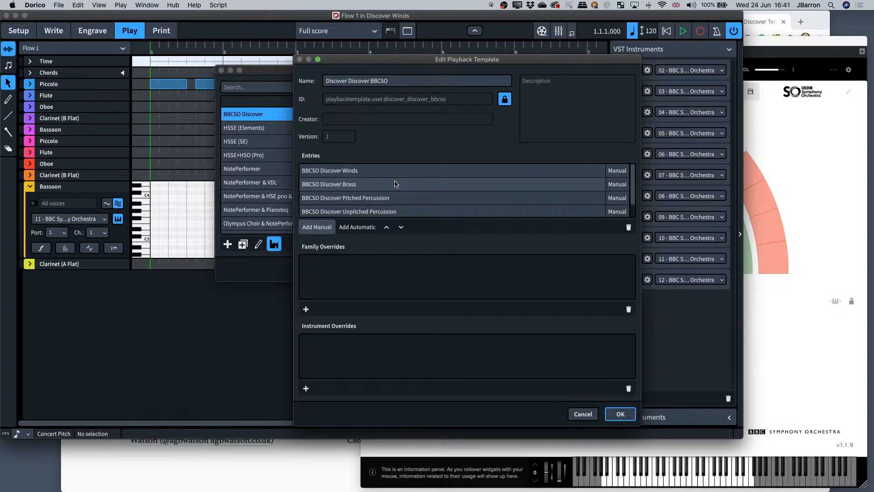
- Check the template's list of entries, save the template and close the playback templates without applying one
{"action": "scroll", "coordinate": [394, 185], "scroll_direction": "down", "scroll_amount": 1}
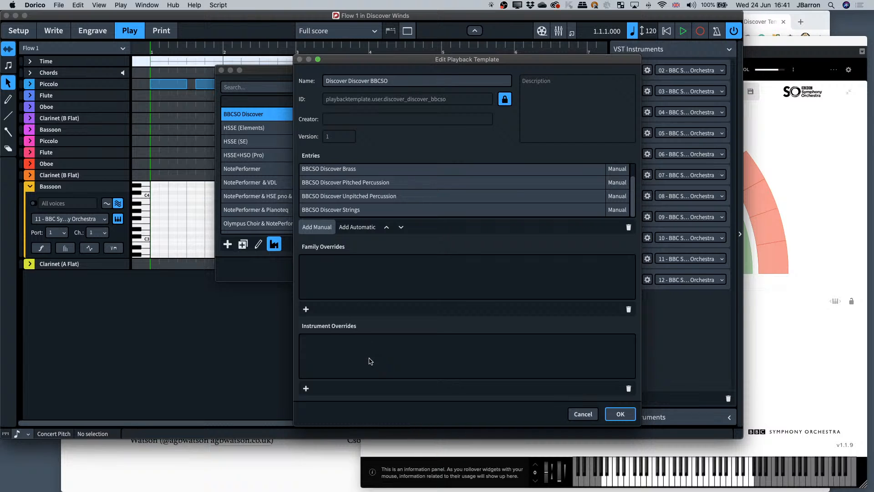
{"action": "scroll", "coordinate": [349, 203], "scroll_direction": "up", "scroll_amount": 1}
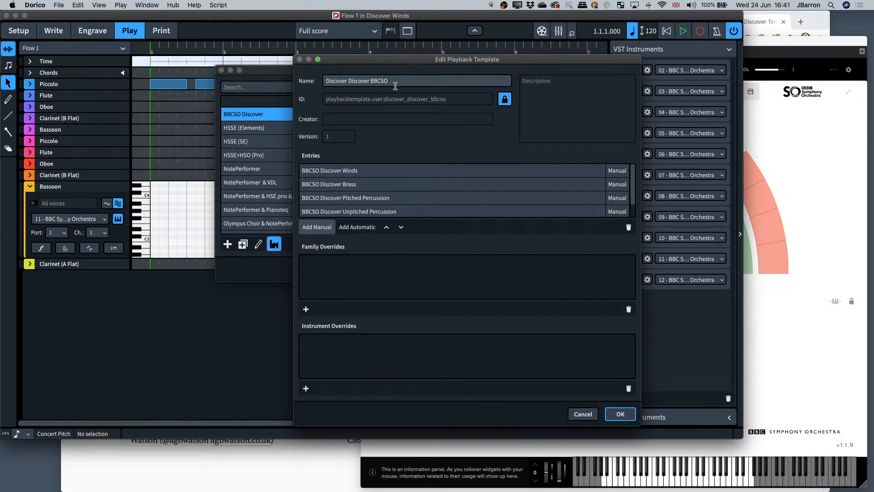
{"action": "left_click", "coordinate": [620, 414]}
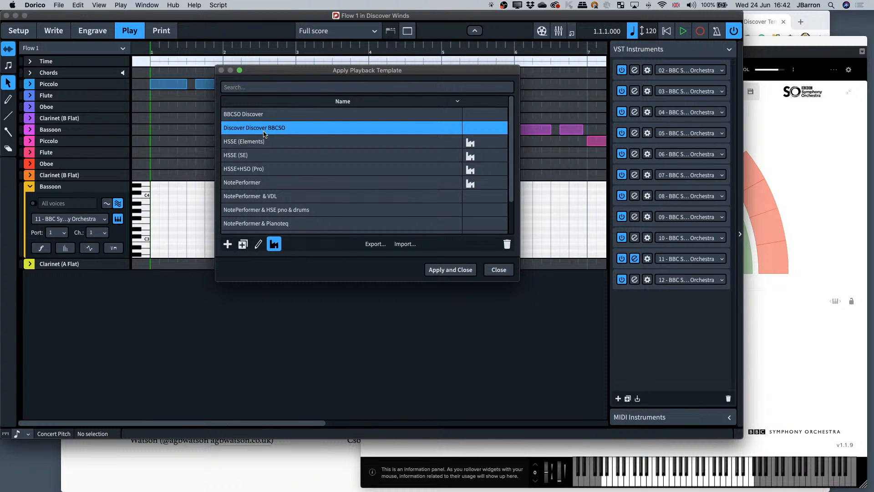
{"action": "left_click", "coordinate": [495, 271]}
- Create a new project from the orchestral template with single woodwinds, horn, trumpet, timpani and strings, and look through its score
{"action": "left_click", "coordinate": [59, 5]}
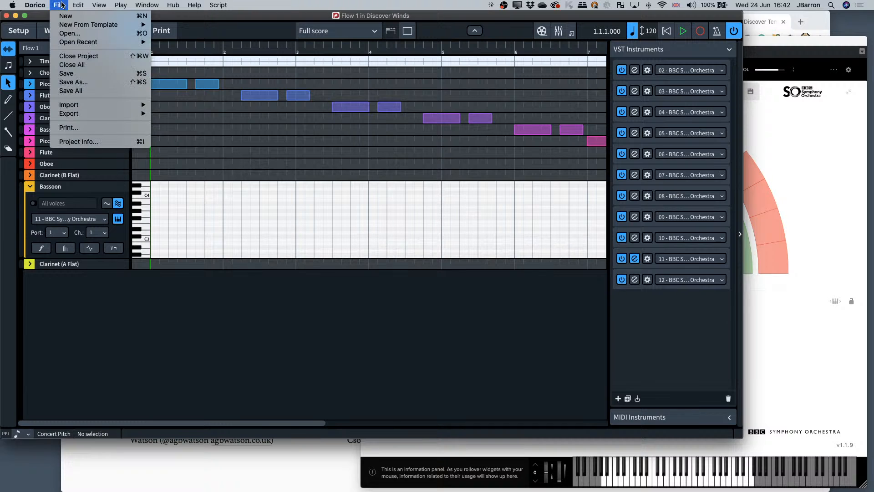
{"action": "mouse_move", "coordinate": [68, 25]}
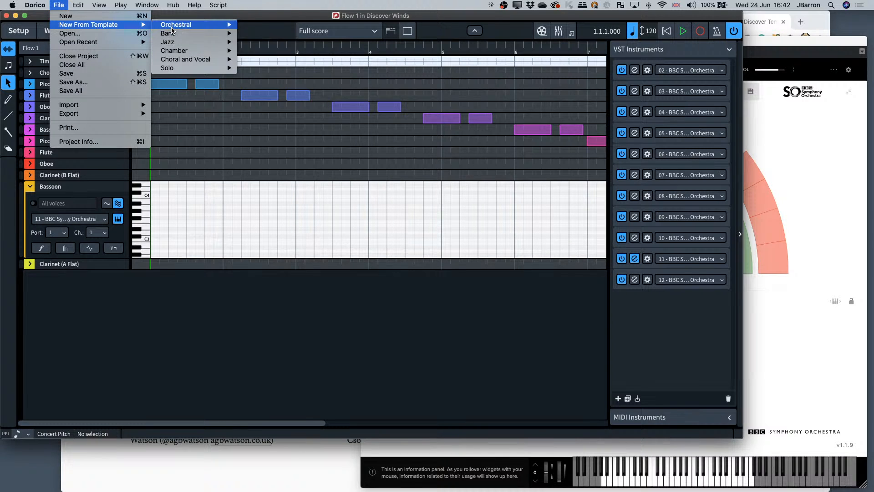
{"action": "mouse_move", "coordinate": [175, 27]}
{"action": "left_click", "coordinate": [263, 26]}
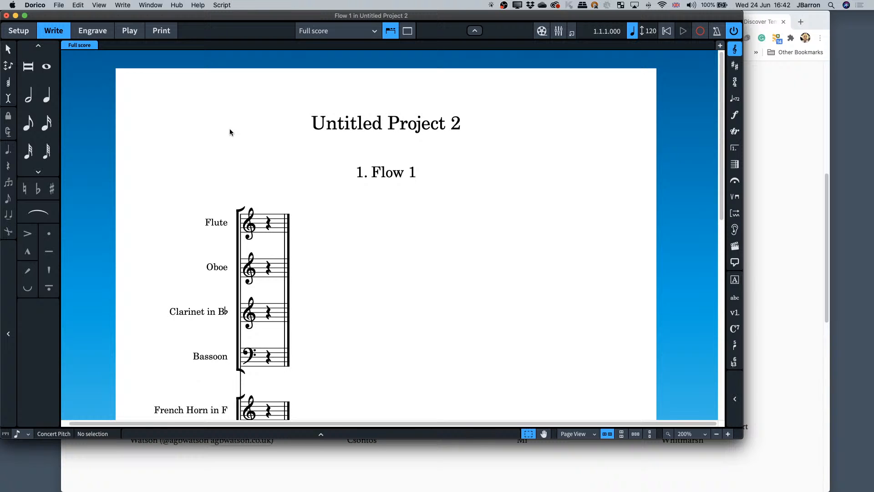
{"action": "scroll", "coordinate": [152, 169], "scroll_direction": "down", "scroll_amount": 10}
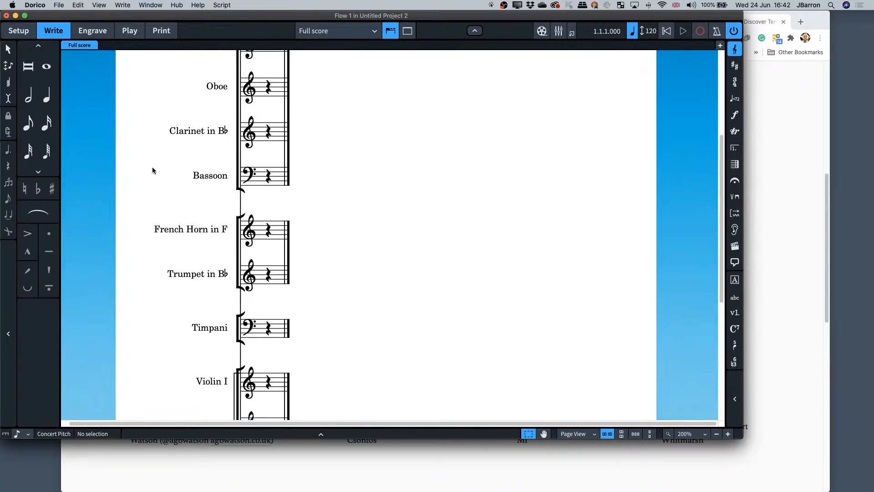
{"action": "scroll", "coordinate": [153, 171], "scroll_direction": "down", "scroll_amount": 5}
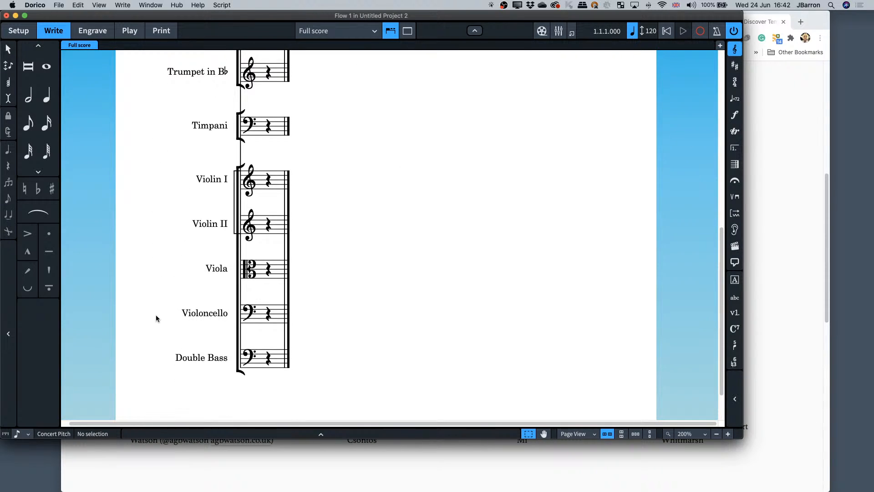
- Review the new project's players in Setup mode, and inspect the sounds loaded in its HALion Sonic SE instrument in Play mode
{"action": "left_click", "coordinate": [19, 30]}
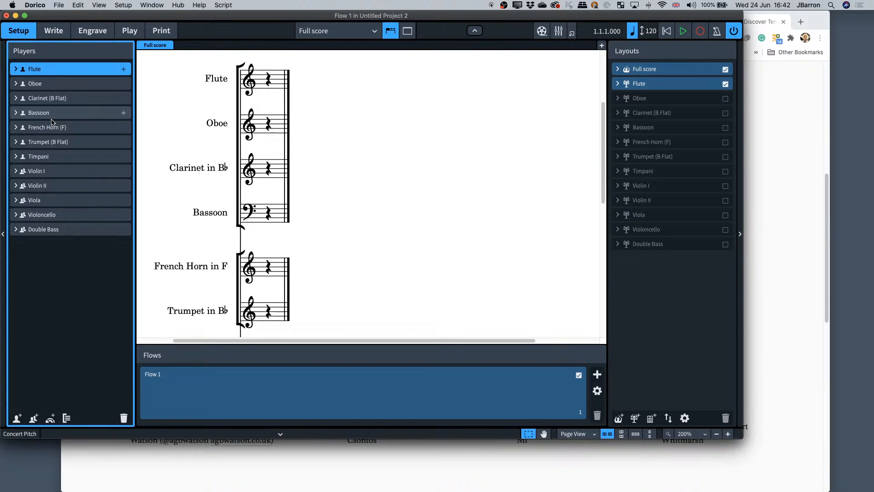
{"action": "left_click", "coordinate": [130, 31]}
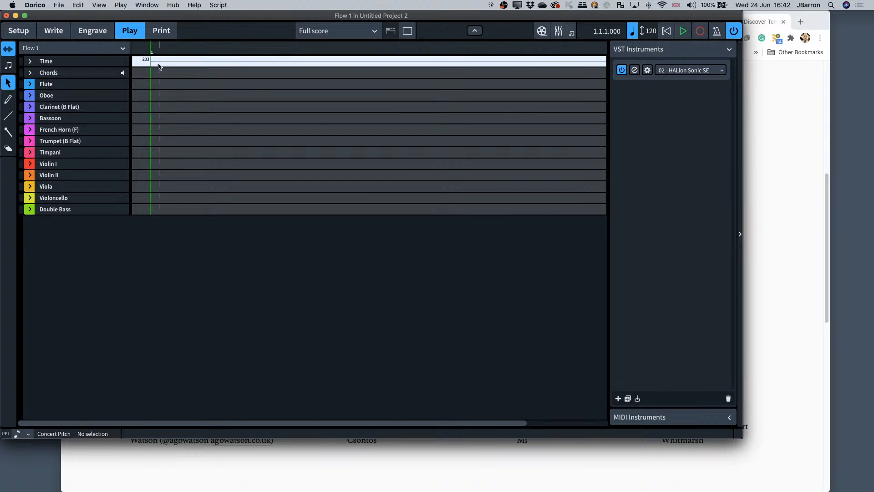
{"action": "left_click", "coordinate": [635, 70]}
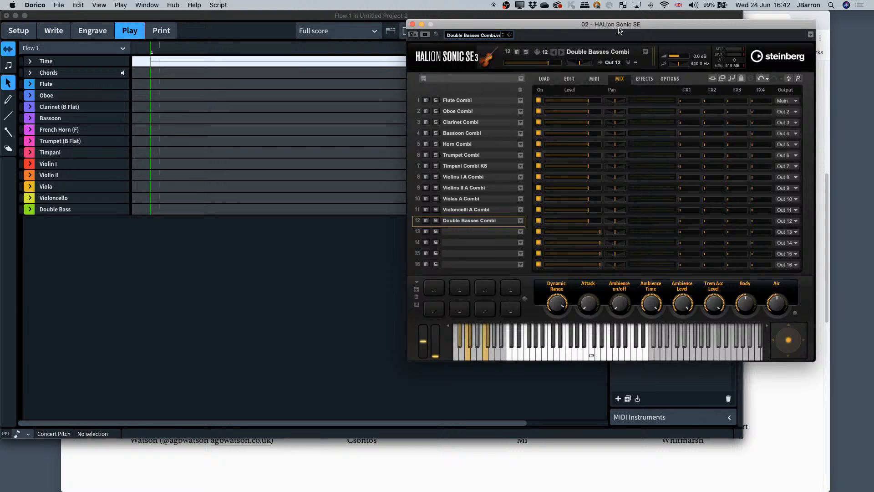
{"action": "mouse_move", "coordinate": [620, 31]}
{"action": "left_mouse_down"}
{"action": "mouse_move", "coordinate": [640, 40]}
{"action": "mouse_move", "coordinate": [628, 38]}
{"action": "left_mouse_up"}
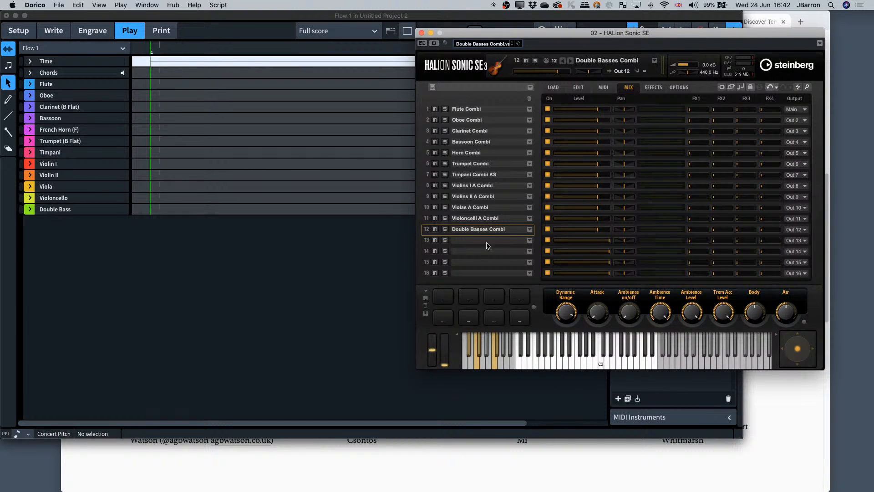
{"action": "left_click", "coordinate": [422, 33]}
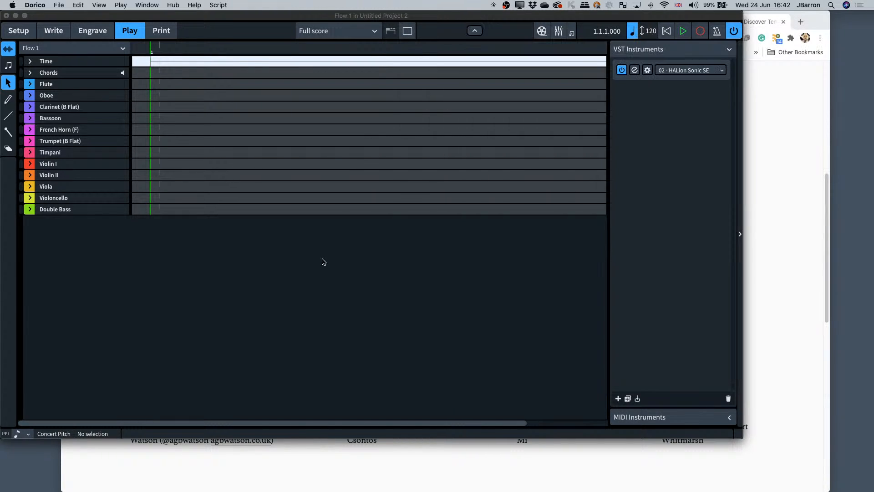
- Apply the BBCSO Discover playback template to the new orchestral project
{"action": "left_click", "coordinate": [120, 6]}
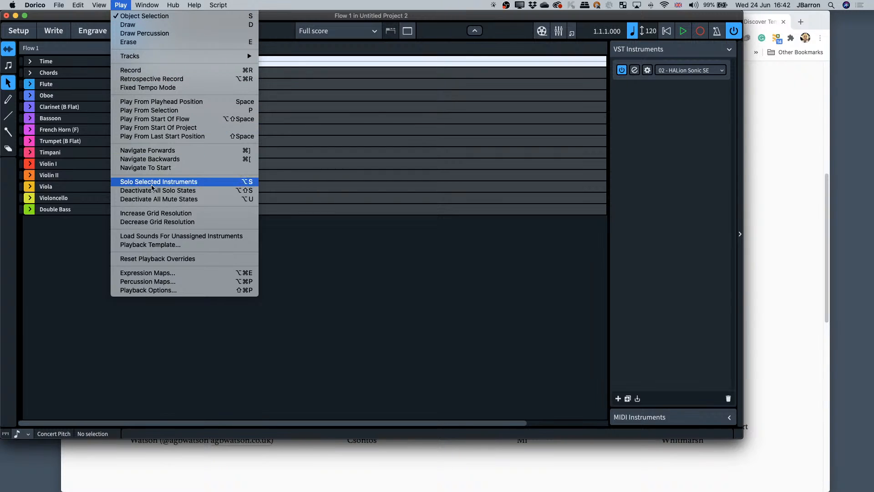
{"action": "left_click", "coordinate": [150, 244]}
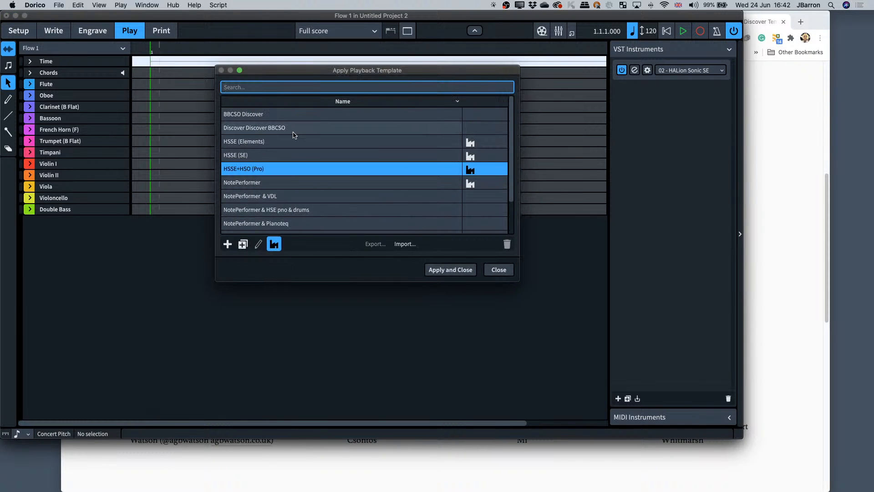
{"action": "left_click", "coordinate": [278, 115]}
{"action": "left_click", "coordinate": [276, 128]}
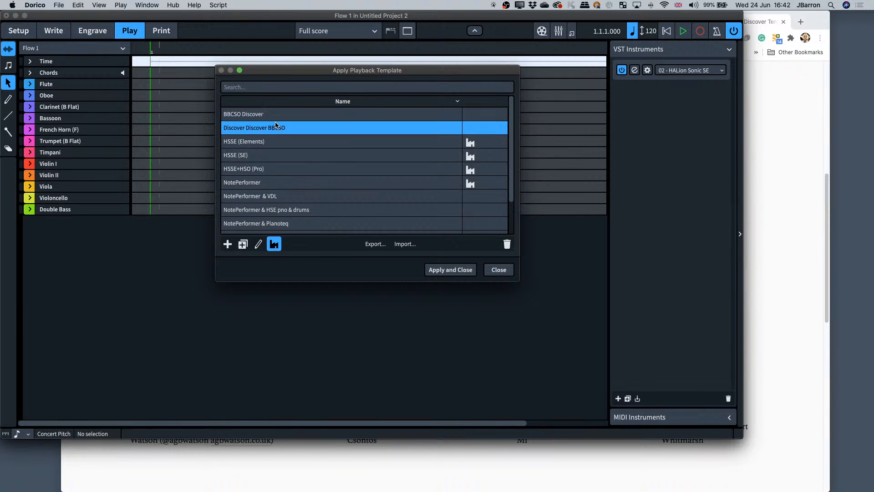
{"action": "left_click", "coordinate": [275, 116]}
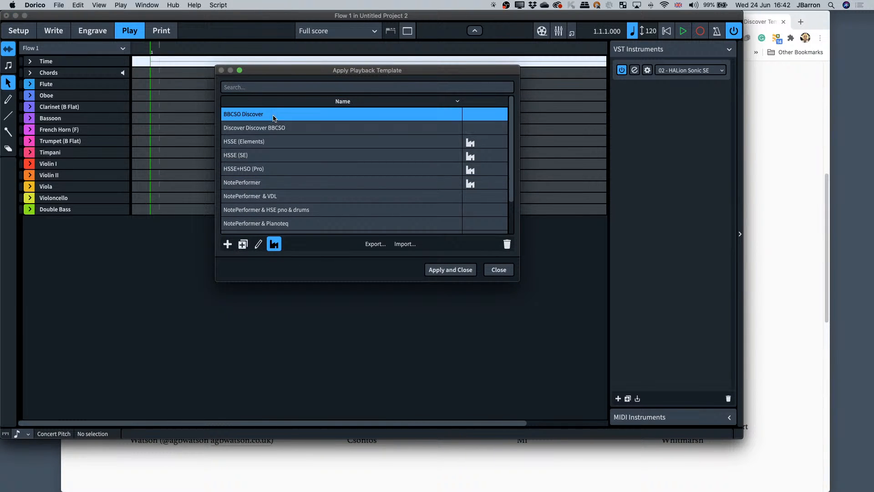
{"action": "left_click", "coordinate": [445, 271]}
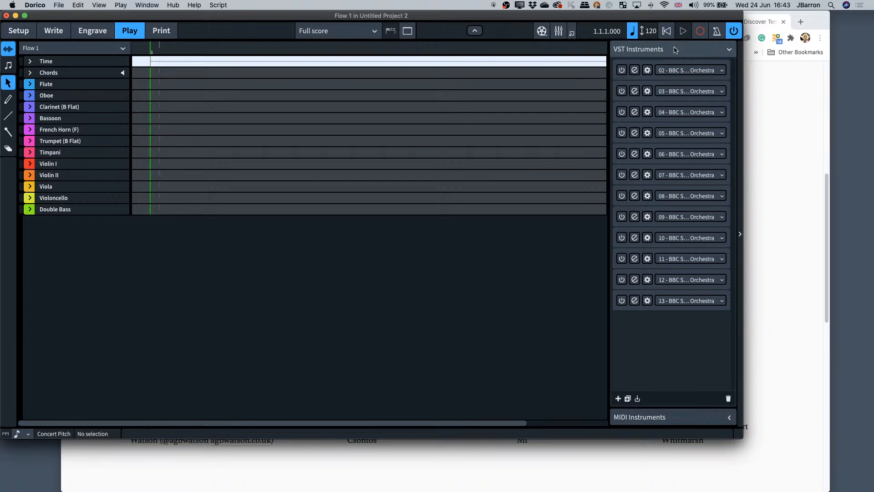
{"action": "key", "text": "space"}
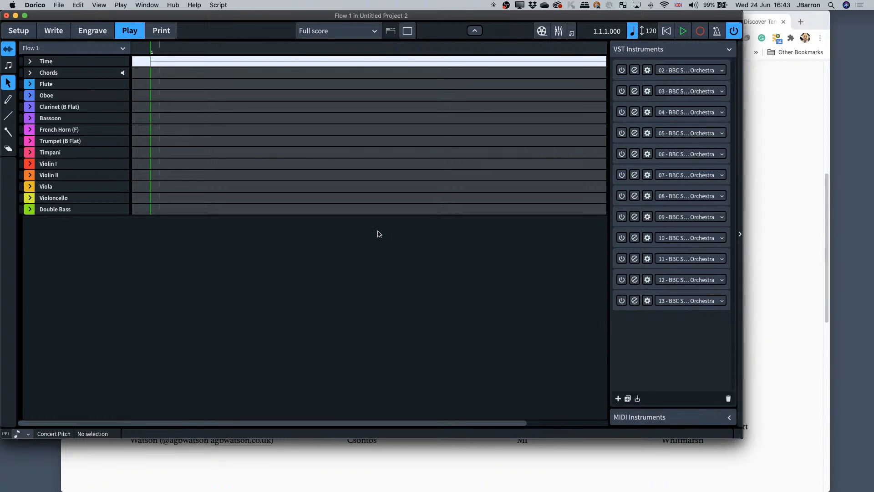
- Check the Flute and French Horn track assignments in Play mode, and inspect the horn's BBC Symphony Orchestra instrument
{"action": "left_click", "coordinate": [30, 84]}
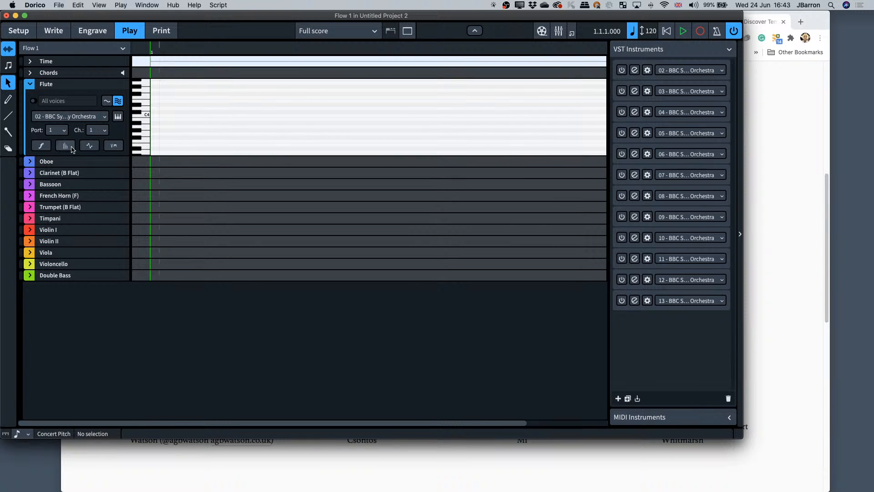
{"action": "left_click", "coordinate": [31, 195]}
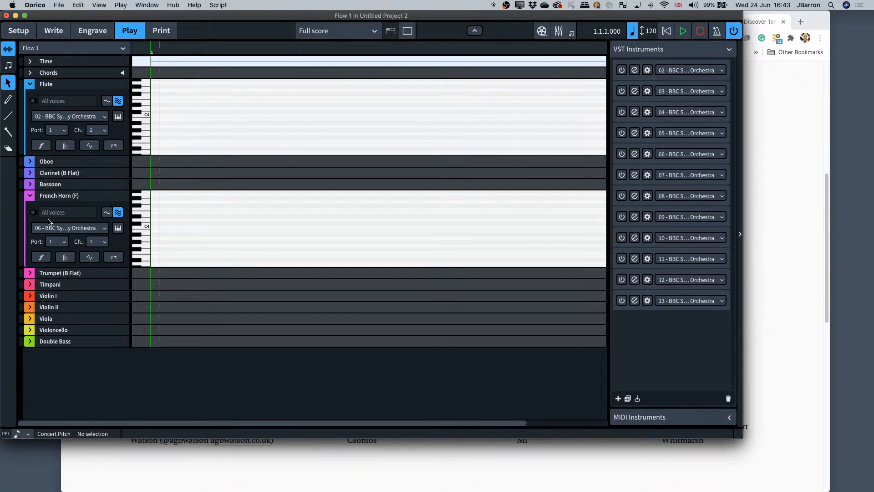
{"action": "left_click", "coordinate": [118, 228]}
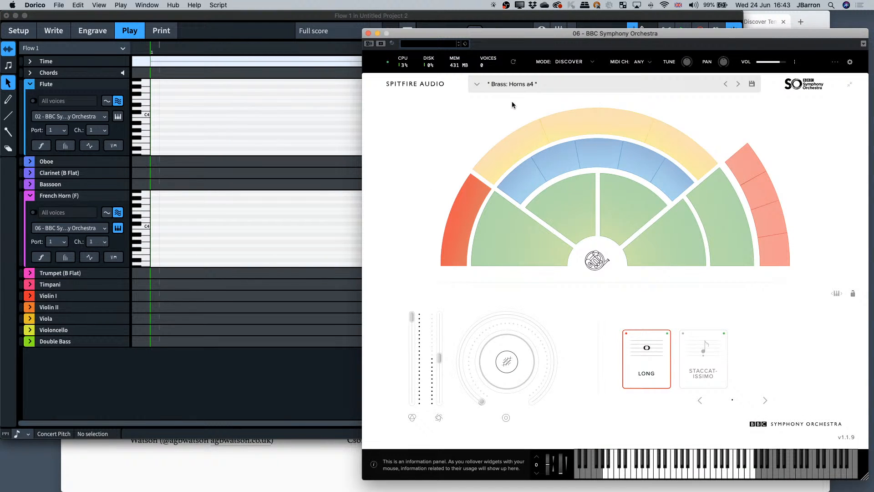
{"action": "left_click", "coordinate": [368, 34]}
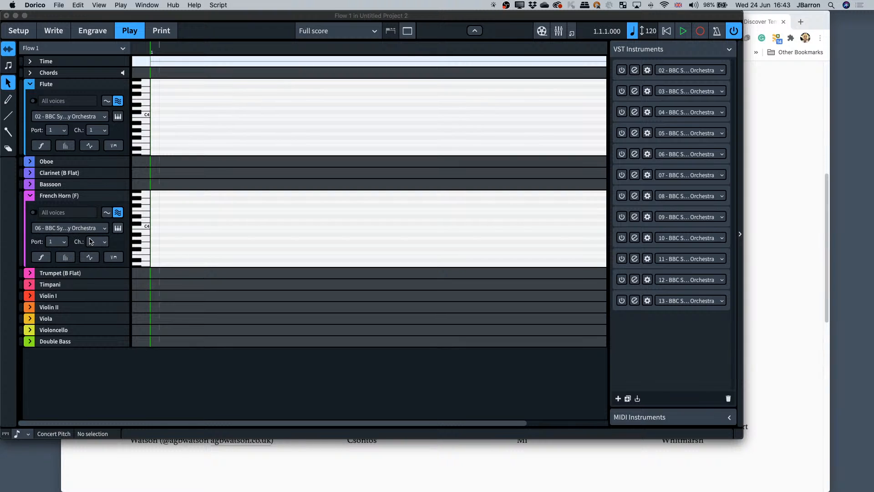
{"action": "left_click", "coordinate": [30, 195]}
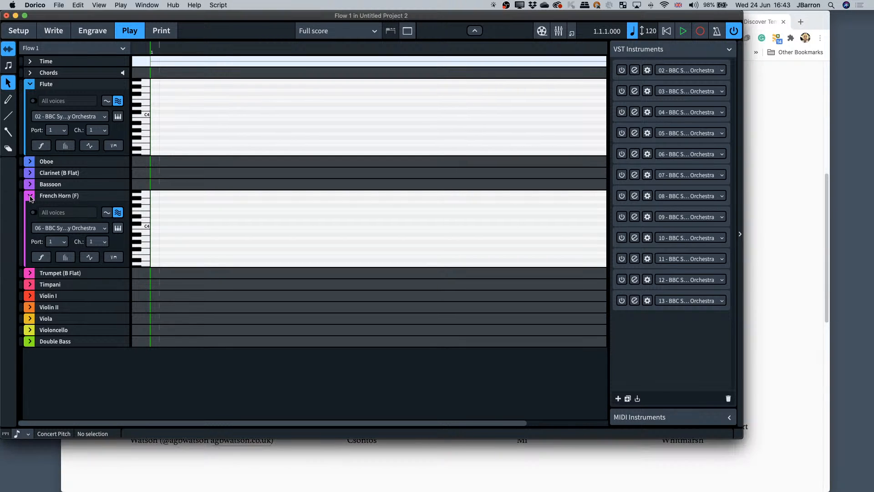
- Review the available playback templates and close the list without applying one
{"action": "left_click", "coordinate": [121, 5]}
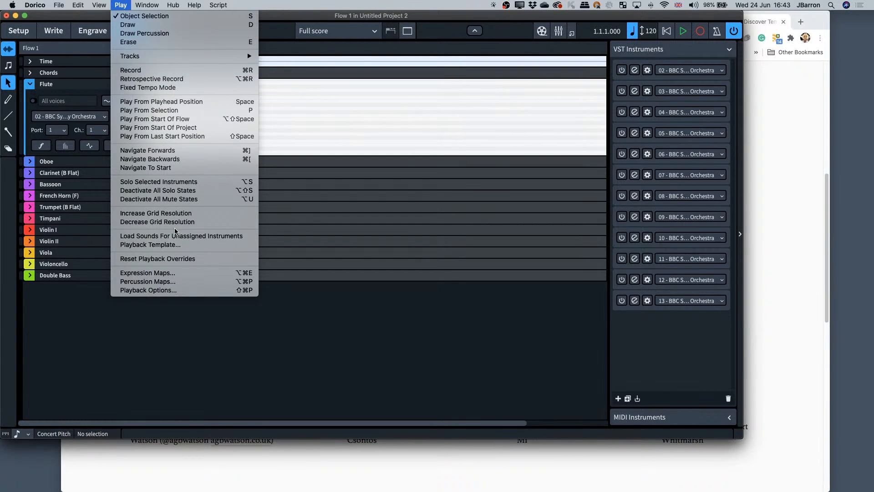
{"action": "left_click", "coordinate": [263, 382]}
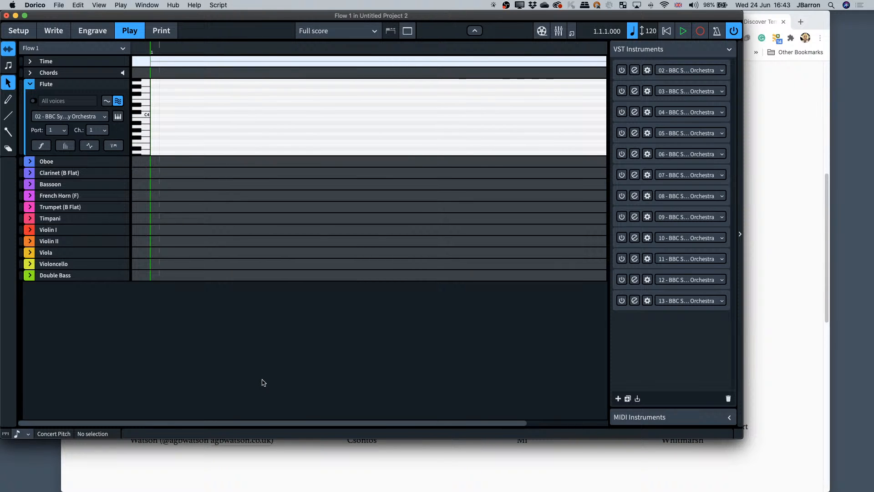
{"action": "left_click", "coordinate": [123, 7]}
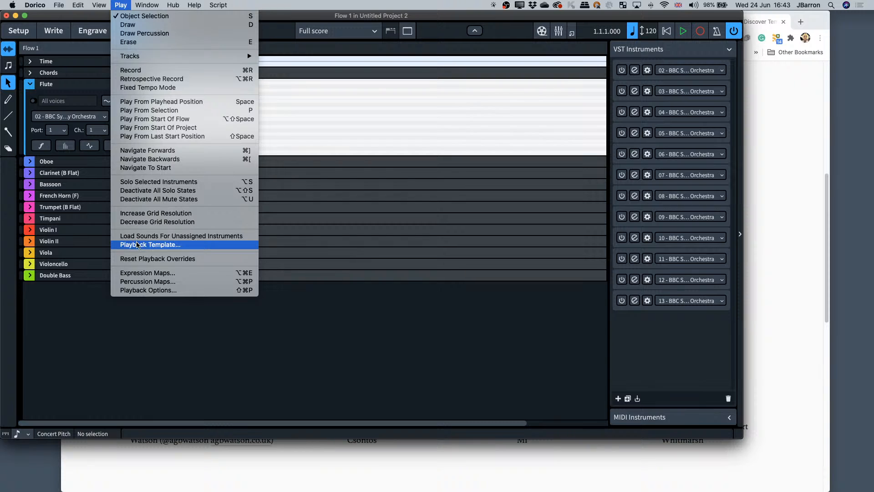
{"action": "left_click", "coordinate": [150, 245]}
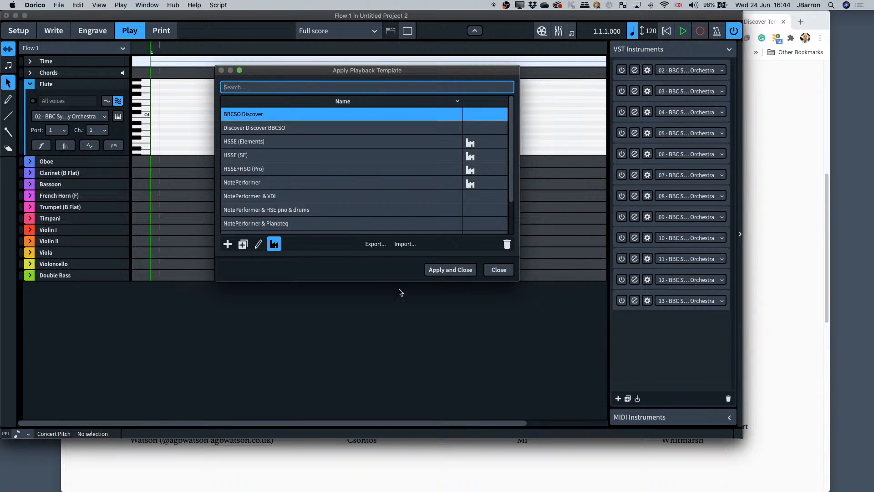
{"action": "left_click", "coordinate": [496, 269]}
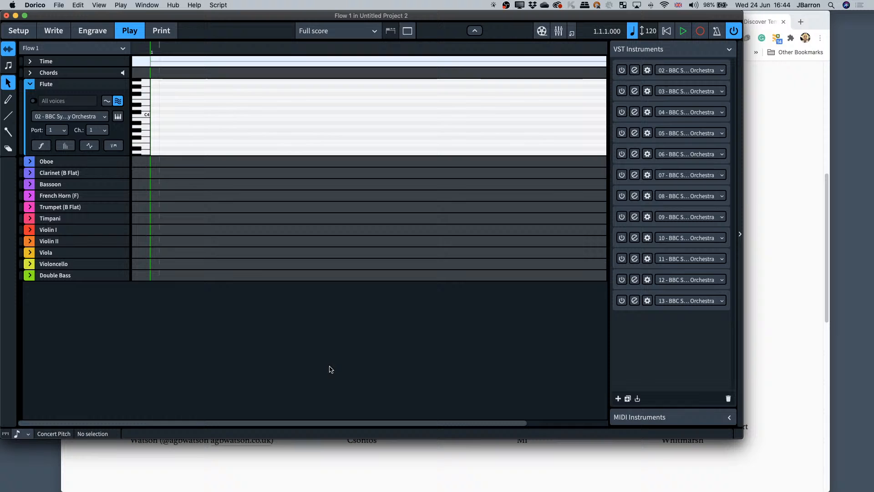
- Open the recent project BBCSO Discover Template 3.5
{"action": "left_click", "coordinate": [62, 5]}
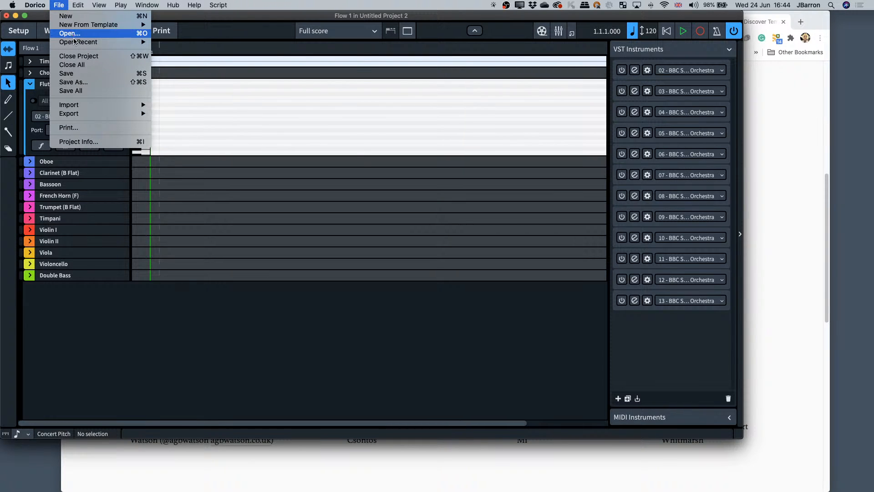
{"action": "mouse_move", "coordinate": [77, 42]}
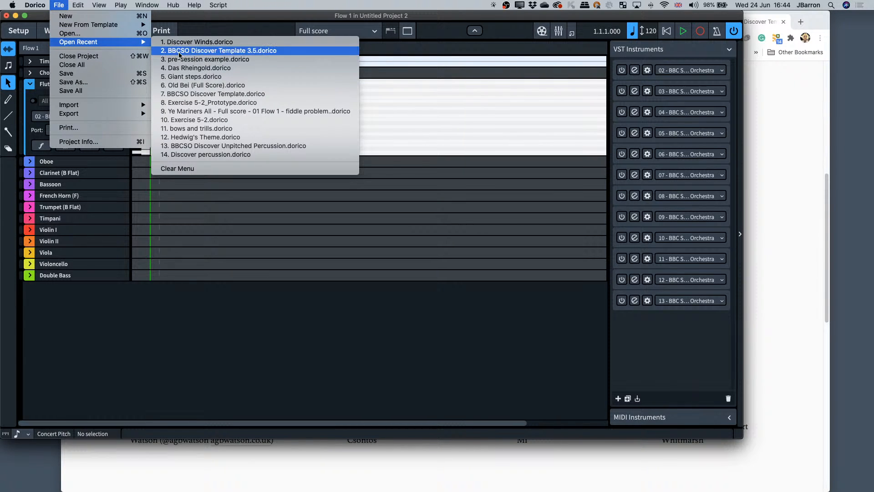
{"action": "left_click", "coordinate": [212, 301]}
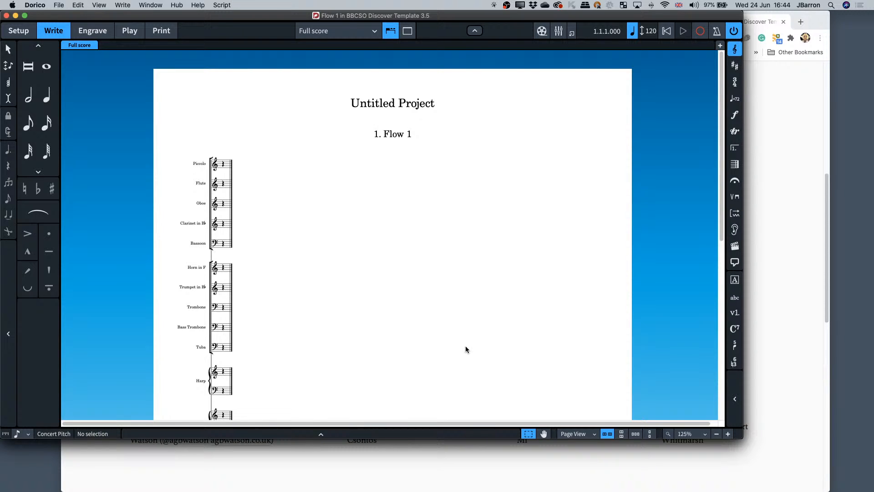
{"action": "key", "text": "space"}
- Examine the instruments held by the unpitched percussion player in Setup mode, with the project window enlarged to full screen
{"action": "left_click", "coordinate": [16, 32]}
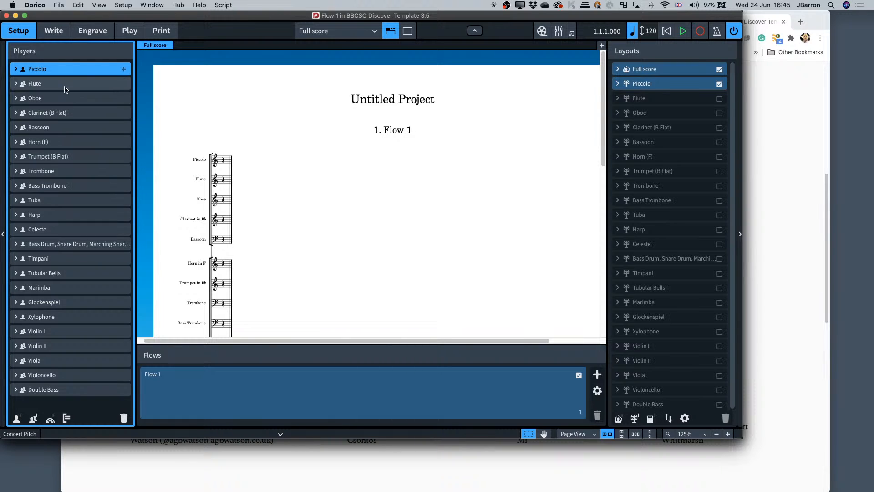
{"action": "left_click", "coordinate": [17, 246]}
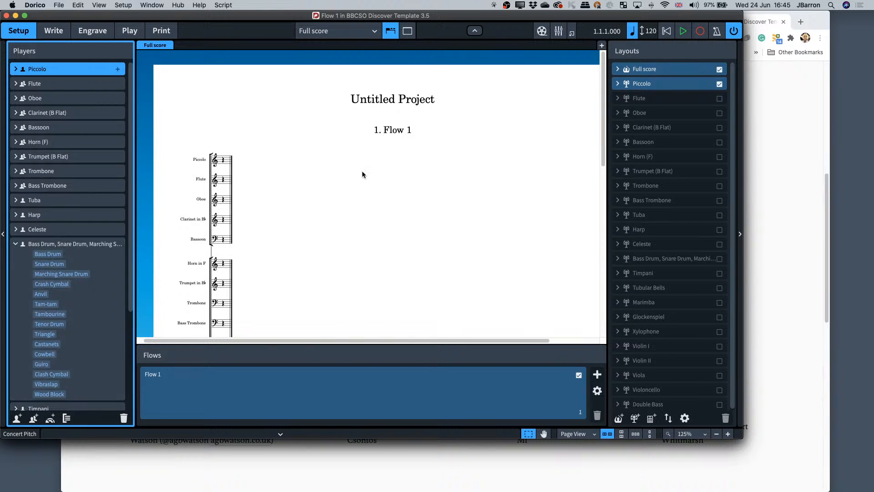
{"action": "key", "text": "ctrl+alt+Return"}
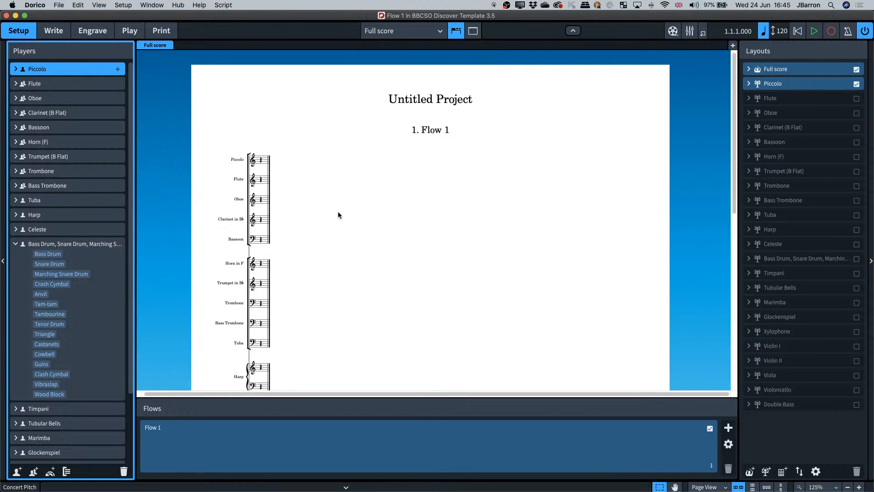
- Look through the full score's percussion staves in Galley View in Write mode, and return to Page View
{"action": "scroll", "coordinate": [338, 211], "scroll_direction": "down", "scroll_amount": 4}
{"action": "key", "text": "super+2"}
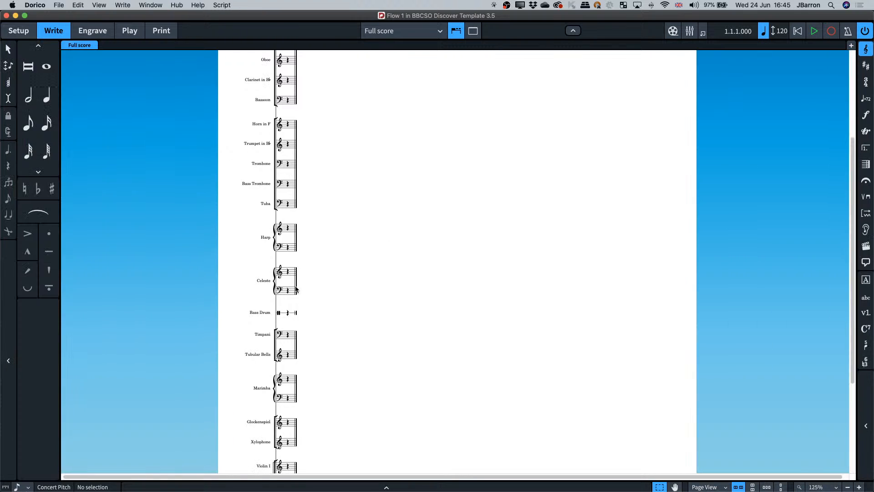
{"action": "key", "text": "super+alt+2"}
{"action": "scroll", "coordinate": [408, 299], "scroll_direction": "down", "scroll_amount": 15}
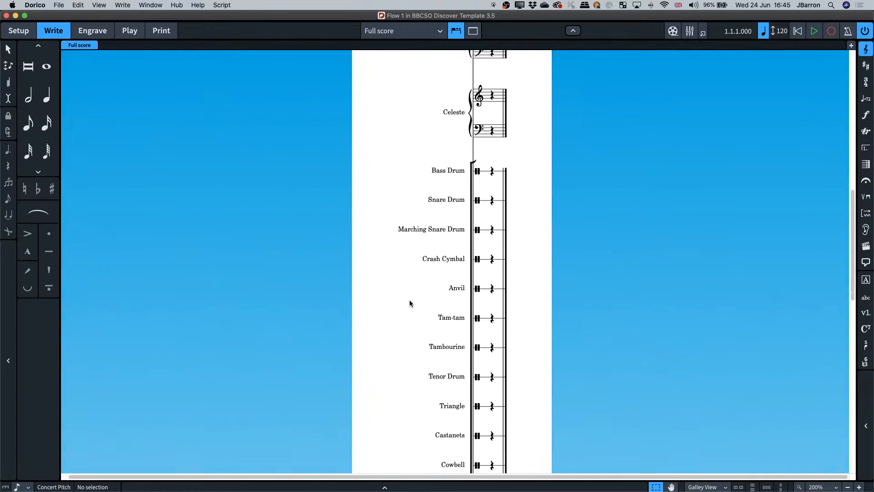
{"action": "scroll", "coordinate": [503, 196], "scroll_direction": "down", "scroll_amount": 5}
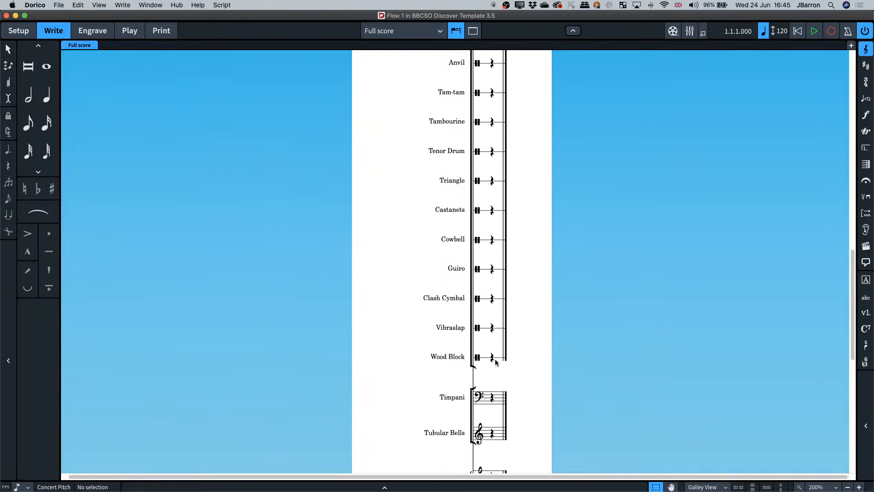
{"action": "scroll", "coordinate": [503, 195], "scroll_direction": "up", "scroll_amount": 8}
{"action": "scroll", "coordinate": [504, 196], "scroll_direction": "up", "scroll_amount": 2}
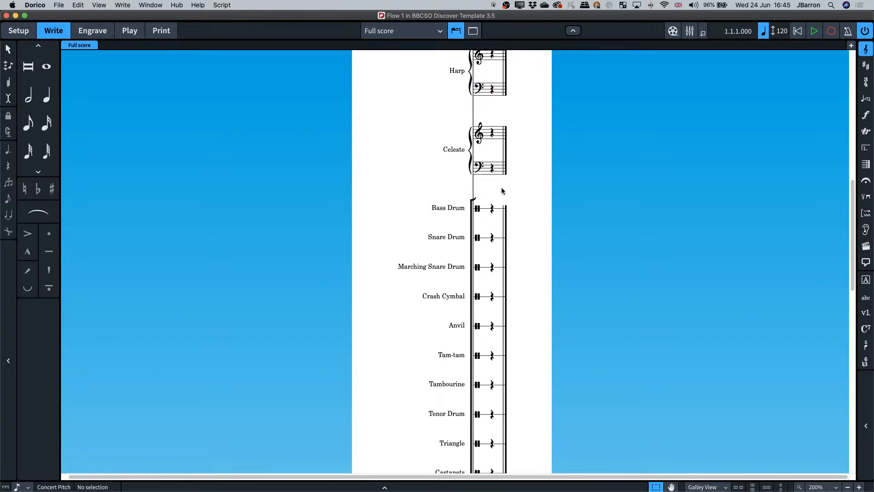
{"action": "scroll", "coordinate": [501, 188], "scroll_direction": "down", "scroll_amount": 12}
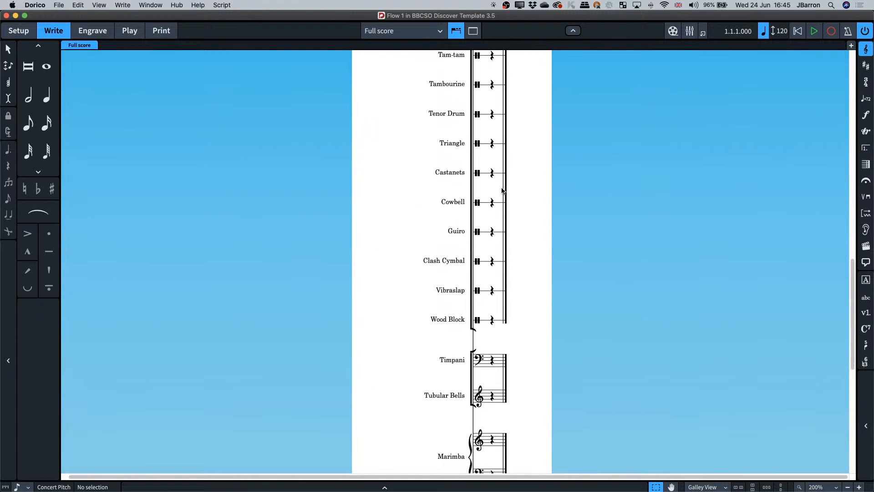
{"action": "scroll", "coordinate": [503, 191], "scroll_direction": "up", "scroll_amount": 2}
{"action": "scroll", "coordinate": [503, 191], "scroll_direction": "up", "scroll_amount": 12}
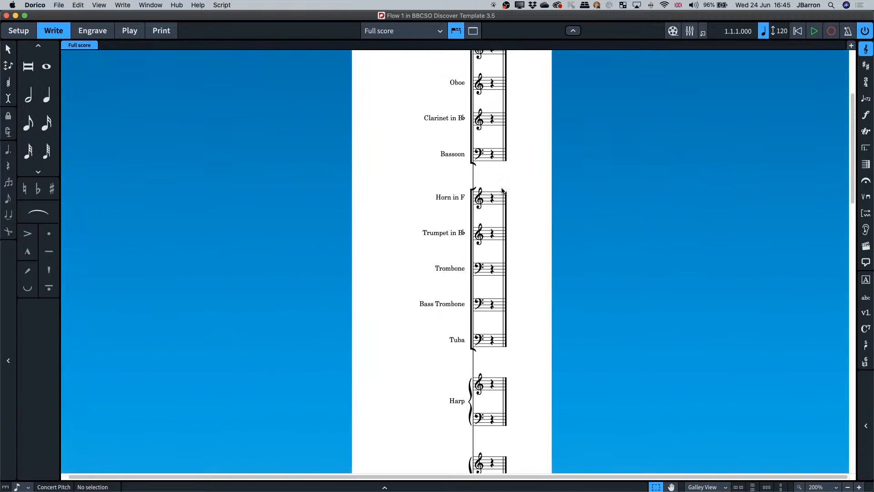
{"action": "key", "text": "super+alt+1"}
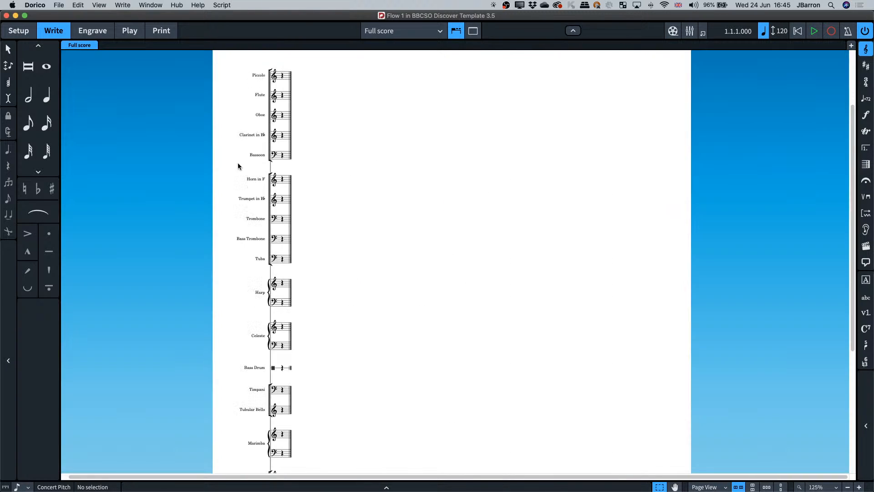
- Review the template's players in Setup mode, collapse the percussion player, and view the tracks and VST instruments in Play mode
{"action": "left_click", "coordinate": [19, 29]}
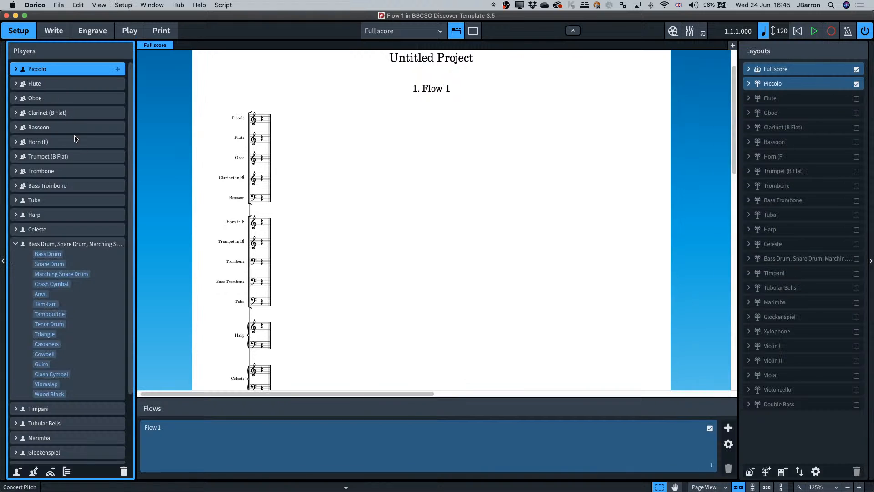
{"action": "left_click", "coordinate": [16, 244]}
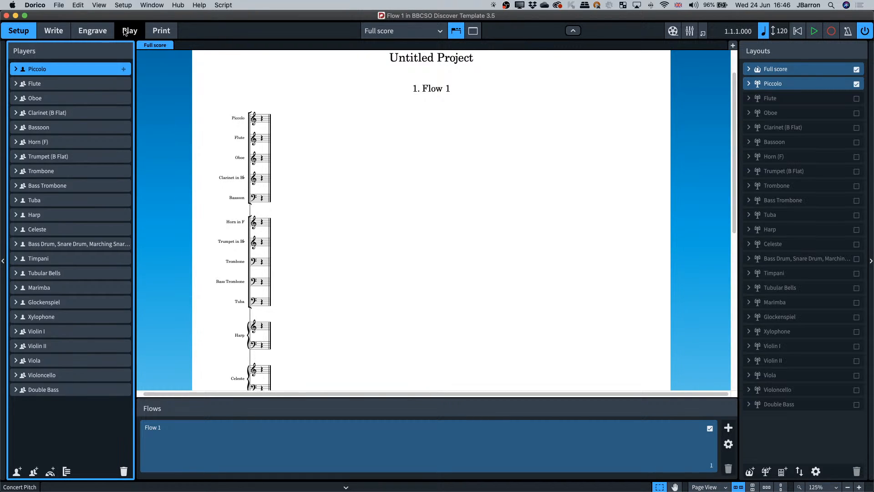
{"action": "key", "text": "super+3"}
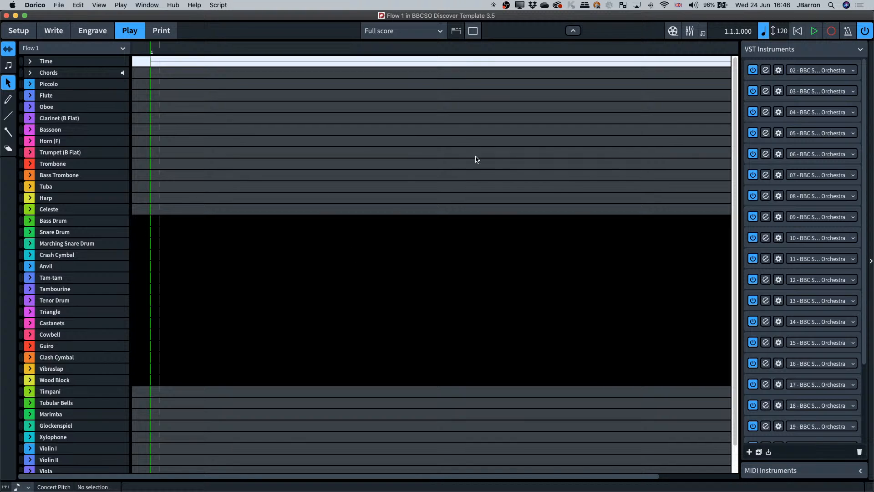
- Open the Steinberg Hub, look over its recent projects and project template categories, and close it
{"action": "left_click", "coordinate": [173, 5]}
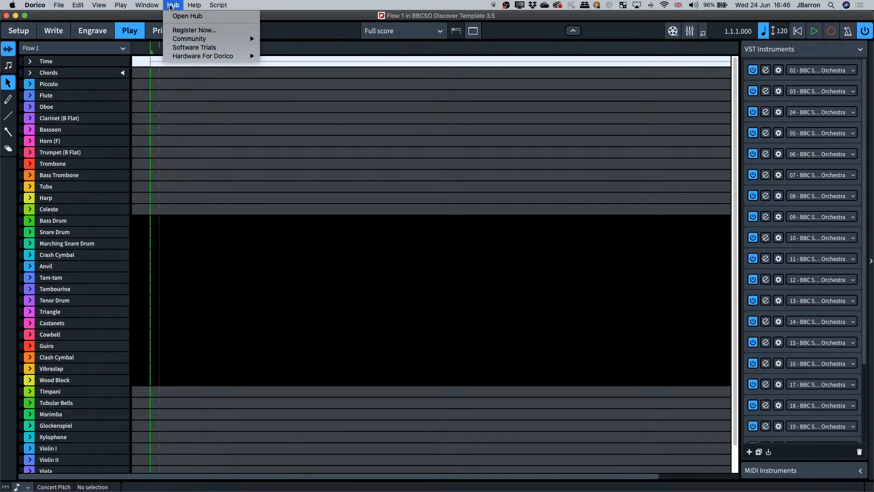
{"action": "left_click", "coordinate": [181, 17]}
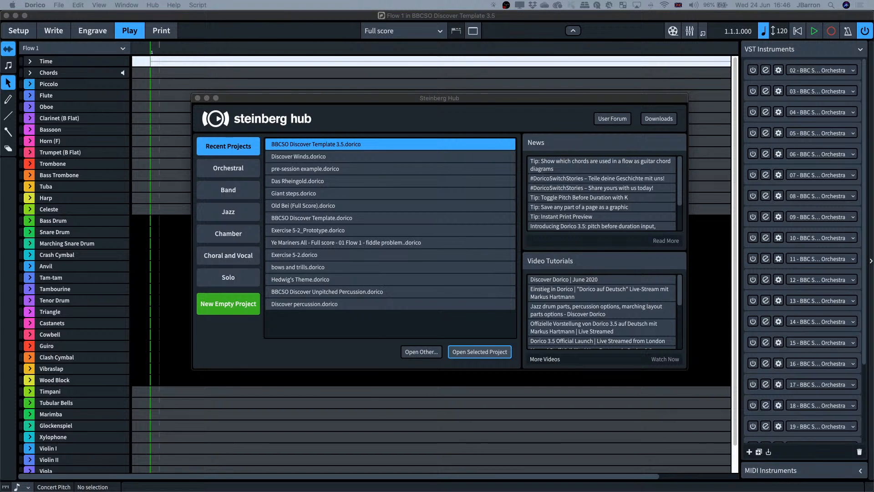
{"action": "left_click_drag", "start_coordinate": [800, 384], "coordinate": [873, 284]}
{"action": "left_click", "coordinate": [197, 98]}
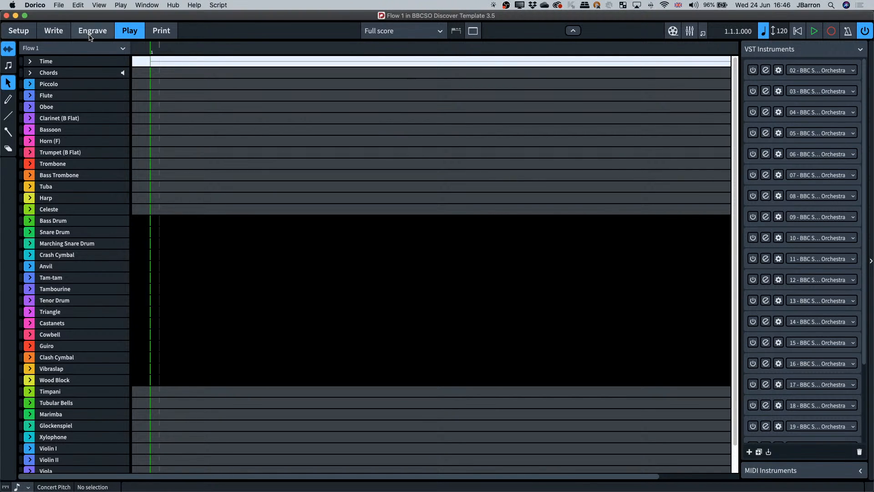
- Look over the available playback templates from Play mode and close the list without applying one
{"action": "key", "text": "super+3"}
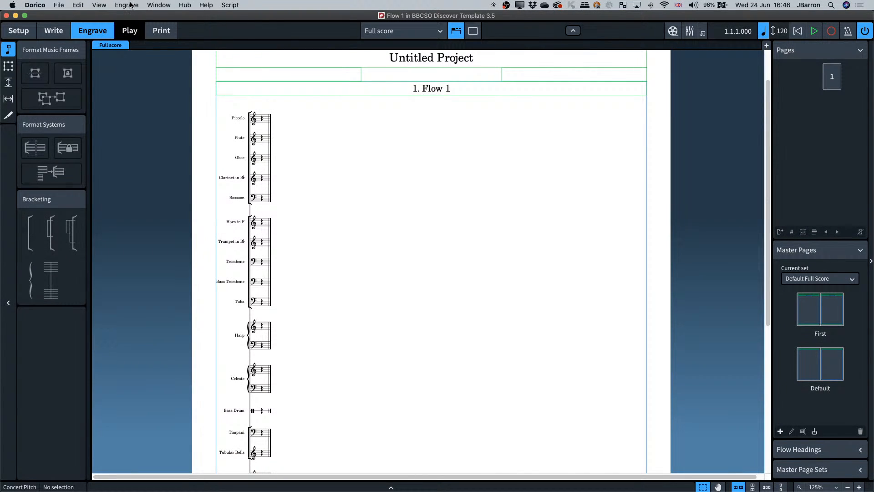
{"action": "key", "text": "super+4"}
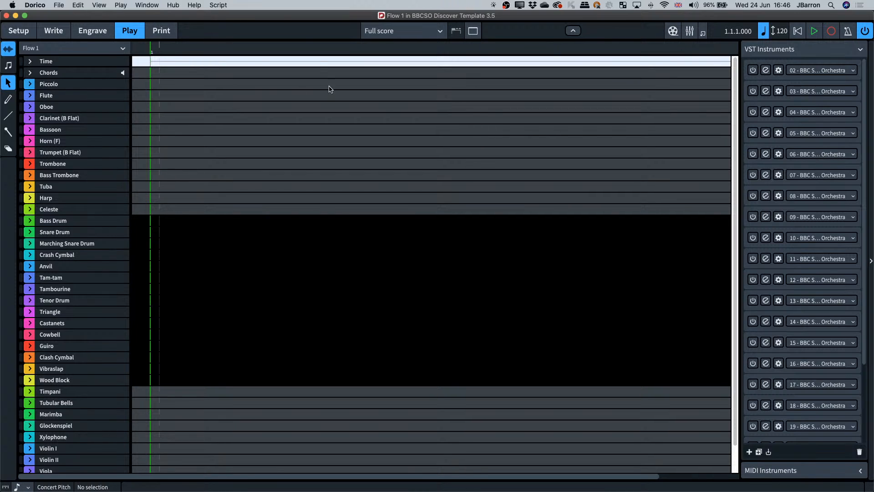
{"action": "left_click", "coordinate": [121, 5]}
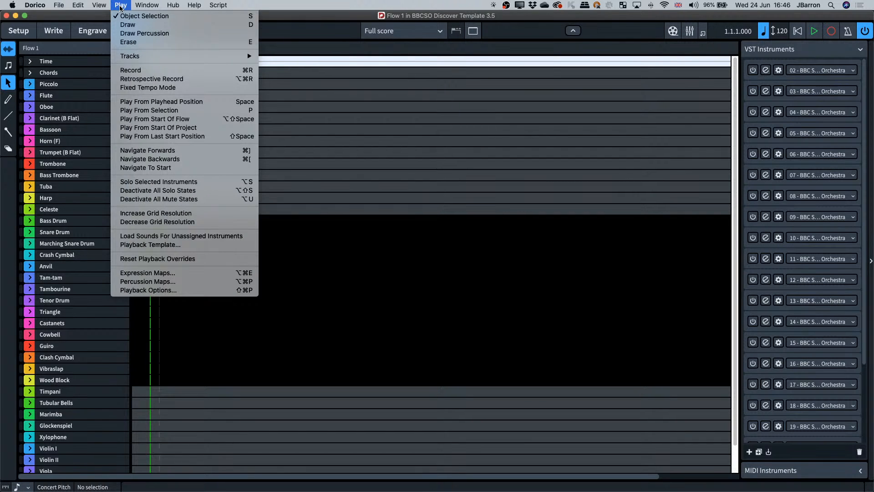
{"action": "left_click", "coordinate": [157, 245]}
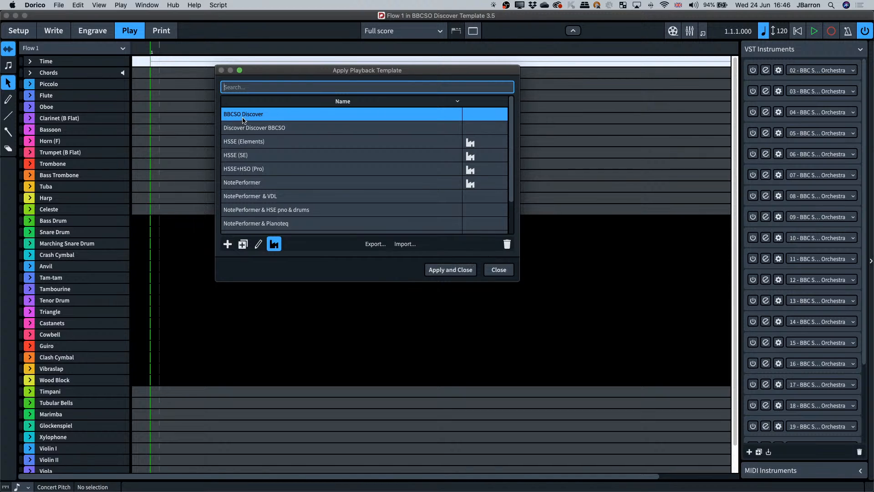
{"action": "left_click", "coordinate": [498, 271]}
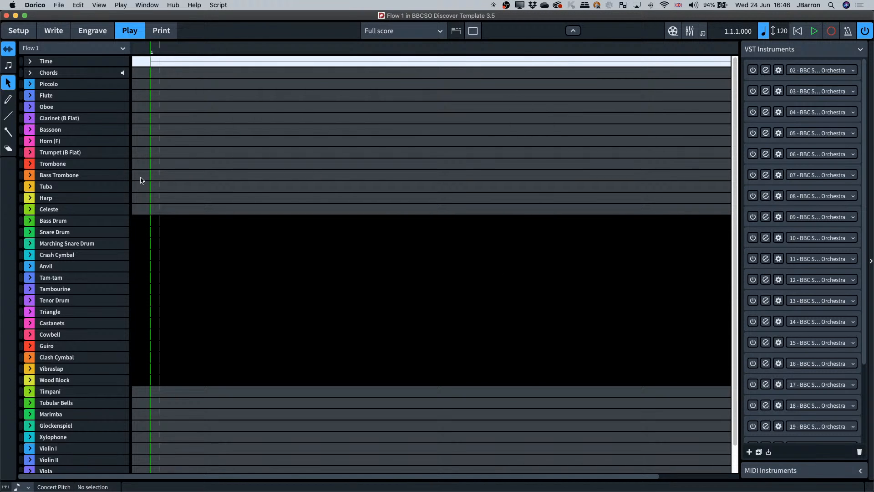
- View the commands available for the Piccolo player in Setup mode and dismiss them
{"action": "left_click", "coordinate": [18, 31]}
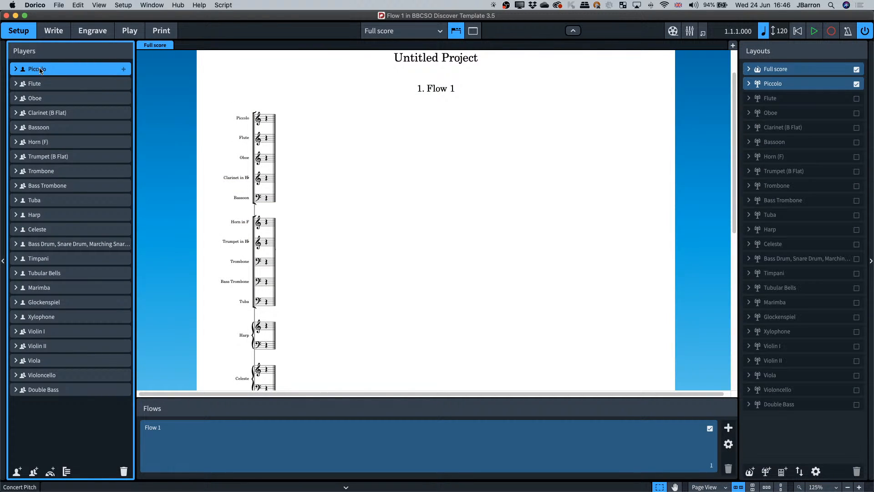
{"action": "right_click", "coordinate": [54, 69]}
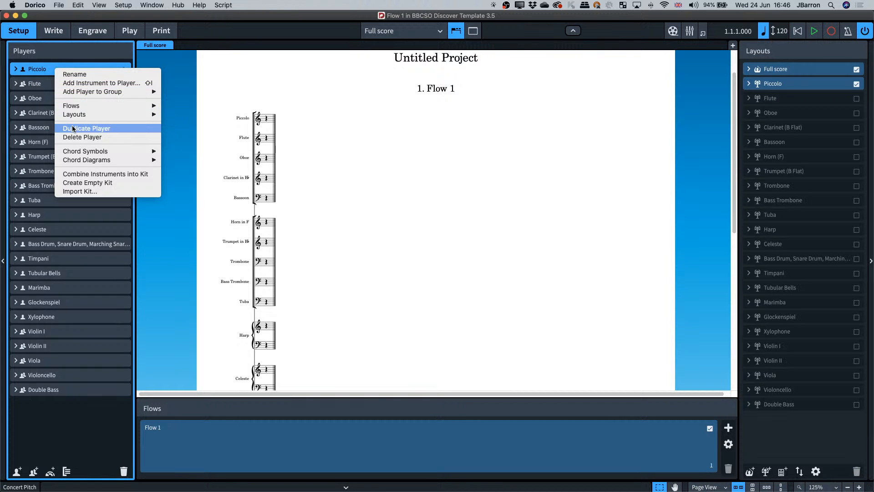
{"action": "left_click", "coordinate": [219, 70]}
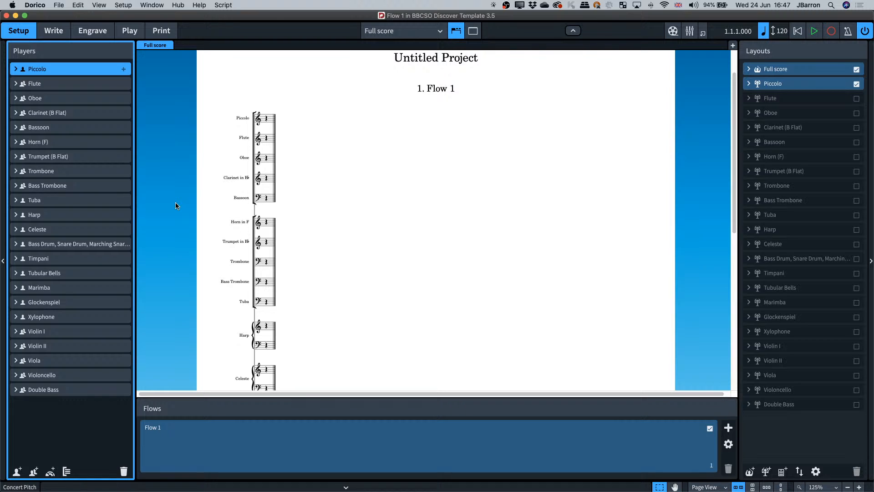
- Compare the HSSE+HSO (Pro) and BBCSO Discover playback templates from Play mode, closing the template list without applying either
{"action": "key", "text": "super+4"}
{"action": "left_click", "coordinate": [124, 6]}
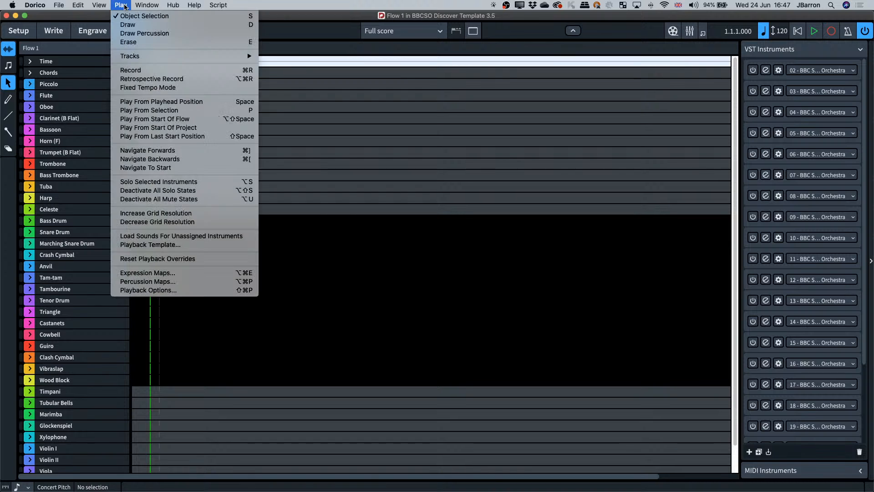
{"action": "left_click", "coordinate": [167, 246]}
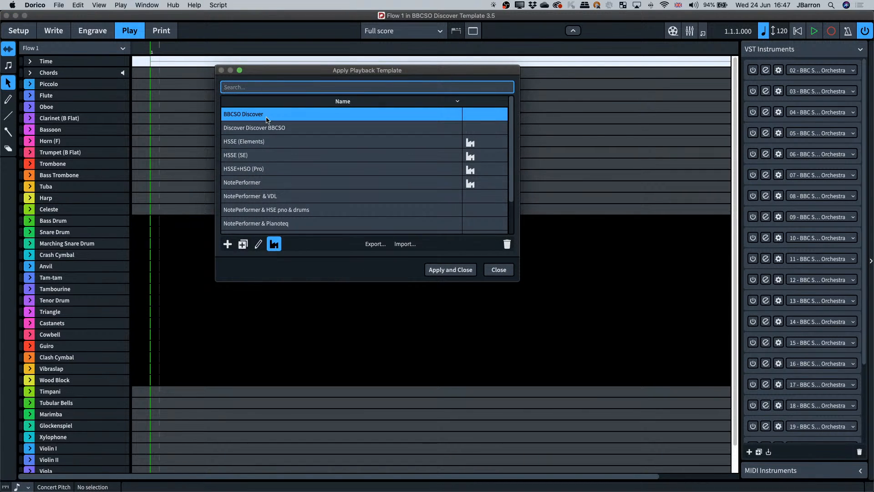
{"action": "left_click", "coordinate": [252, 171]}
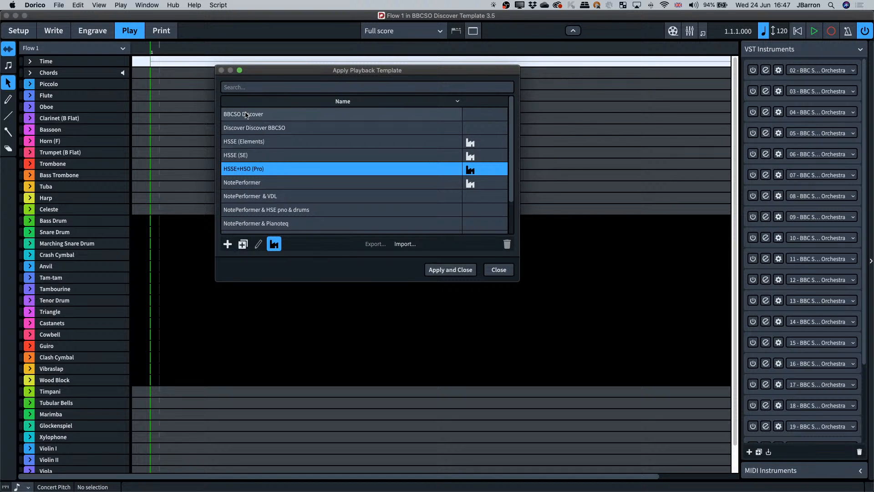
{"action": "left_click", "coordinate": [284, 114]}
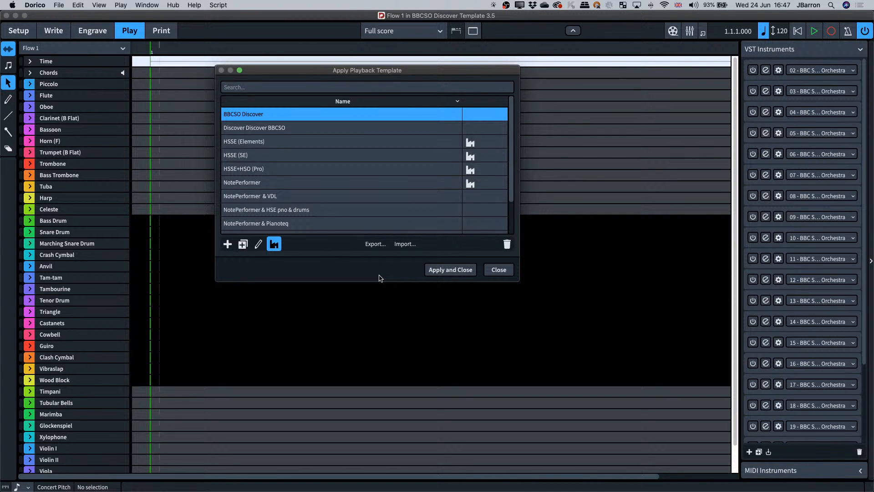
{"action": "left_click", "coordinate": [499, 271]}
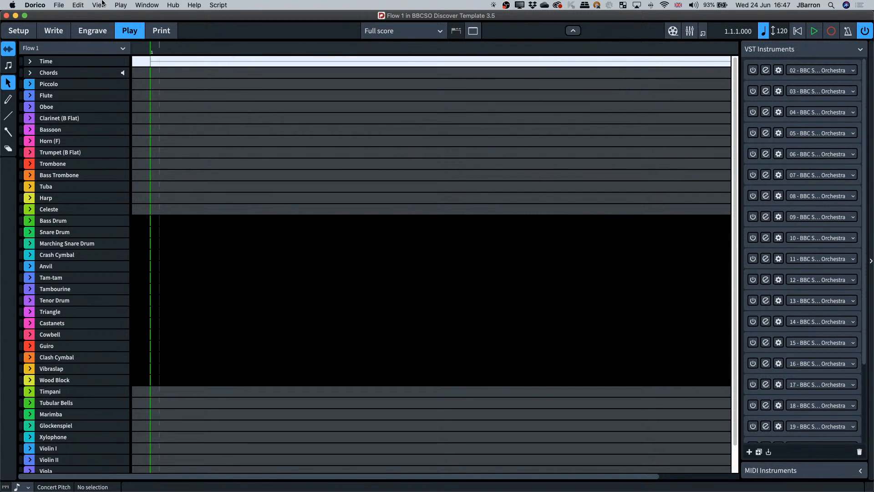
- Examine the "Natural, Note Length <= Very Short" switch in the BBCSO Discover Winds & Brass expression map
{"action": "left_click", "coordinate": [124, 5]}
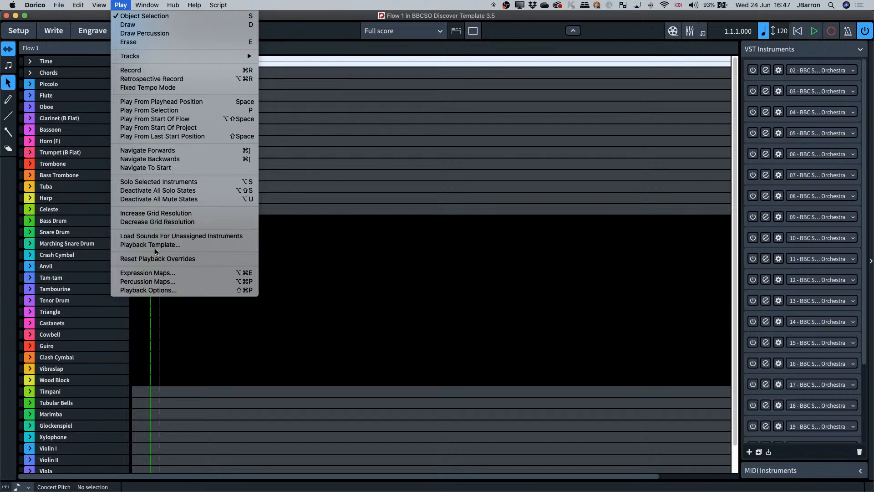
{"action": "left_click", "coordinate": [151, 274]}
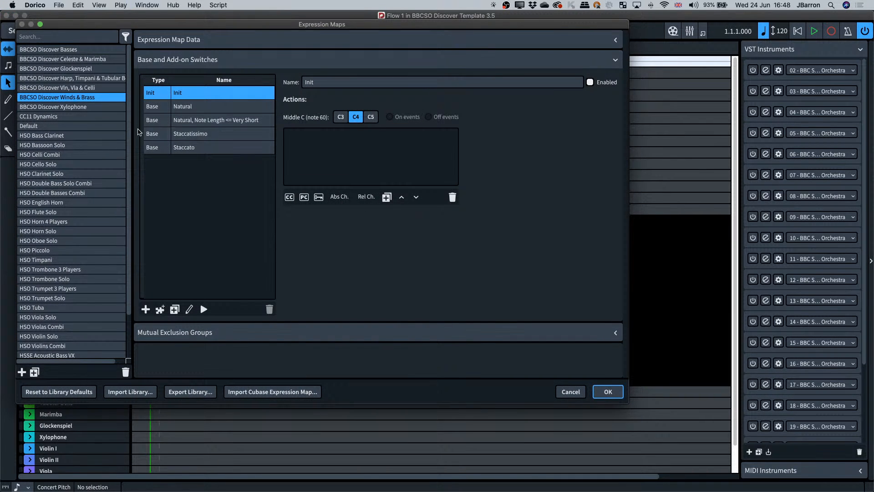
{"action": "left_click", "coordinate": [206, 121]}
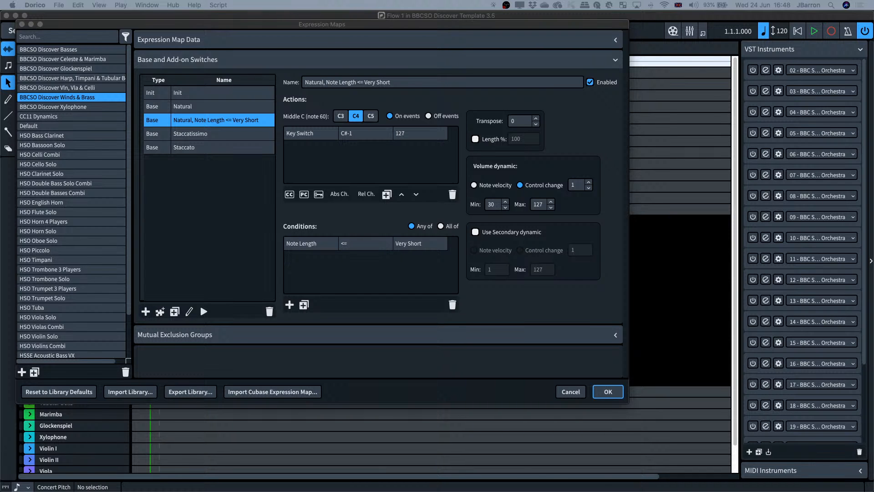
- Switch to the note lengths.png chart in Preview and examine how tempo ranges map to note length categories
{"action": "left_click_drag", "start_coordinate": [873, 27], "coordinate": [272, 25]}
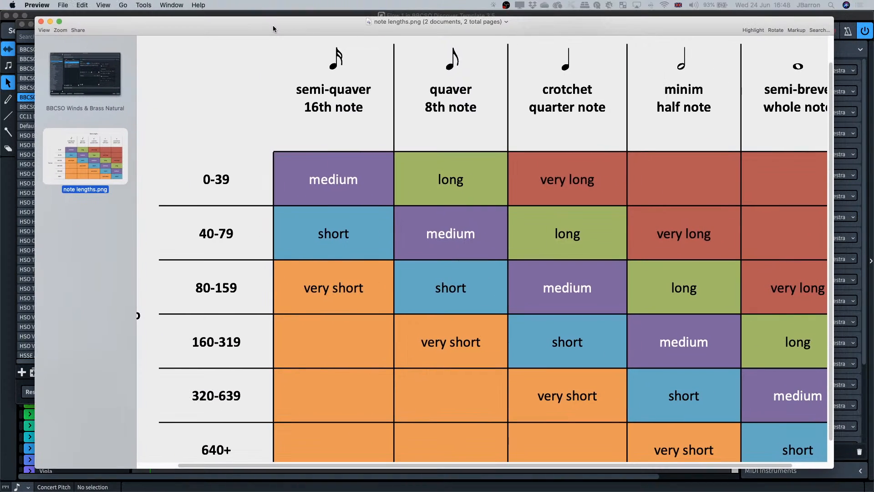
{"action": "scroll", "coordinate": [399, 104], "scroll_direction": "down", "scroll_amount": 5}
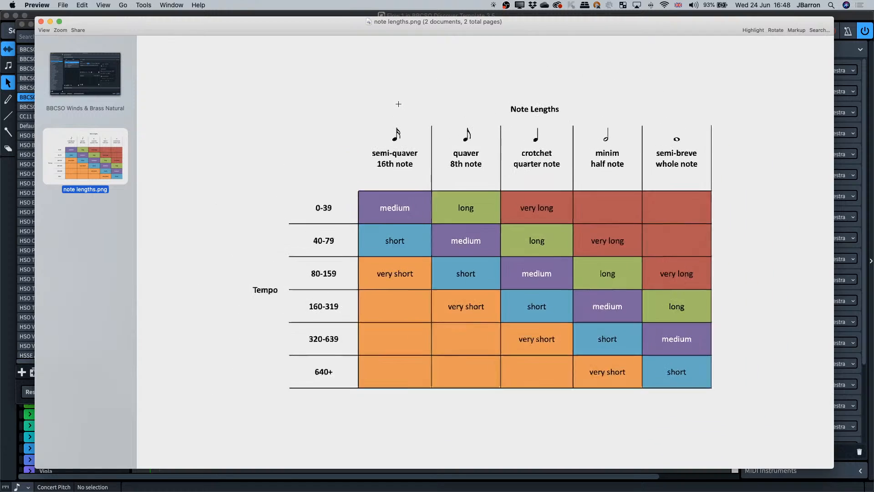
{"action": "scroll", "coordinate": [399, 104], "scroll_direction": "up", "scroll_amount": 3}
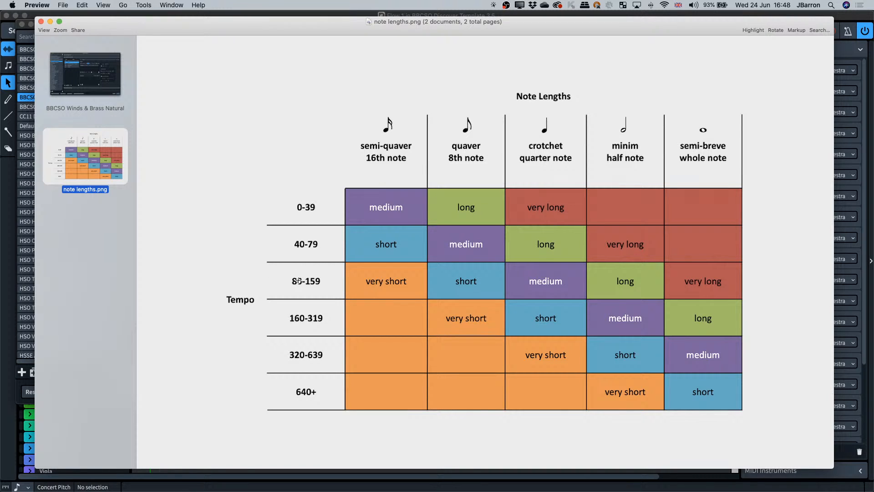
{"action": "mouse_move", "coordinate": [324, 36]}
{"action": "left_mouse_down"}
{"action": "mouse_move", "coordinate": [314, 62]}
{"action": "mouse_move", "coordinate": [316, 49]}
{"action": "left_mouse_up"}
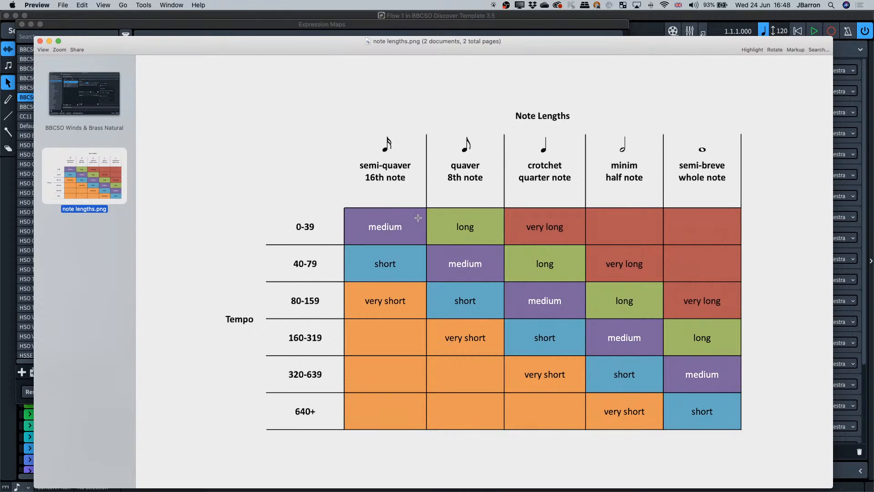
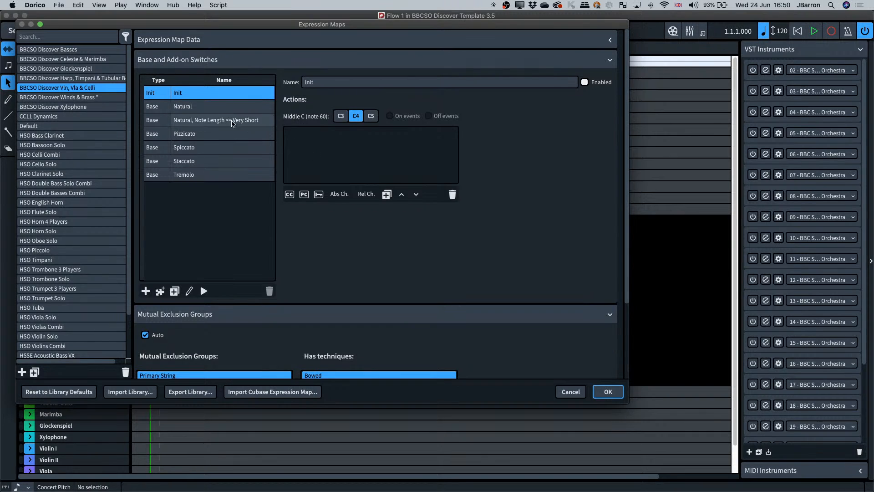
- Examine the short-note Natural, Pizzicato, Spiccato, Staccato and Tremolo switches in the BBCSO Discover Vln, Vla & Celli expression map
{"action": "left_click", "coordinate": [234, 120]}
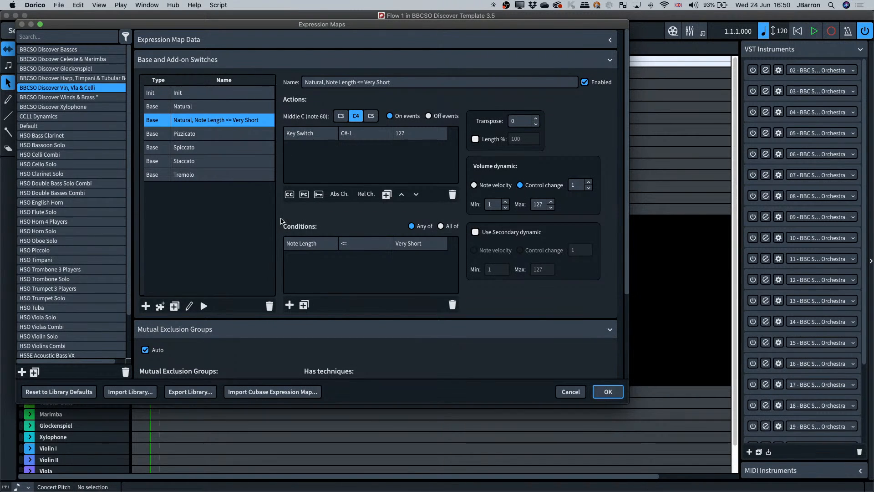
{"action": "left_click", "coordinate": [194, 137]}
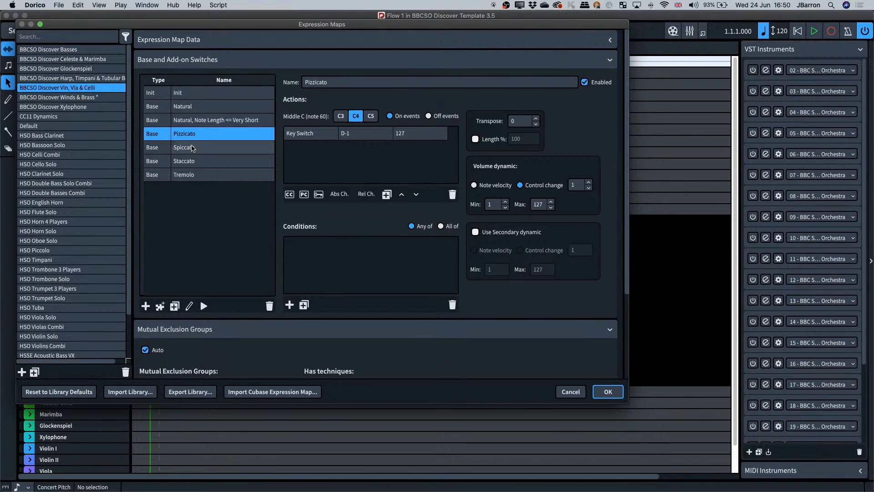
{"action": "left_click", "coordinate": [195, 148]}
{"action": "left_click", "coordinate": [196, 160]}
{"action": "left_click", "coordinate": [197, 174]}
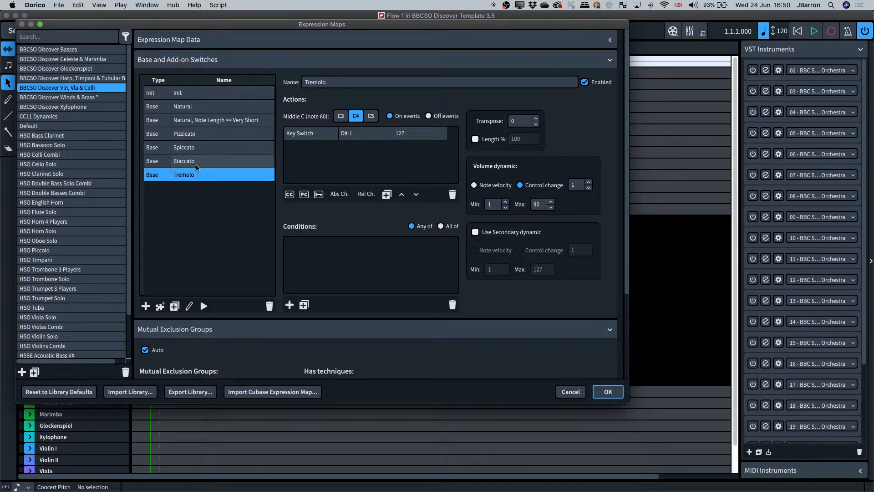
{"action": "left_click", "coordinate": [196, 162]}
{"action": "left_click", "coordinate": [193, 151]}
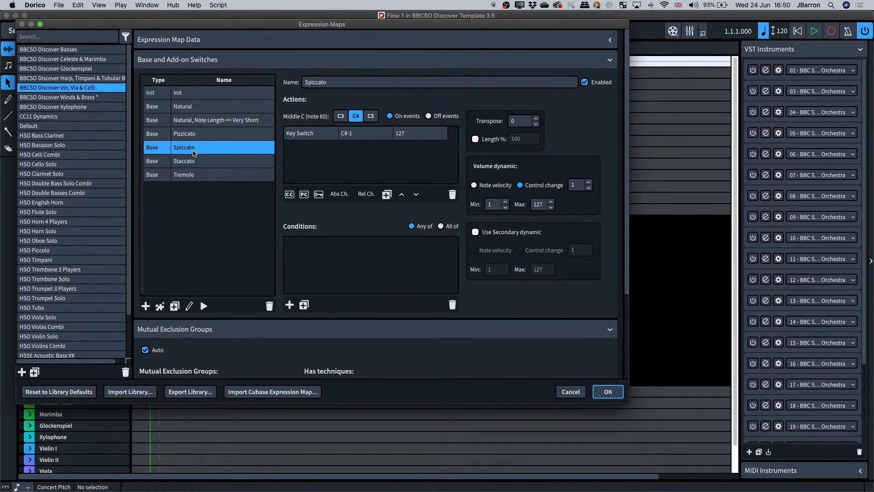
- Review the string map's mutual exclusion group and its techniques, collapse that section, and cancel out of Expression Maps
{"action": "scroll", "coordinate": [234, 326], "scroll_direction": "down", "scroll_amount": 3}
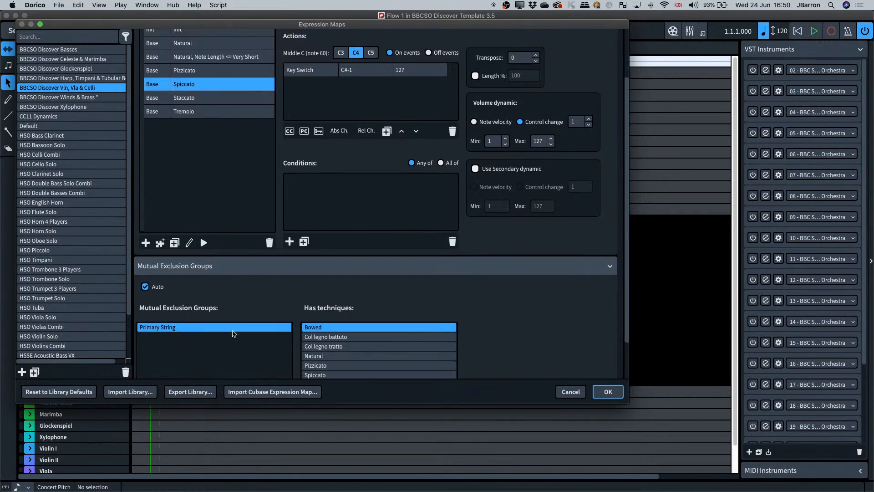
{"action": "scroll", "coordinate": [234, 334], "scroll_direction": "down", "scroll_amount": 2}
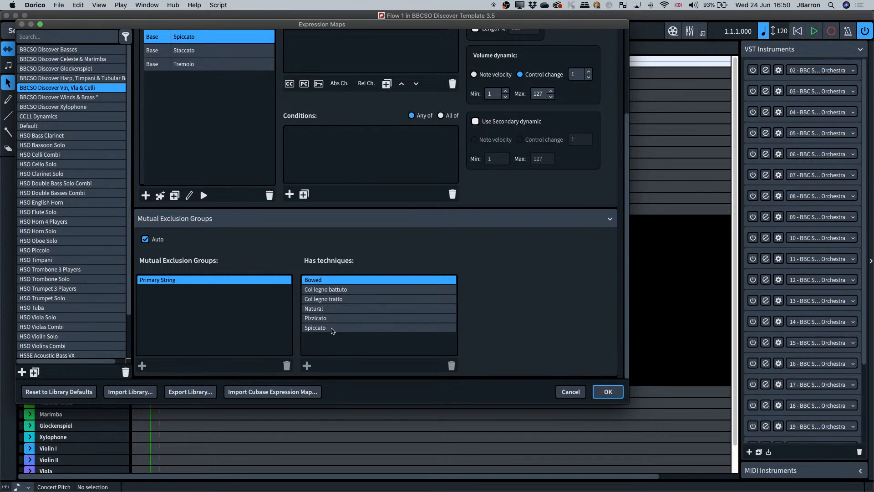
{"action": "left_click", "coordinate": [176, 223]}
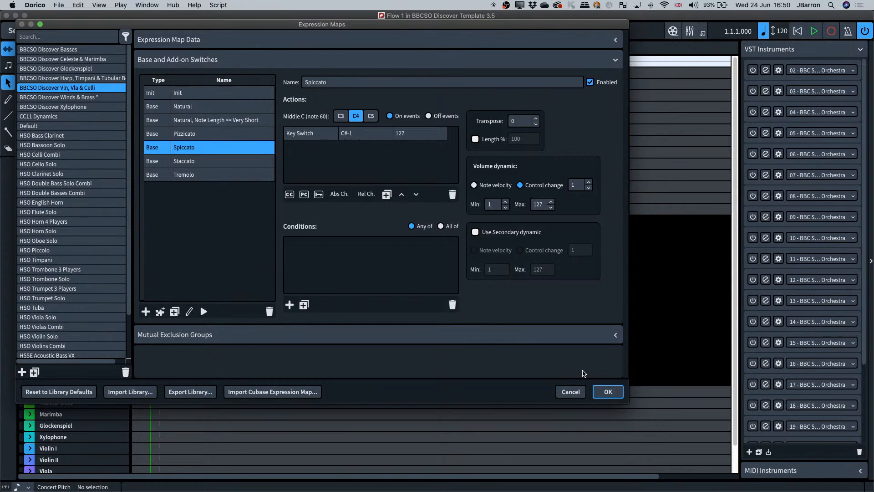
{"action": "left_click", "coordinate": [567, 392]}
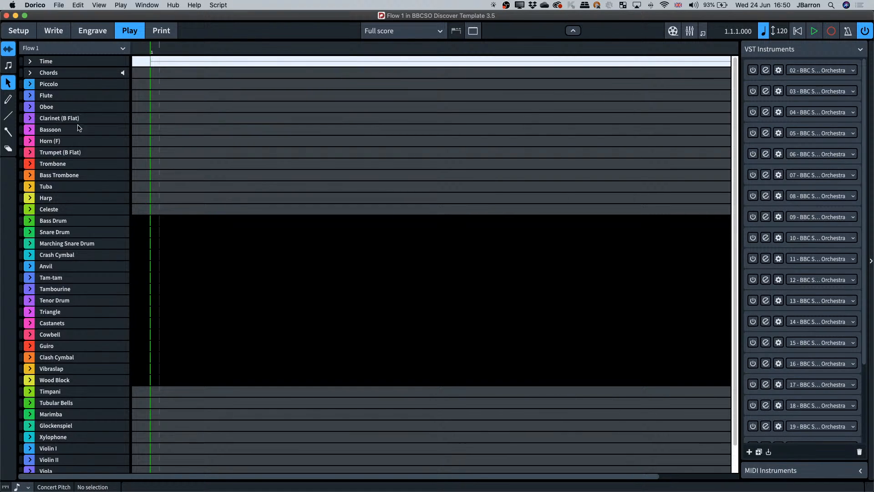
- Open the Discover Discover BBCSO playback template for editing in Play mode
{"action": "key", "text": "super+2"}
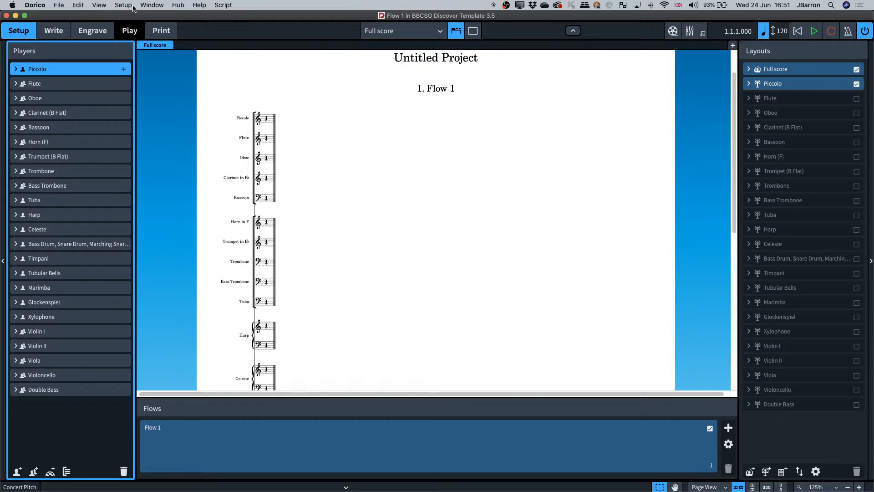
{"action": "left_click", "coordinate": [130, 30]}
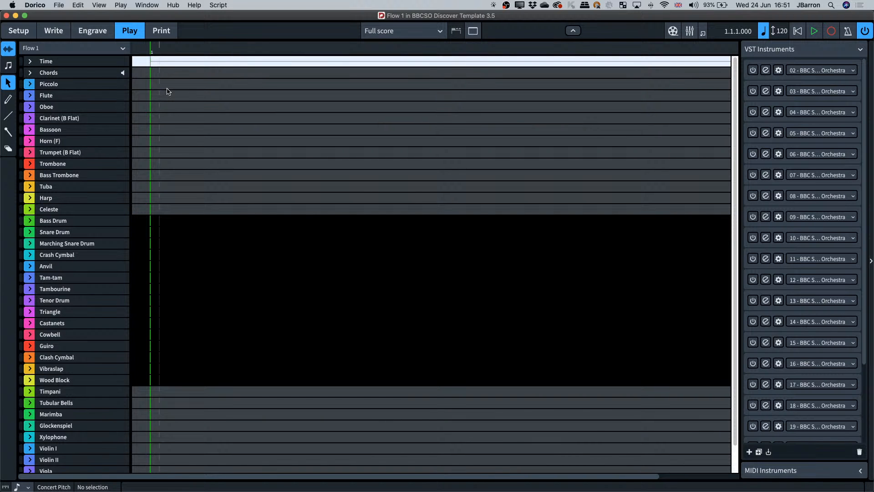
{"action": "left_click", "coordinate": [120, 5]}
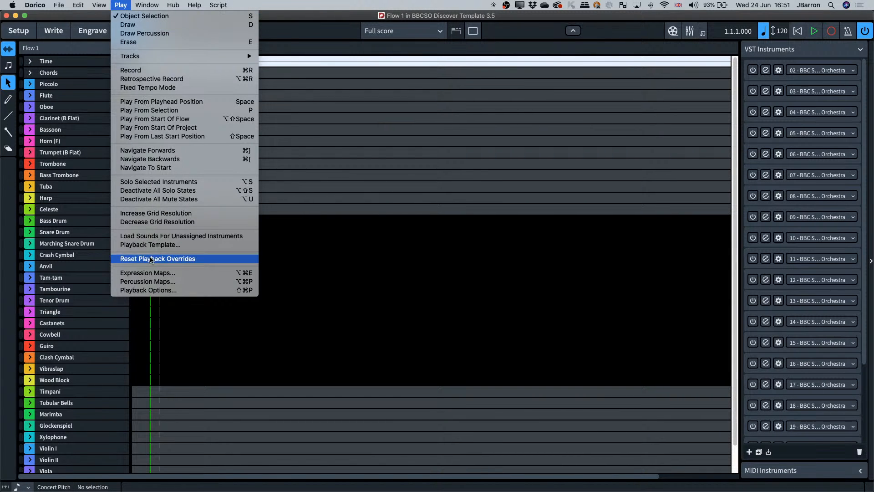
{"action": "left_click", "coordinate": [137, 245]}
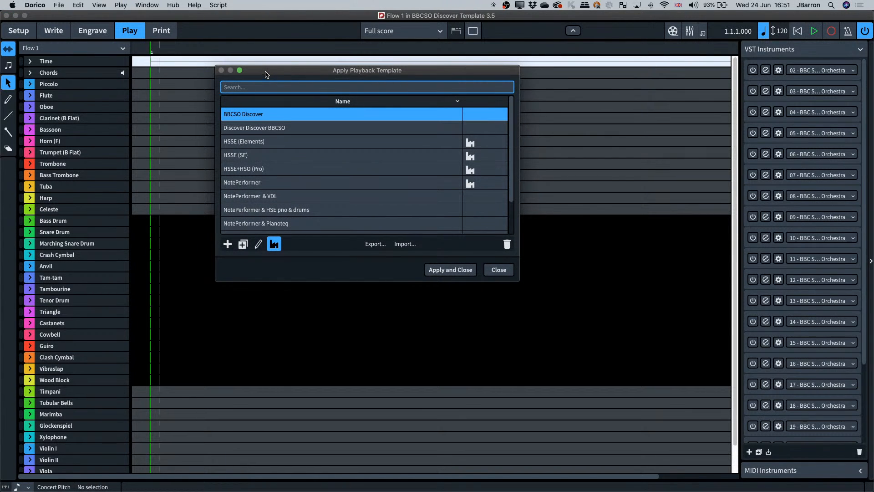
{"action": "left_click_drag", "start_coordinate": [265, 72], "coordinate": [317, 117]}
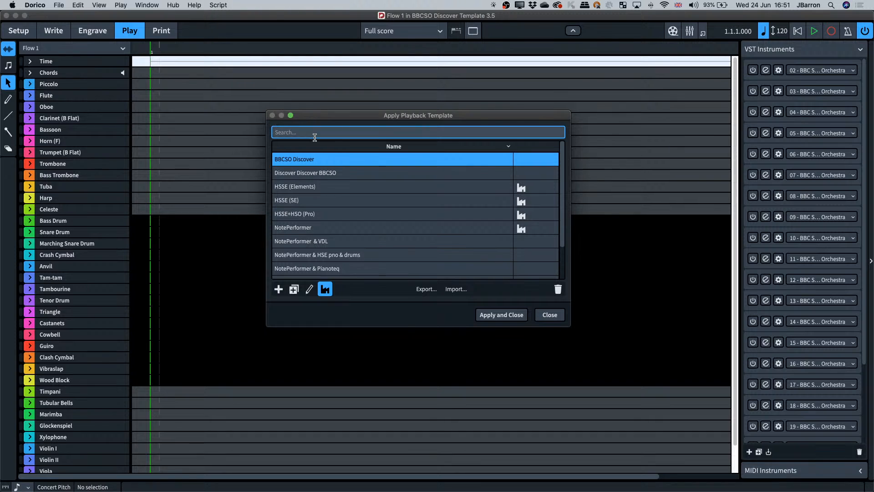
{"action": "left_click", "coordinate": [306, 173]}
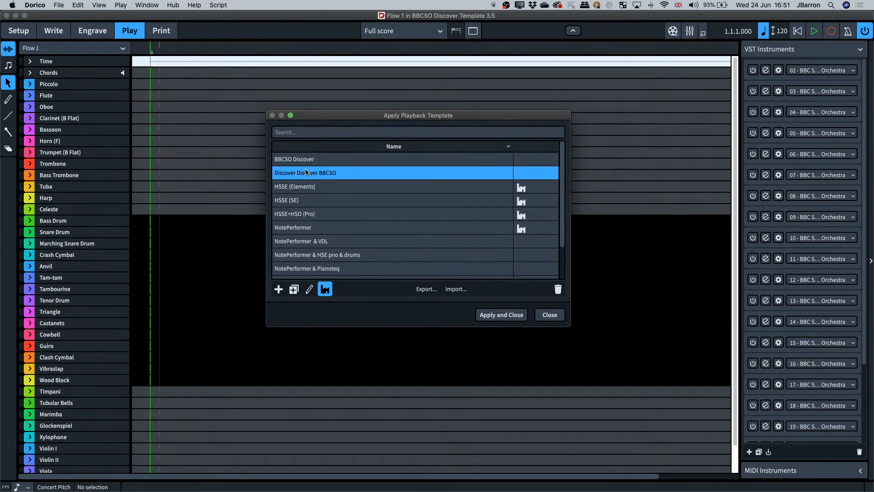
{"action": "left_click", "coordinate": [308, 289]}
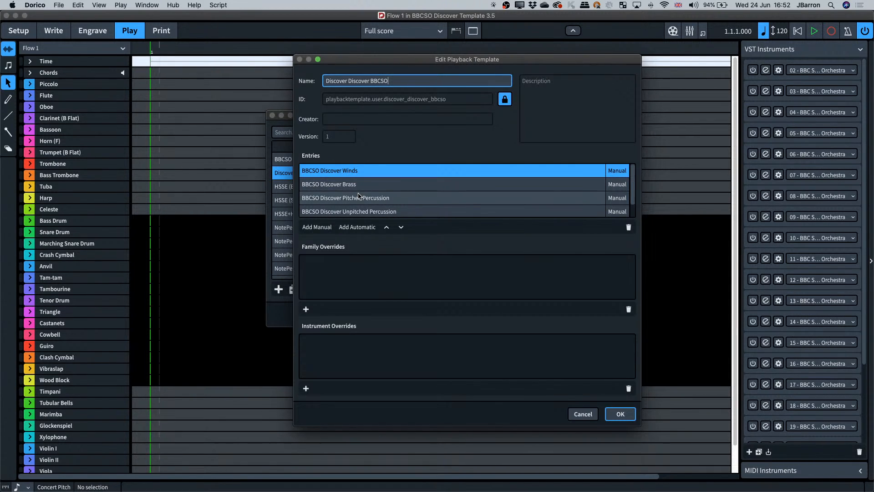
- Add HSSE+HSO (Pro) as an automatic entry after the BBCSO Discover entries and review the order of the list
{"action": "scroll", "coordinate": [360, 196], "scroll_direction": "down", "scroll_amount": 1}
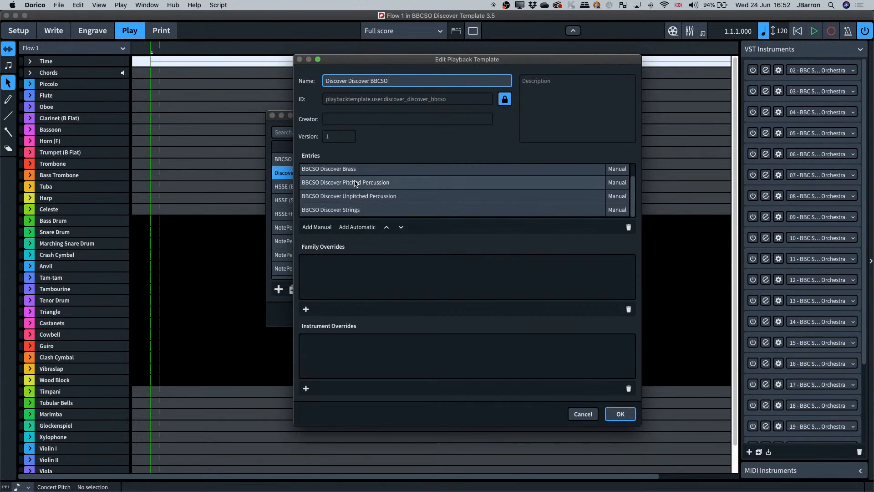
{"action": "scroll", "coordinate": [356, 183], "scroll_direction": "up", "scroll_amount": 1}
{"action": "scroll", "coordinate": [356, 186], "scroll_direction": "down", "scroll_amount": 1}
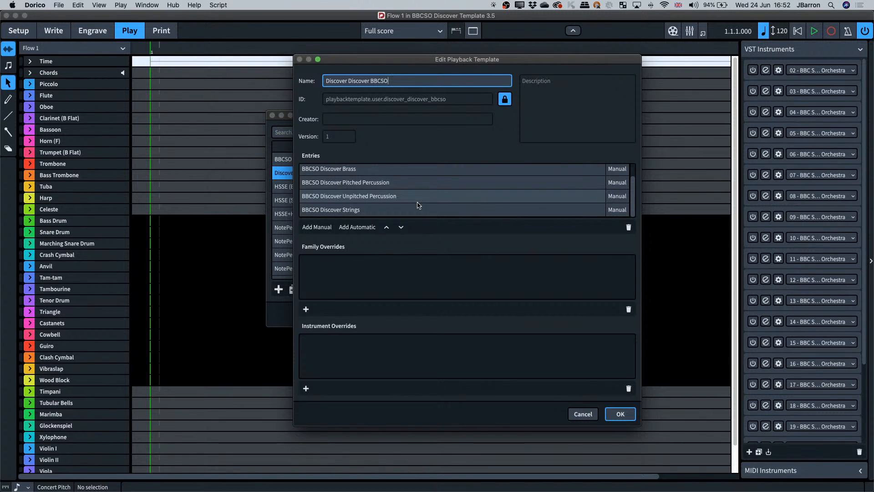
{"action": "left_click", "coordinate": [355, 227]}
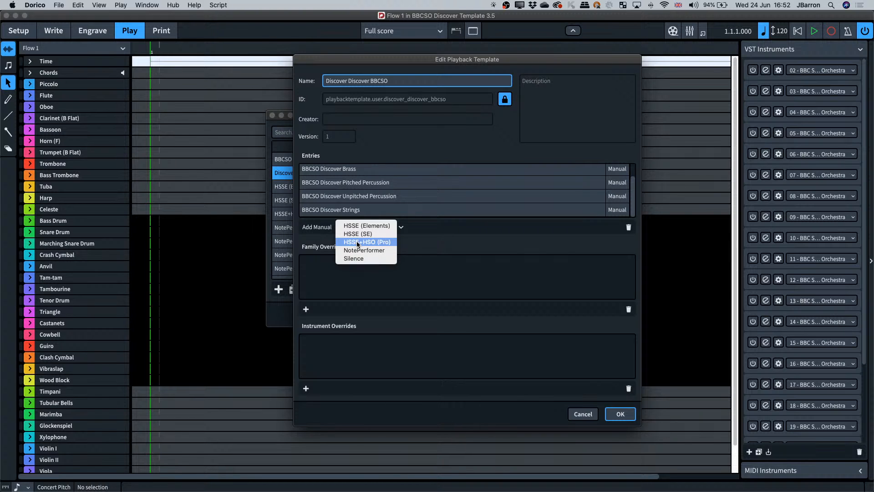
{"action": "left_click", "coordinate": [357, 243]}
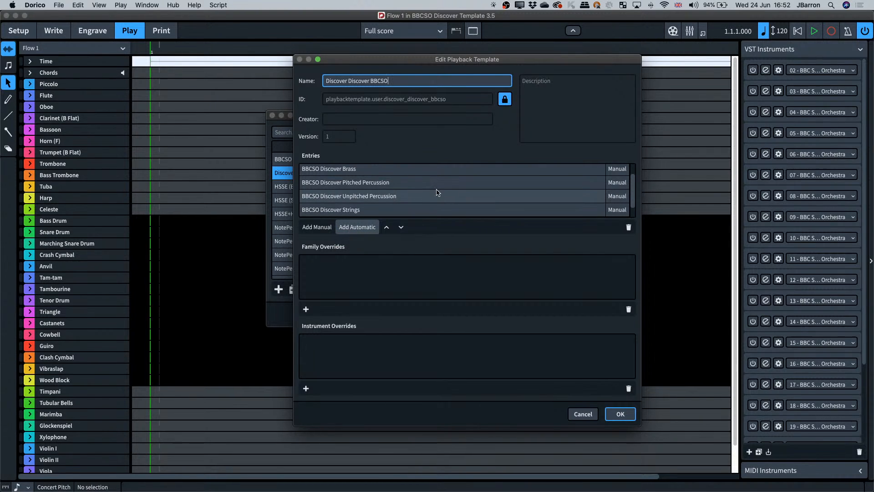
{"action": "scroll", "coordinate": [433, 194], "scroll_direction": "down", "scroll_amount": 1}
{"action": "left_click", "coordinate": [340, 212]}
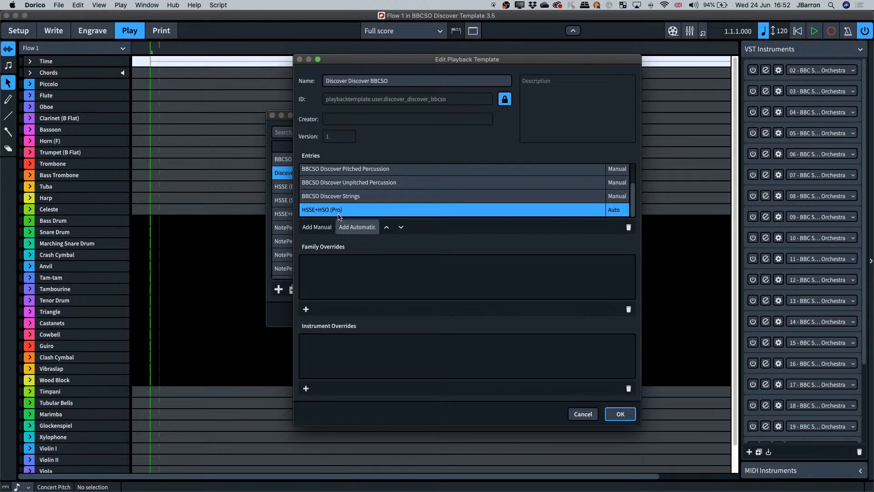
{"action": "scroll", "coordinate": [337, 191], "scroll_direction": "up", "scroll_amount": 3}
{"action": "scroll", "coordinate": [331, 182], "scroll_direction": "down", "scroll_amount": 3}
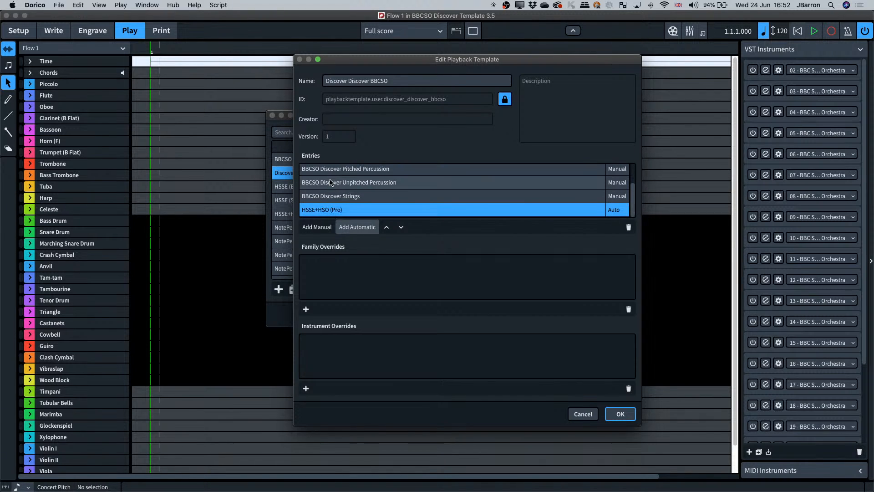
{"action": "scroll", "coordinate": [330, 182], "scroll_direction": "up", "scroll_amount": 2}
{"action": "scroll", "coordinate": [325, 183], "scroll_direction": "down", "scroll_amount": 2}
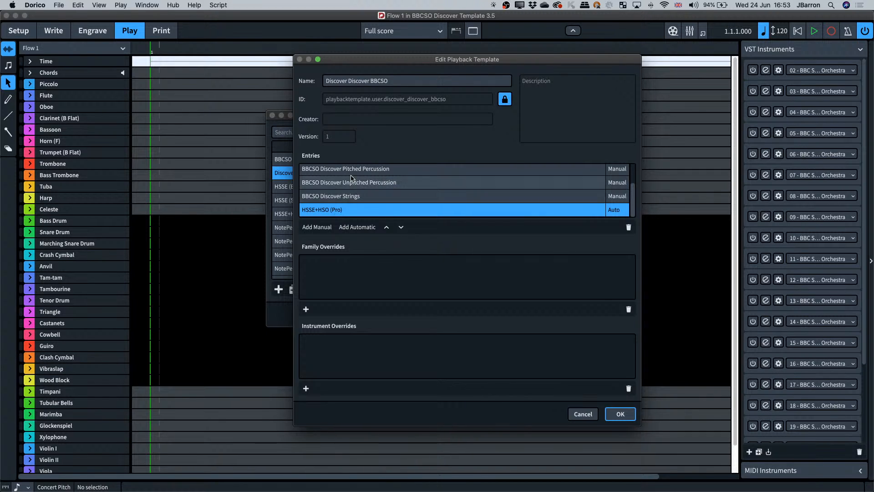
- Rename the playback template "Discover Discover BBCSO + HSSE&HSO" and save its edits
{"action": "left_click", "coordinate": [395, 84]}
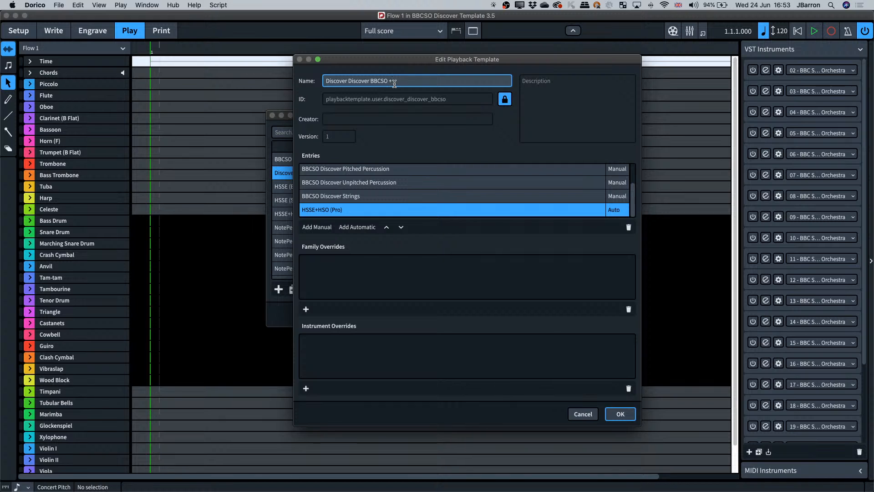
{"action": "type", "text": "+HSO"}
{"action": "type", "text": "HSSE&HSO"}
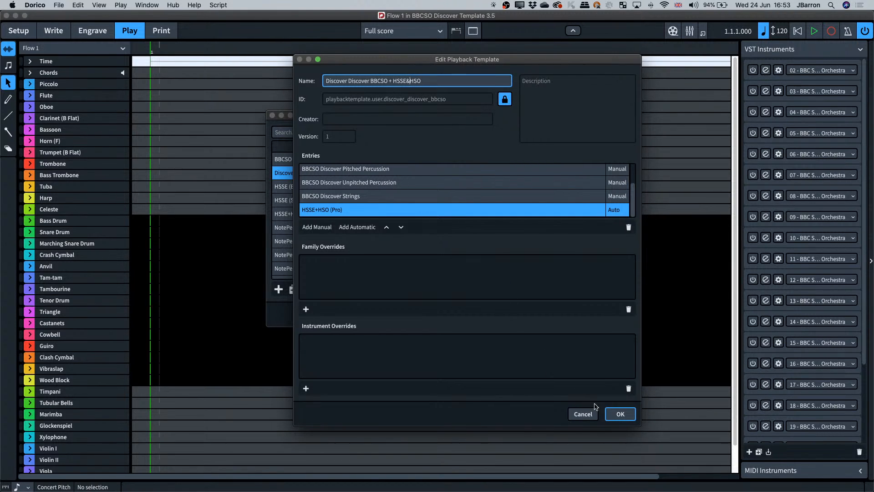
{"action": "left_click", "coordinate": [612, 414]}
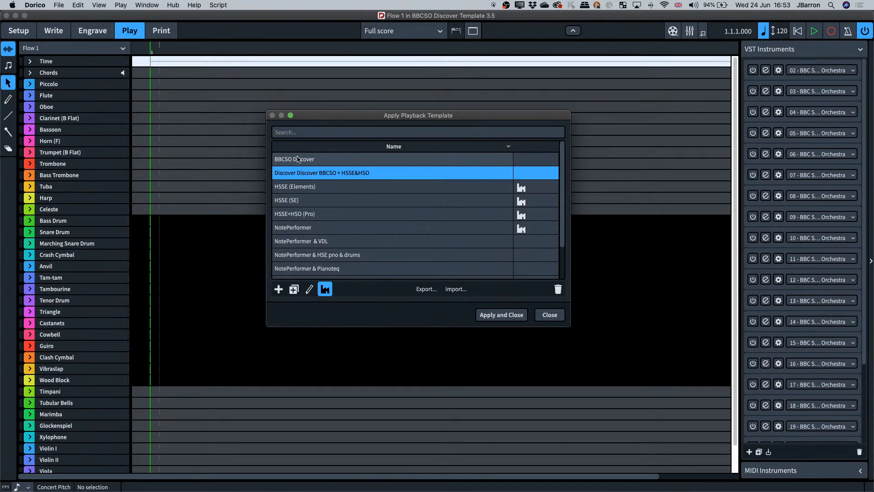
- Browse the available playback templates and open Olympus Choir & NotePerformer for editing
{"action": "left_click", "coordinate": [321, 159]}
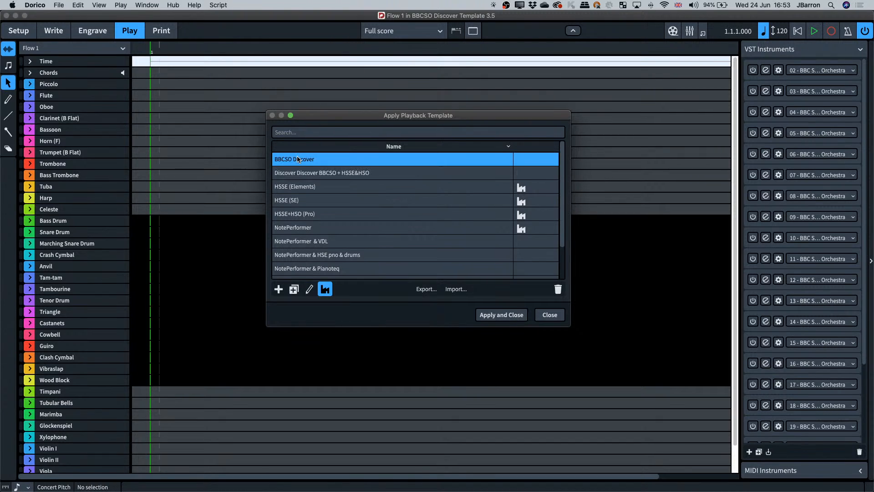
{"action": "left_click", "coordinate": [326, 173]}
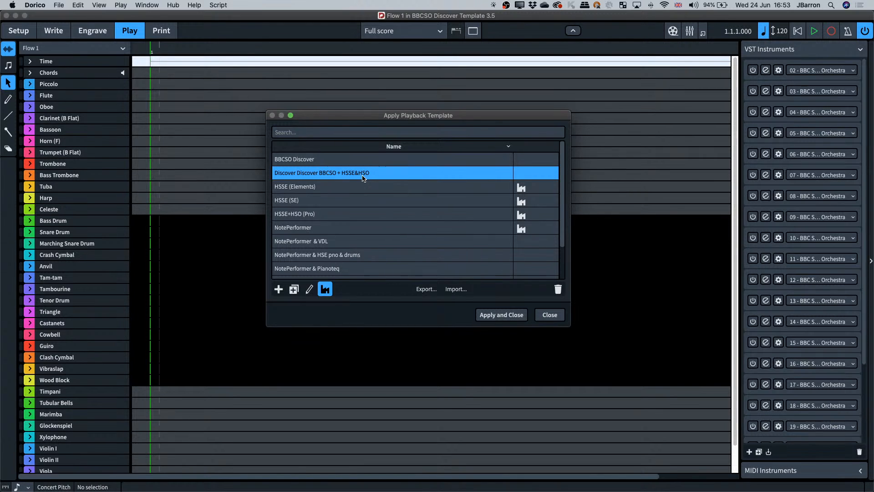
{"action": "left_click", "coordinate": [345, 269]}
{"action": "left_click", "coordinate": [341, 258]}
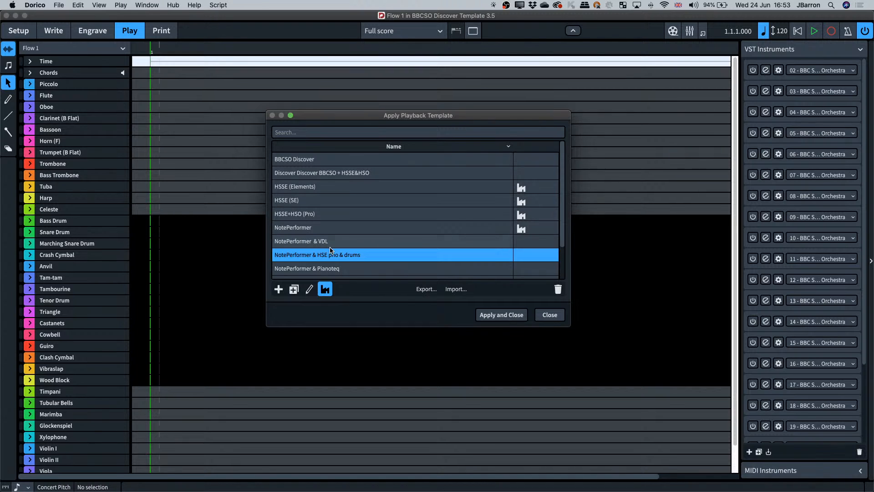
{"action": "scroll", "coordinate": [331, 253], "scroll_direction": "down", "scroll_amount": 1}
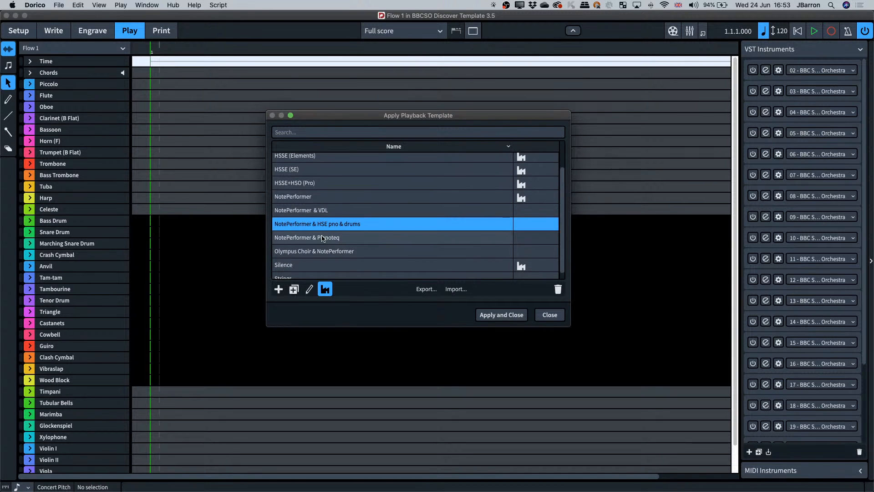
{"action": "left_click", "coordinate": [289, 252]}
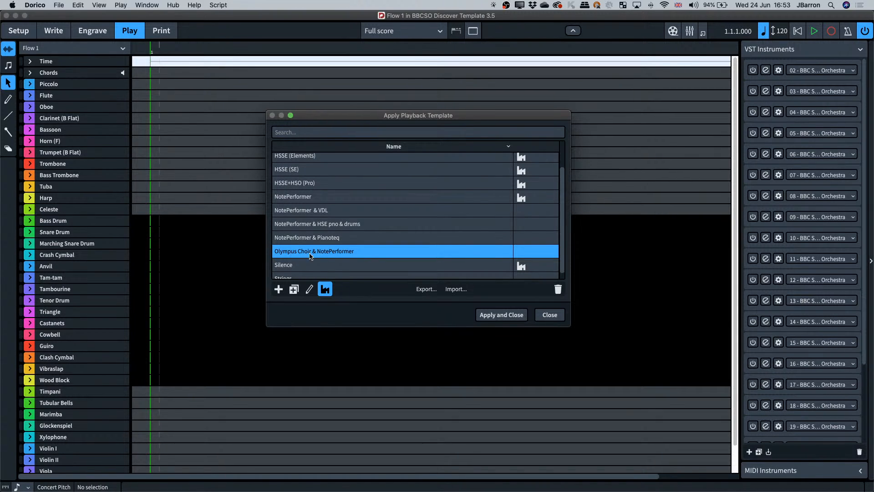
{"action": "left_click", "coordinate": [310, 289]}
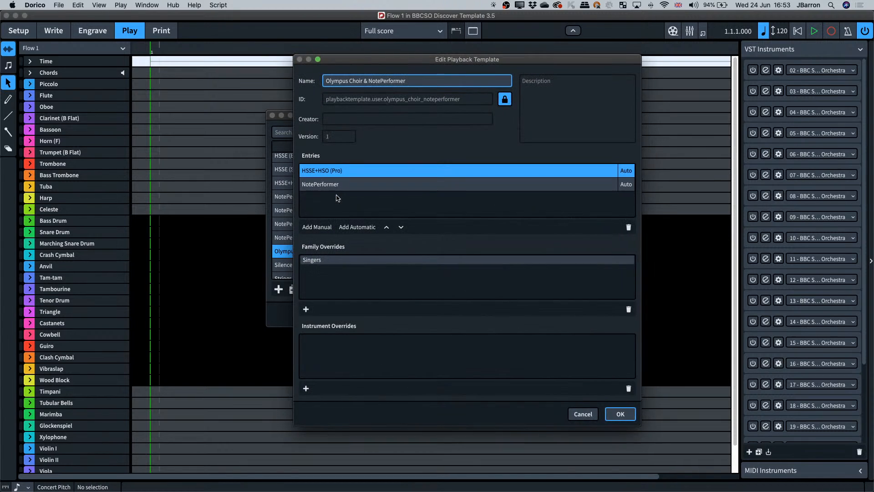
- Examine the family overrides of the HSSE+HSO (Pro) and NotePerformer entries and the instrument families available as overrides
{"action": "left_click", "coordinate": [321, 172]}
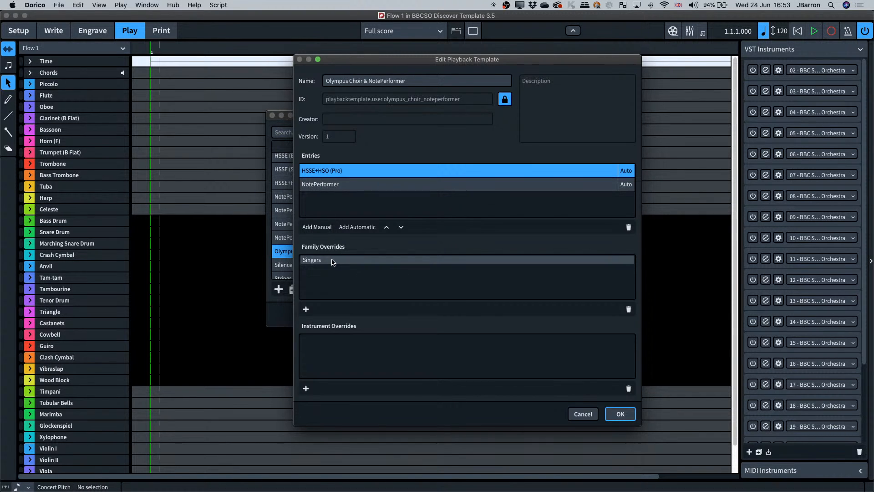
{"action": "left_click", "coordinate": [327, 185]}
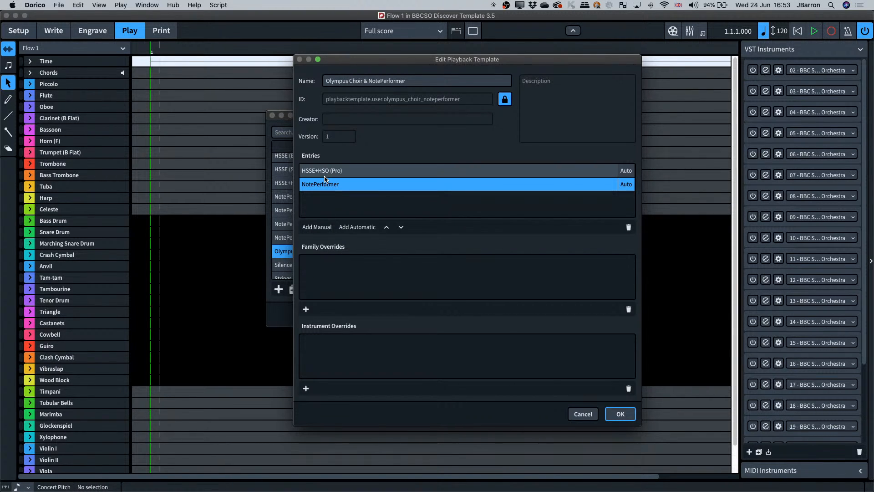
{"action": "left_click", "coordinate": [325, 173]}
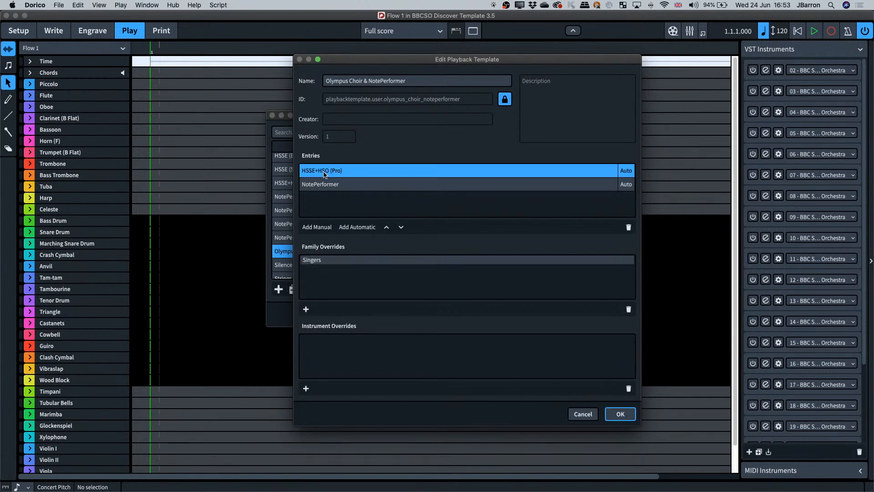
{"action": "left_click", "coordinate": [331, 261]}
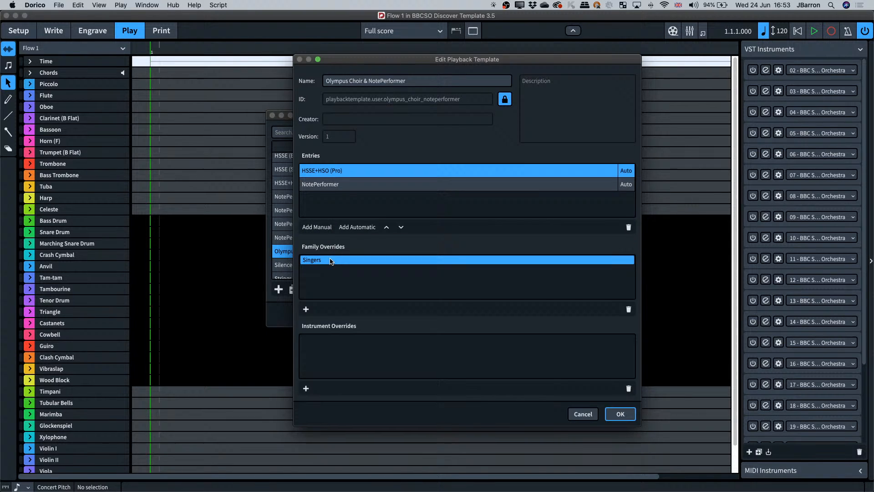
{"action": "left_click", "coordinate": [306, 309]}
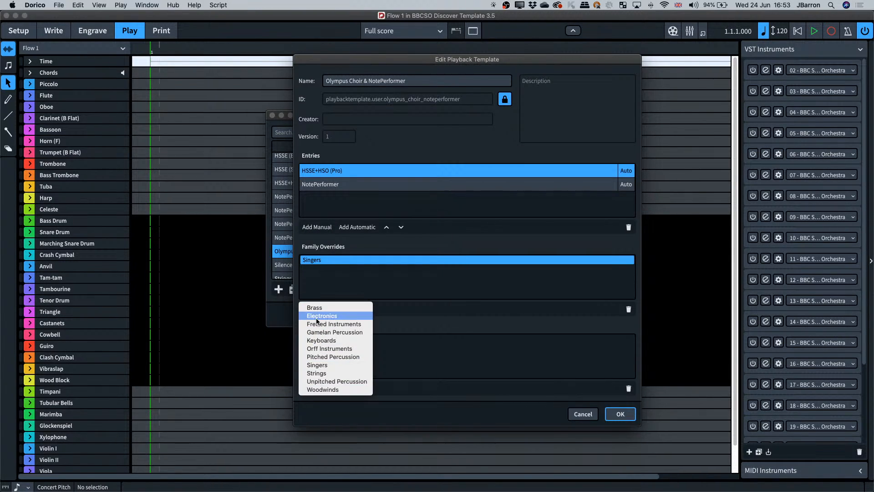
{"action": "left_click", "coordinate": [324, 271]}
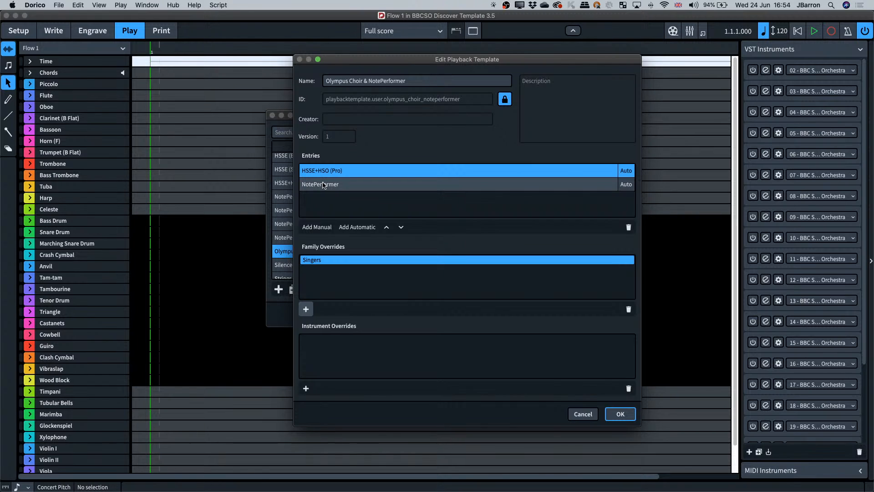
- Add BBCSO Discover Strings as a manual entry and move it above HSSE+HSO (Pro) to the start of the entries
{"action": "left_click", "coordinate": [318, 227]}
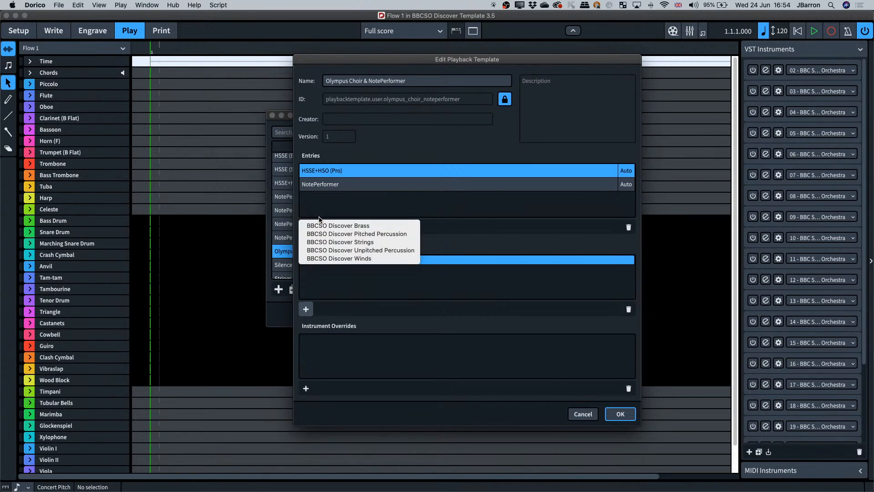
{"action": "left_click", "coordinate": [326, 243]}
{"action": "left_click", "coordinate": [336, 199]}
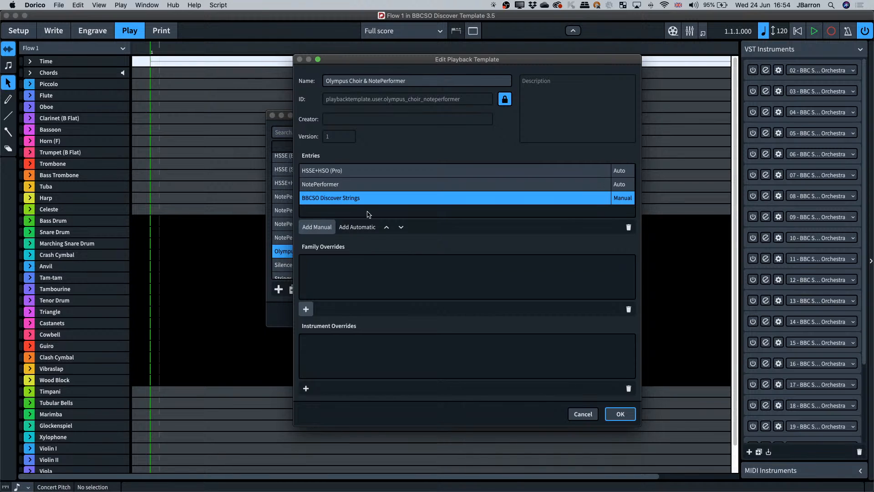
{"action": "left_click", "coordinate": [390, 228]}
{"action": "left_click", "coordinate": [390, 228]}
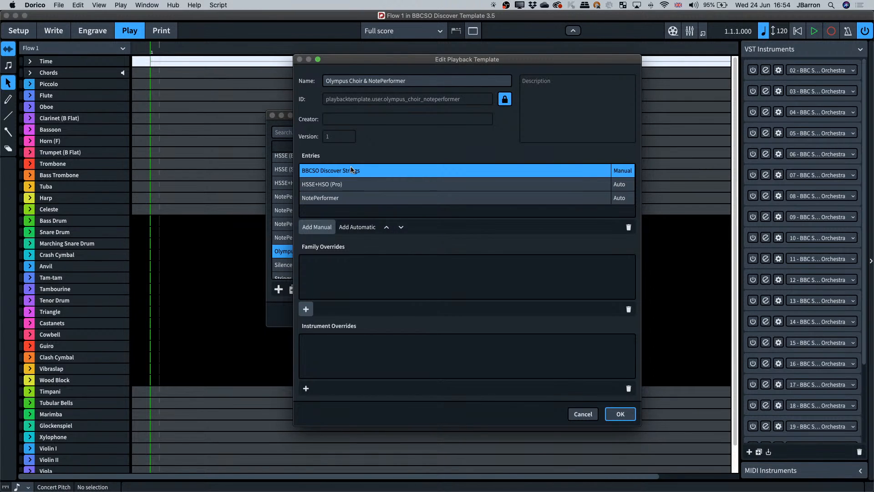
- Add Violin as an instrument override for the BBCSO Discover Strings entry
{"action": "left_click", "coordinate": [306, 388]}
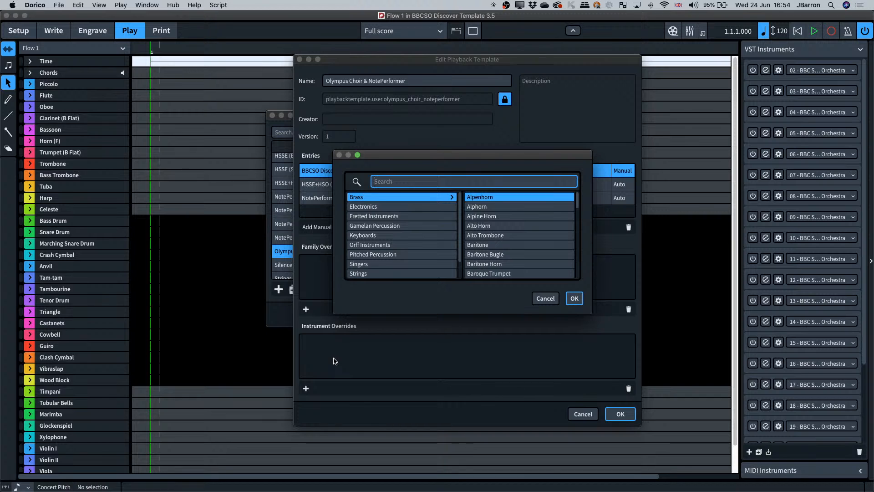
{"action": "type", "text": "vio"}
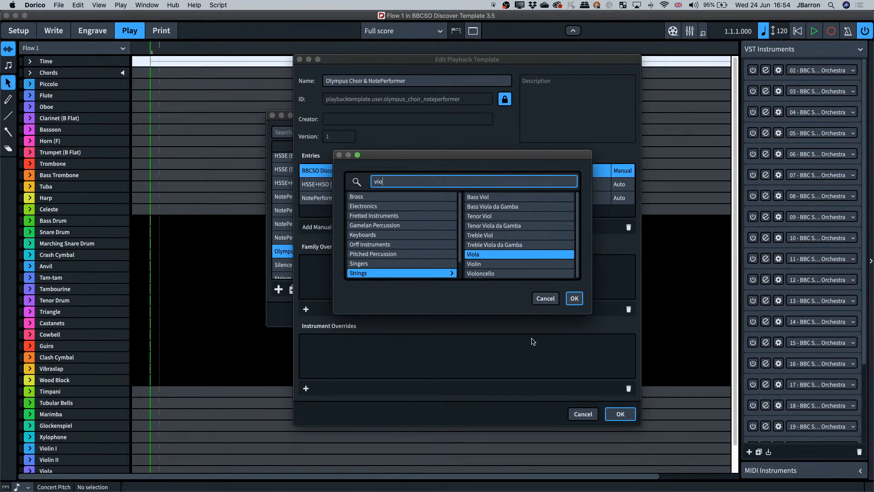
{"action": "left_click", "coordinate": [494, 263]}
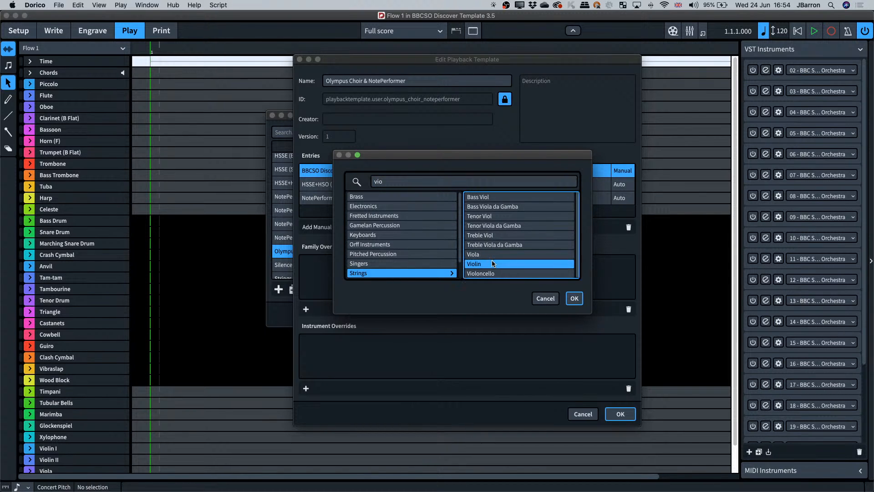
{"action": "left_click", "coordinate": [574, 298]}
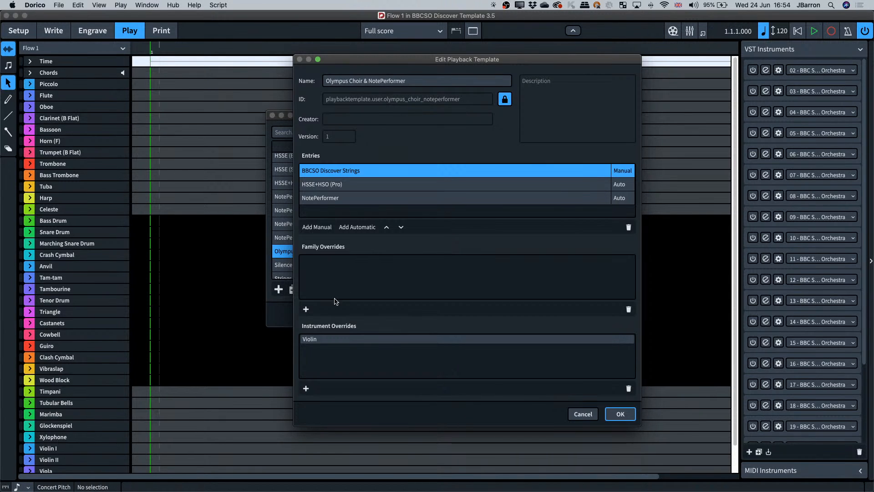
- Check the overrides of the HSSE+HSO (Pro) and NotePerformer entries and save the Olympus Choir & NotePerformer template edits
{"action": "left_click", "coordinate": [326, 184]}
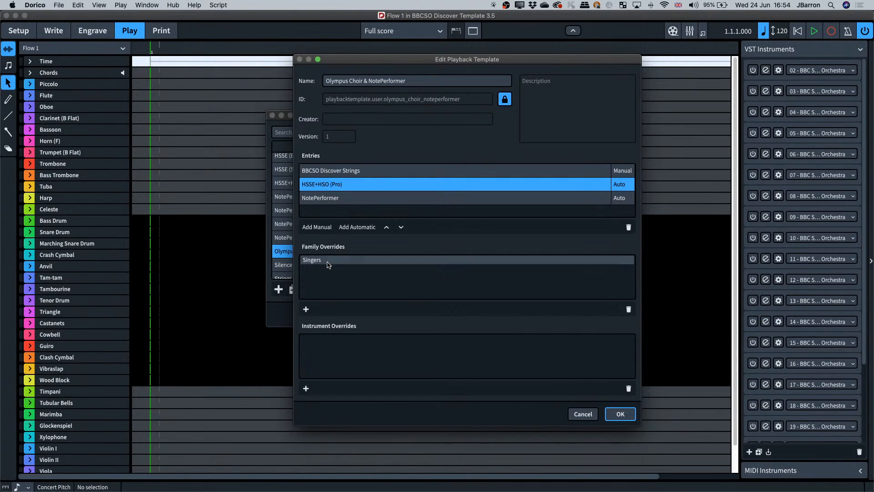
{"action": "left_click", "coordinate": [322, 202]}
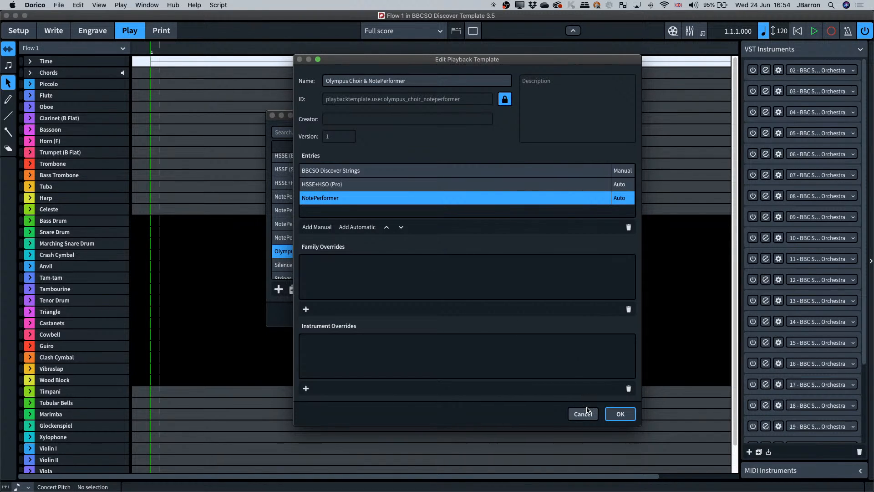
{"action": "left_click", "coordinate": [620, 413]}
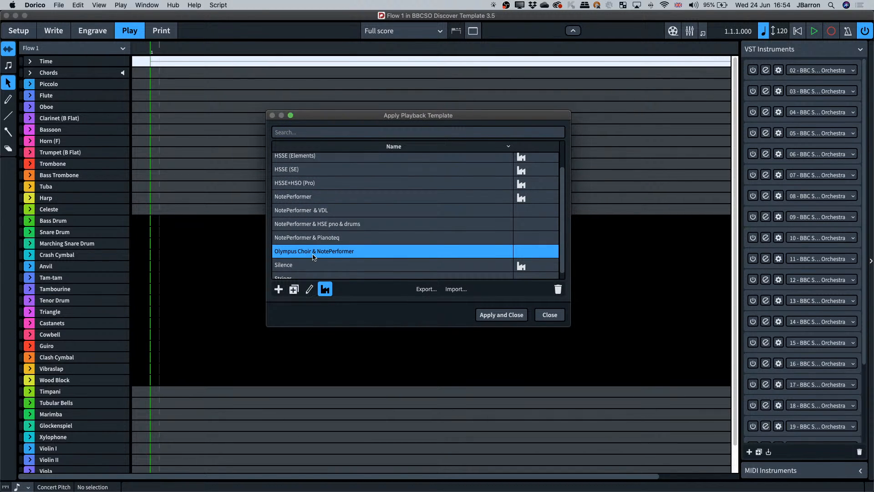
- Review the BBCSO Discover and Discover Discover BBCSO + HSSE&HSO playback templates in the list and close it without applying one
{"action": "scroll", "coordinate": [348, 218], "scroll_direction": "up", "scroll_amount": 2}
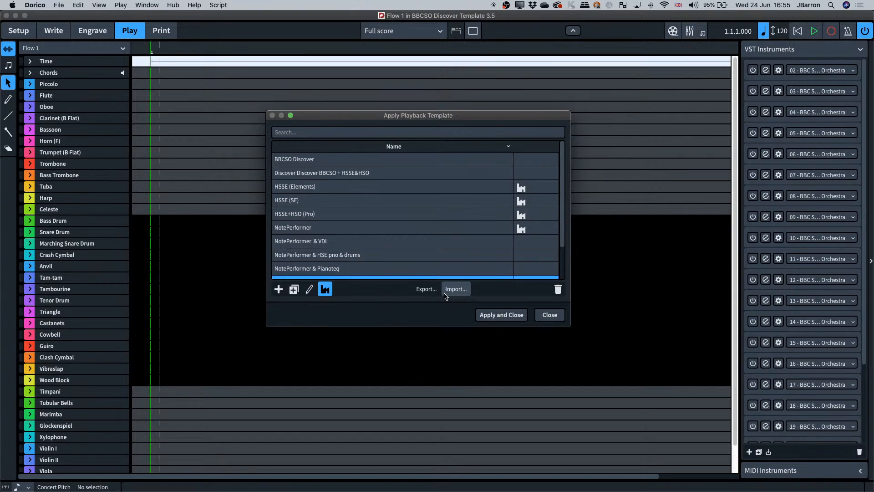
{"action": "left_click", "coordinate": [348, 163]}
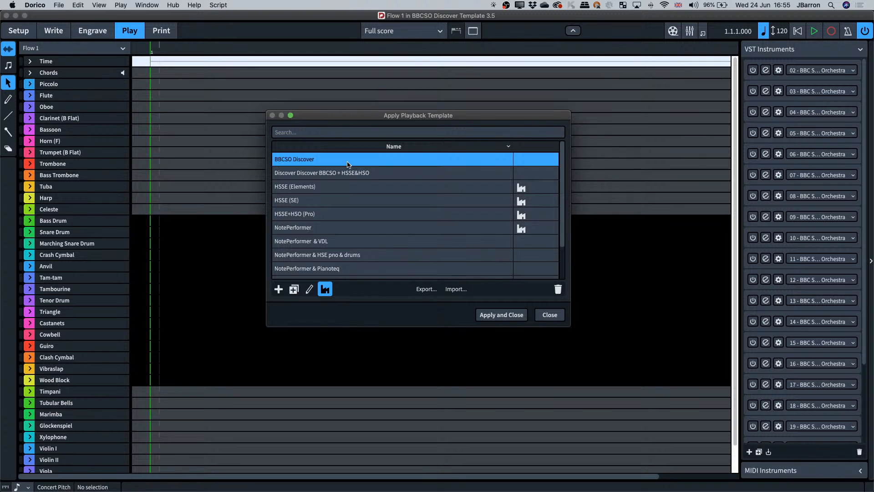
{"action": "left_click", "coordinate": [347, 175]}
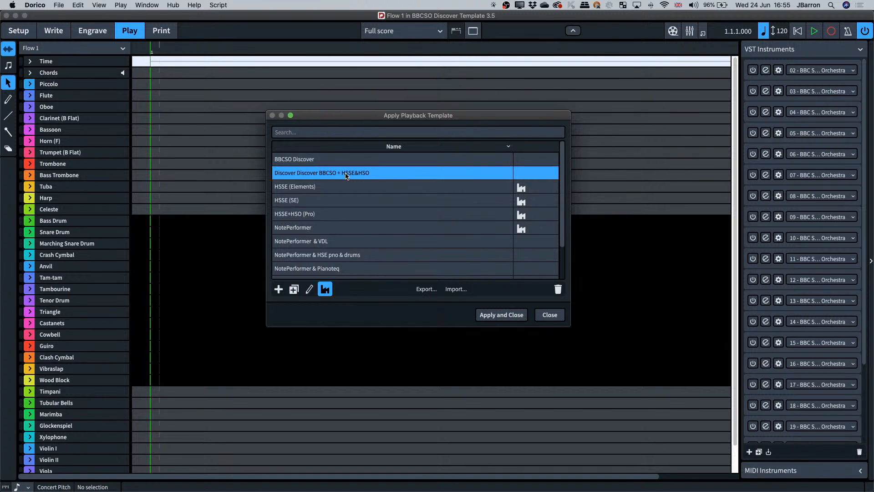
{"action": "left_click", "coordinate": [551, 315]}
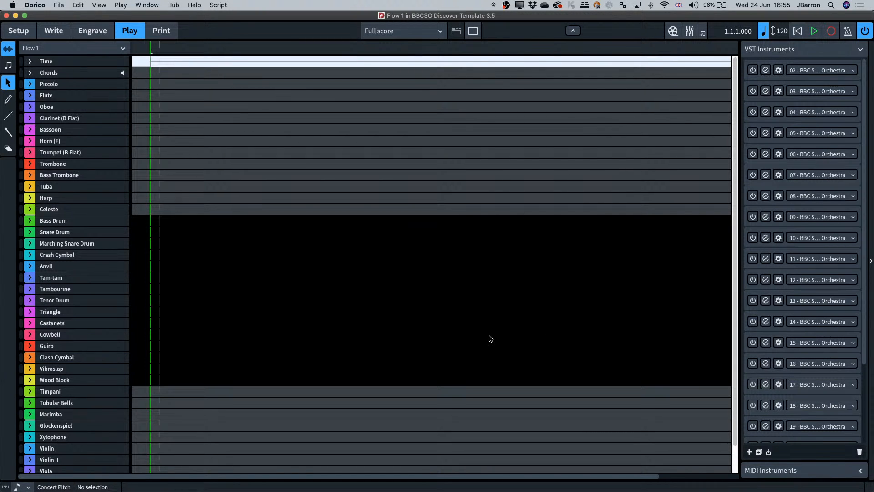
- Examine the Natural, Natural with Note Length <= Very Short, and Staccatissimo switches of the BBCSO Discover Winds & Brass expression map
{"action": "key", "text": "super+shift+m"}
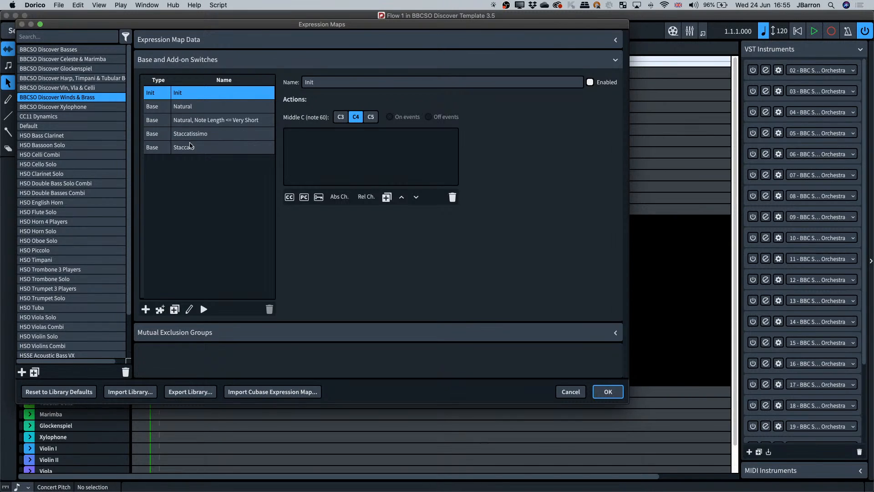
{"action": "left_click", "coordinate": [216, 120]}
{"action": "left_click", "coordinate": [209, 111]}
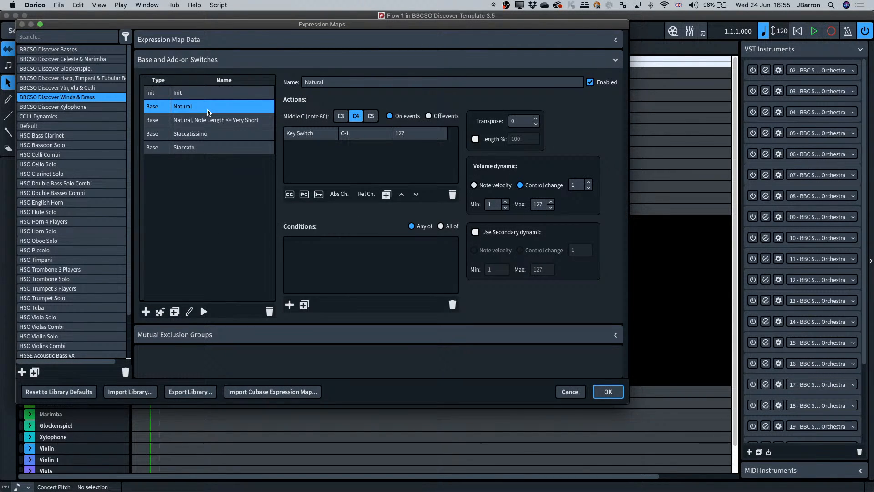
{"action": "left_click", "coordinate": [206, 120]}
{"action": "left_click", "coordinate": [203, 134]}
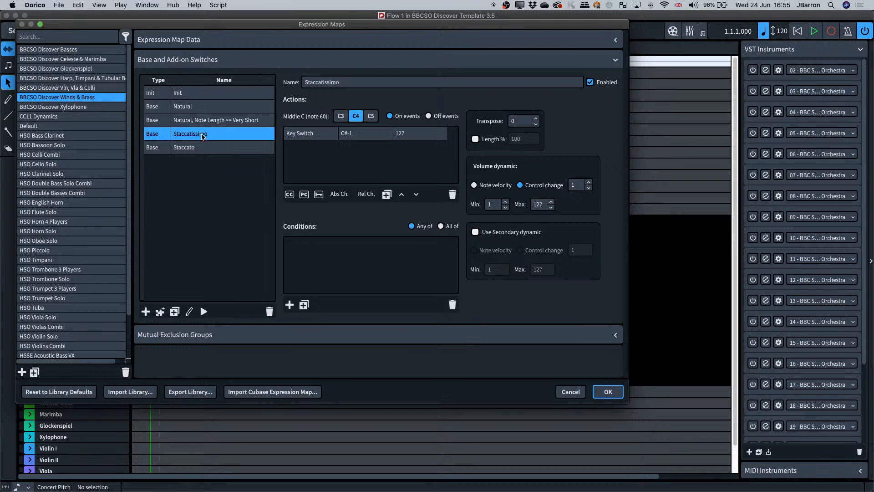
{"action": "key", "text": "Escape"}
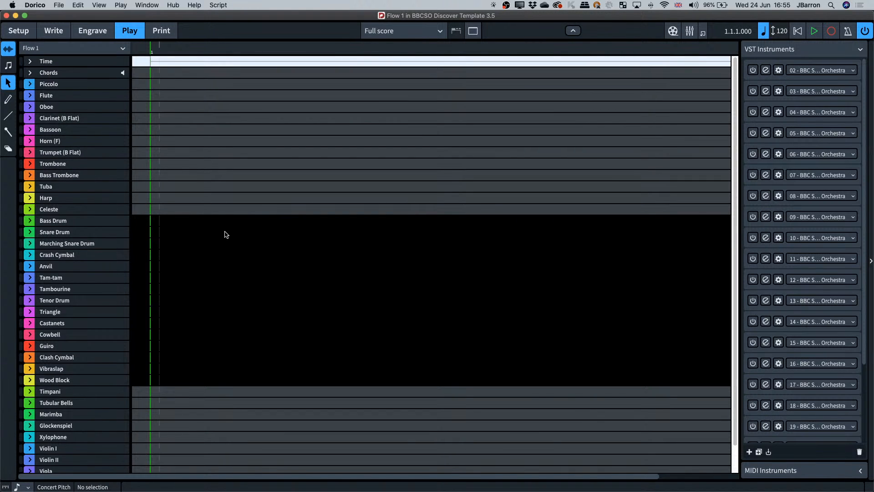
- Examine the entries of the Discover Discover BBCSO + HSSE&HSO playback template, including its HSSE+HSO (Pro) fallback, and leave without saving
{"action": "left_click", "coordinate": [120, 6]}
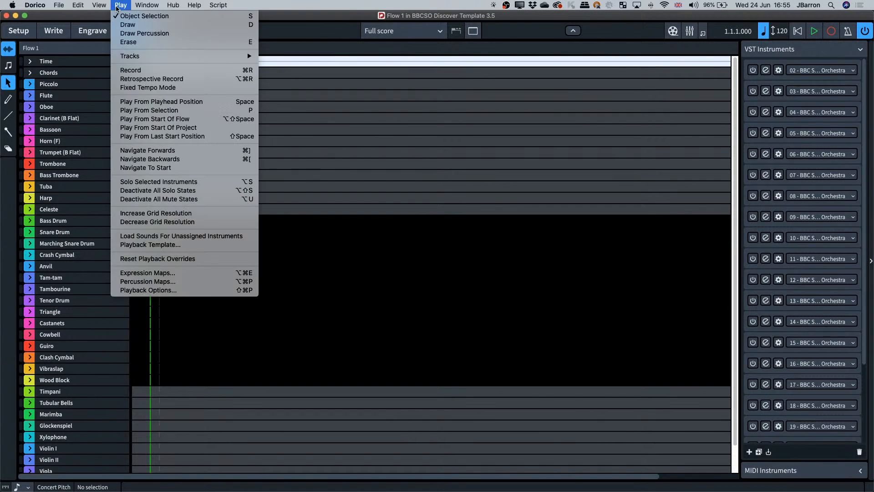
{"action": "left_click", "coordinate": [159, 245]}
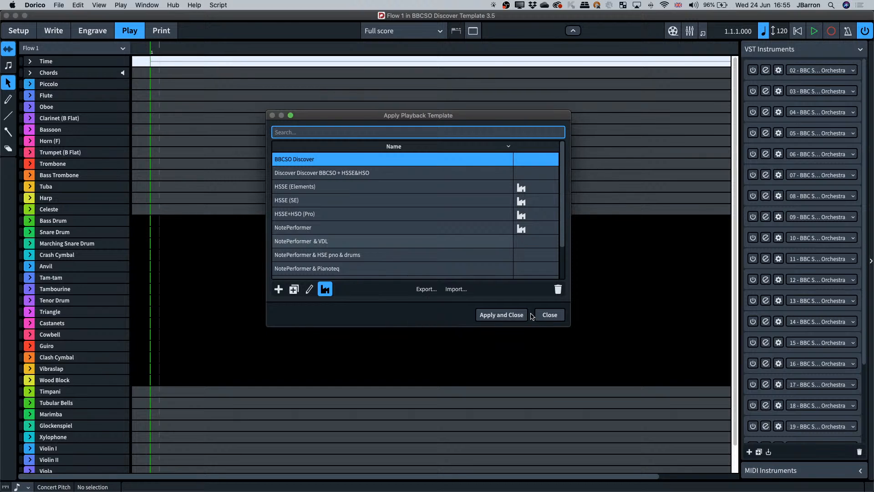
{"action": "left_click", "coordinate": [307, 214]}
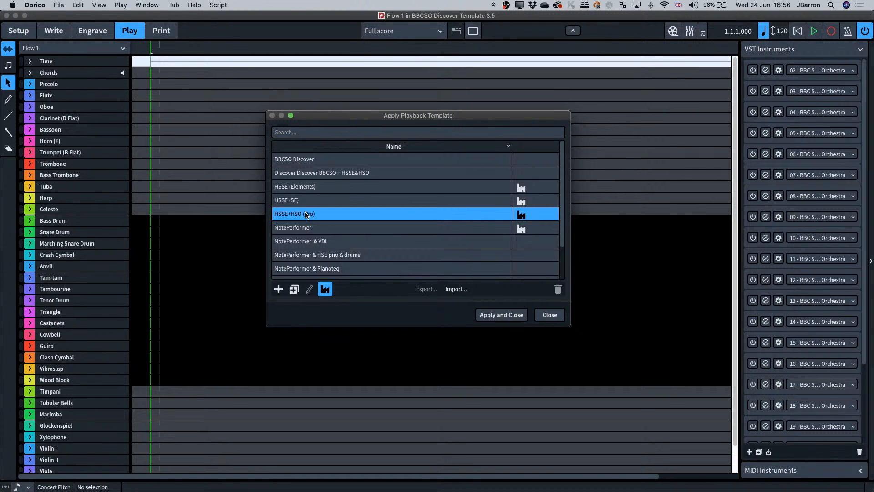
{"action": "left_click", "coordinate": [318, 174]}
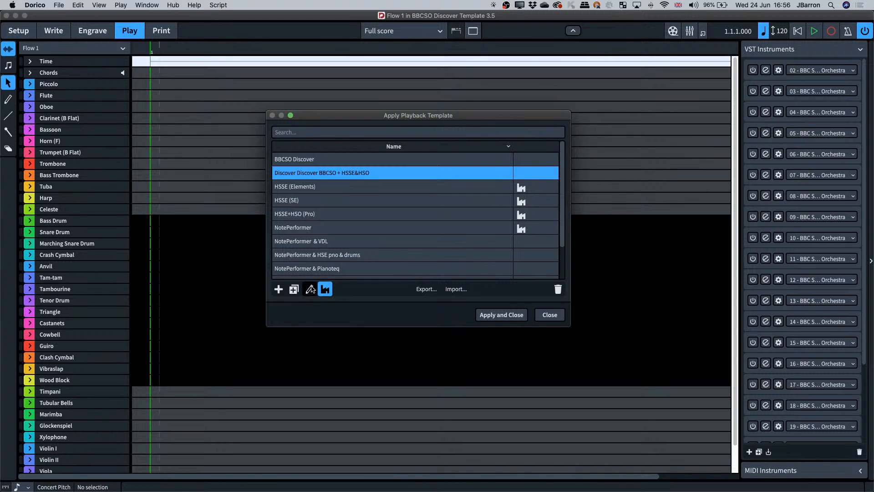
{"action": "left_click", "coordinate": [309, 289]}
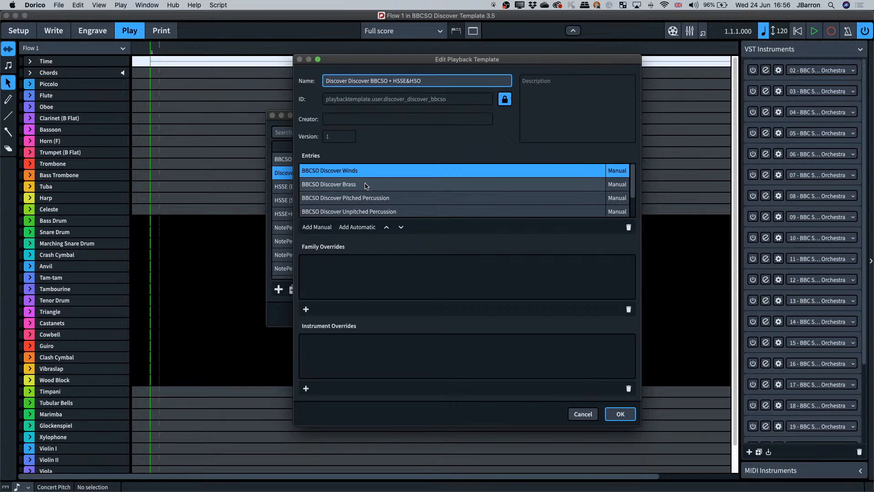
{"action": "scroll", "coordinate": [368, 205], "scroll_direction": "down", "scroll_amount": 2}
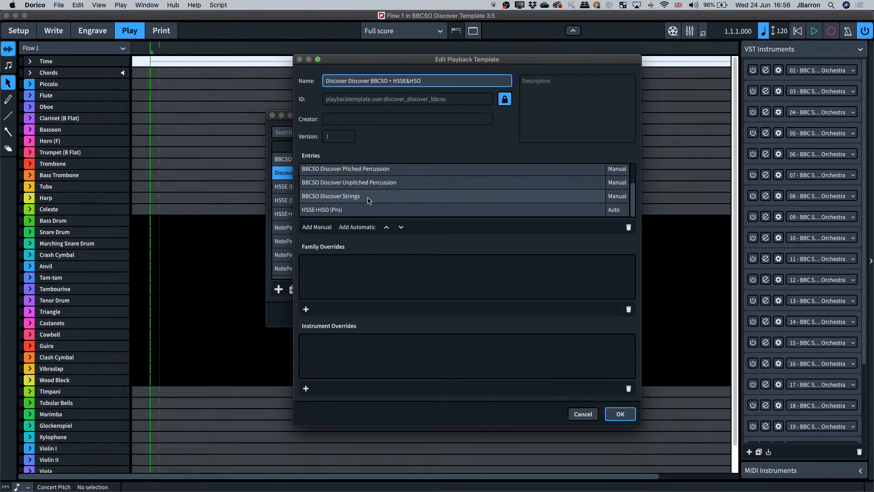
{"action": "left_click", "coordinate": [349, 212]}
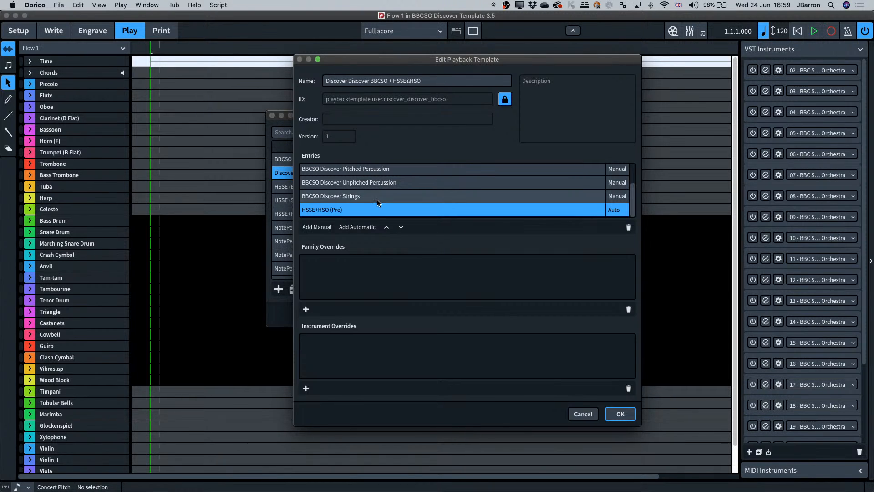
{"action": "left_click", "coordinate": [580, 416]}
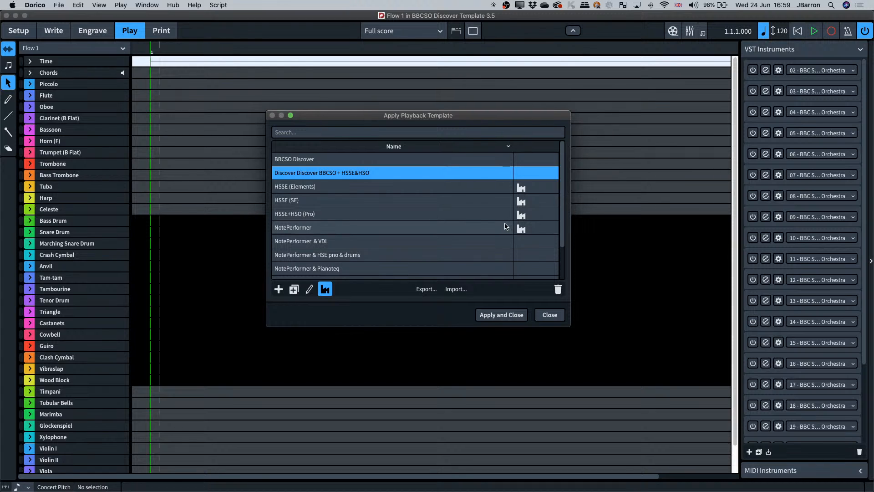
- Look through the factory HSSE and NotePerformer playback templates, and compare the list with factory templates hidden and shown
{"action": "left_click", "coordinate": [480, 216]}
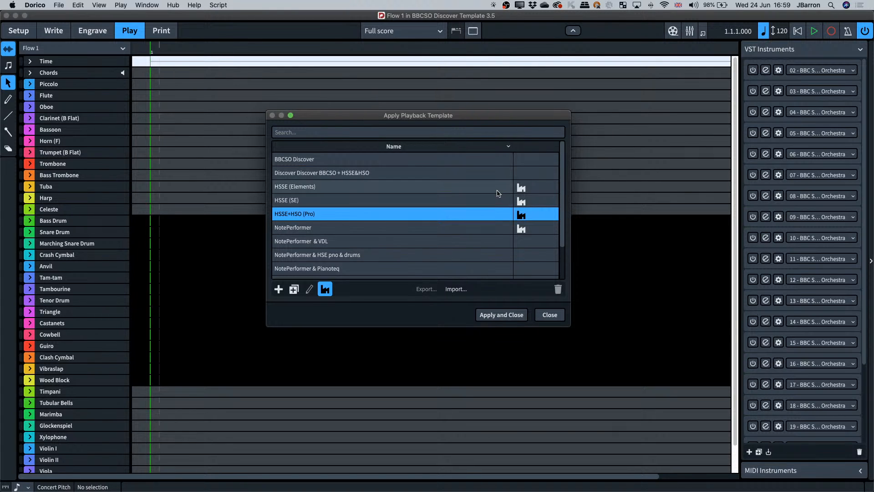
{"action": "left_click", "coordinate": [498, 189]}
{"action": "left_click", "coordinate": [499, 201]}
{"action": "left_click", "coordinate": [499, 209]}
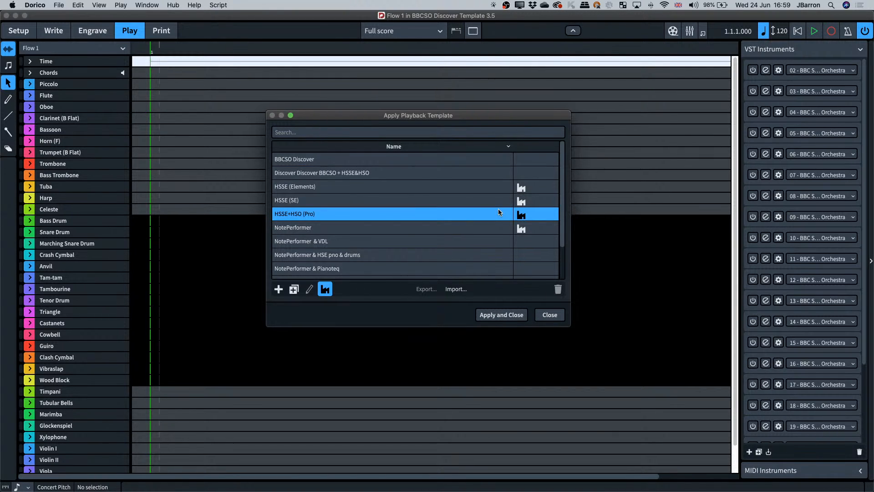
{"action": "left_click", "coordinate": [496, 226]}
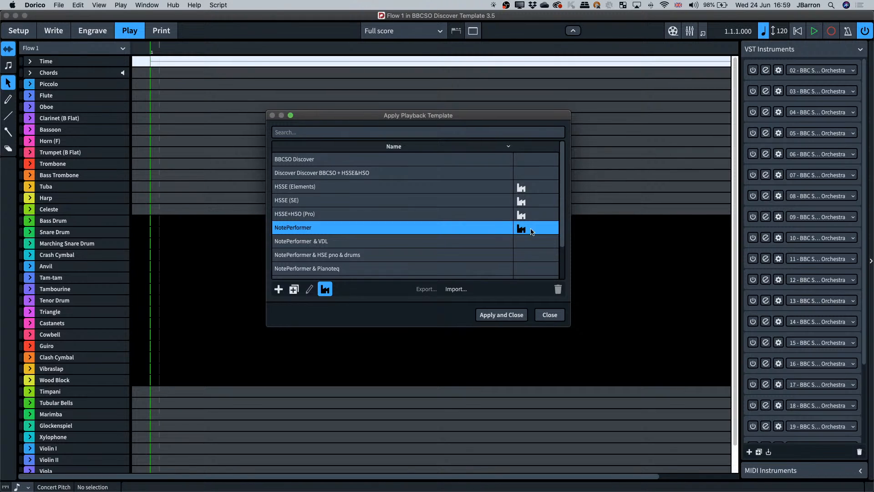
{"action": "left_click", "coordinate": [325, 289]}
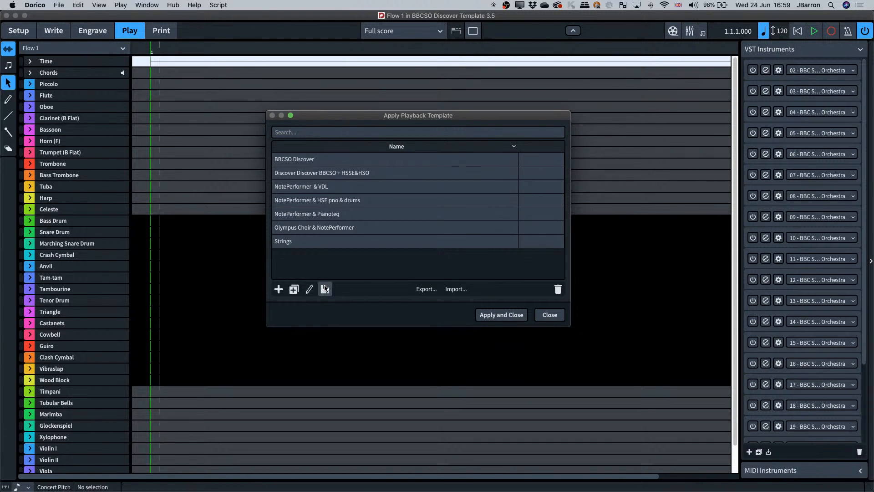
{"action": "left_click", "coordinate": [325, 290]}
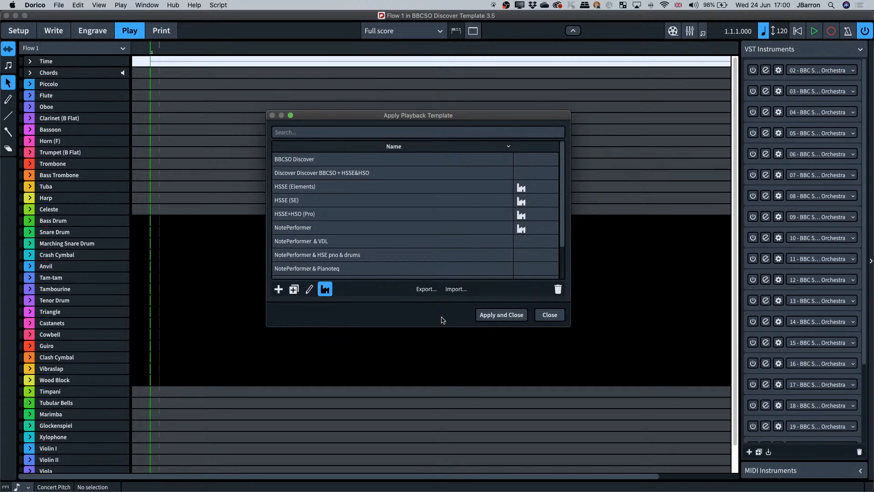
- Close the playback template list without applying one and show the full score in Write mode
{"action": "left_click", "coordinate": [550, 315]}
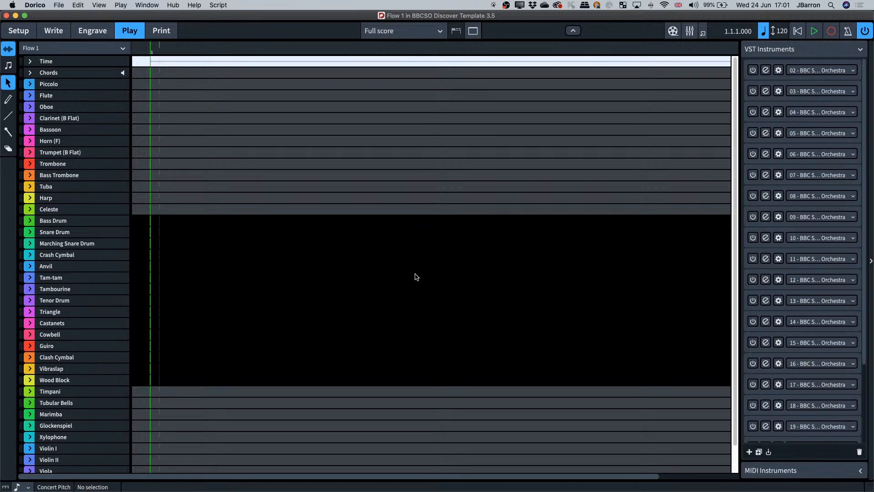
{"action": "left_click", "coordinate": [46, 34]}
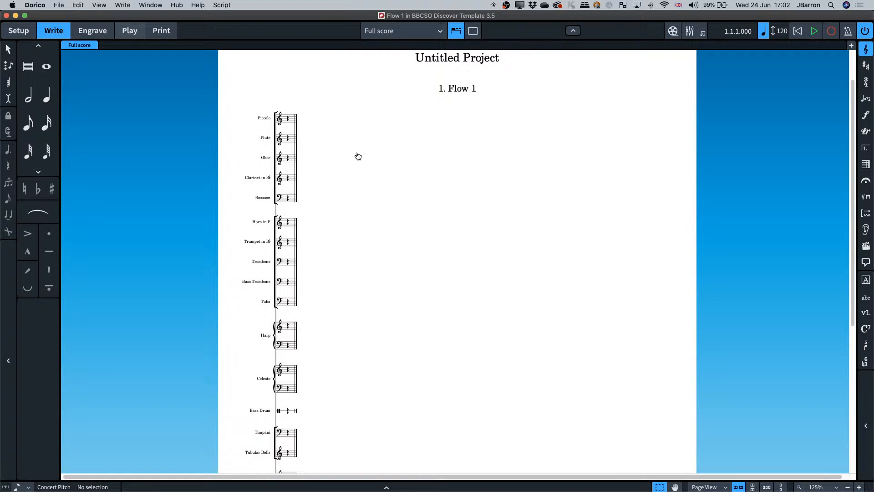
- Switch to Chrome, review Spitfire's Discover Templates page and the BBC Symphony Orchestra Discover product page, and return to Dorico
{"action": "key", "text": "super+Tab"}
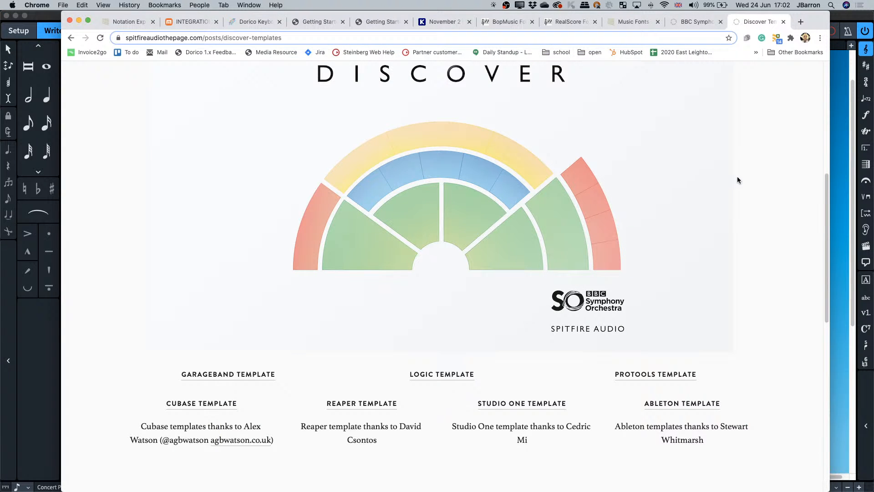
{"action": "scroll", "coordinate": [737, 180], "scroll_direction": "up", "scroll_amount": 10}
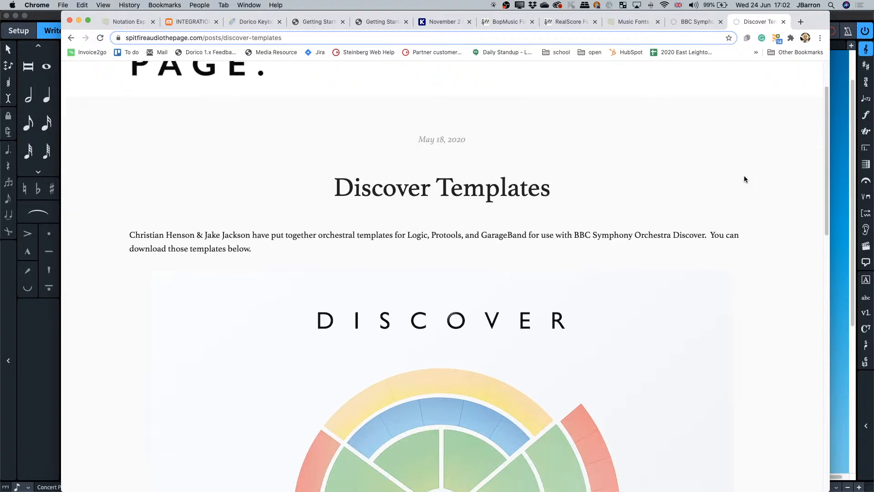
{"action": "scroll", "coordinate": [744, 179], "scroll_direction": "down", "scroll_amount": 3}
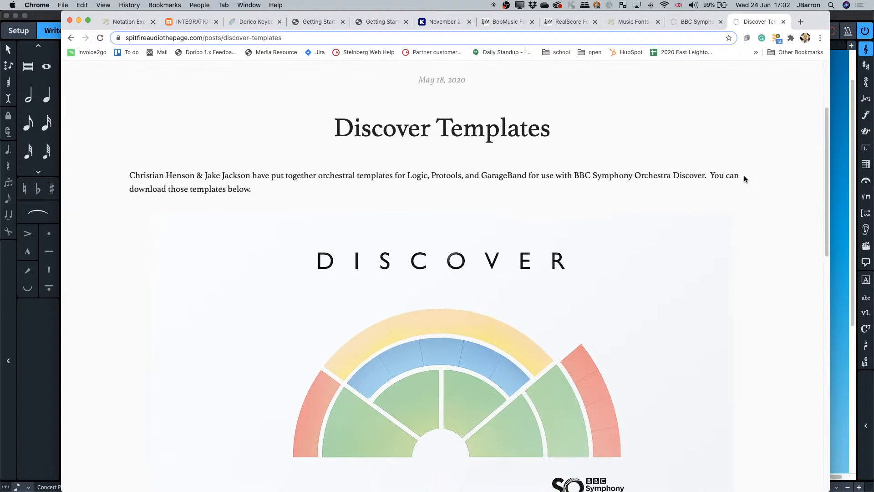
{"action": "left_click", "coordinate": [695, 21]}
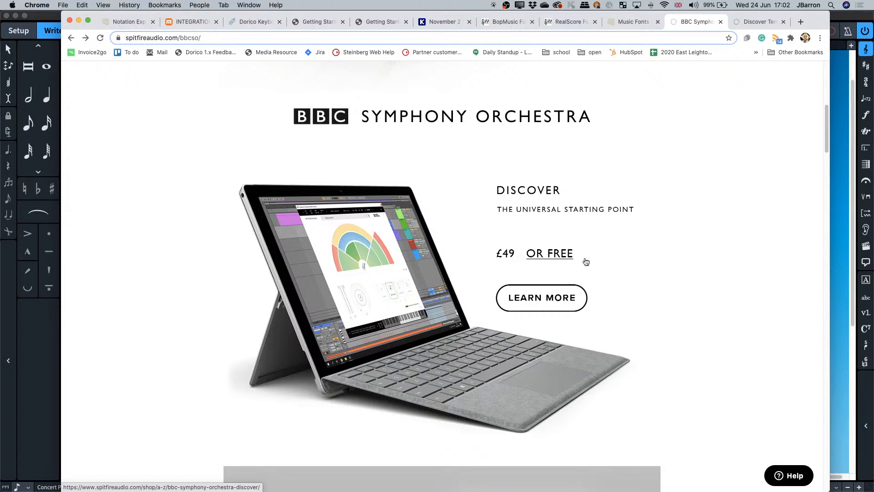
{"action": "left_click", "coordinate": [837, 192]}
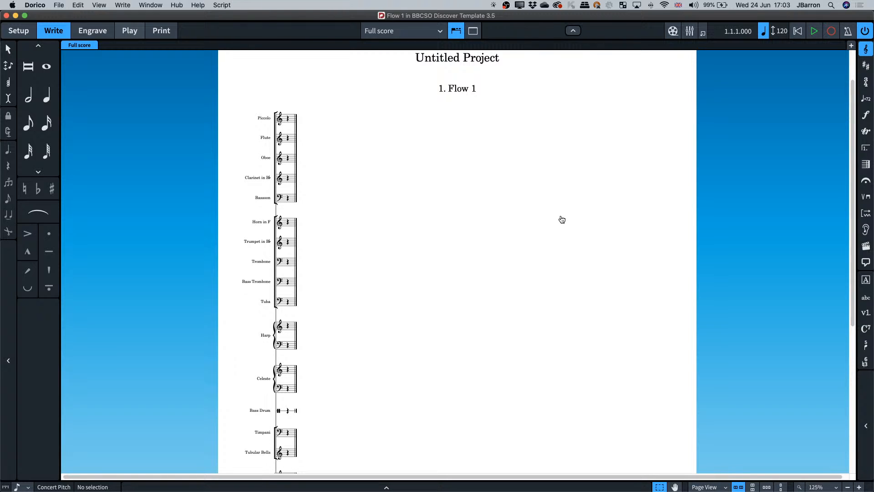
- Switch to Chrome, review Spitfire's Discover Templates page and the overview of Pro, Discover and Core templates, and return to Dorico
{"action": "key", "text": "super+Tab"}
{"action": "left_click", "coordinate": [750, 22]}
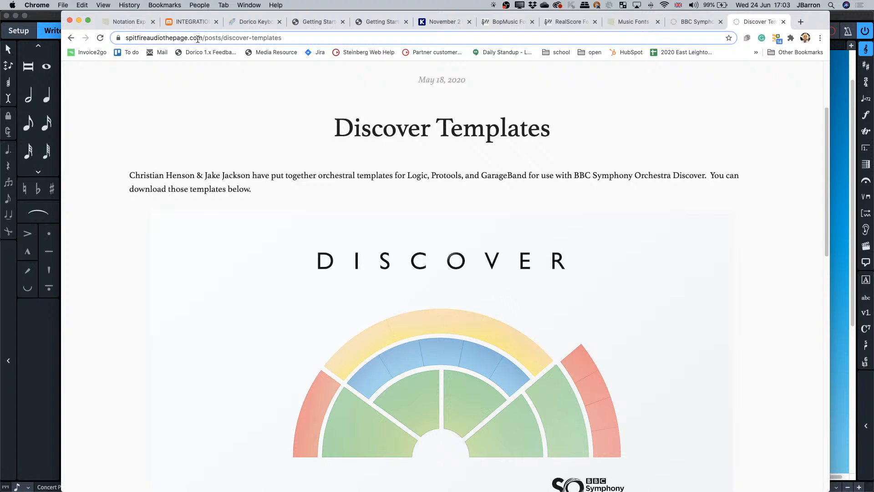
{"action": "scroll", "coordinate": [108, 250], "scroll_direction": "down", "scroll_amount": 7}
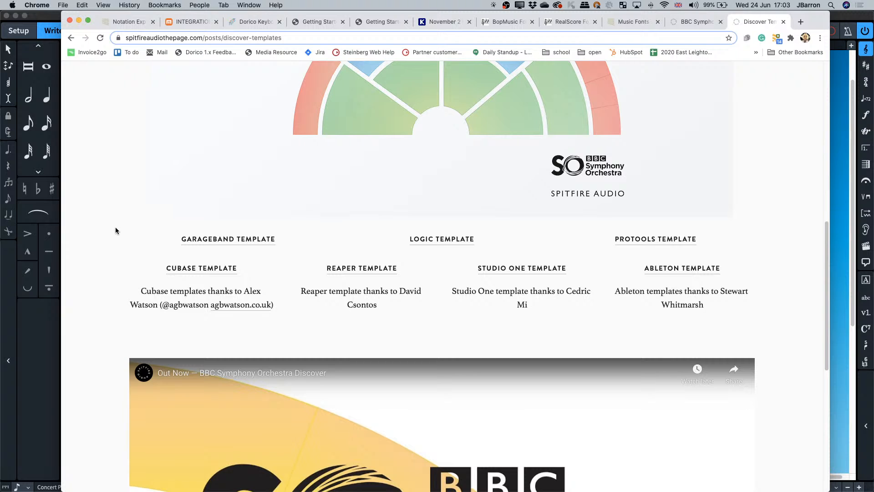
{"action": "scroll", "coordinate": [115, 227], "scroll_direction": "up", "scroll_amount": 10}
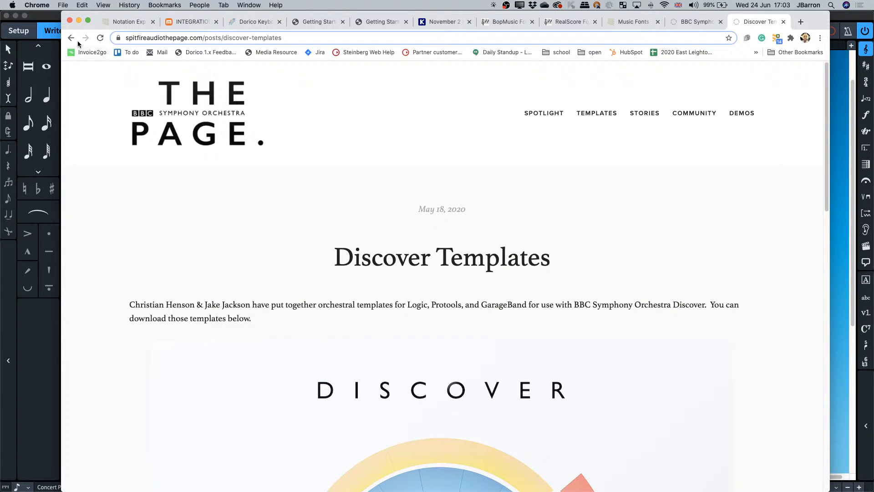
{"action": "left_click", "coordinate": [70, 37]}
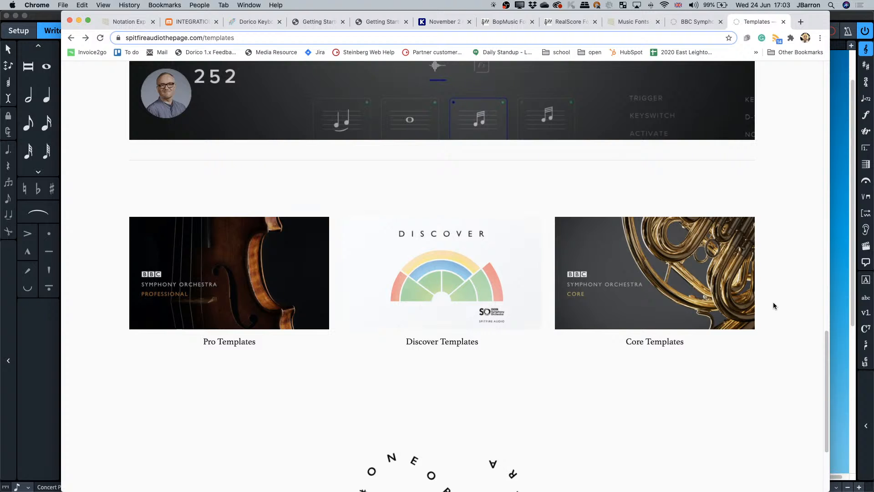
{"action": "scroll", "coordinate": [773, 302], "scroll_direction": "down", "scroll_amount": 3}
{"action": "scroll", "coordinate": [773, 302], "scroll_direction": "up", "scroll_amount": 3}
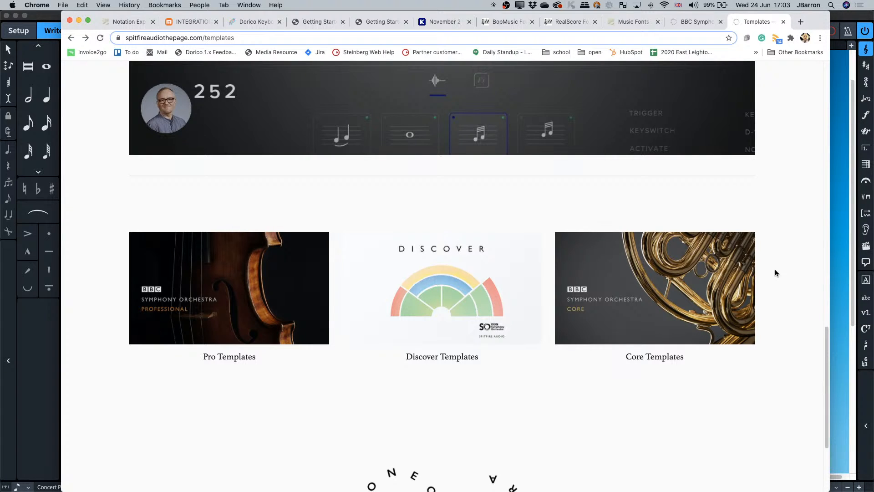
{"action": "left_click", "coordinate": [842, 263]}
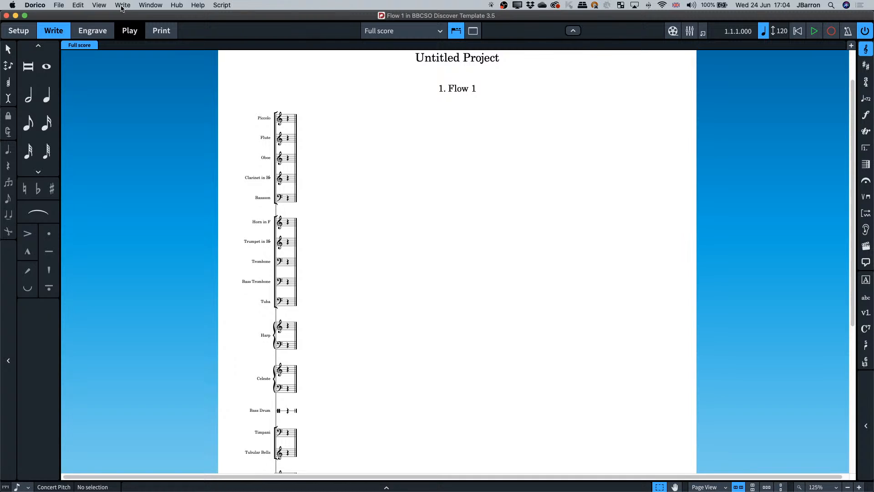
- In Play mode, bring up the playback templates and duplicate the factory NotePerformer template
{"action": "key", "text": "super+4"}
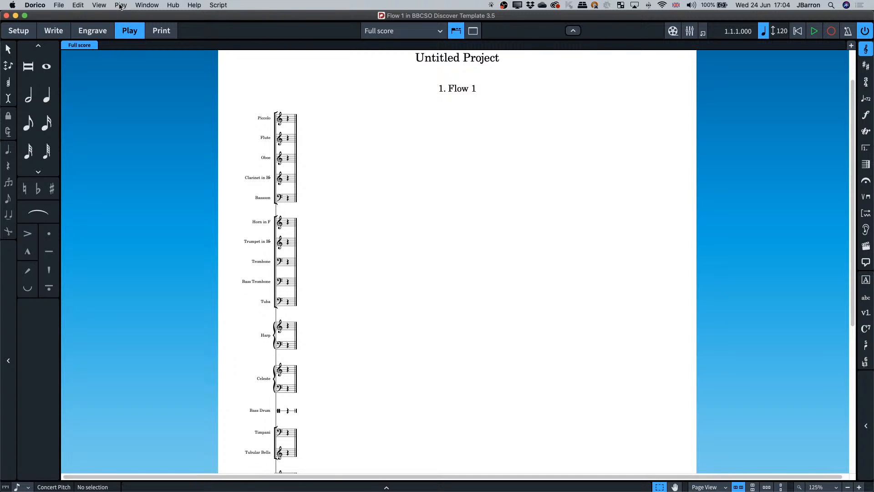
{"action": "left_click", "coordinate": [119, 6]}
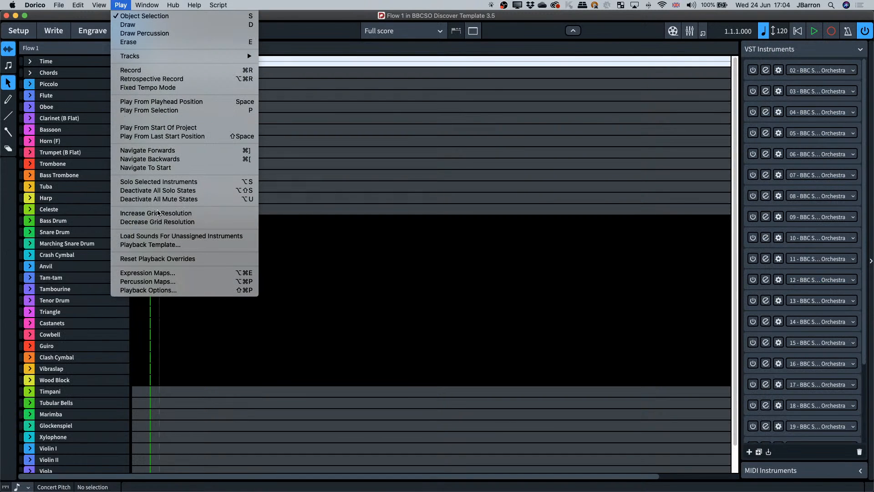
{"action": "left_click", "coordinate": [153, 246]}
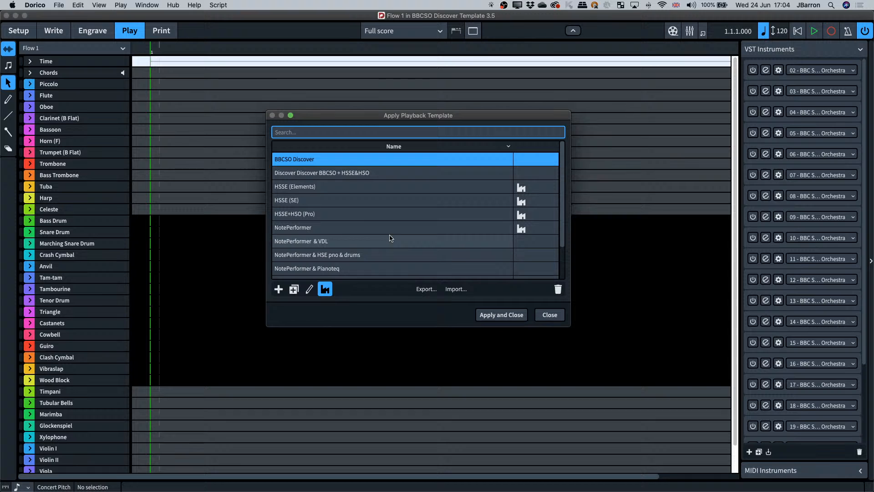
{"action": "left_click", "coordinate": [313, 212]}
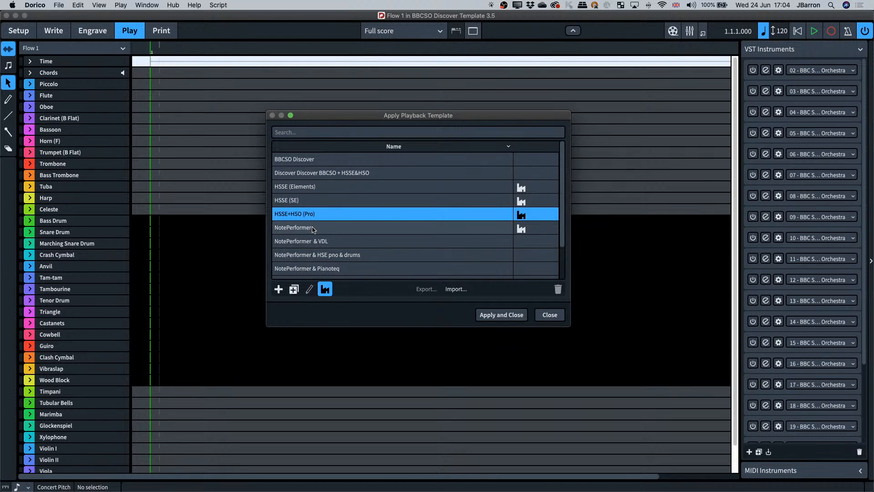
{"action": "left_click", "coordinate": [313, 228]}
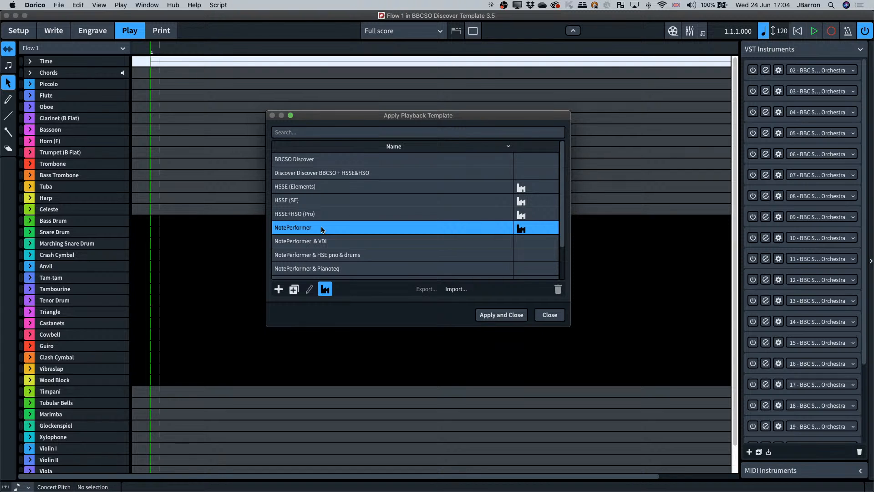
{"action": "left_click", "coordinate": [295, 289]}
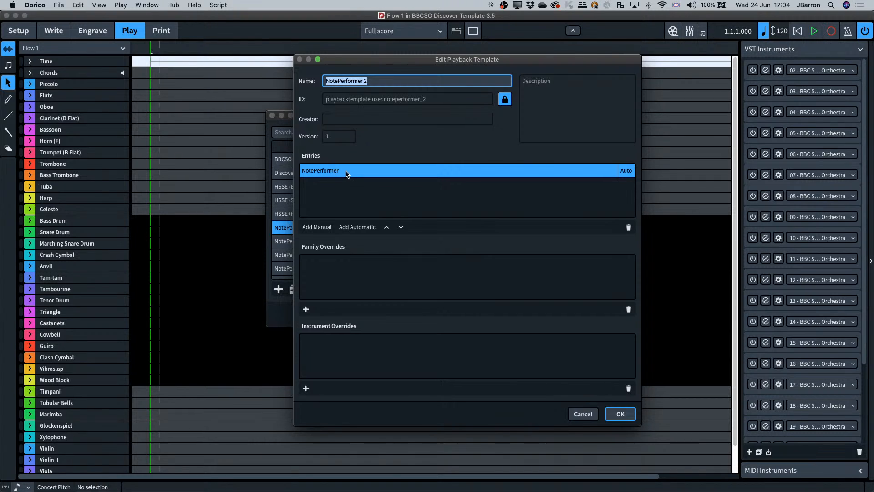
- Rename the duplicated playback template as NotePerformer + OlympusChoir
{"action": "left_click", "coordinate": [376, 82]}
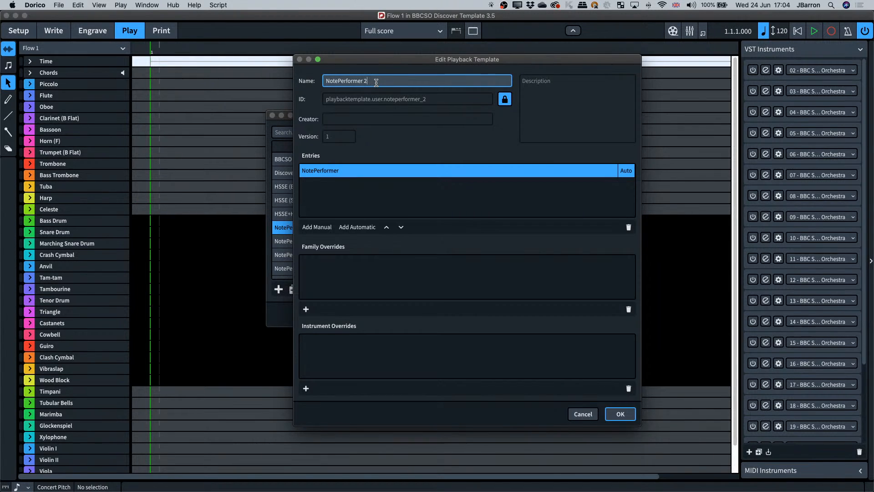
{"action": "key", "text": "BackSpace"}
{"action": "type", "text": "+ OlympusChir"}
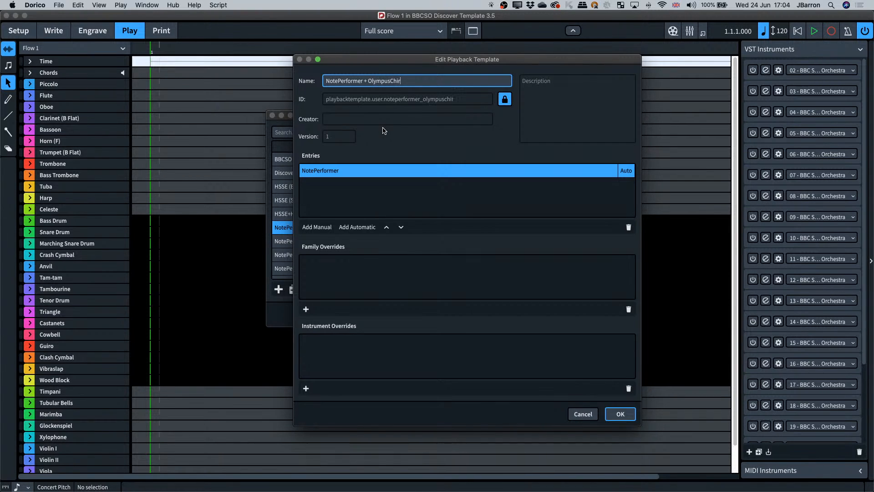
{"action": "key", "text": "BackSpace"}
{"action": "key", "text": "BackSpace"}
{"action": "type", "text": "oir"}
- Add HSSE+HSO (Pro) as an automatic entry above NotePerformer and give it a family override for Singers
{"action": "left_click", "coordinate": [353, 232]}
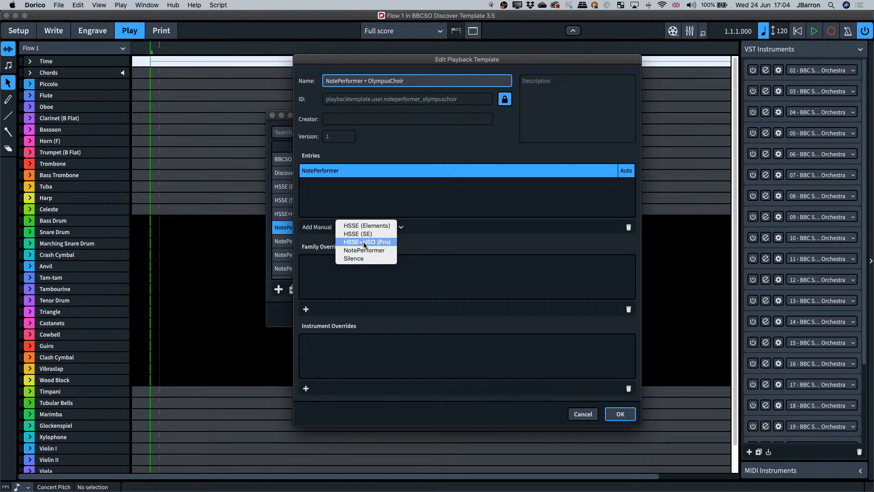
{"action": "left_click", "coordinate": [363, 242]}
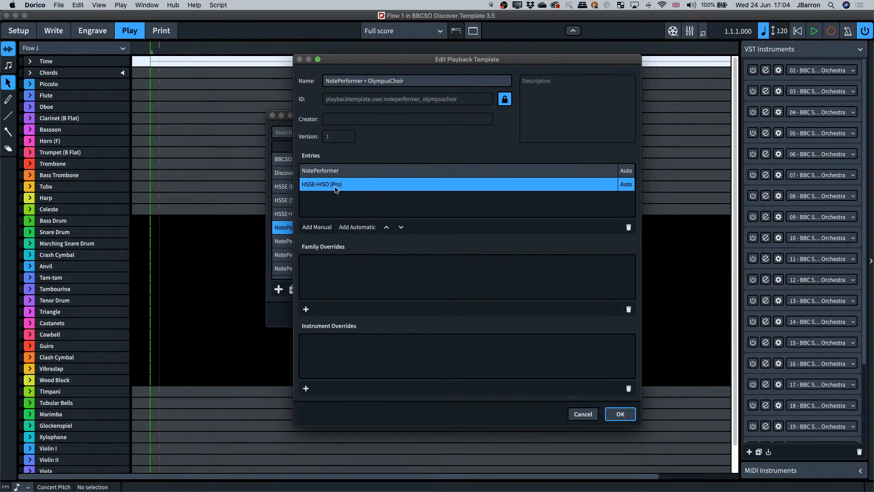
{"action": "left_click", "coordinate": [386, 228]}
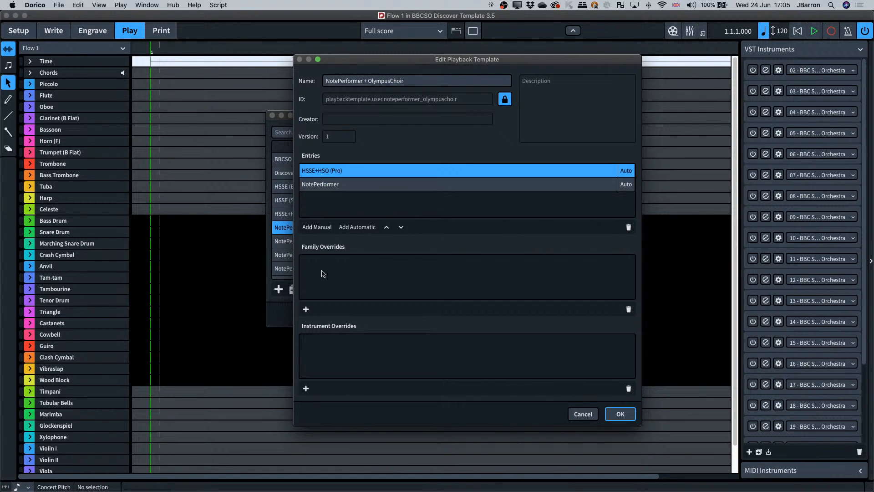
{"action": "left_click", "coordinate": [306, 309]}
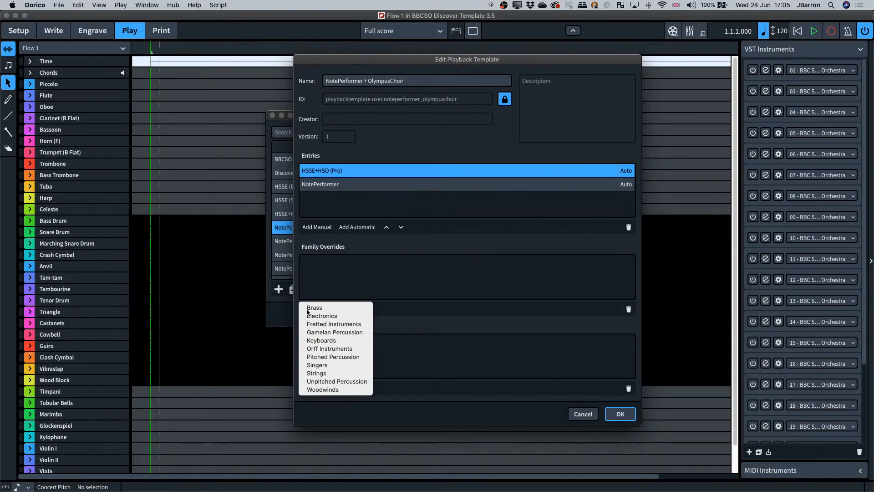
{"action": "left_click", "coordinate": [316, 367]}
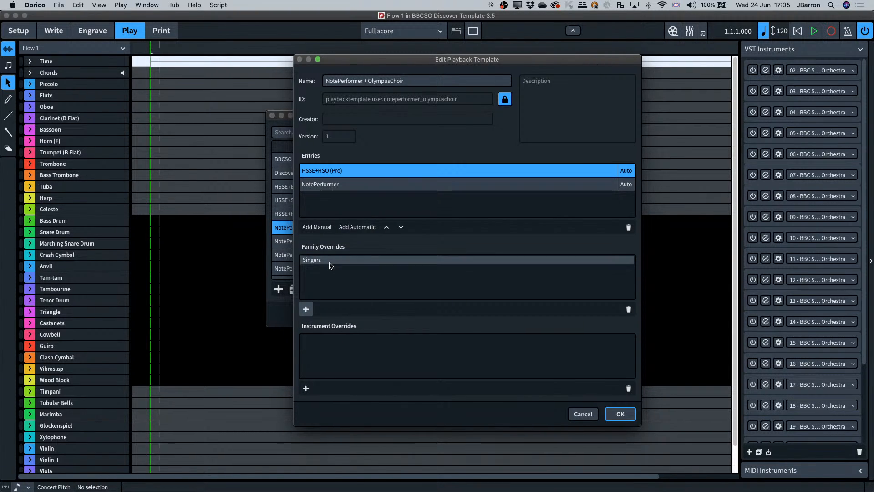
- Compare the family overrides of the NotePerformer and HSSE+HSO (Pro) entries, and save the playback template
{"action": "left_click", "coordinate": [323, 185]}
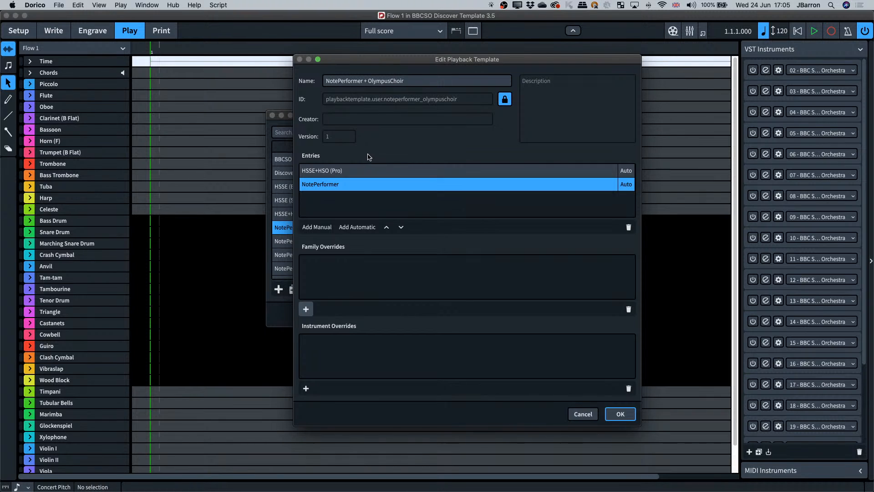
{"action": "left_click", "coordinate": [347, 170]}
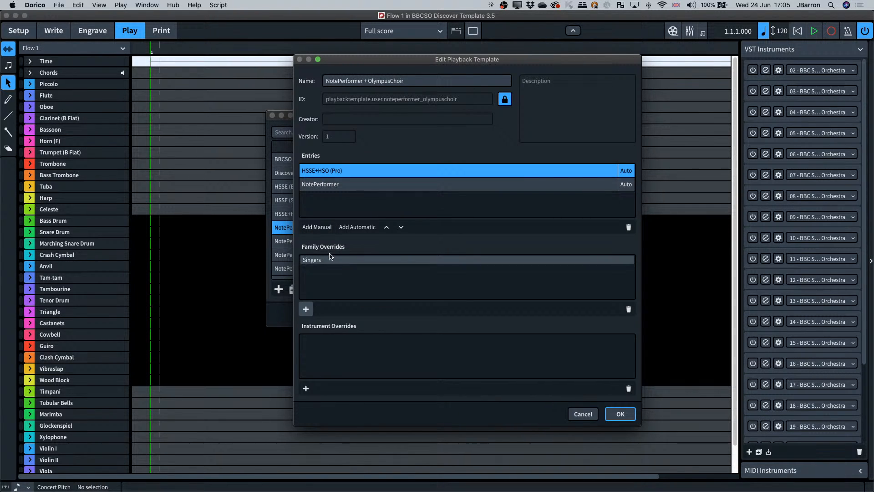
{"action": "left_click", "coordinate": [315, 186]}
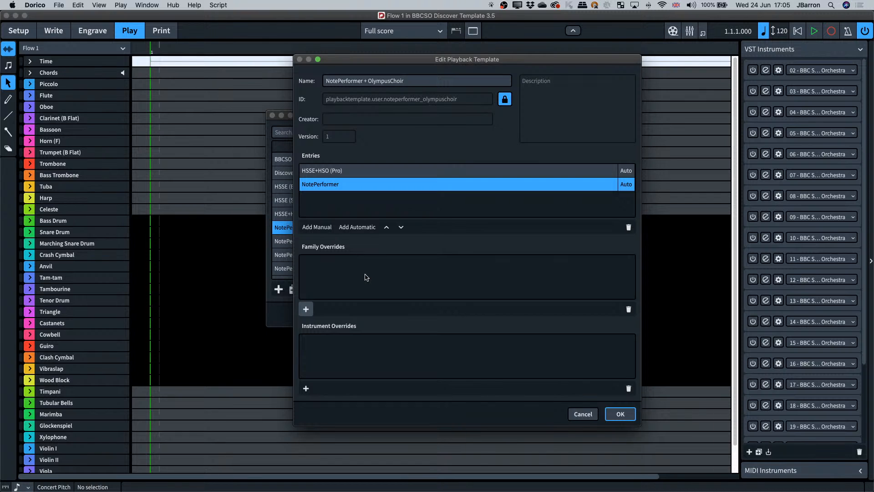
{"action": "left_click", "coordinate": [620, 414]}
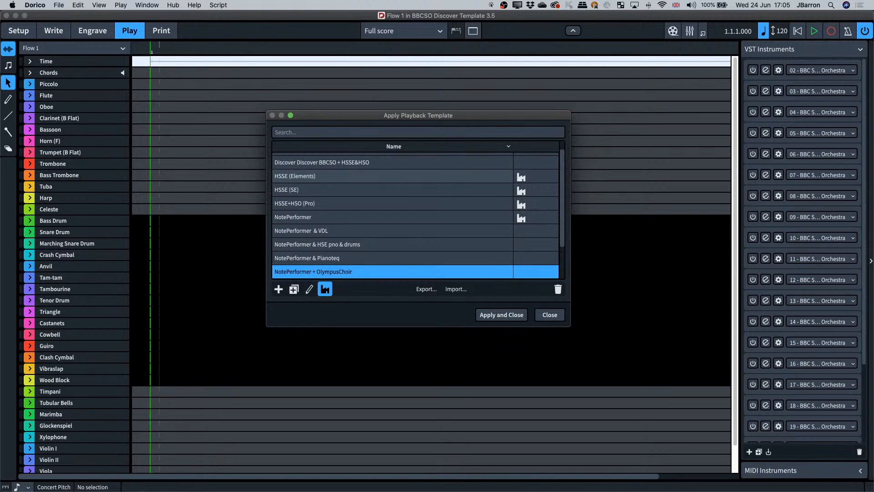
- Switch to Chrome, load blog.dorico.com in a new tab and open the #DoricoSwitchStories article
{"action": "key", "text": "super+Tab"}
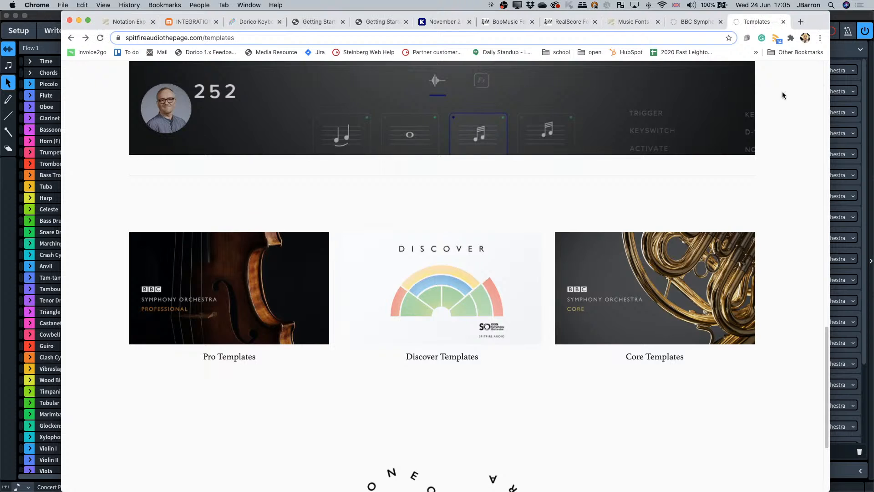
{"action": "key", "text": "super+t"}
{"action": "type", "text": "blog"}
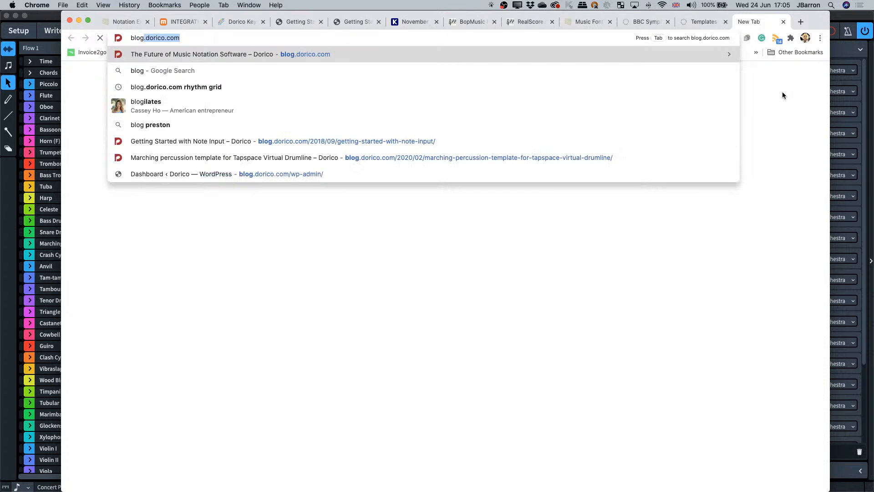
{"action": "key", "text": "Return"}
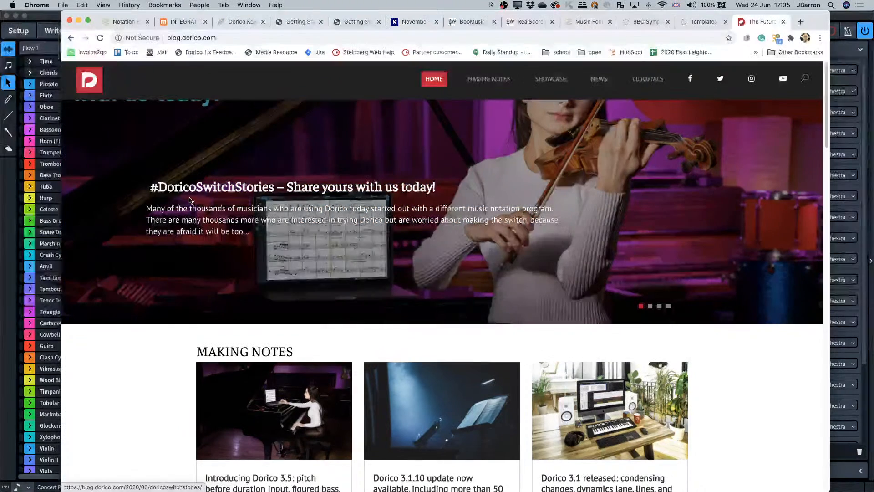
{"action": "left_click", "coordinate": [188, 193]}
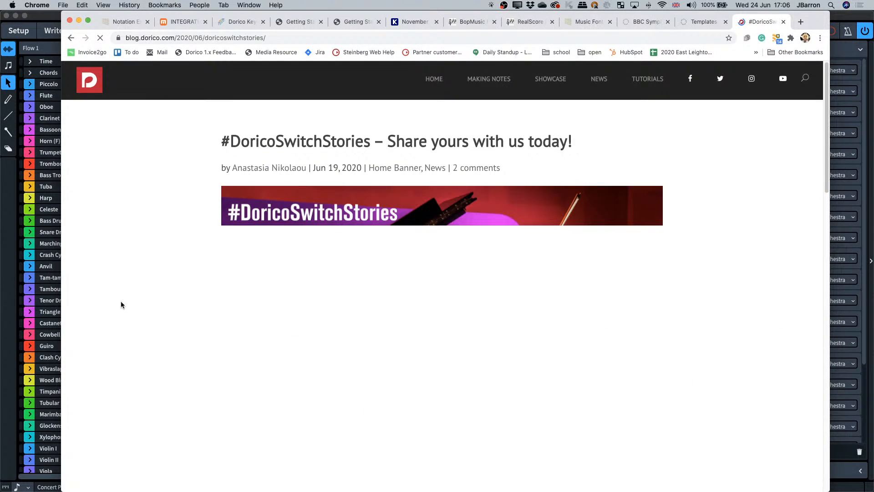
- Read through the #DoricoSwitchStories article, including its instructions for recording and submitting a video, and return to its heading
{"action": "scroll", "coordinate": [125, 289], "scroll_direction": "down", "scroll_amount": 5}
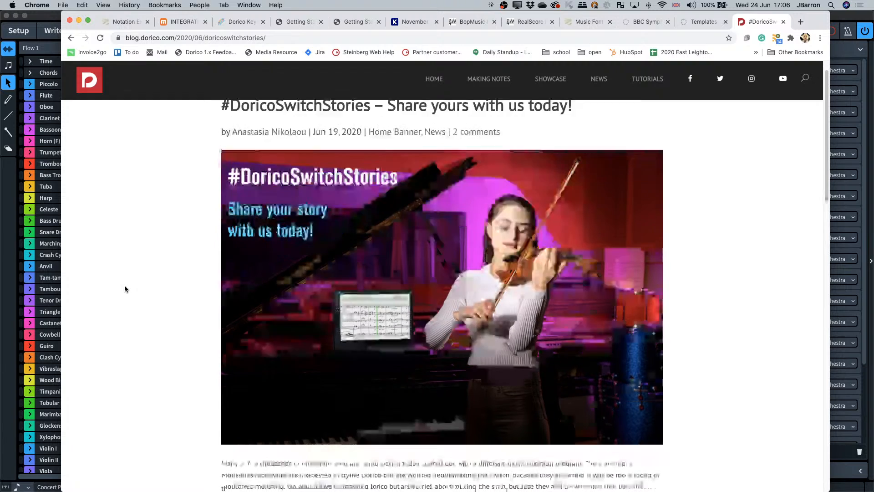
{"action": "scroll", "coordinate": [125, 289], "scroll_direction": "down", "scroll_amount": 2}
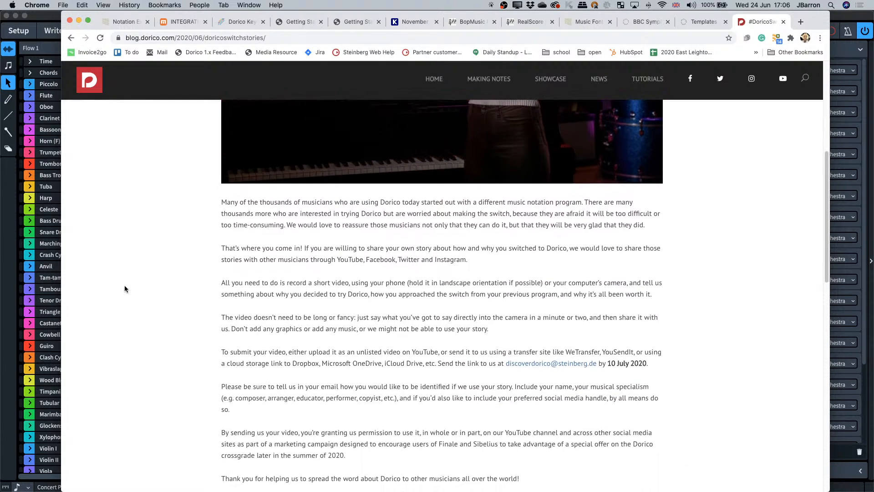
{"action": "scroll", "coordinate": [125, 288], "scroll_direction": "up", "scroll_amount": 6}
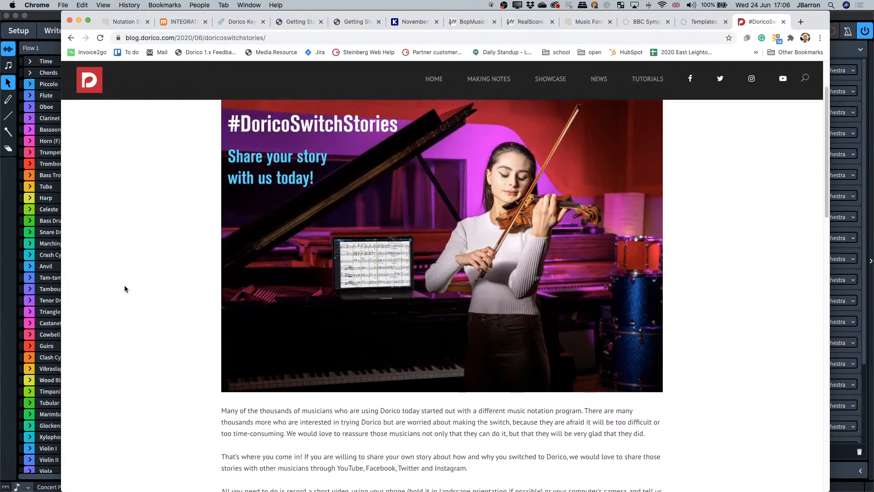
{"action": "scroll", "coordinate": [124, 289], "scroll_direction": "down", "scroll_amount": 1}
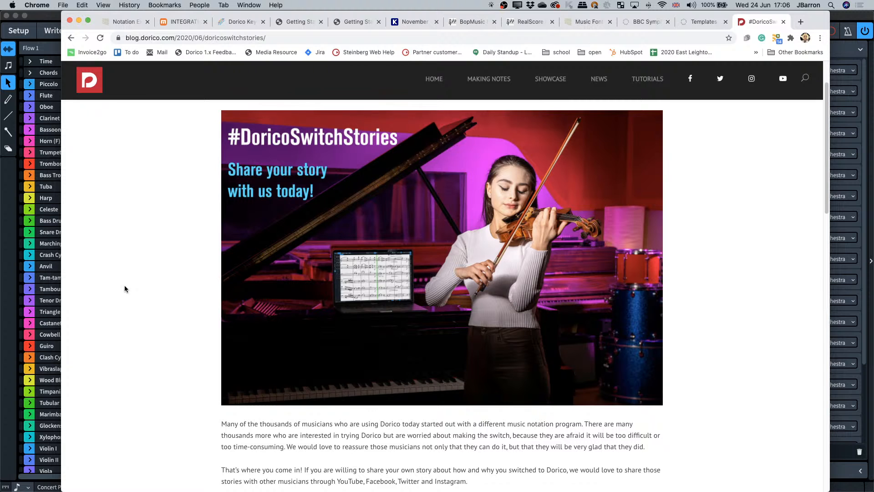
{"action": "scroll", "coordinate": [124, 289], "scroll_direction": "down", "scroll_amount": 4}
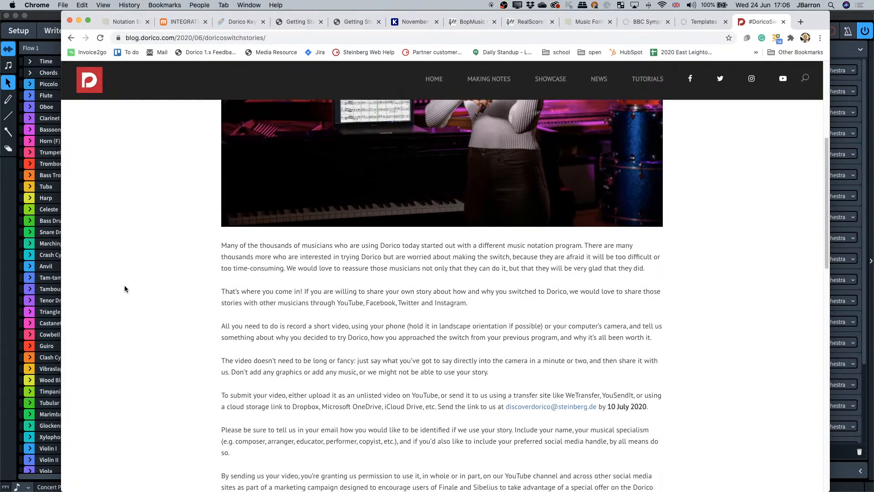
{"action": "scroll", "coordinate": [125, 289], "scroll_direction": "down", "scroll_amount": 3}
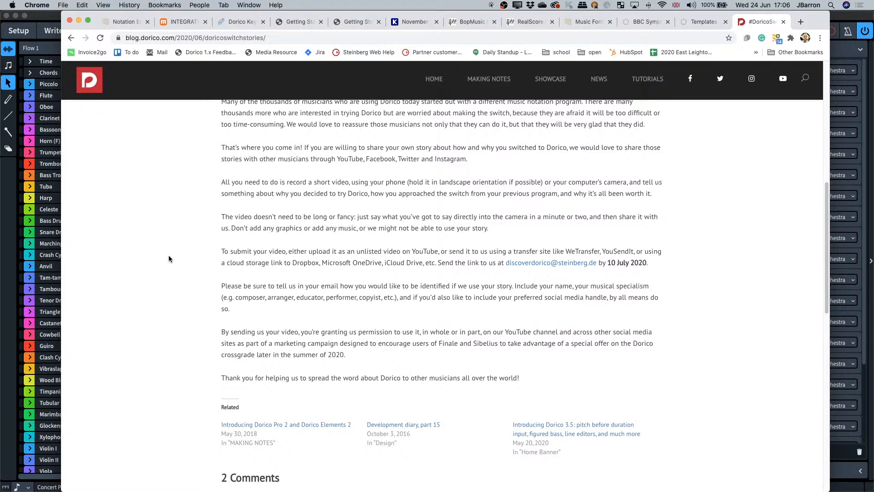
{"action": "scroll", "coordinate": [168, 259], "scroll_direction": "up", "scroll_amount": 2}
{"action": "scroll", "coordinate": [169, 259], "scroll_direction": "up", "scroll_amount": 5}
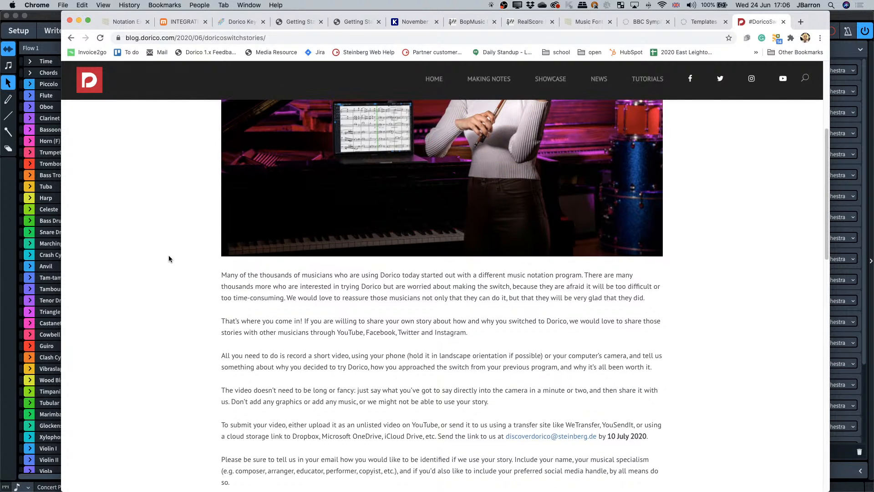
{"action": "scroll", "coordinate": [169, 259], "scroll_direction": "up", "scroll_amount": 6}
{"action": "scroll", "coordinate": [169, 258], "scroll_direction": "down", "scroll_amount": 1}
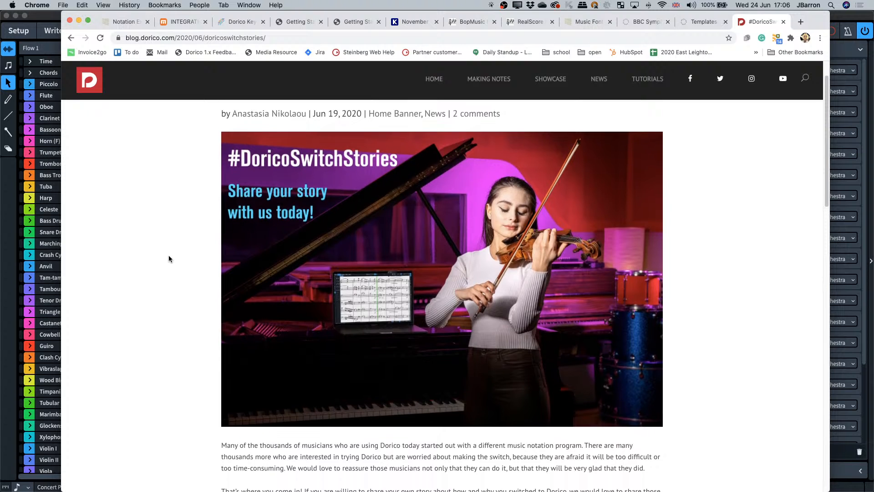
{"action": "scroll", "coordinate": [169, 259], "scroll_direction": "down", "scroll_amount": 6}
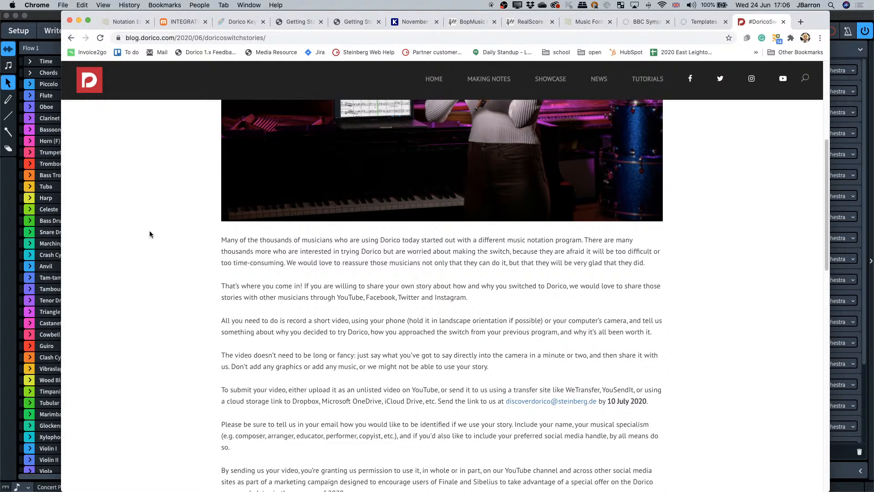
{"action": "scroll", "coordinate": [149, 234], "scroll_direction": "up", "scroll_amount": 1}
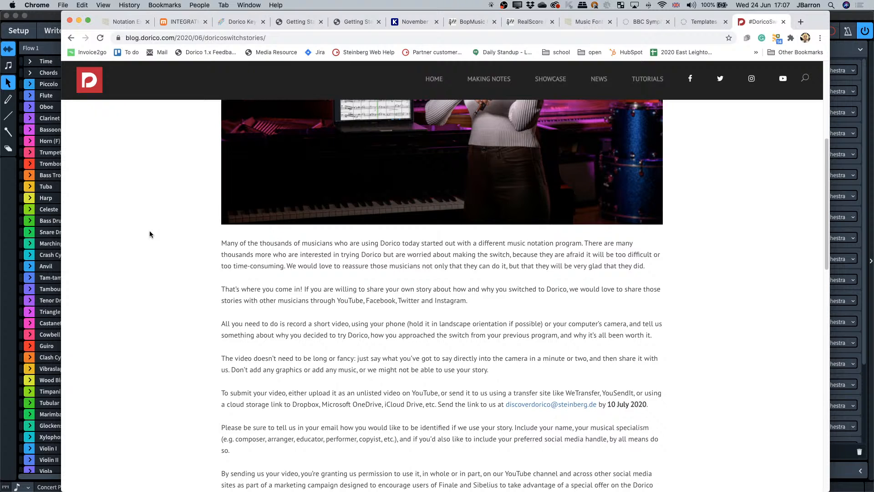
{"action": "scroll", "coordinate": [150, 235], "scroll_direction": "up", "scroll_amount": 10}
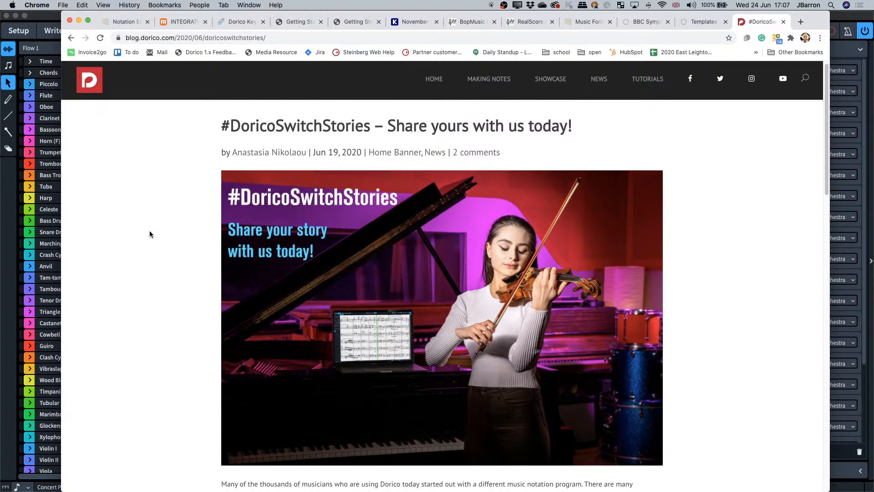